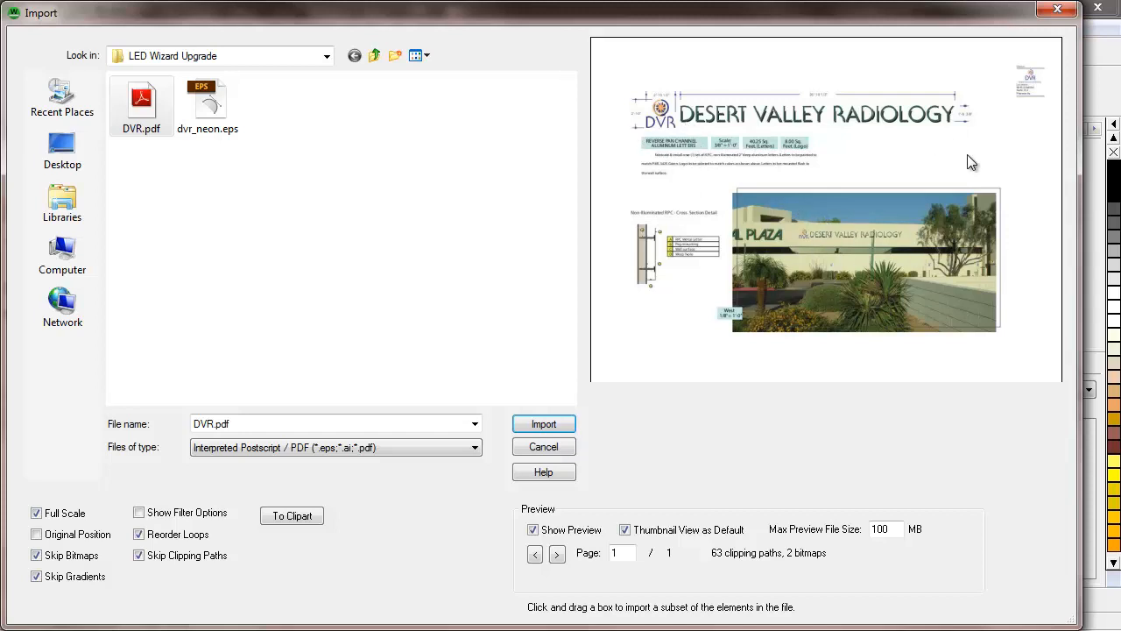
Import only the DESERT VALLEY RADIOLOGY lettering with its dimension lines from DVR.pdf and inspect the letter-height dimension.
drag(985, 127, 675, 89)
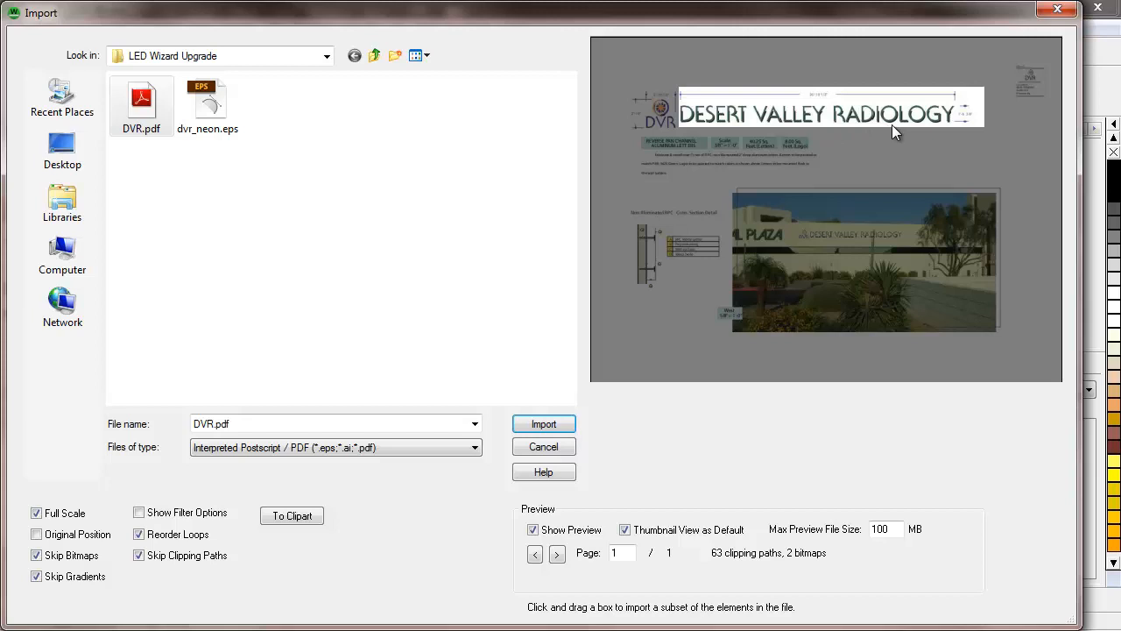
click(520, 424)
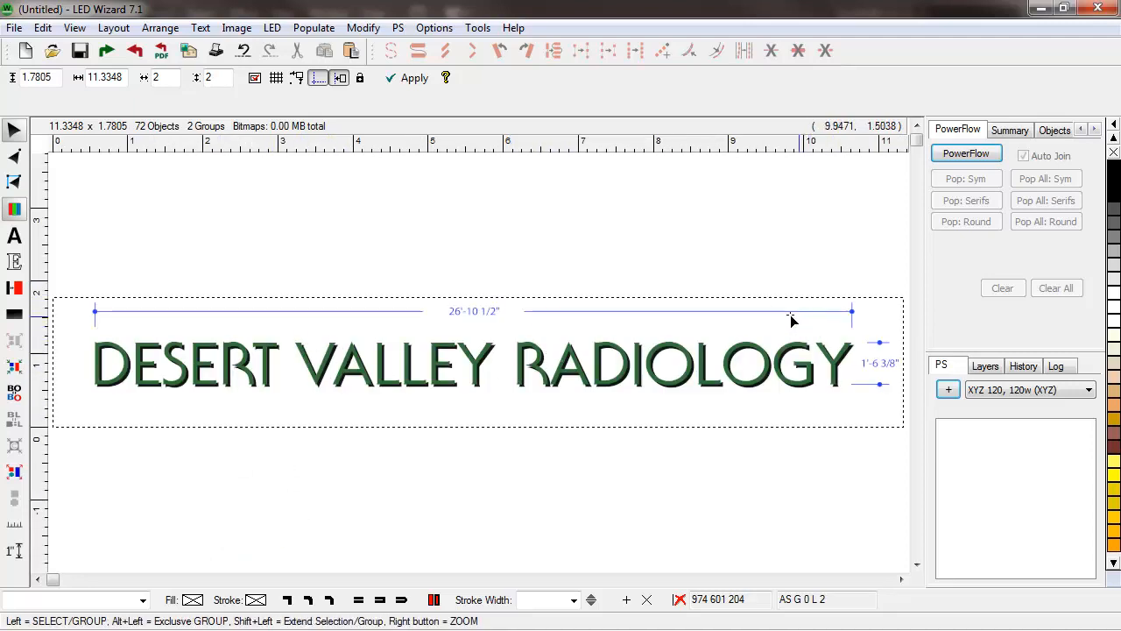
drag(790, 311, 971, 426)
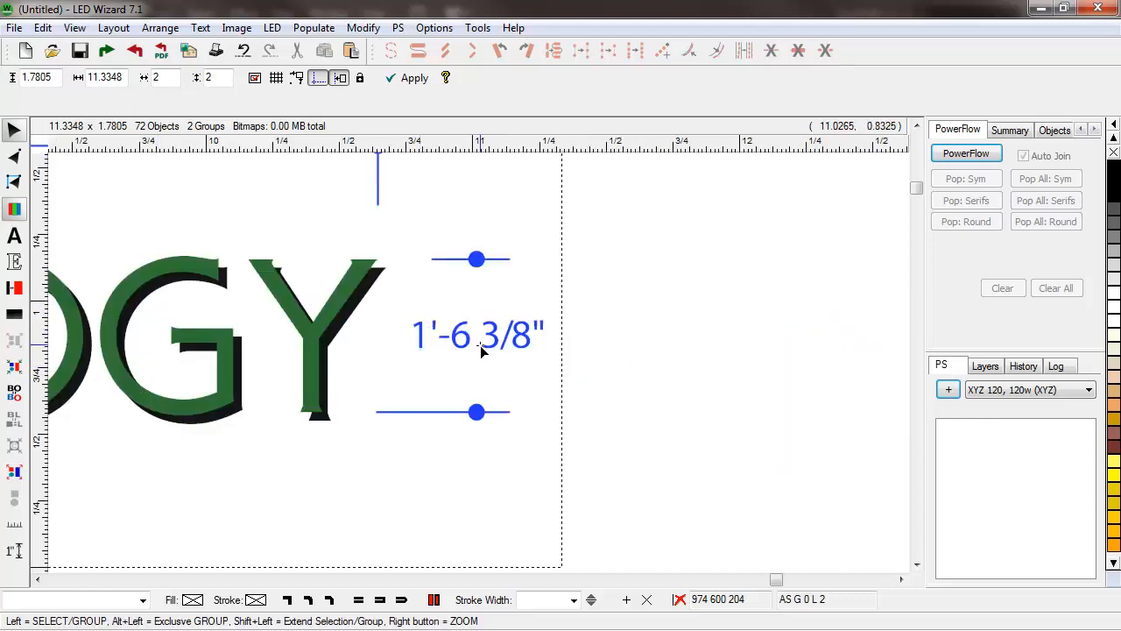
right_click(408, 374)
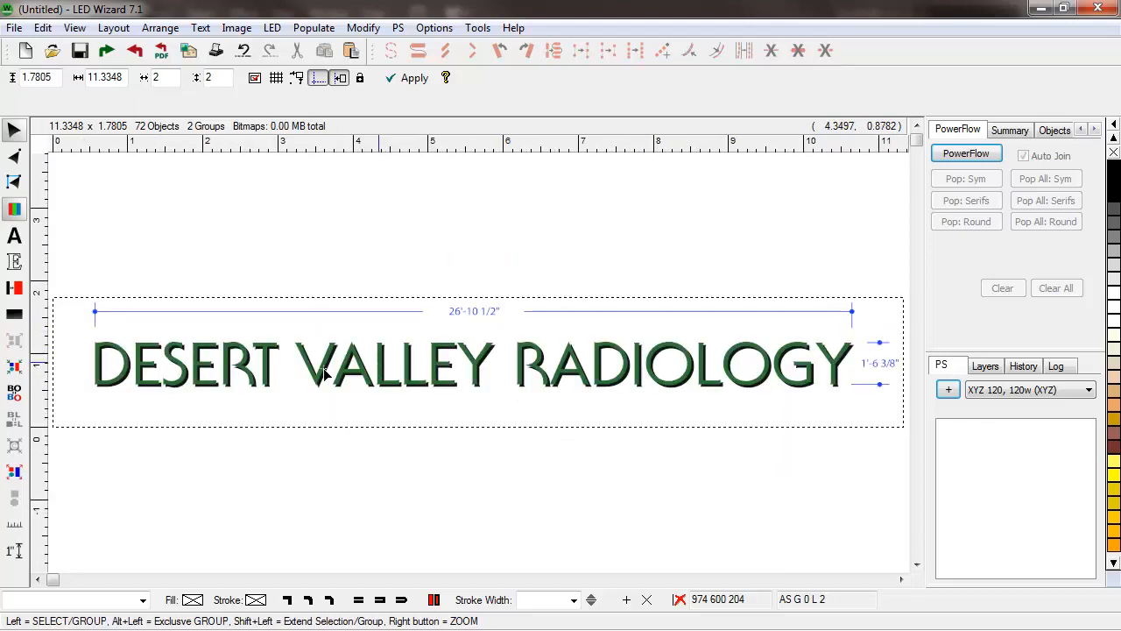
Group the green letter faces by color and move the group above the black shadow letters.
click(109, 365)
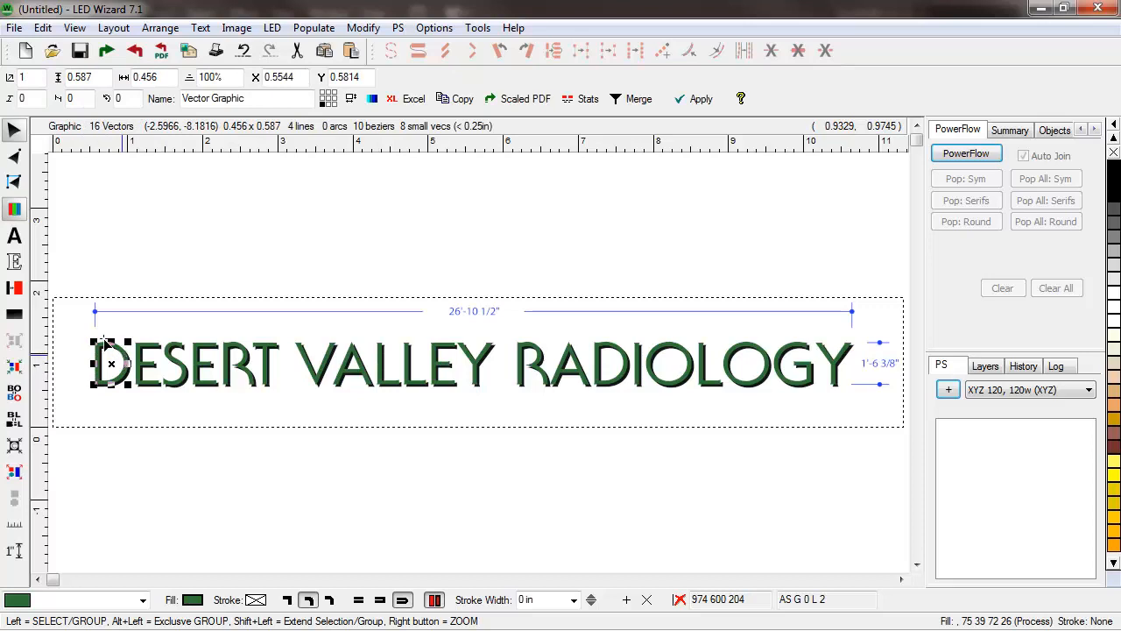
drag(80, 321, 269, 435)
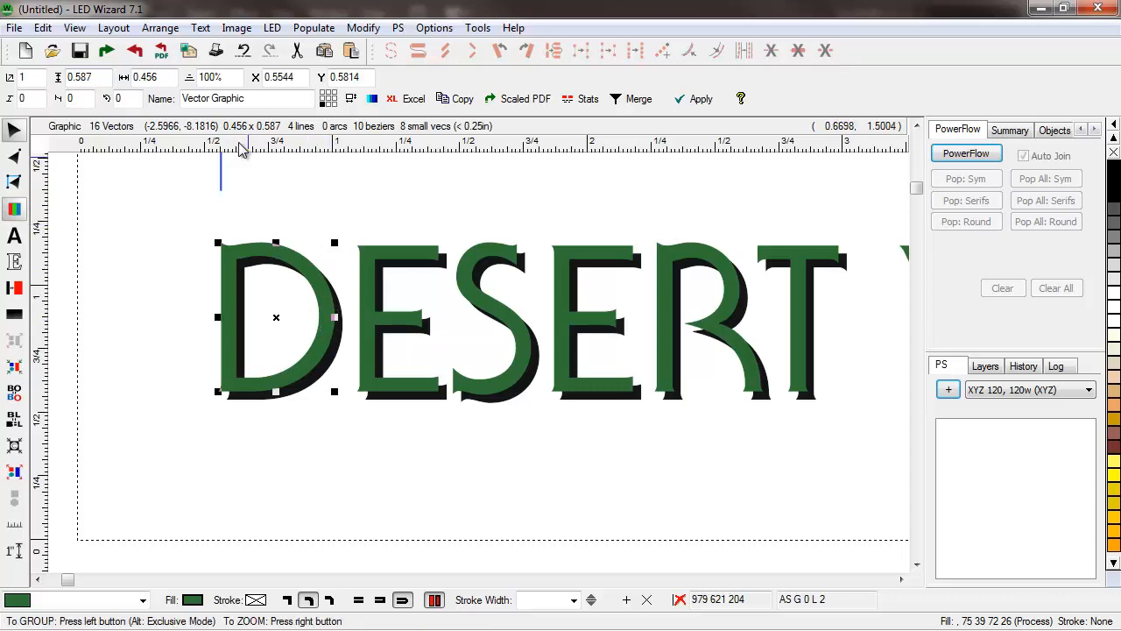
click(114, 29)
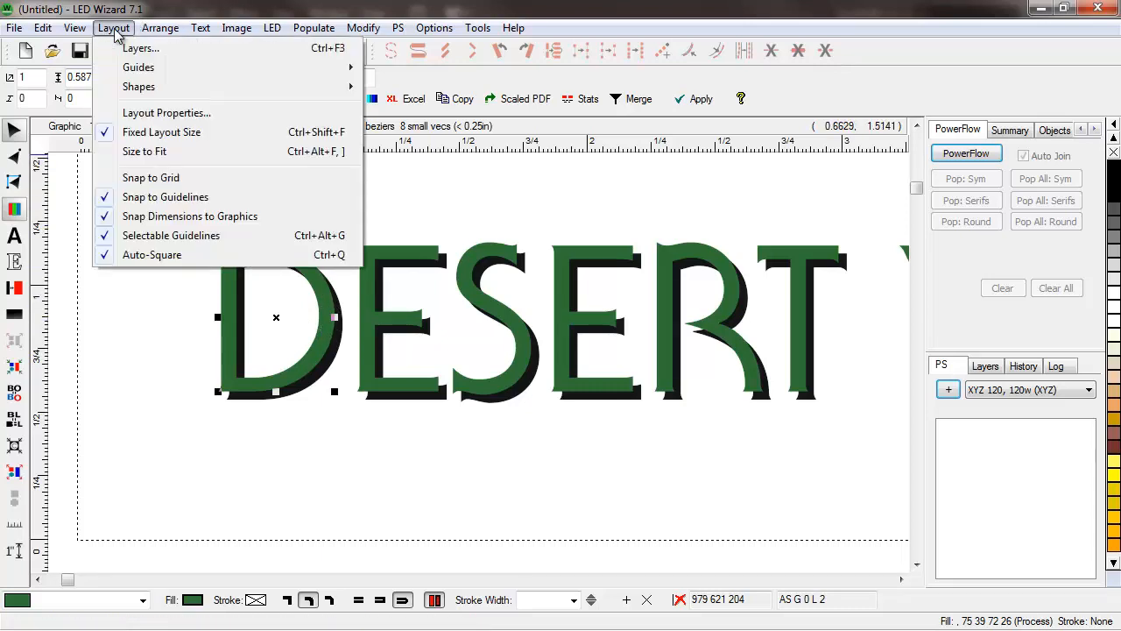
mouse_move(160, 29)
mouse_move(188, 94)
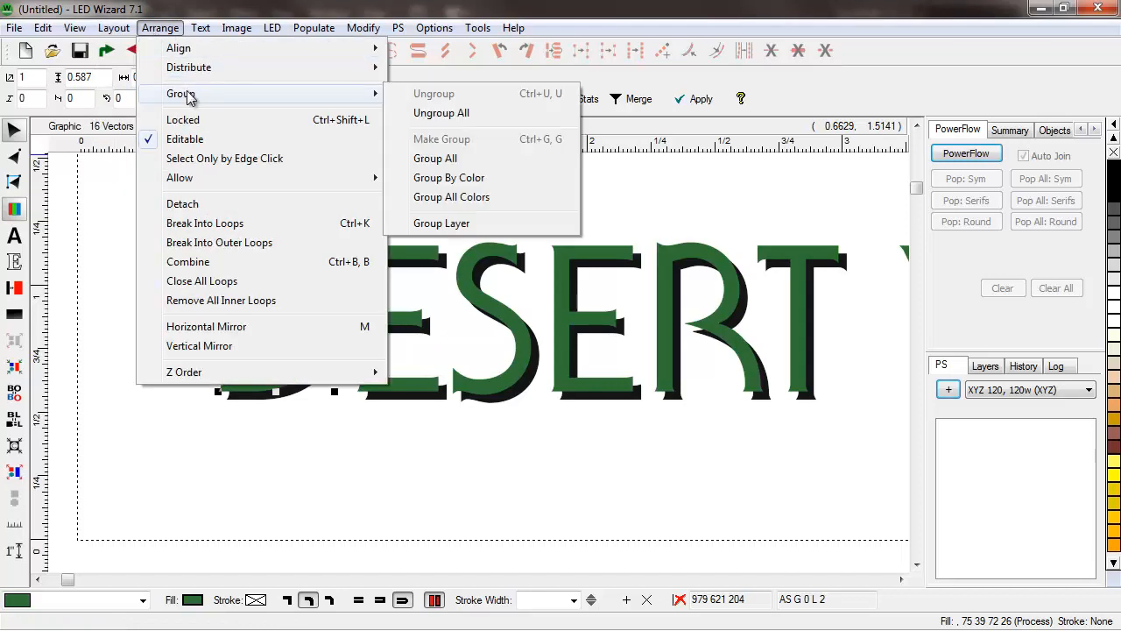
click(486, 178)
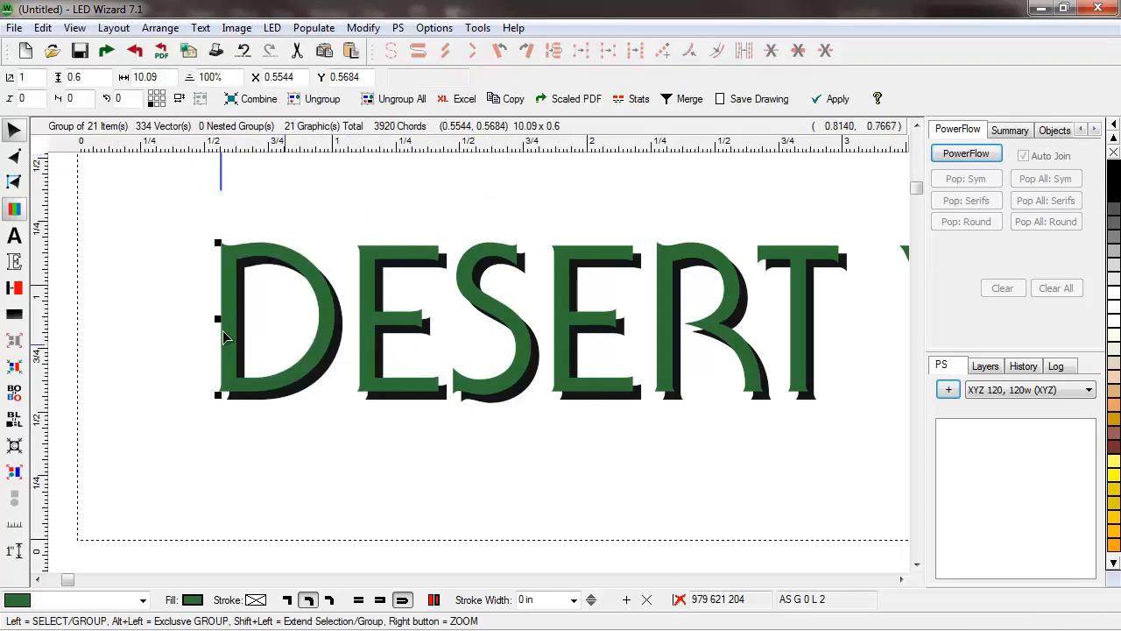
right_click(430, 351)
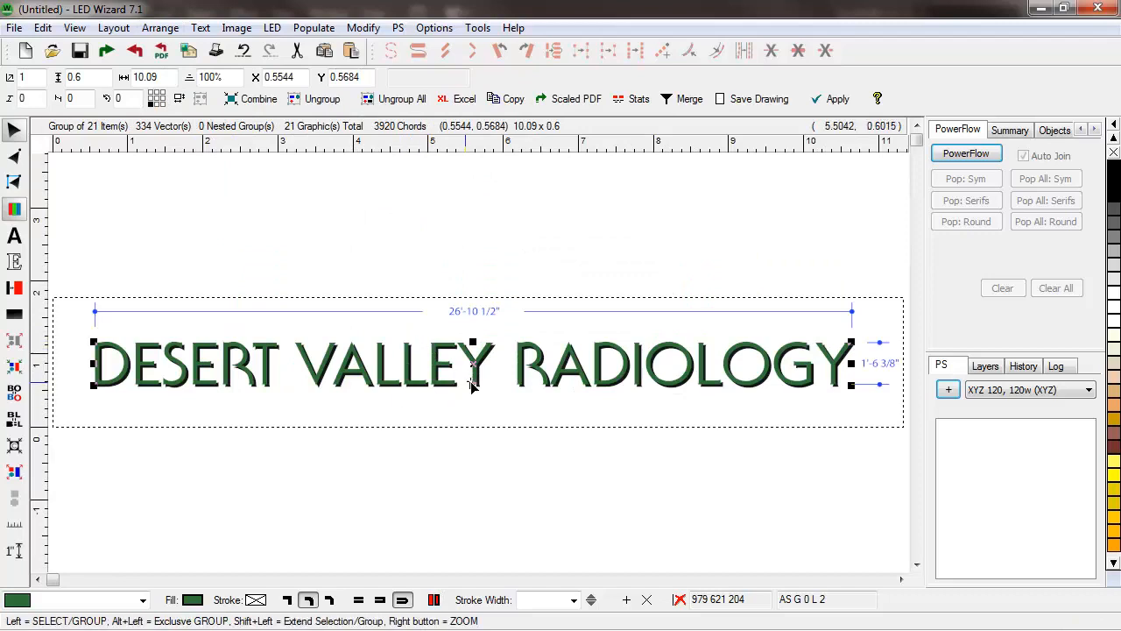
drag(474, 368, 495, 271)
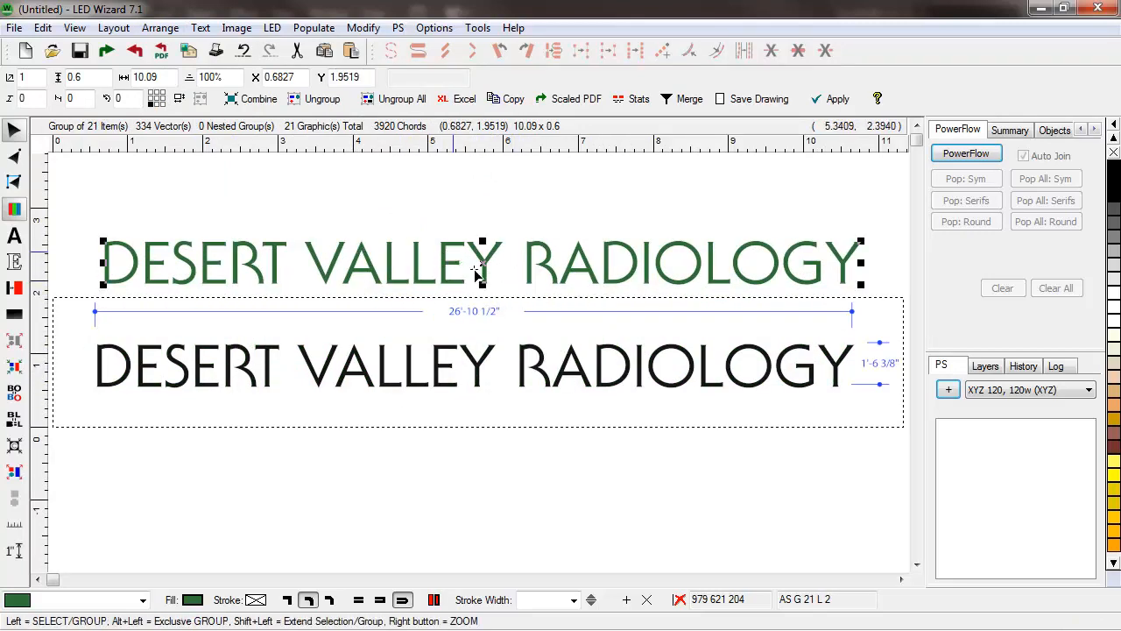
Set the green lettering group's height to 18.375 and move it up within a layout enlarged to about 44.9 high.
double_click(94, 77)
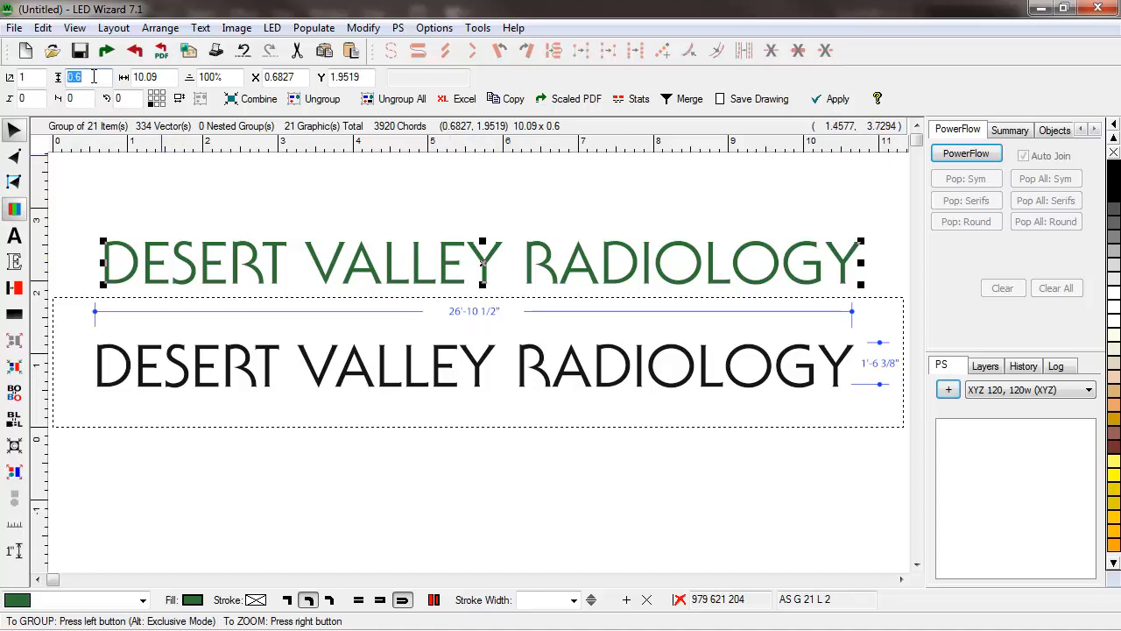
text(18.375)
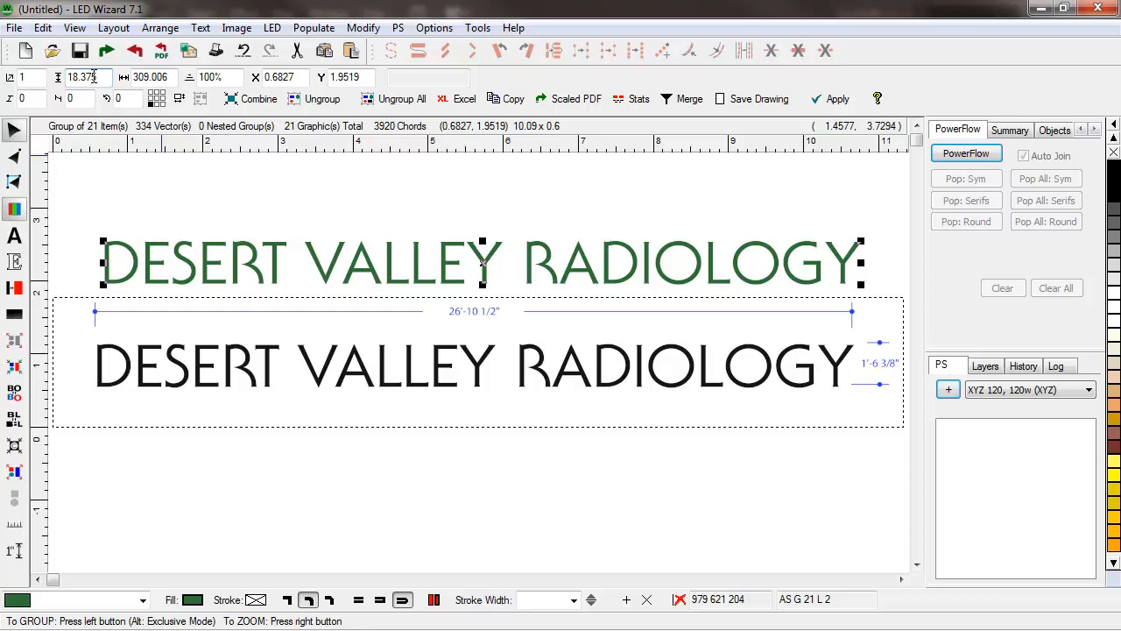
key(Return)
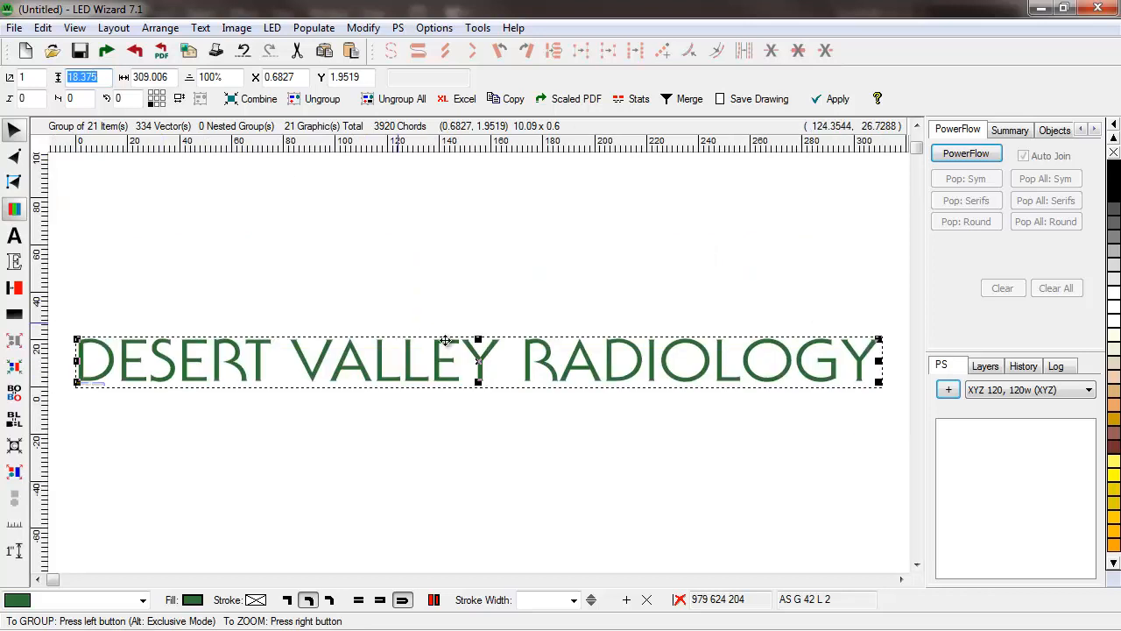
drag(543, 359, 604, 288)
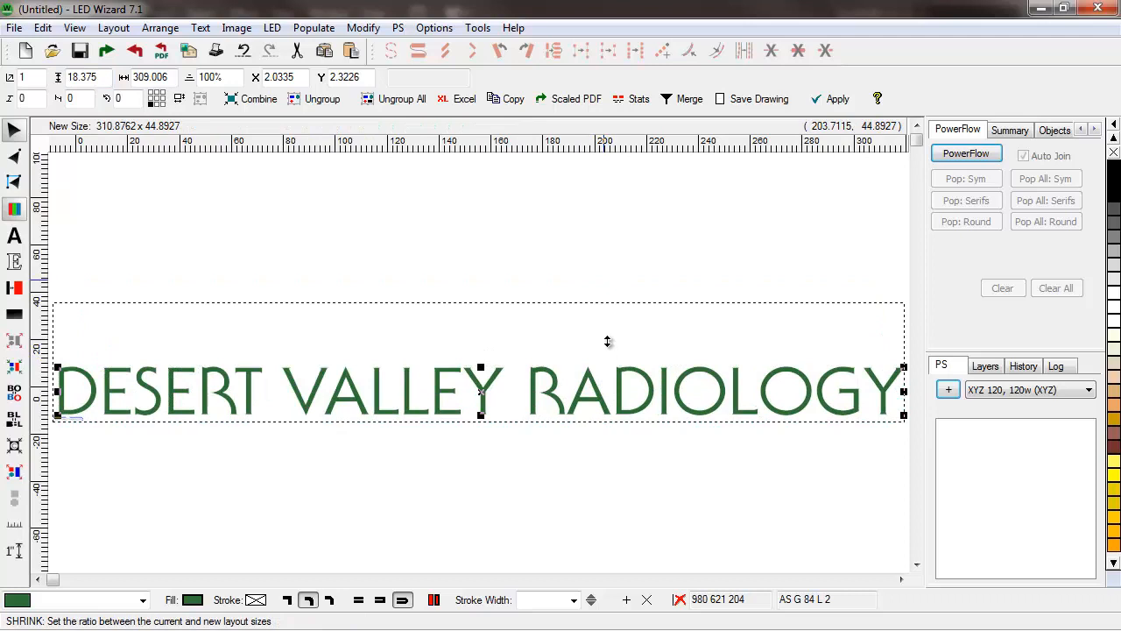
mouse_move(590, 349)
mouse_down()
mouse_move(581, 368)
mouse_move(584, 353)
mouse_up()
Delete the small leftover black letters and dimension lines near the layout origin.
mouse_move(113, 398)
mouse_down()
mouse_move(50, 453)
mouse_move(18, 453)
mouse_up()
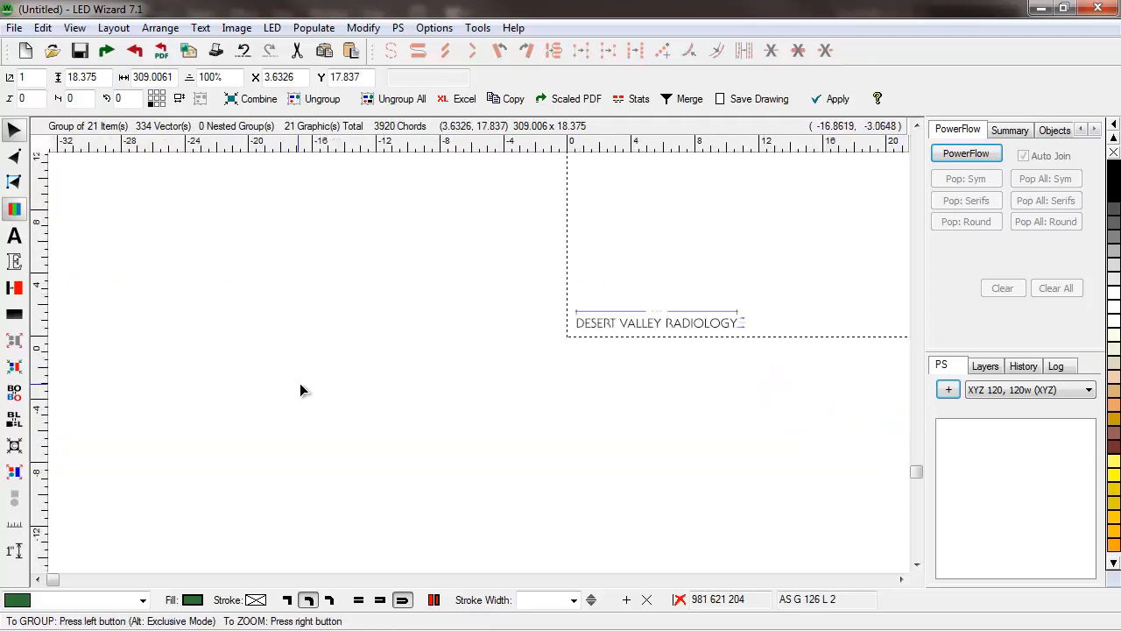
drag(530, 382, 830, 268)
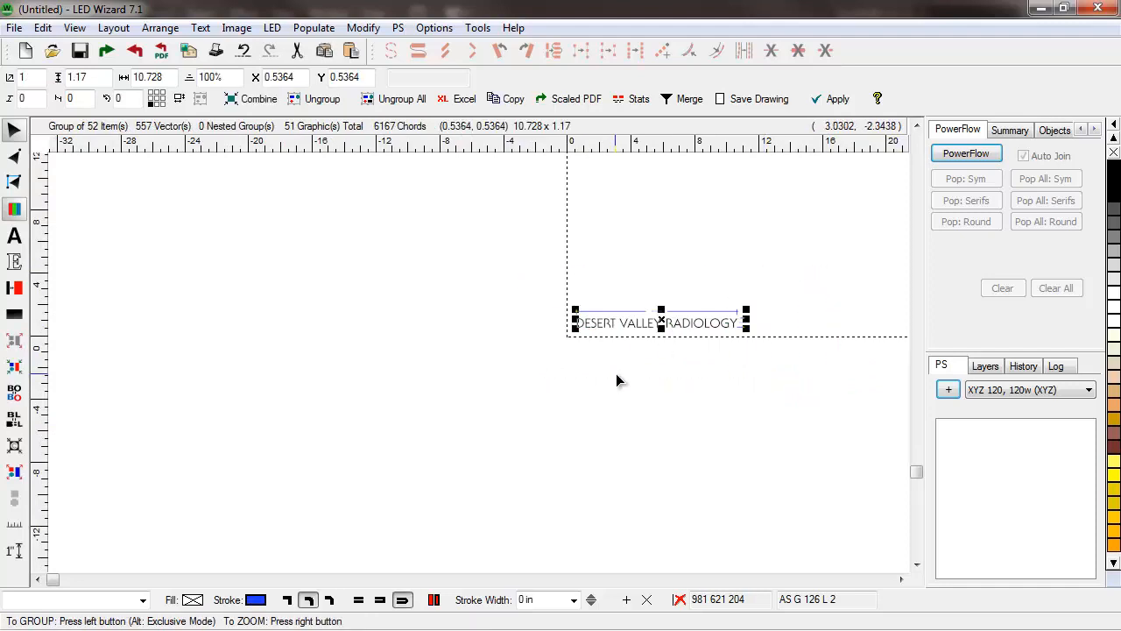
key(Delete)
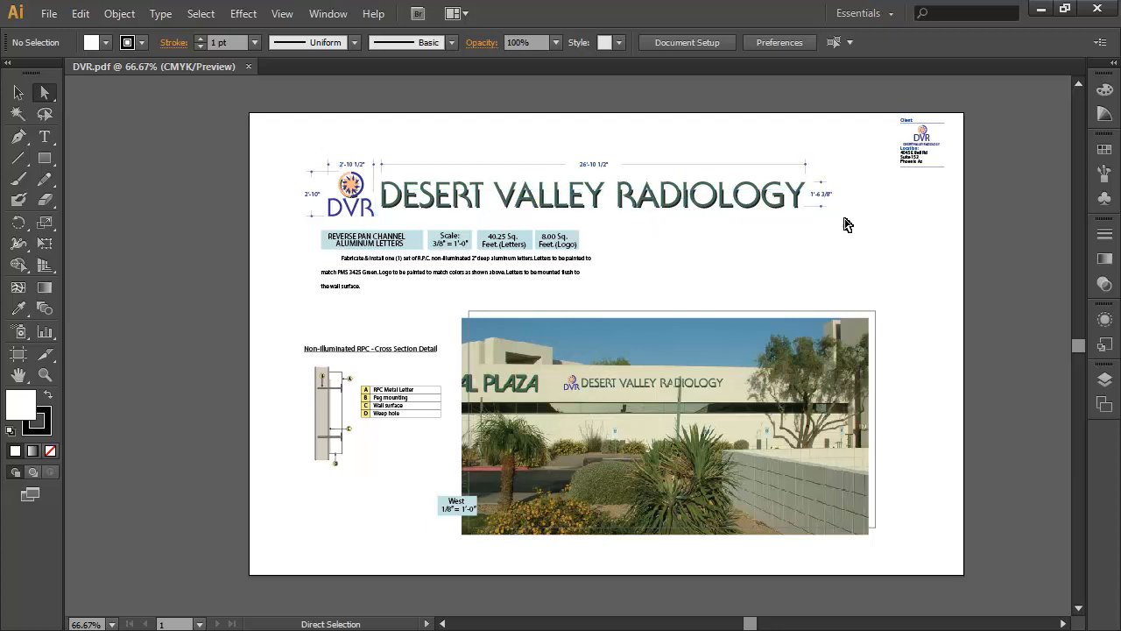
In Illustrator, copy the DESERT VALLEY RADIOLOGY lettering together with its dimension lines from DVR.pdf.
drag(856, 219, 377, 149)
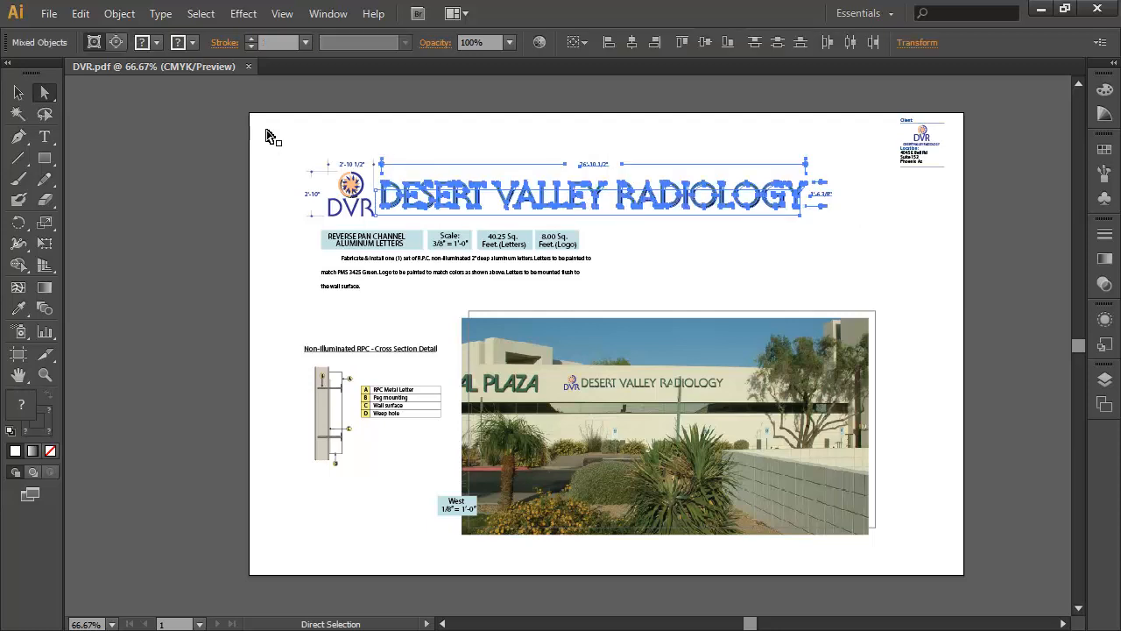
click(80, 13)
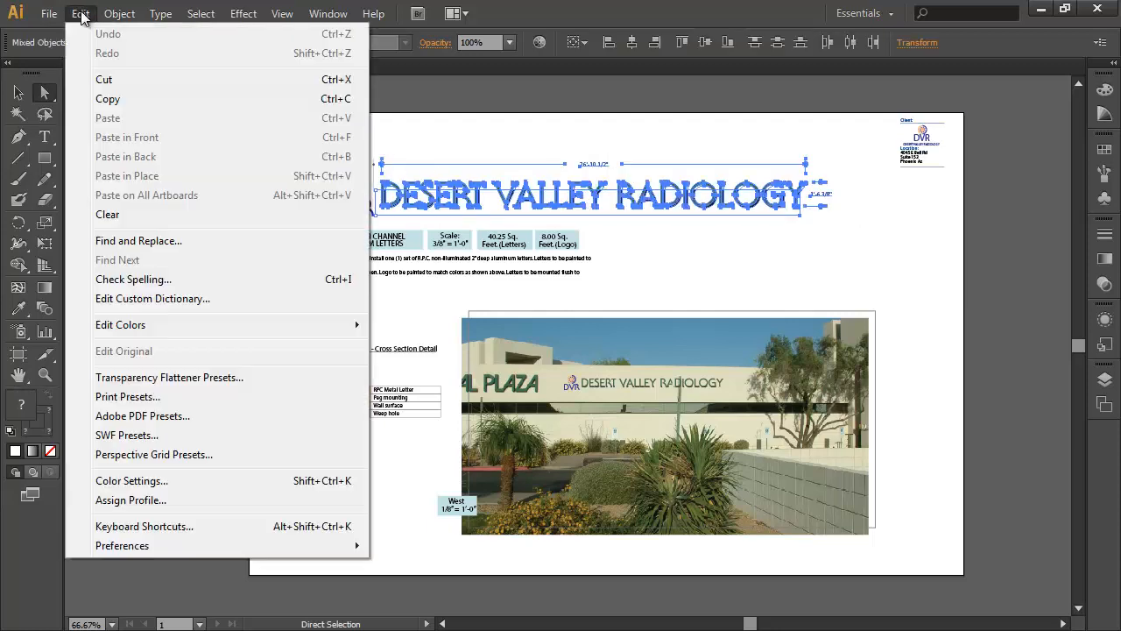
click(116, 101)
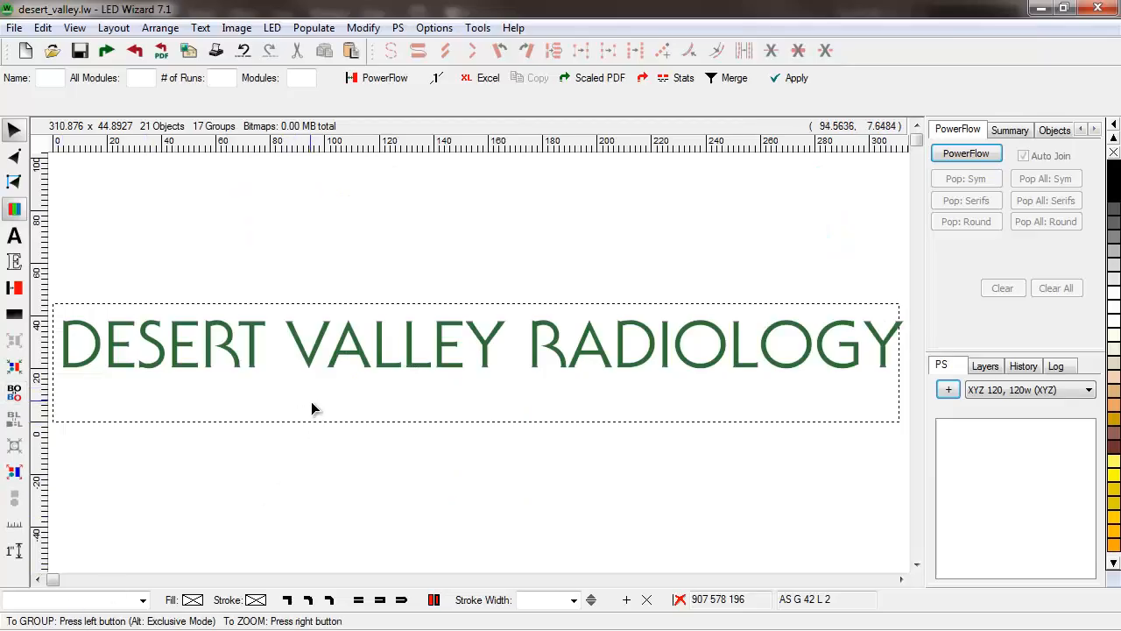
Switch to LED Wizard and paste the copied artwork below the start of the large green lettering.
click(42, 28)
click(76, 132)
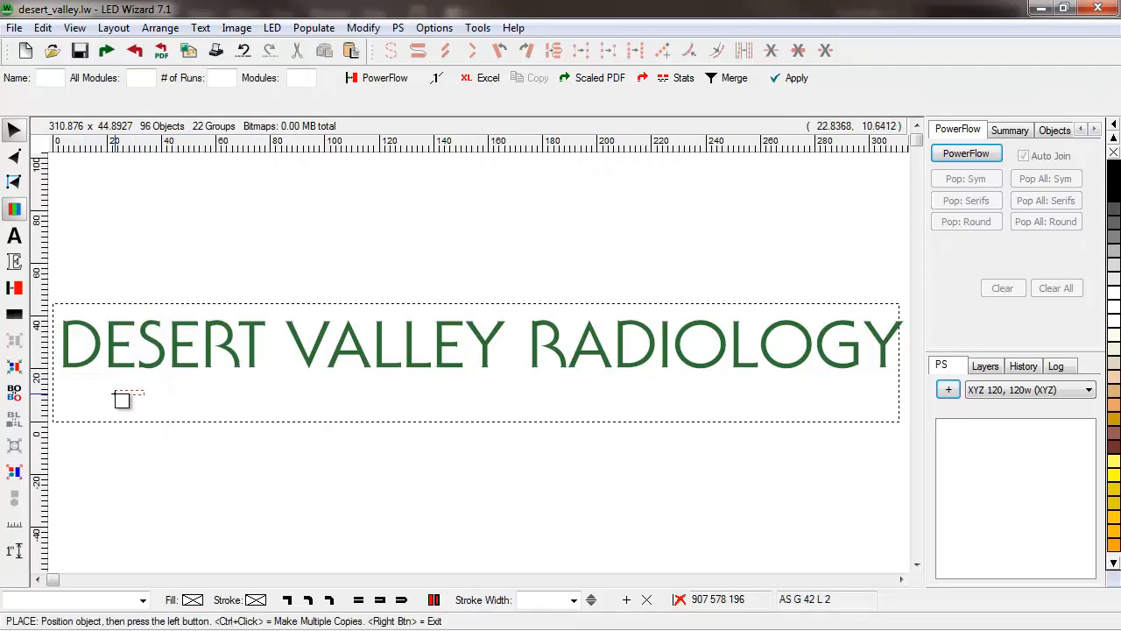
click(70, 418)
right_click(108, 422)
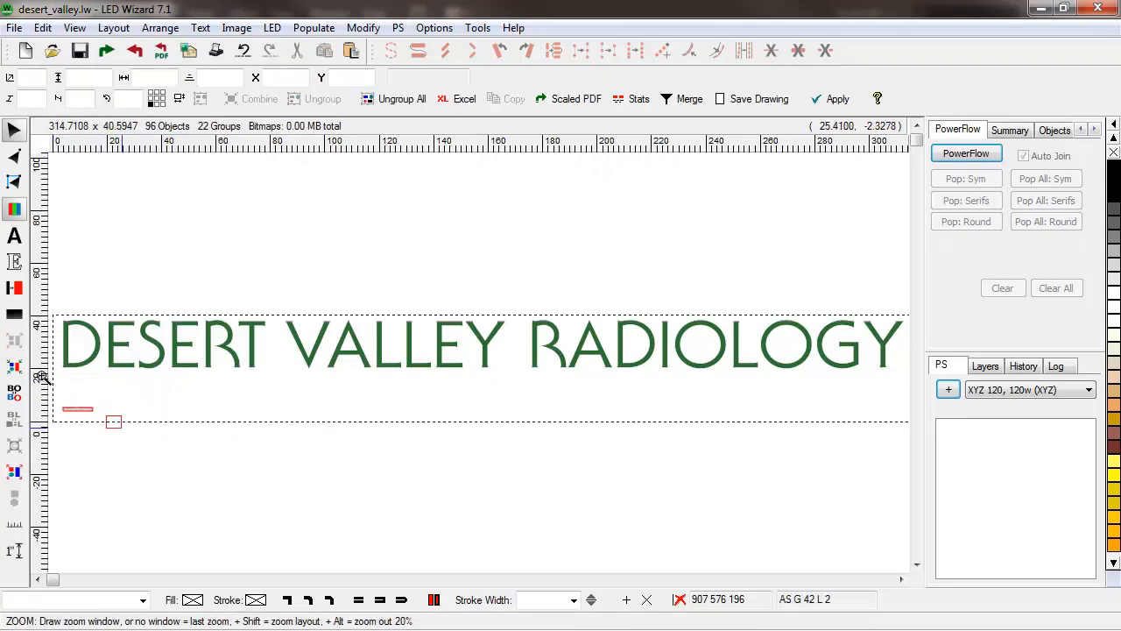
Delete the three stacked clipping-path rectangles surrounding the pasted lettering.
drag(337, 370, 681, 529)
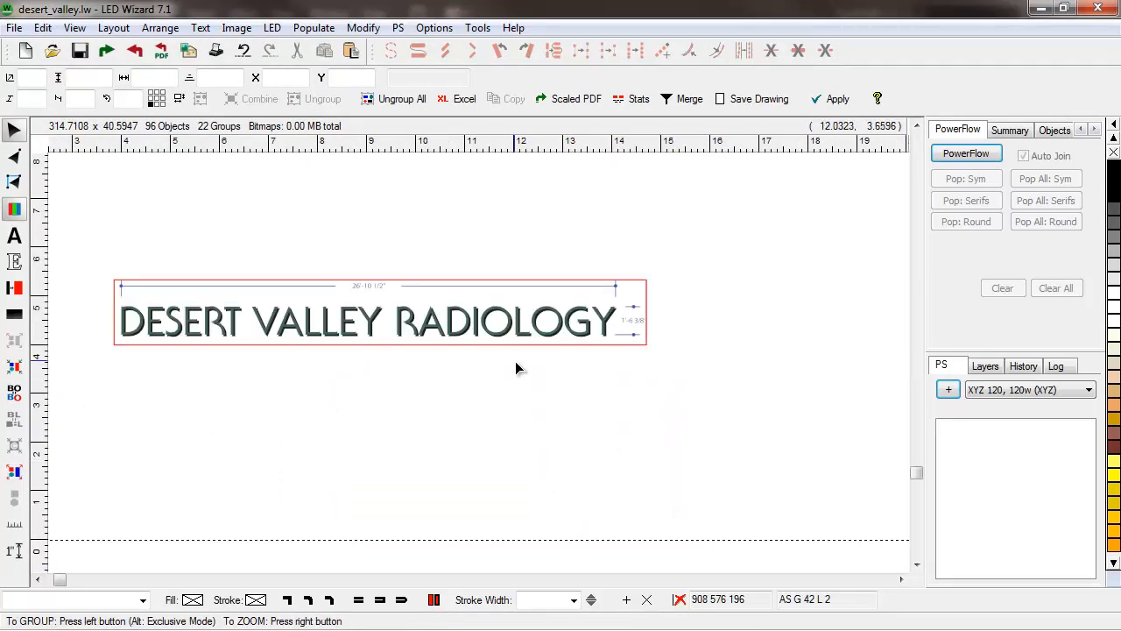
click(518, 346)
drag(518, 352, 533, 445)
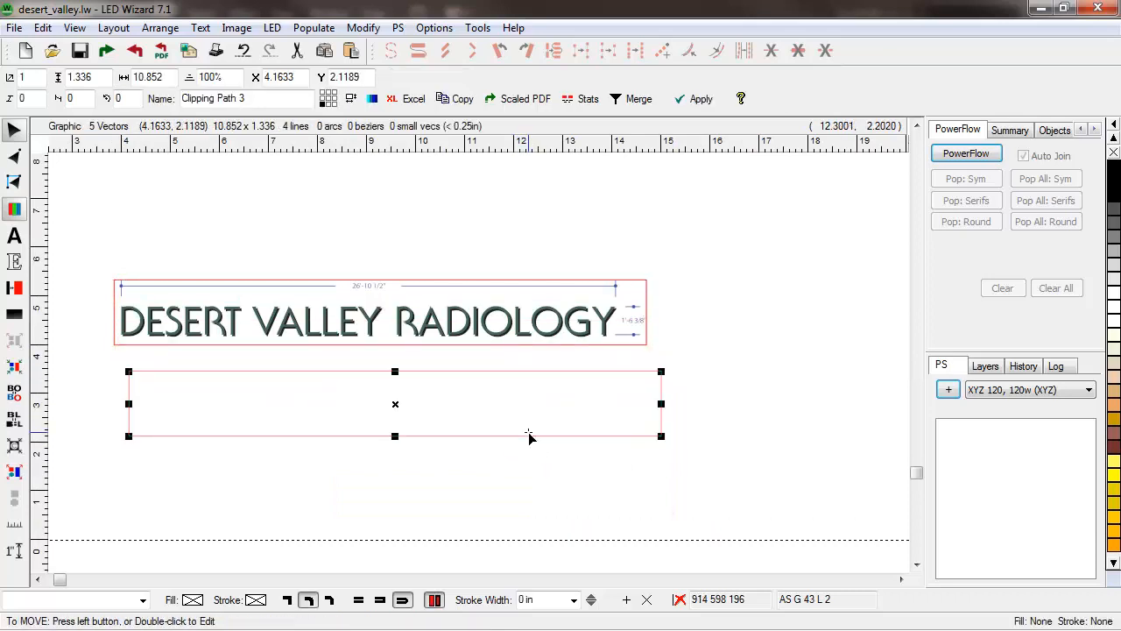
key(Delete)
drag(558, 344, 575, 395)
key(Delete)
click(587, 341)
click(593, 346)
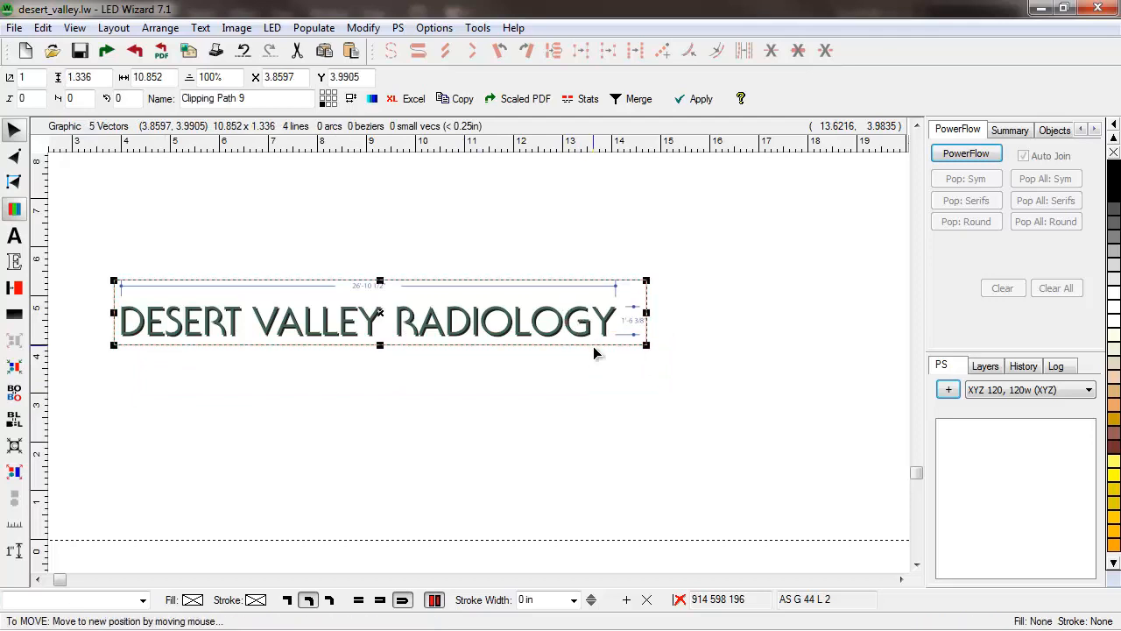
drag(593, 347, 622, 440)
key(Delete)
Group all green letter faces of the pasted artwork by color, based on the green letter D.
drag(89, 362, 261, 257)
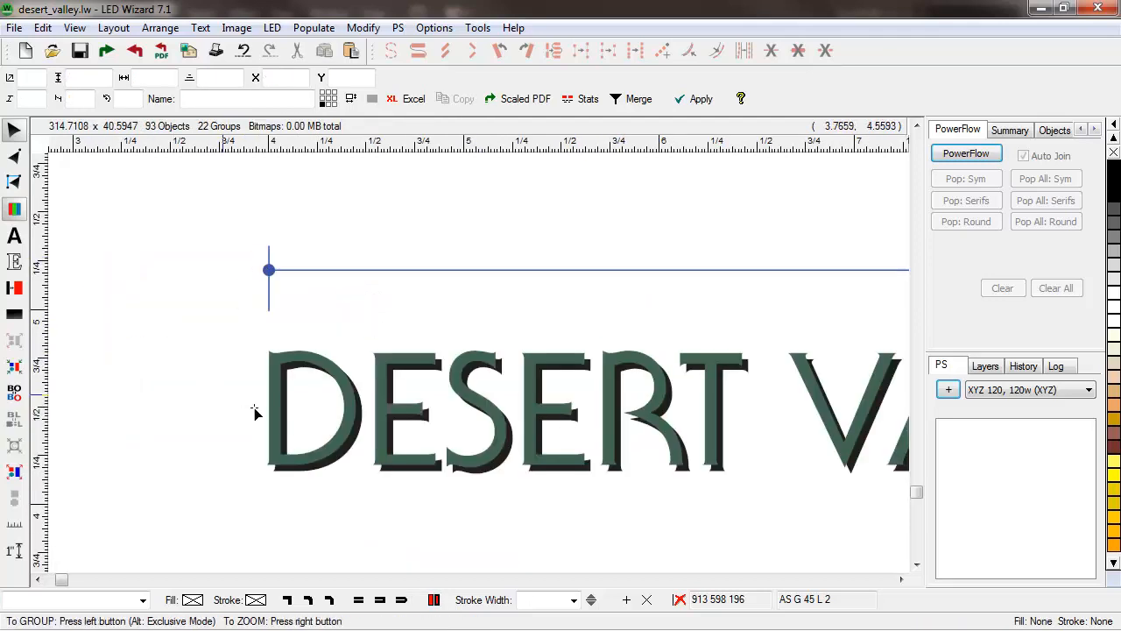
click(274, 361)
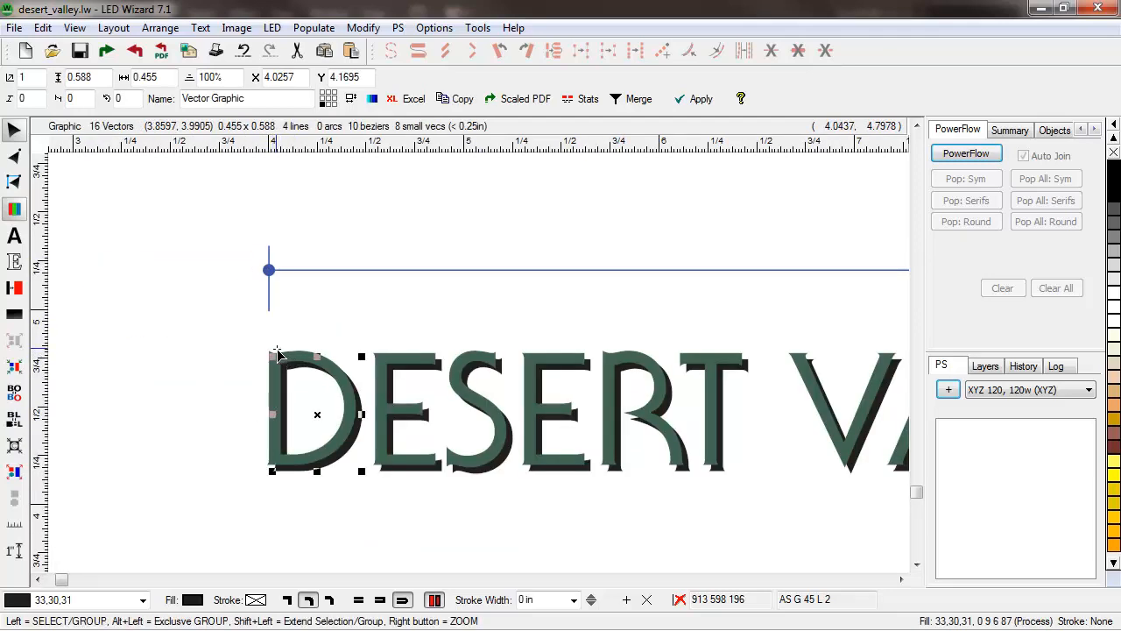
click(273, 358)
click(274, 368)
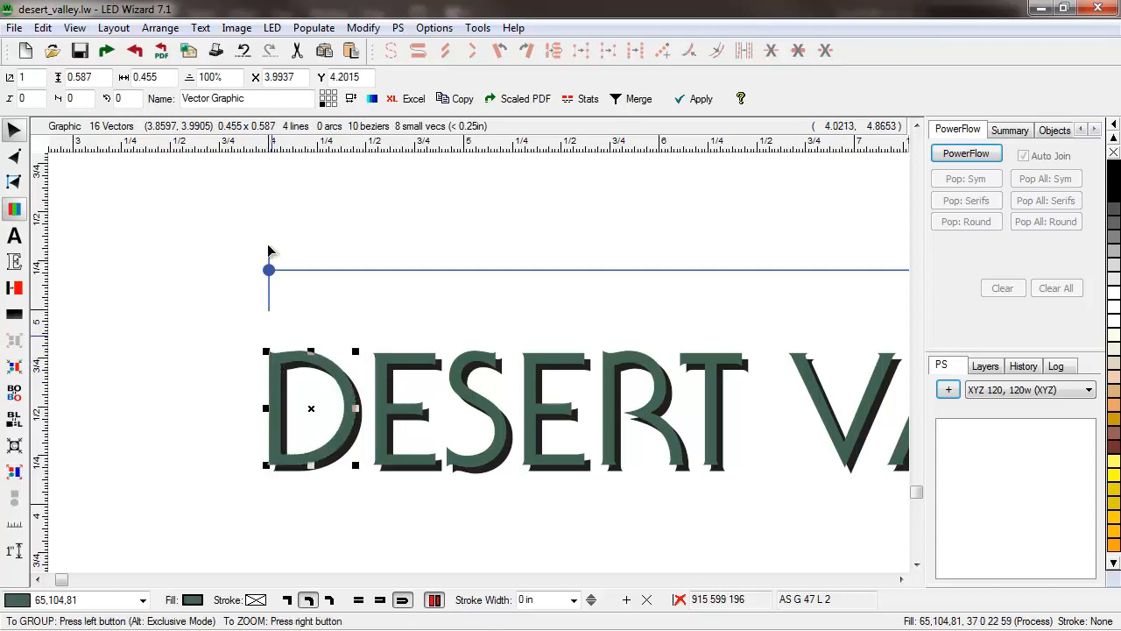
click(161, 27)
mouse_move(181, 93)
click(451, 183)
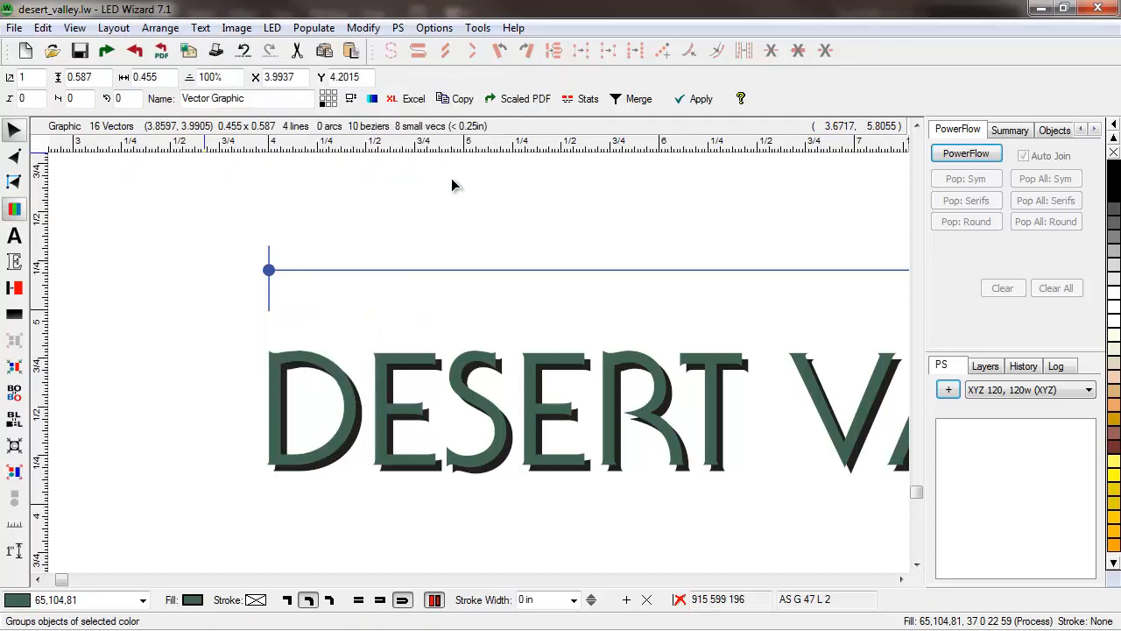
Enlarge the pasted green lettering group to about 14.6 by 0.87 and place it above the black letters.
right_click(484, 373)
drag(618, 306, 833, 236)
drag(692, 314, 672, 232)
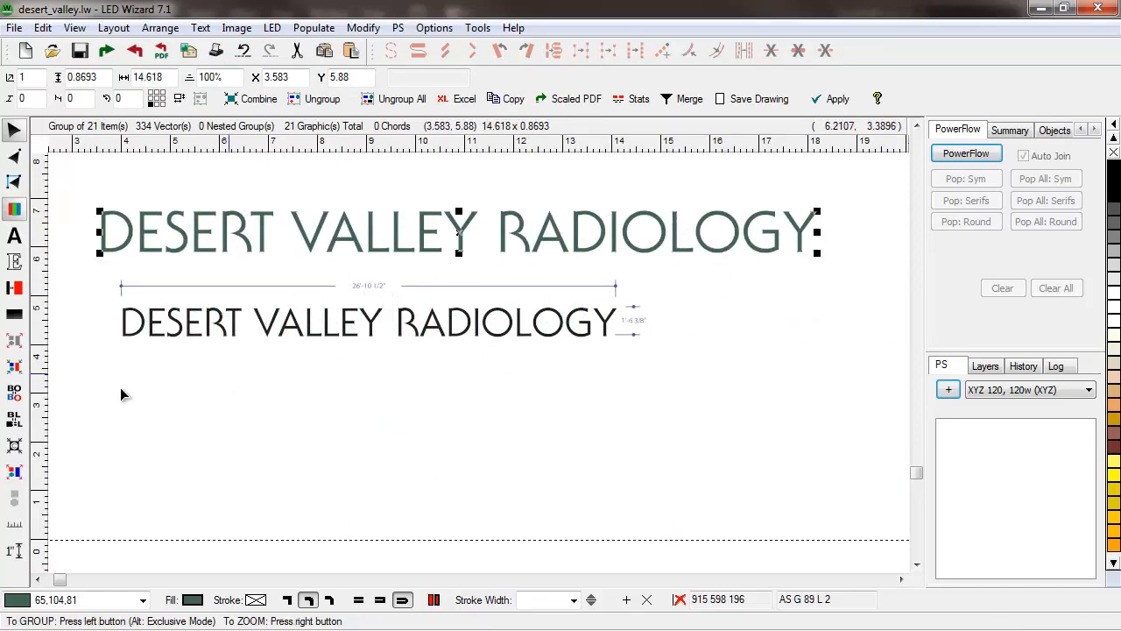
Delete the black shadow letters and dimension lines of the pasted artwork.
drag(70, 373, 684, 268)
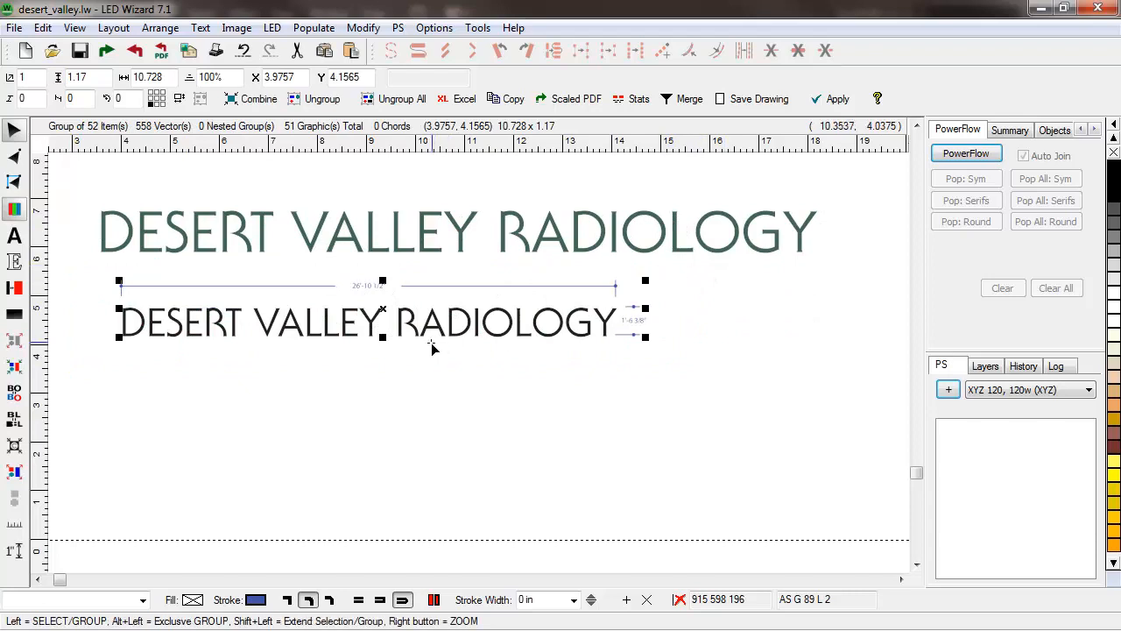
key(Delete)
Move the small pasted green lettering above the large lettering and enlarge the layout to about 74.2 high.
click(468, 243)
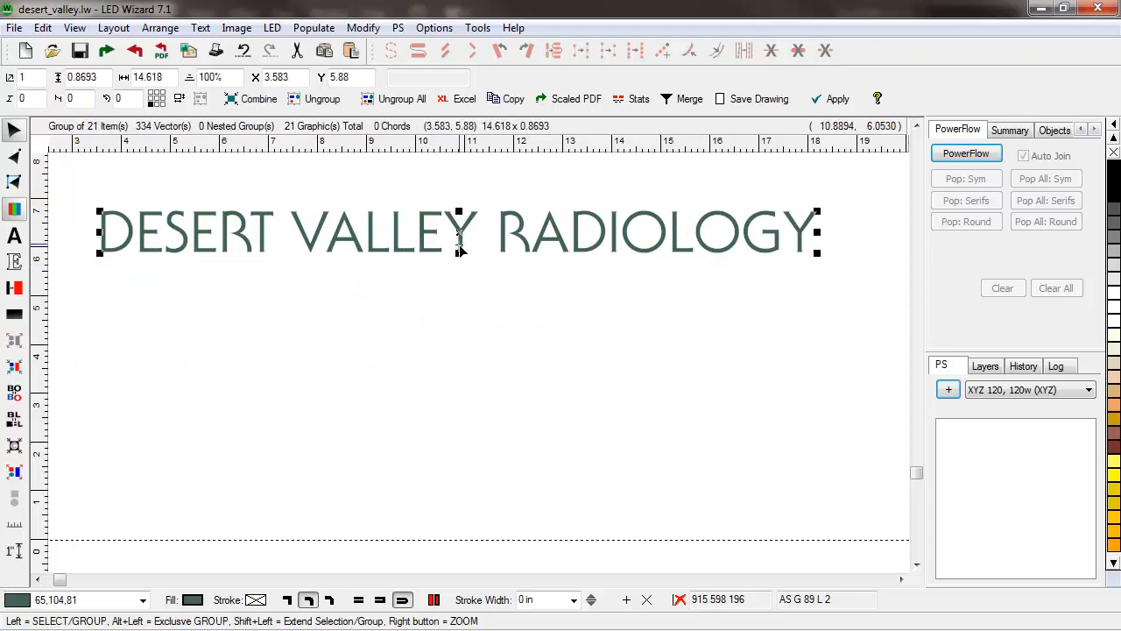
right_click(469, 244)
right_click(443, 422)
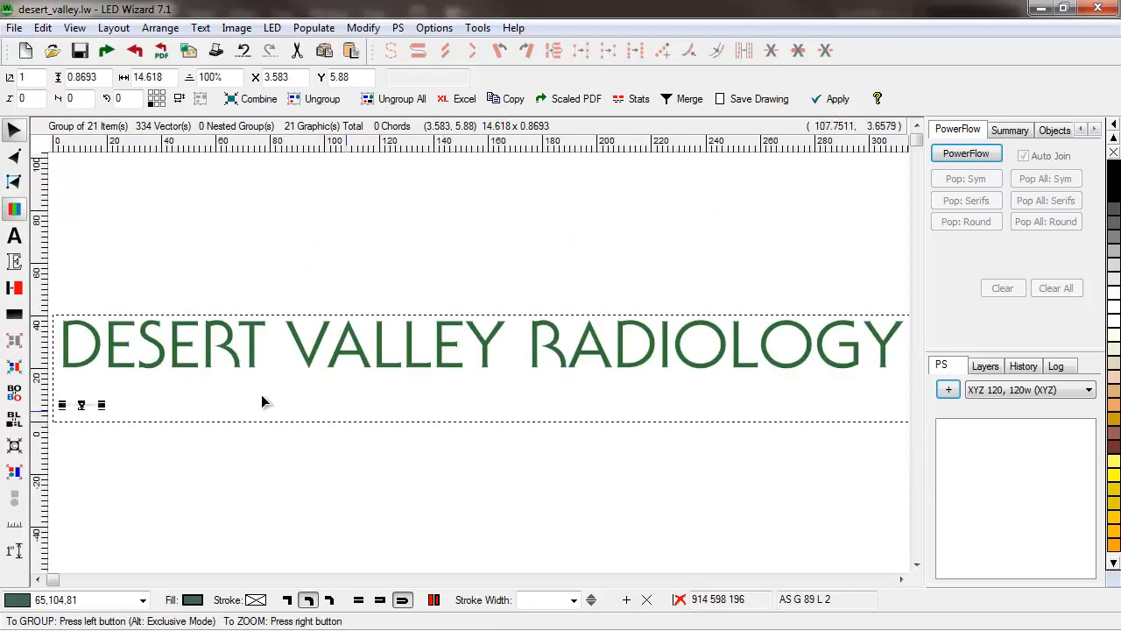
drag(79, 407, 93, 298)
drag(323, 317, 138, 262)
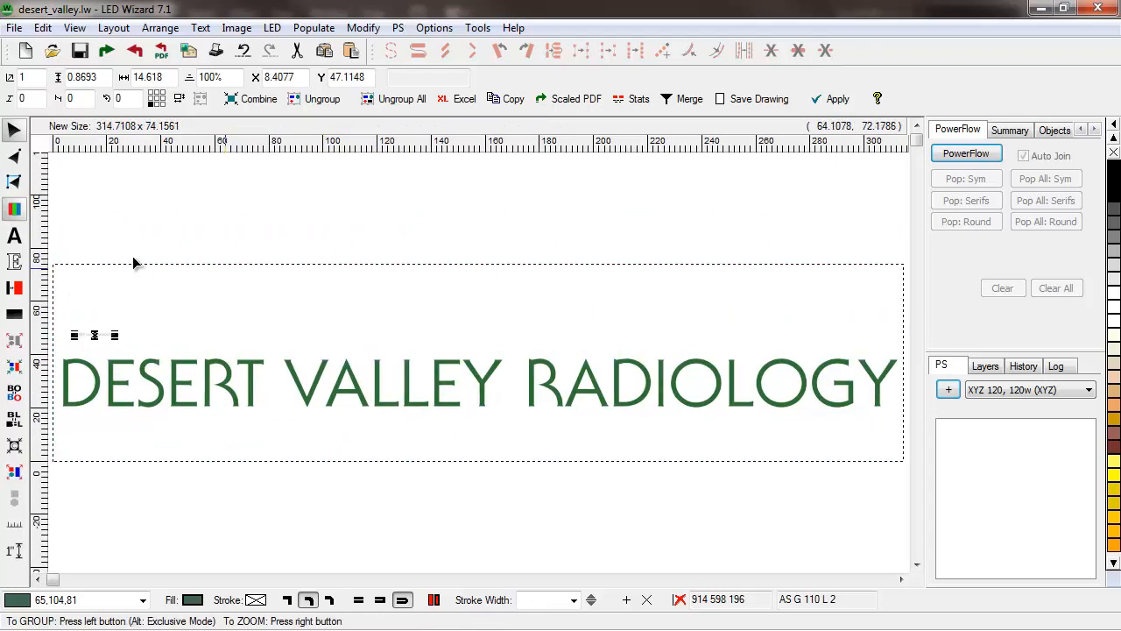
Scale the selected pasted lettering group to a height of 60.
double_click(103, 77)
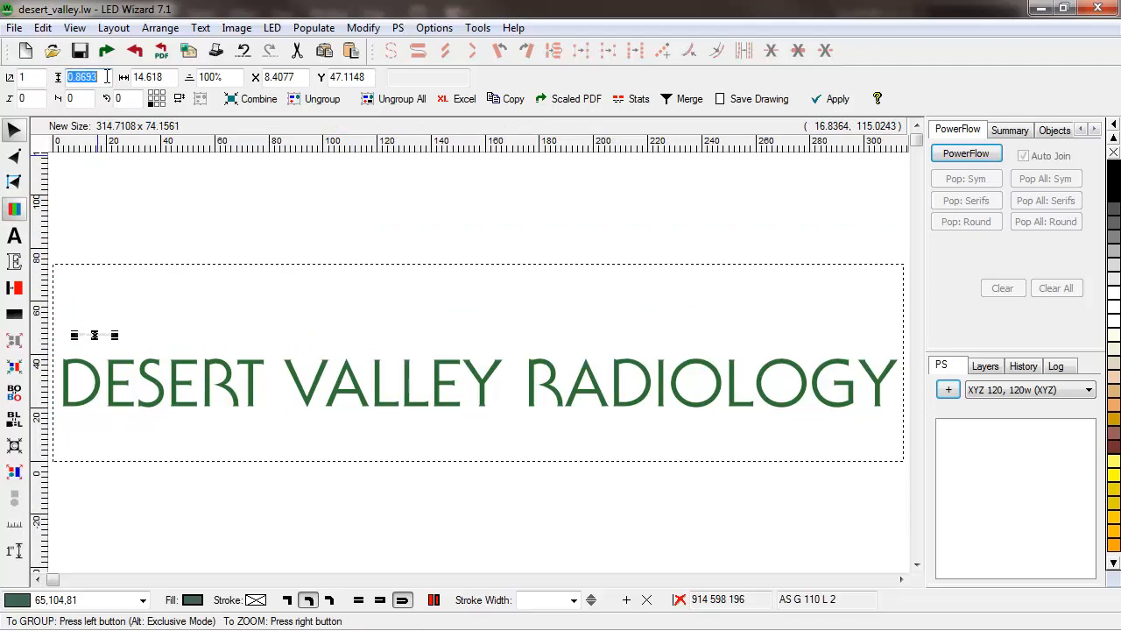
text(60)
key(Return)
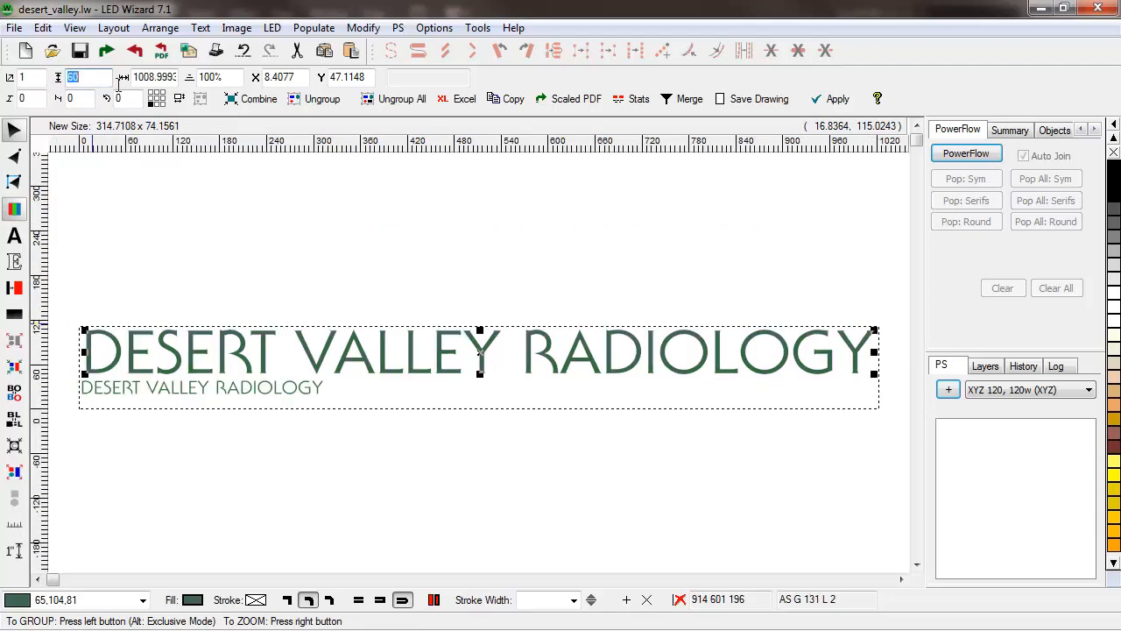
Enlarge the layout to about 178 high and space the large lettering above the smaller lettering.
drag(520, 331, 522, 320)
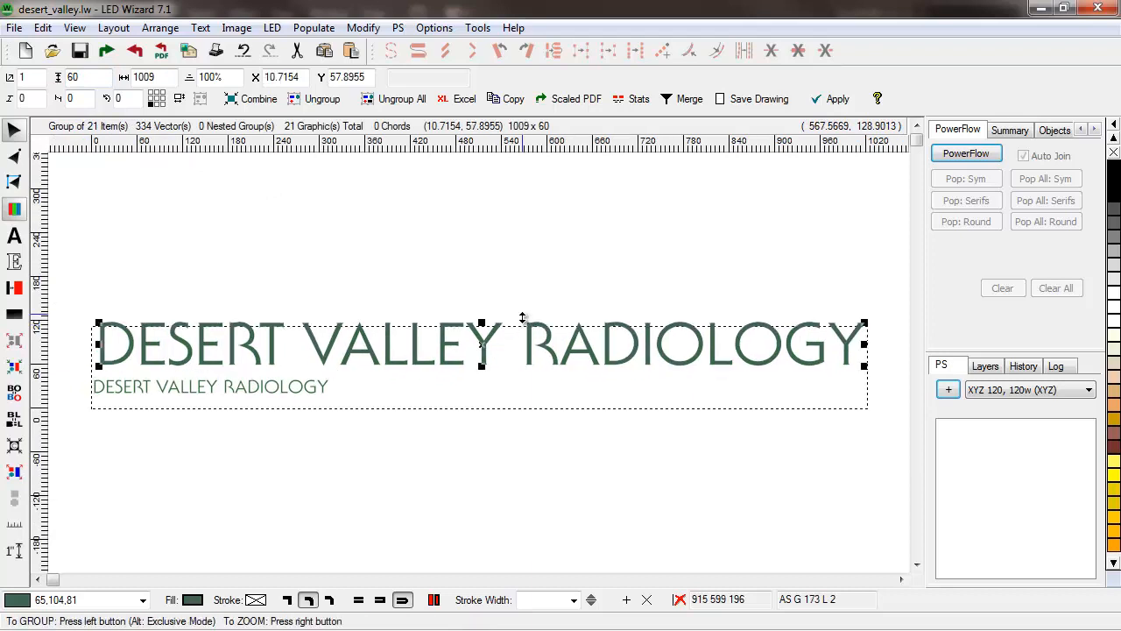
drag(771, 330, 755, 273)
drag(723, 394, 738, 325)
mouse_move(301, 406)
mouse_down()
mouse_move(308, 393)
mouse_move(298, 391)
mouse_up()
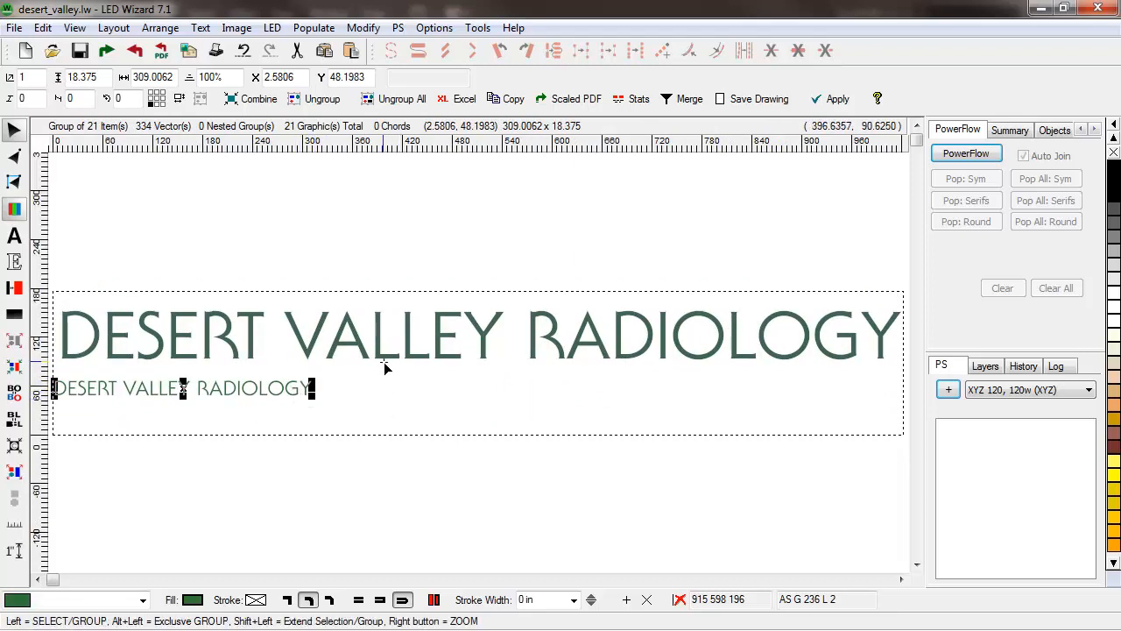
click(190, 252)
Import dvr_neon.eps at full scale and place it below the existing lettering.
click(107, 51)
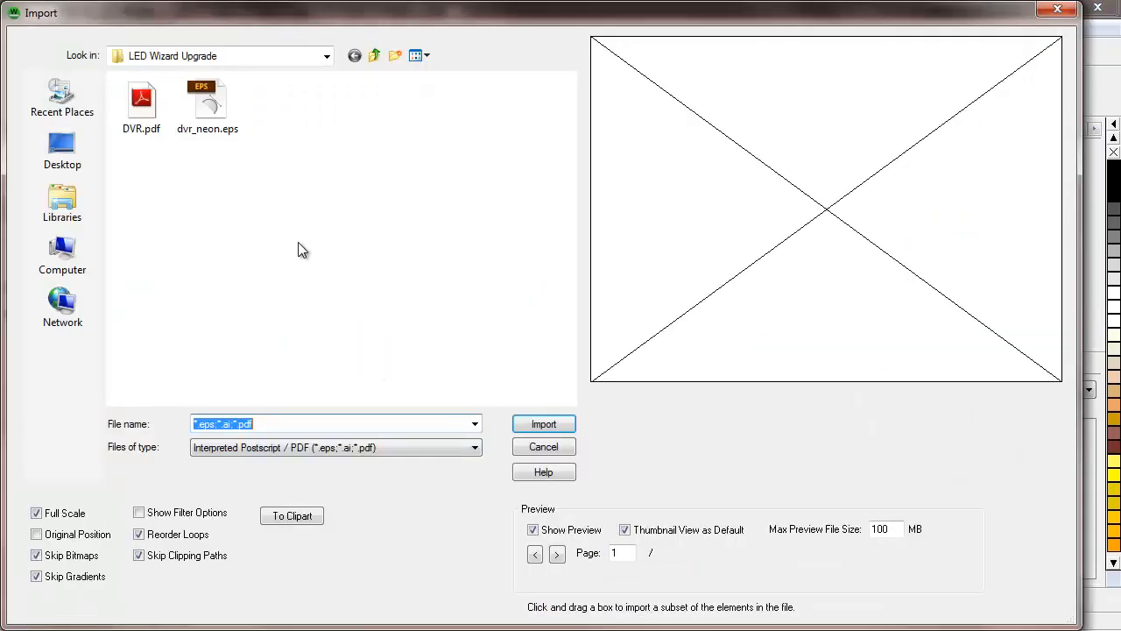
click(222, 116)
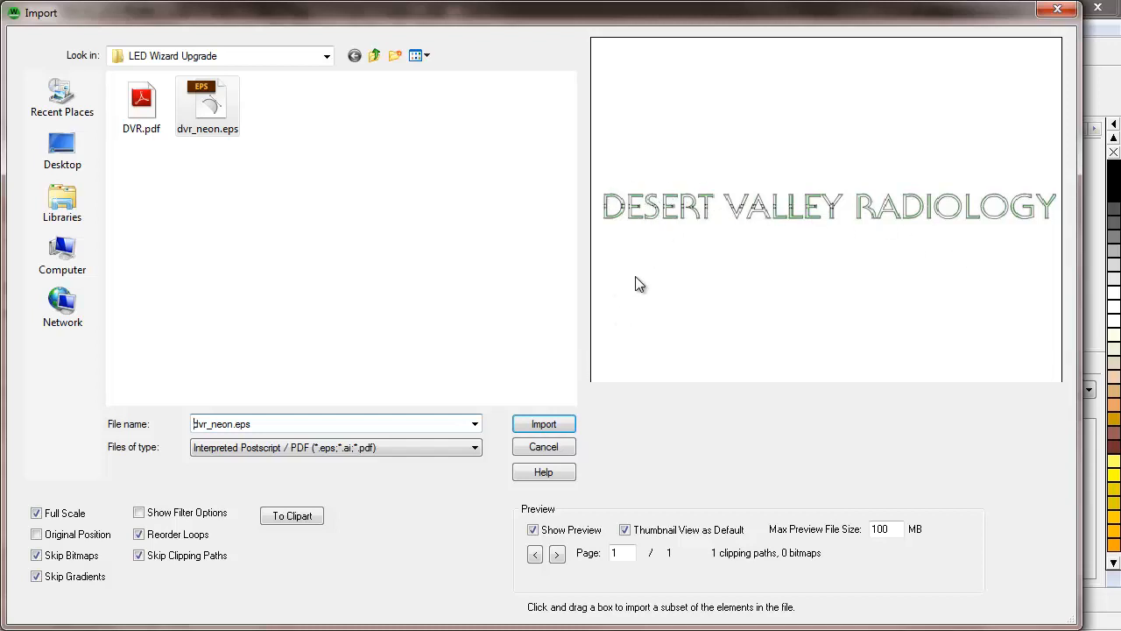
click(562, 427)
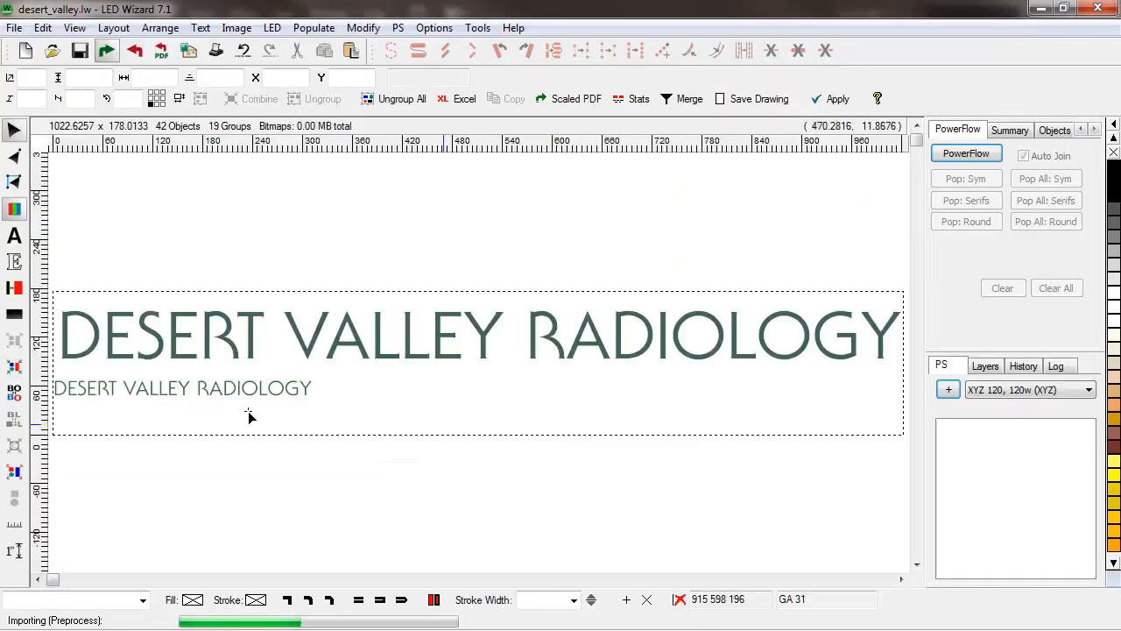
click(70, 458)
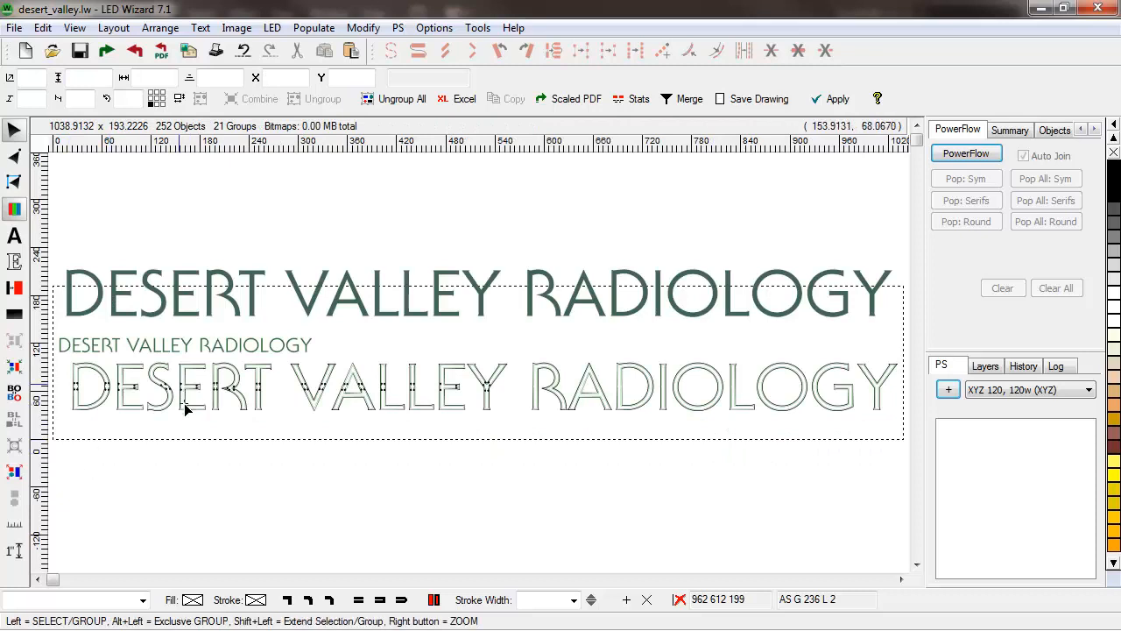
Select the outer outline of the first D in the neon artwork to examine it against the tubing.
drag(59, 420, 430, 450)
click(307, 370)
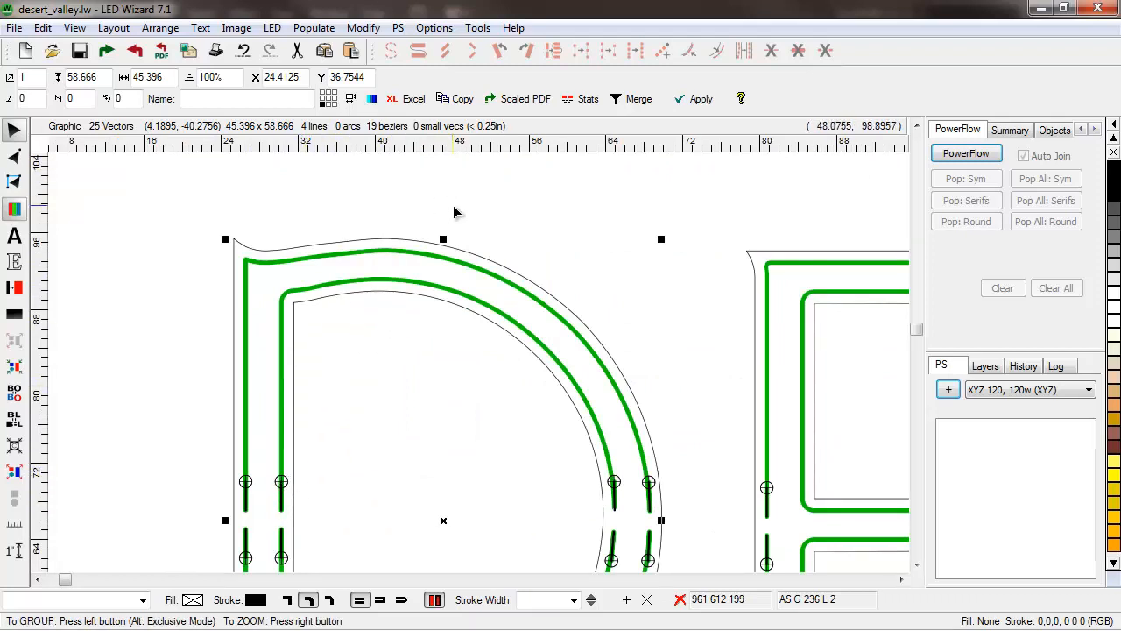
right_click(604, 256)
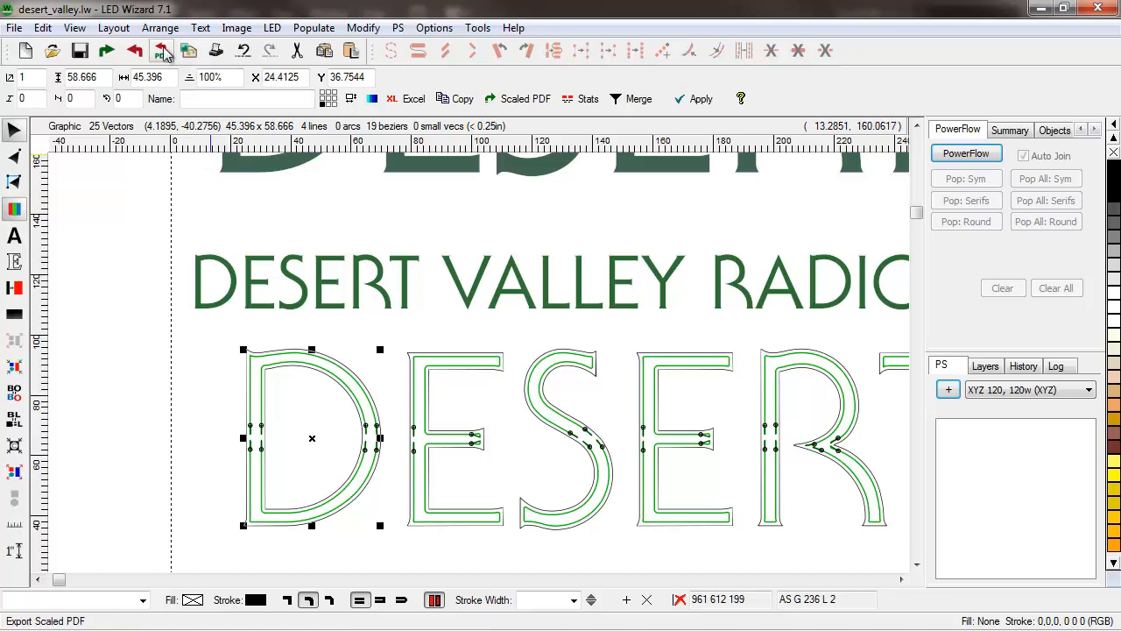
Use the Extraction Tool to mark the outlines of the first D, E and S in the neon artwork.
click(272, 28)
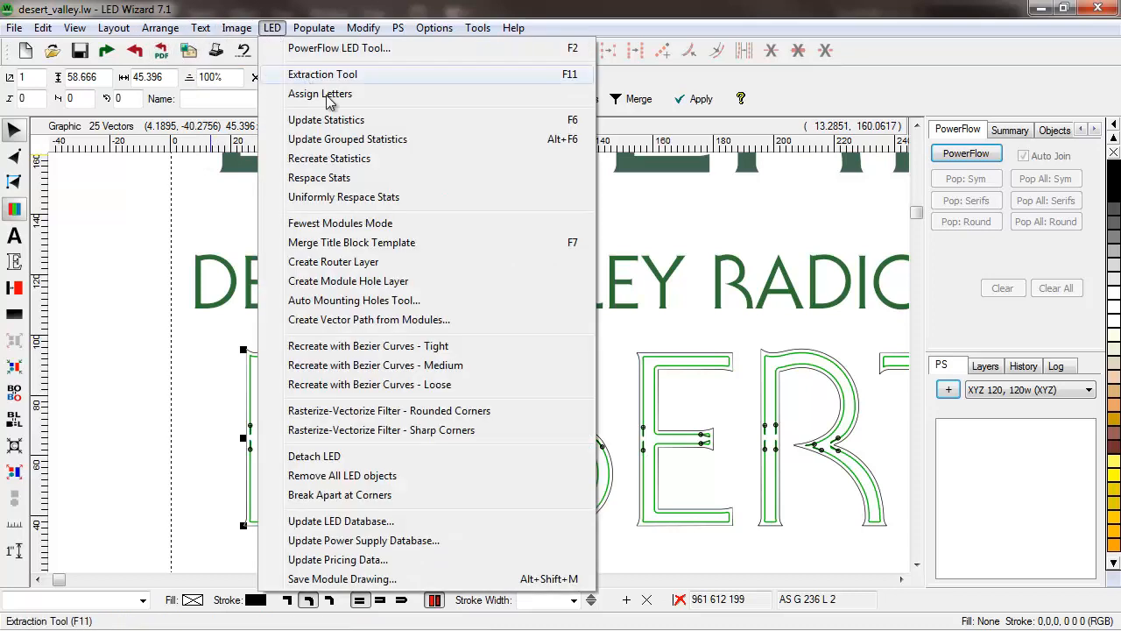
click(336, 78)
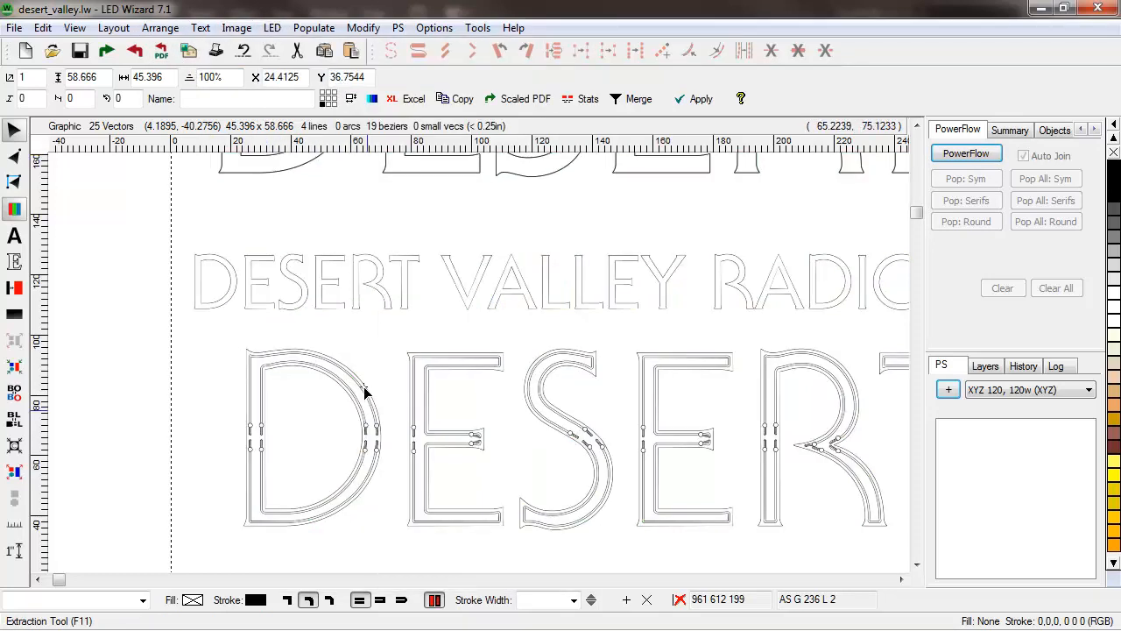
click(599, 460)
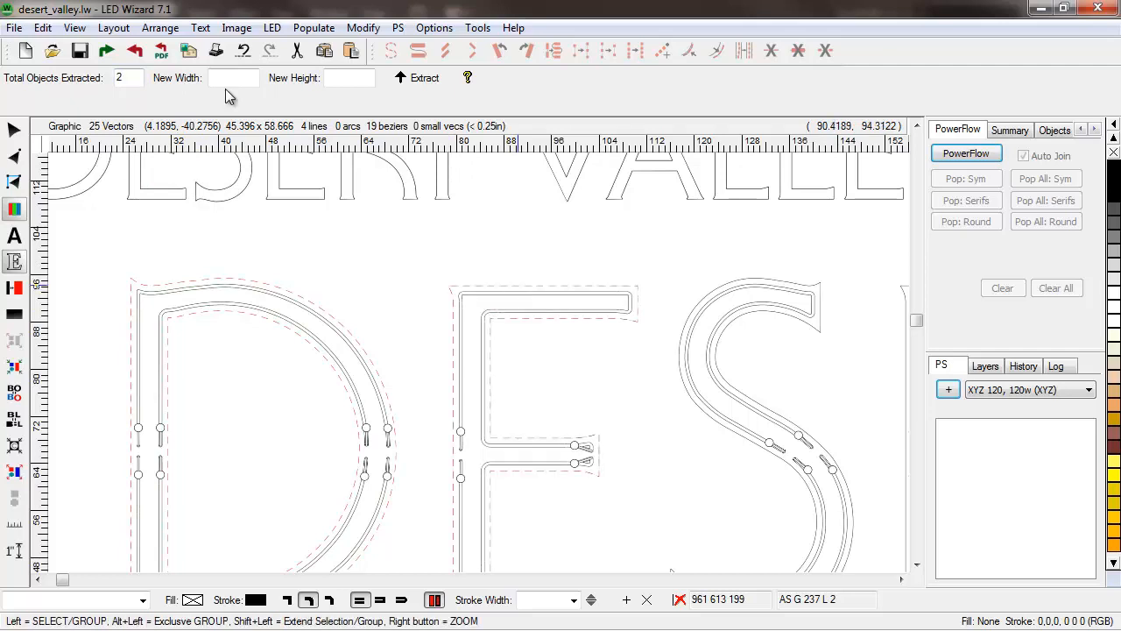
click(725, 285)
right_click(775, 358)
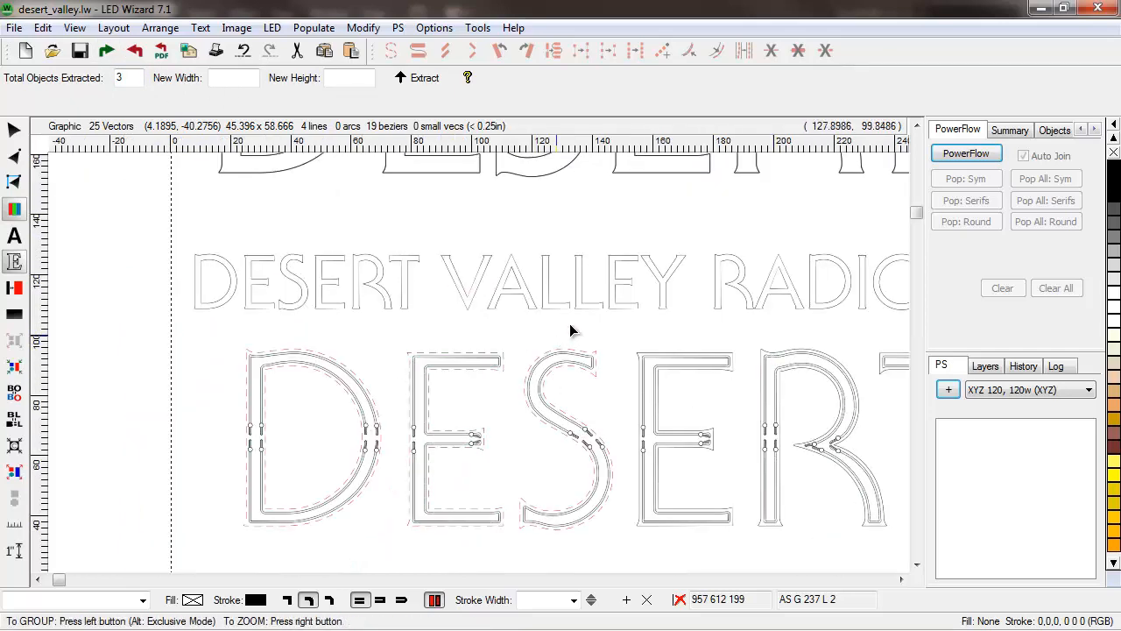
Mark the outlines of the second E, the R and the T of DESERT for extraction.
drag(575, 321, 1004, 550)
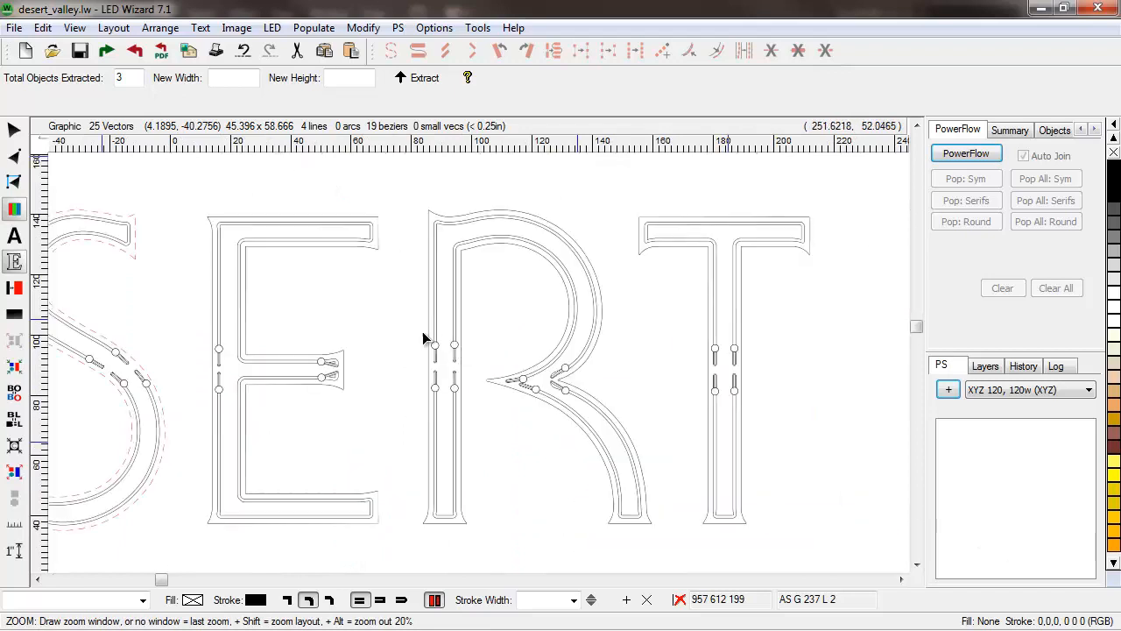
click(352, 216)
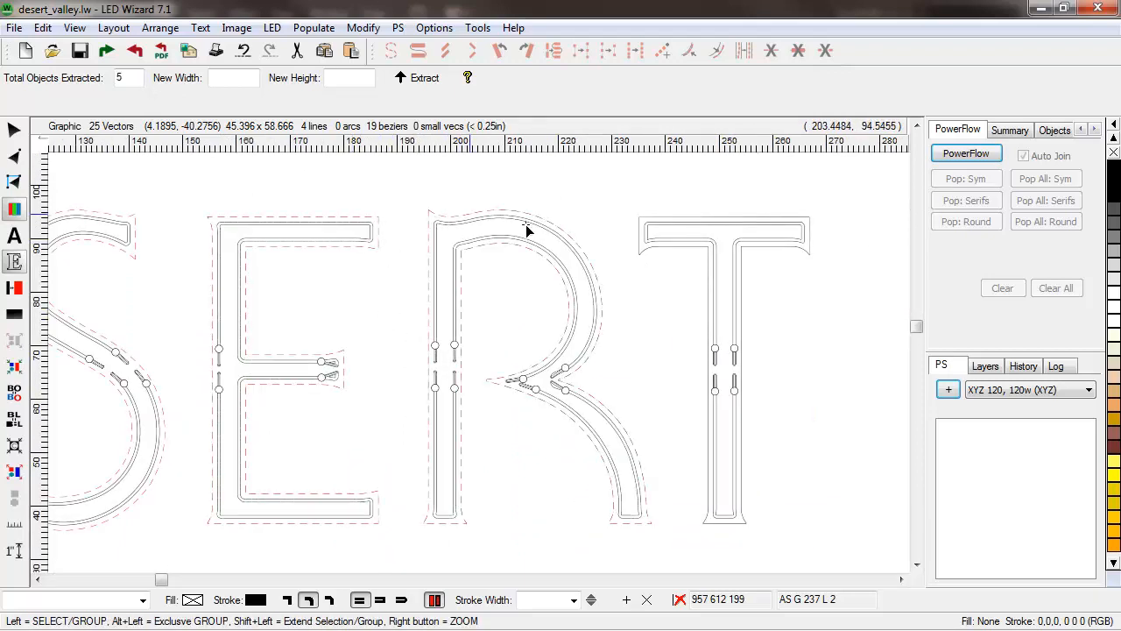
click(638, 254)
Mark the outlines of all six letters of VALLEY in the neon artwork for extraction.
click(901, 580)
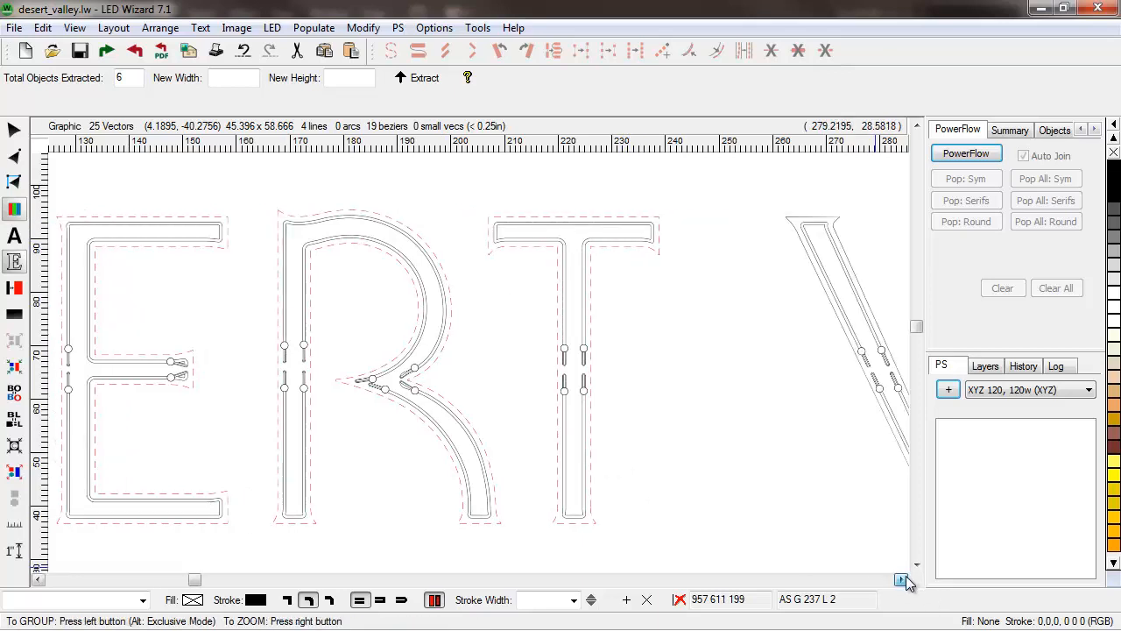
click(901, 580)
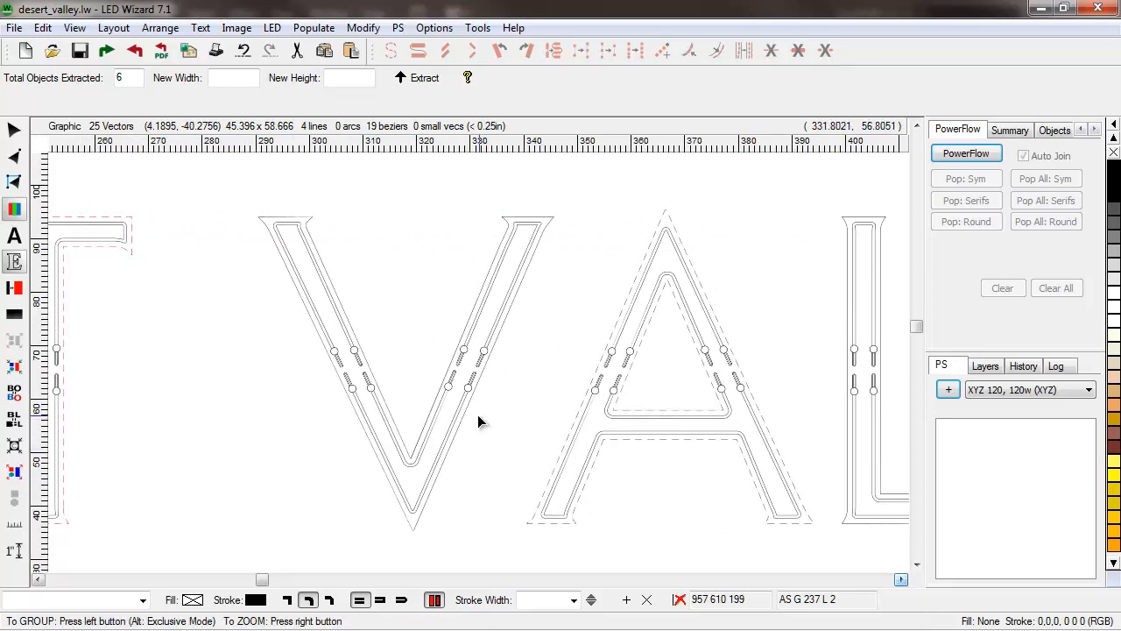
click(571, 429)
click(843, 487)
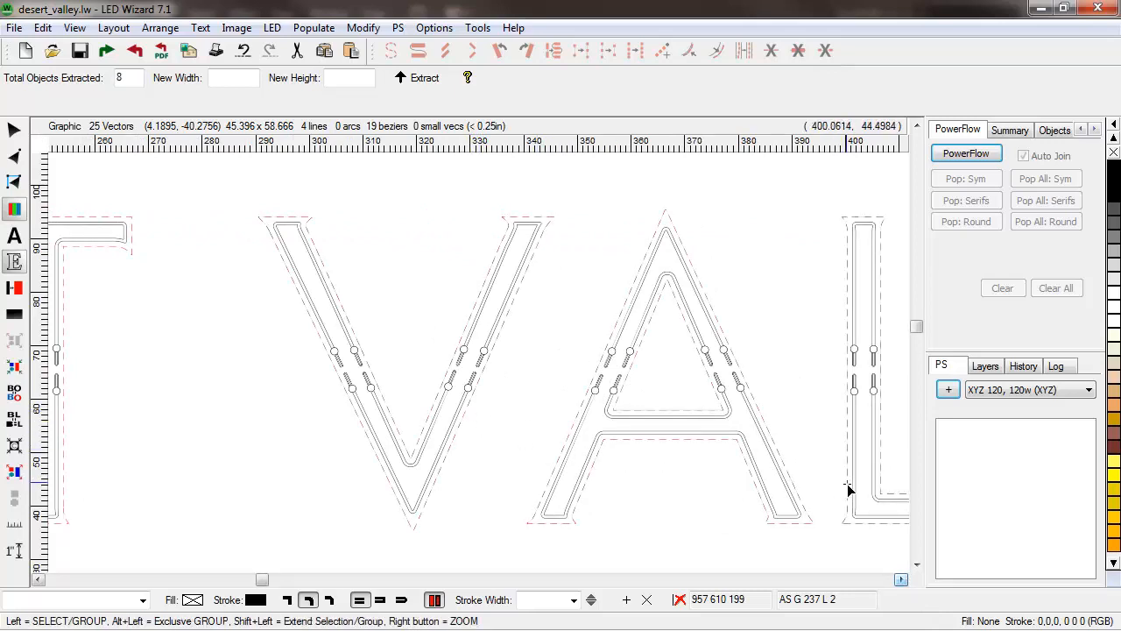
click(900, 579)
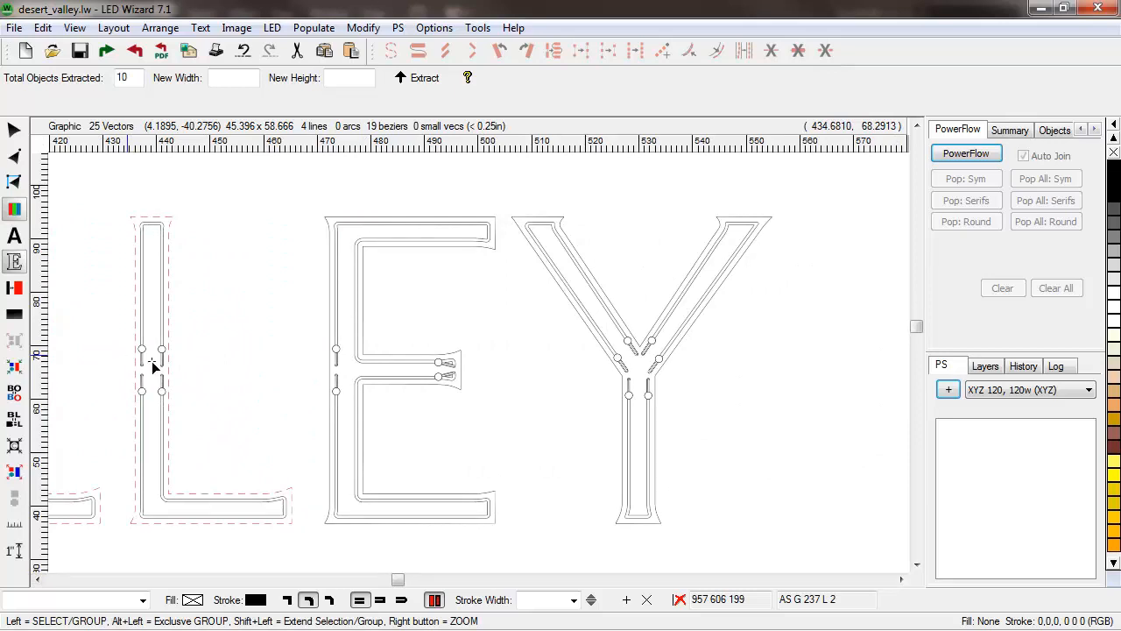
click(325, 394)
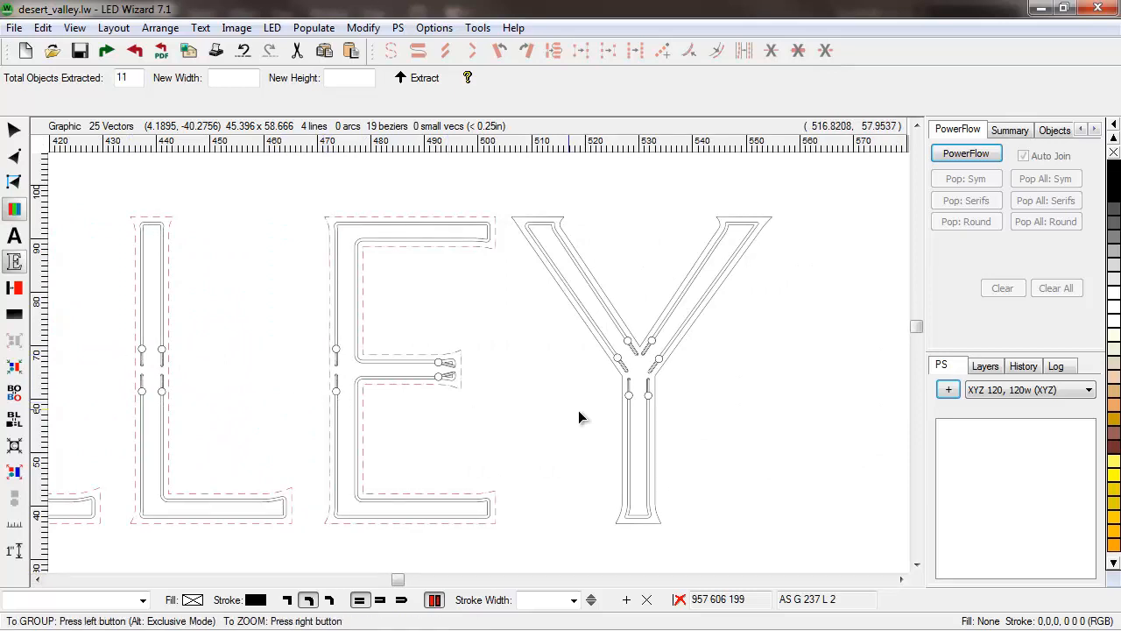
click(623, 422)
Mark the outlines of the R and A of RADIOLOGY for extraction, leaving the A's inner tubing unmarked.
click(900, 579)
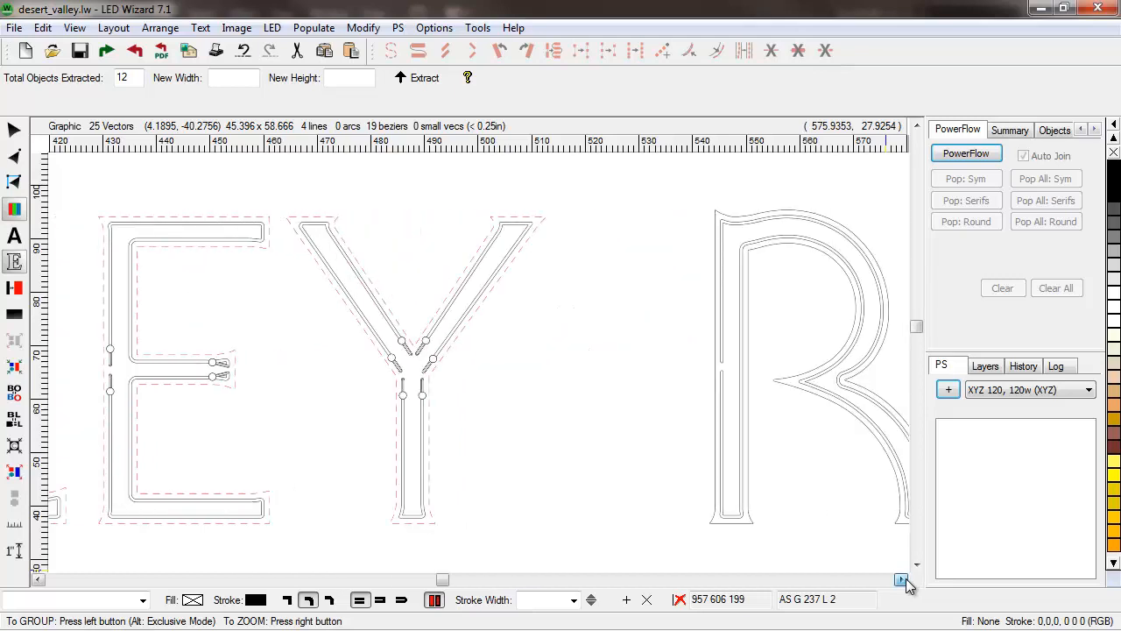
click(904, 579)
click(905, 579)
click(904, 579)
click(905, 579)
click(904, 580)
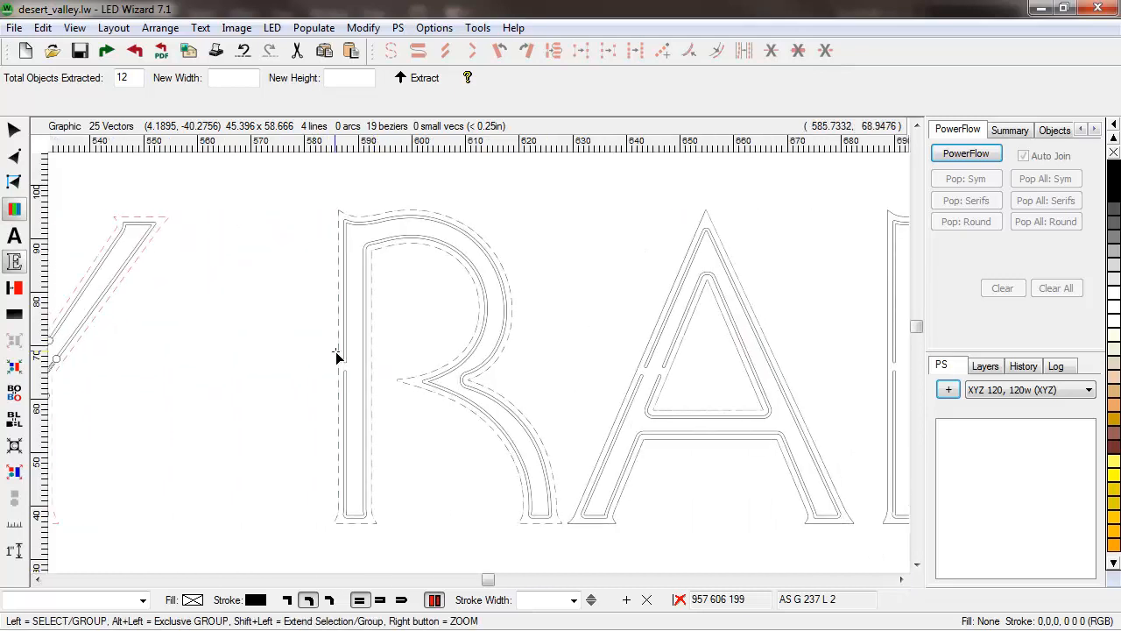
click(340, 357)
click(633, 371)
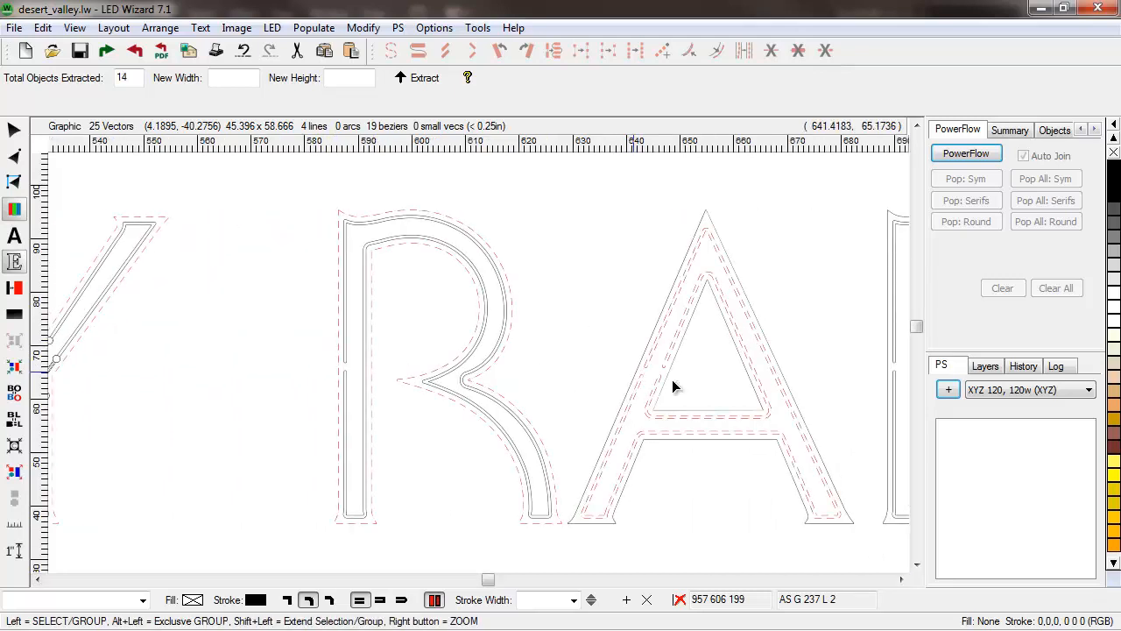
click(627, 405)
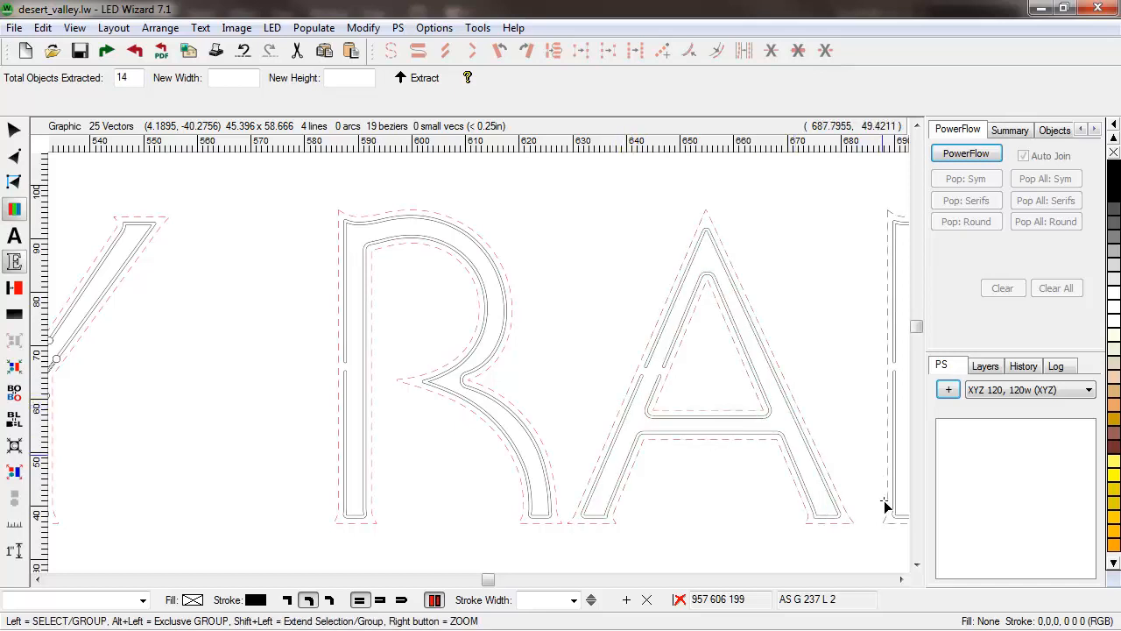
Mark the outlines of the D, I and first O of RADIOLOGY for extraction.
click(903, 579)
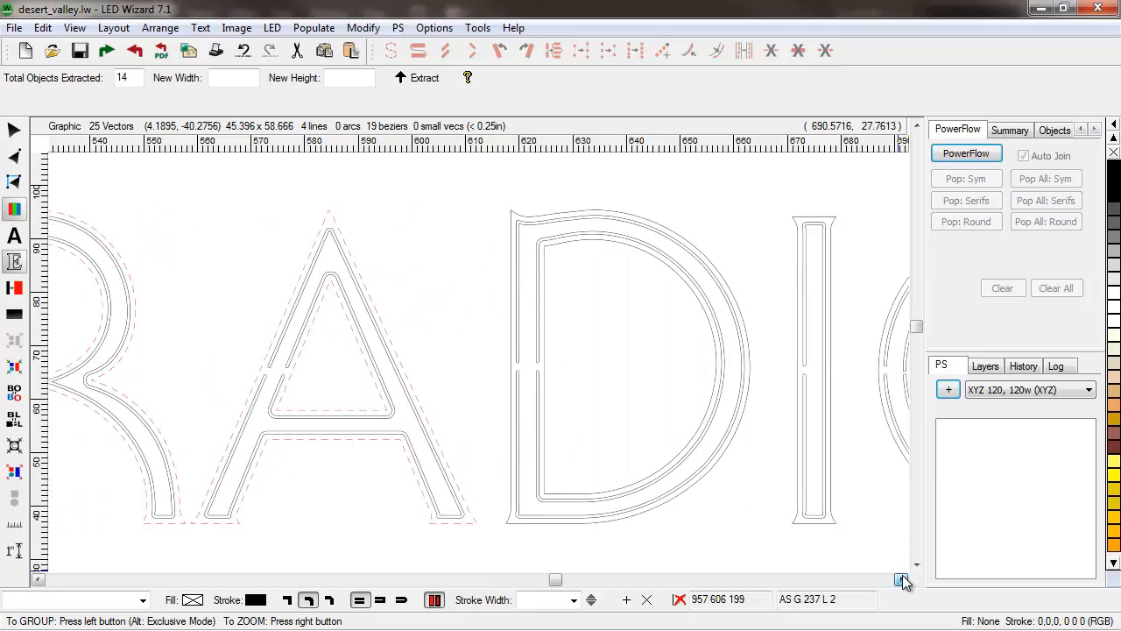
click(902, 579)
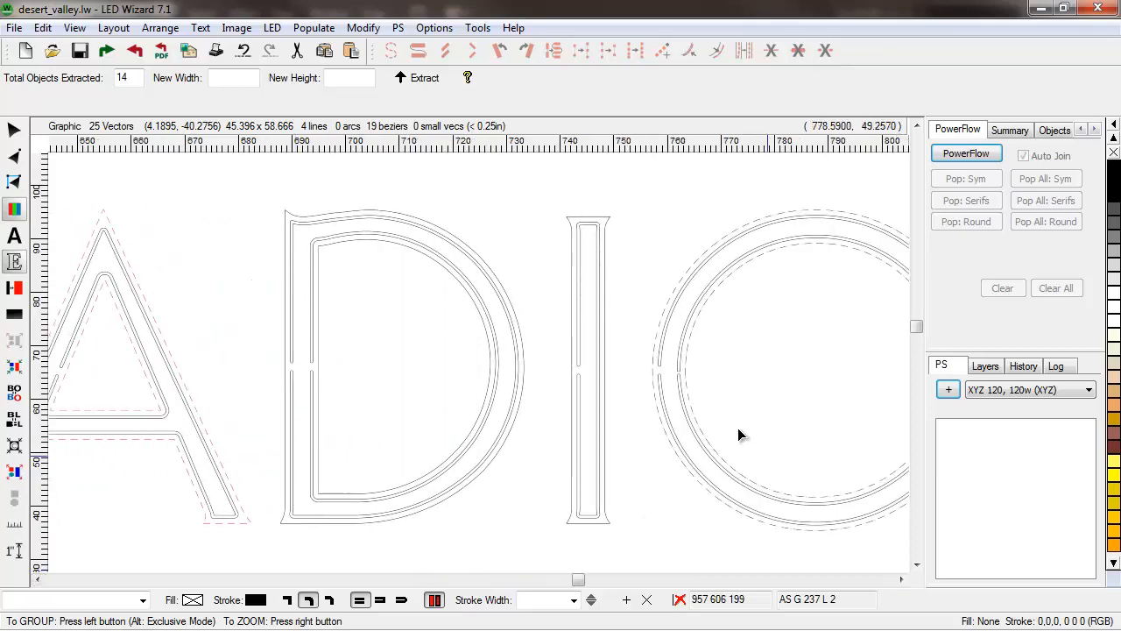
click(524, 346)
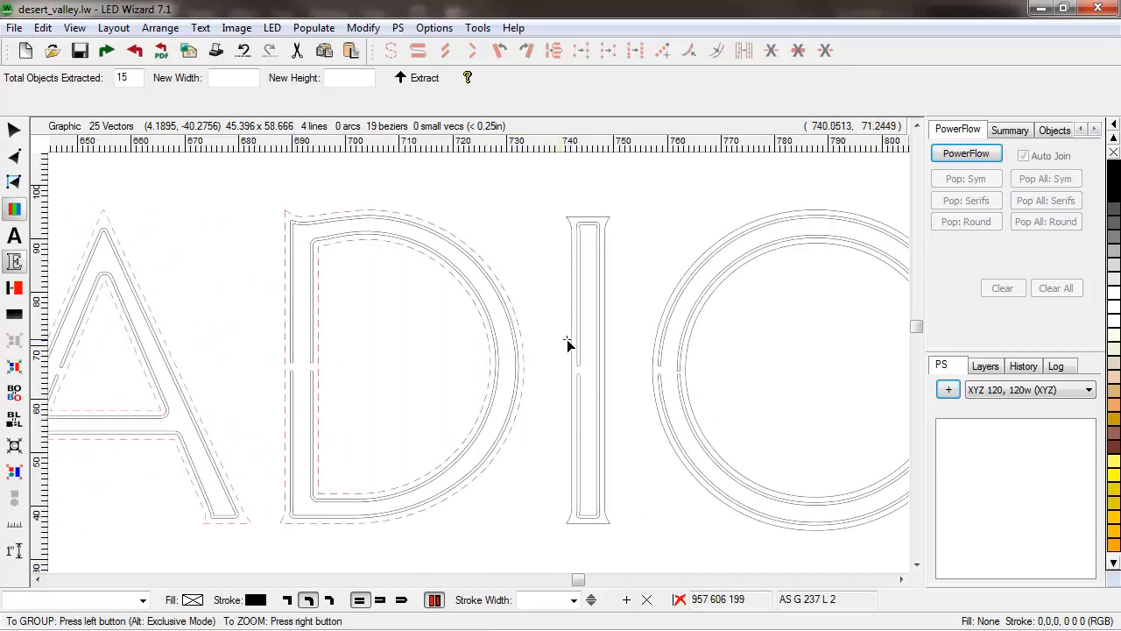
click(655, 348)
Mark the outlines of the L, second O, G and Y of RADIOLOGY for extraction.
click(902, 579)
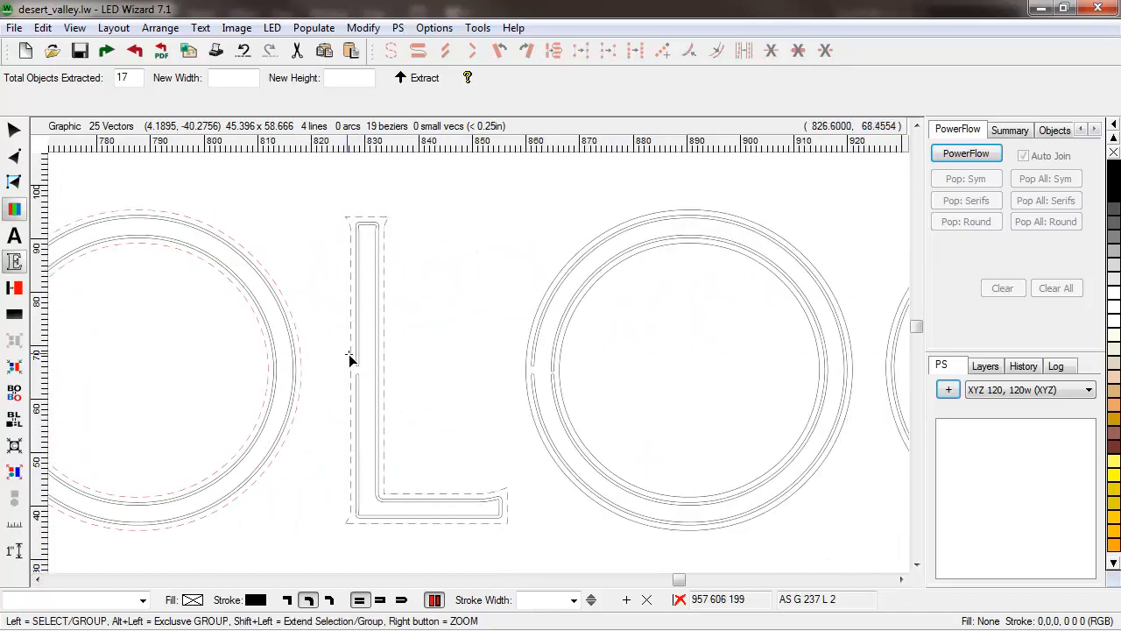
click(350, 359)
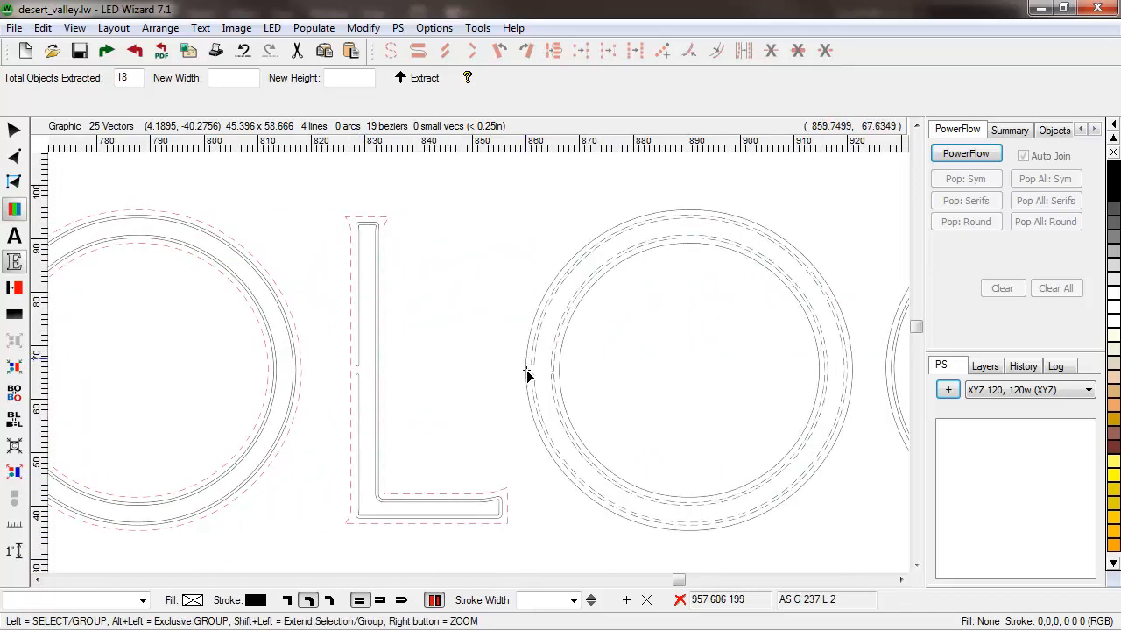
click(527, 376)
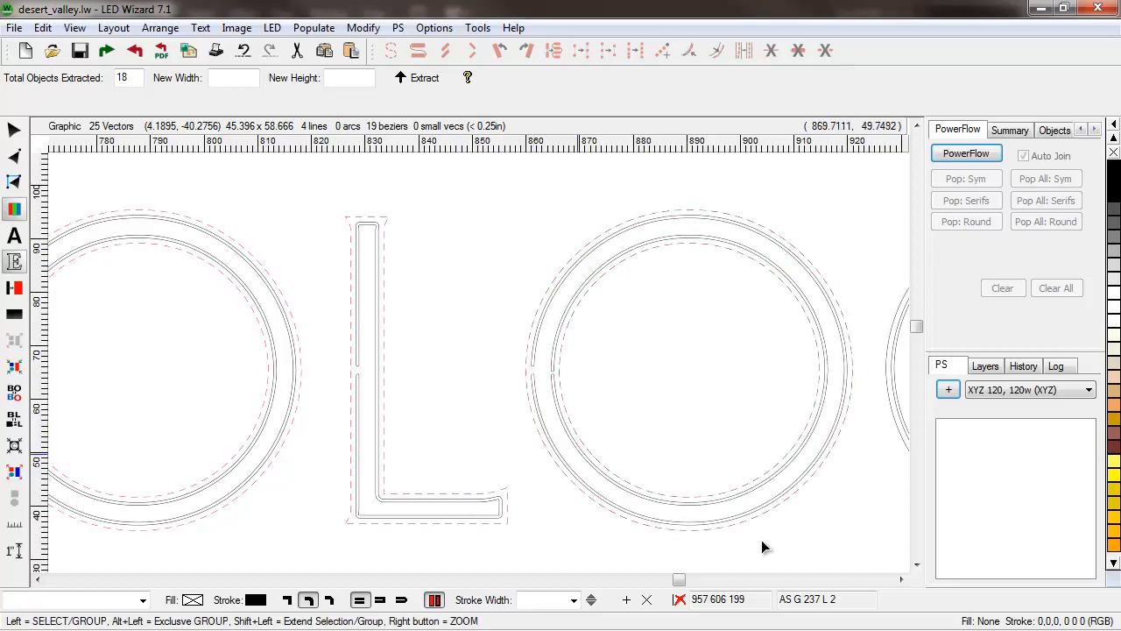
drag(899, 580, 899, 580)
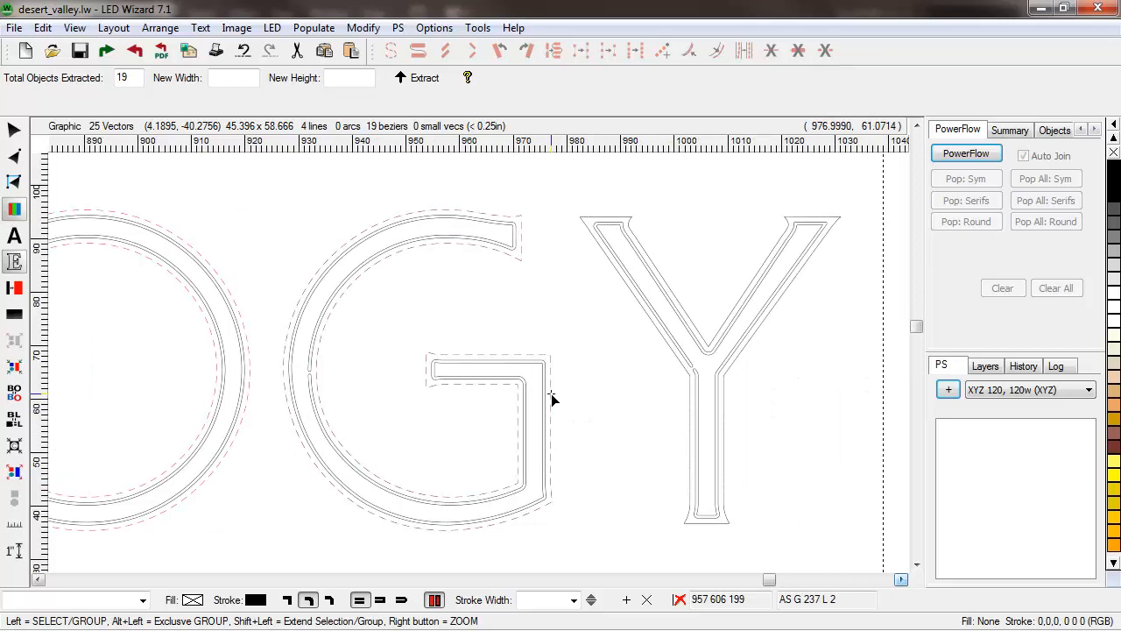
click(688, 414)
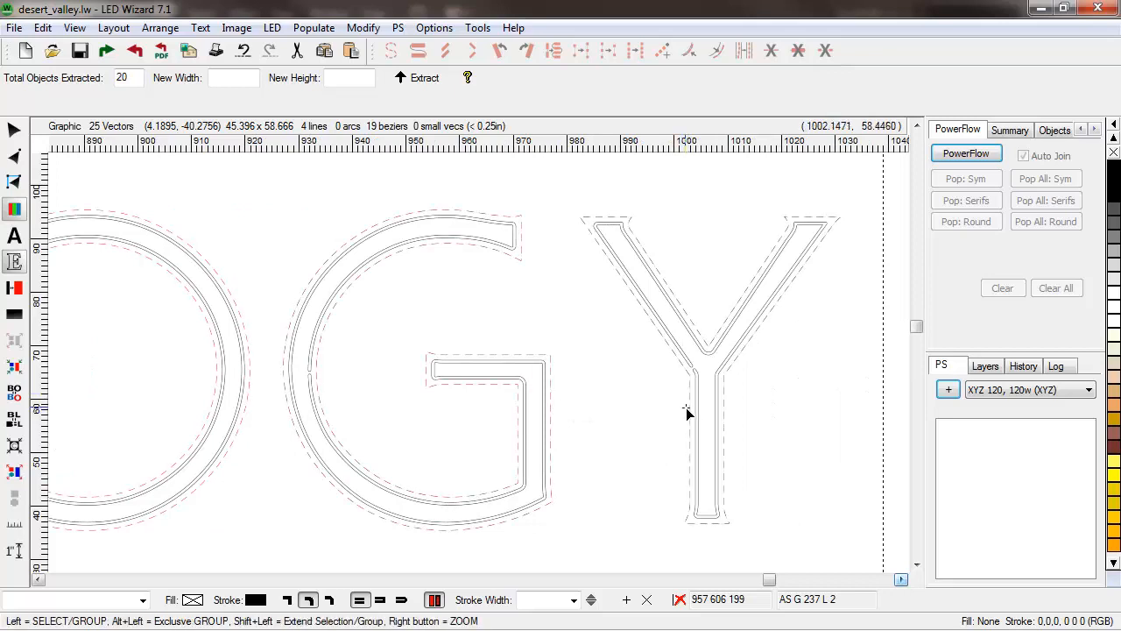
Extract the marked letter outlines from the neon artwork at a new height of 120.
right_click(616, 404)
right_click(617, 404)
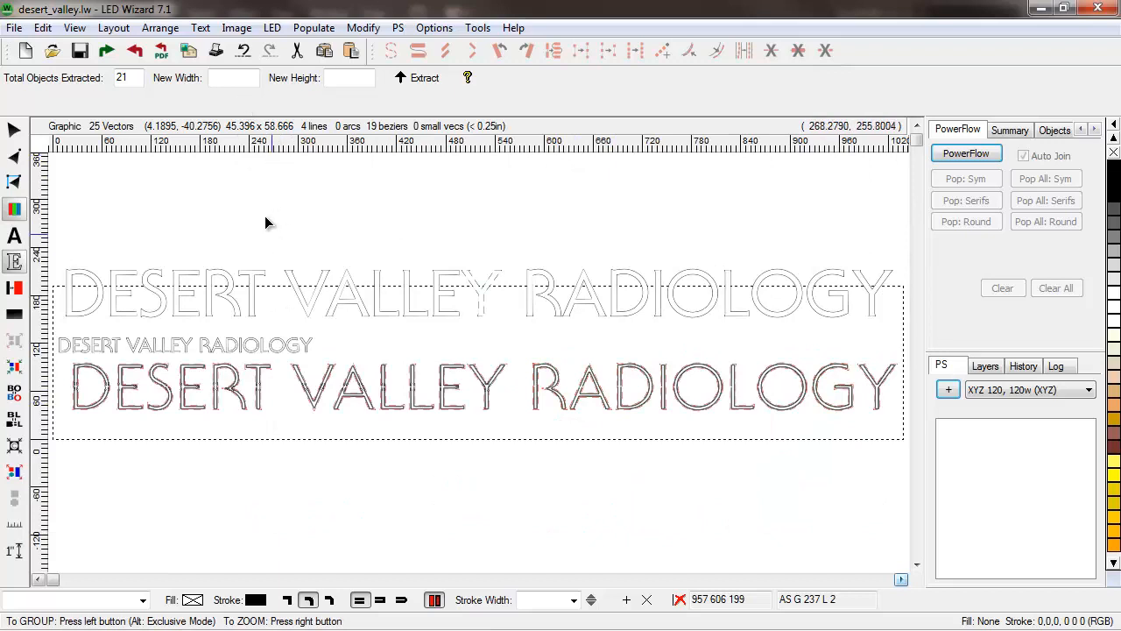
click(347, 80)
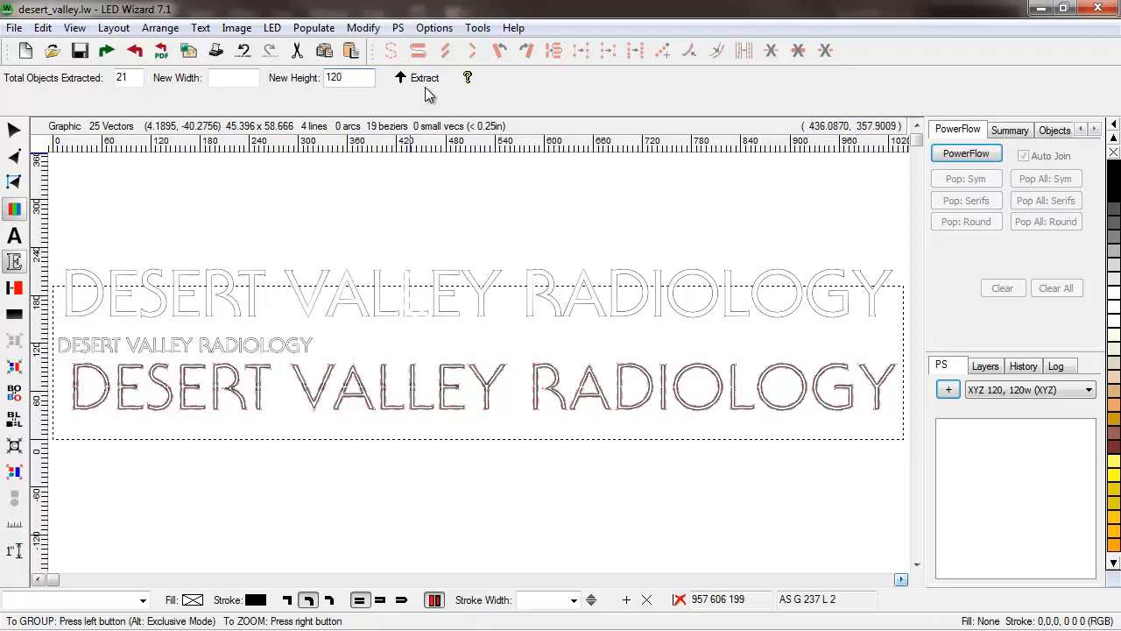
click(420, 78)
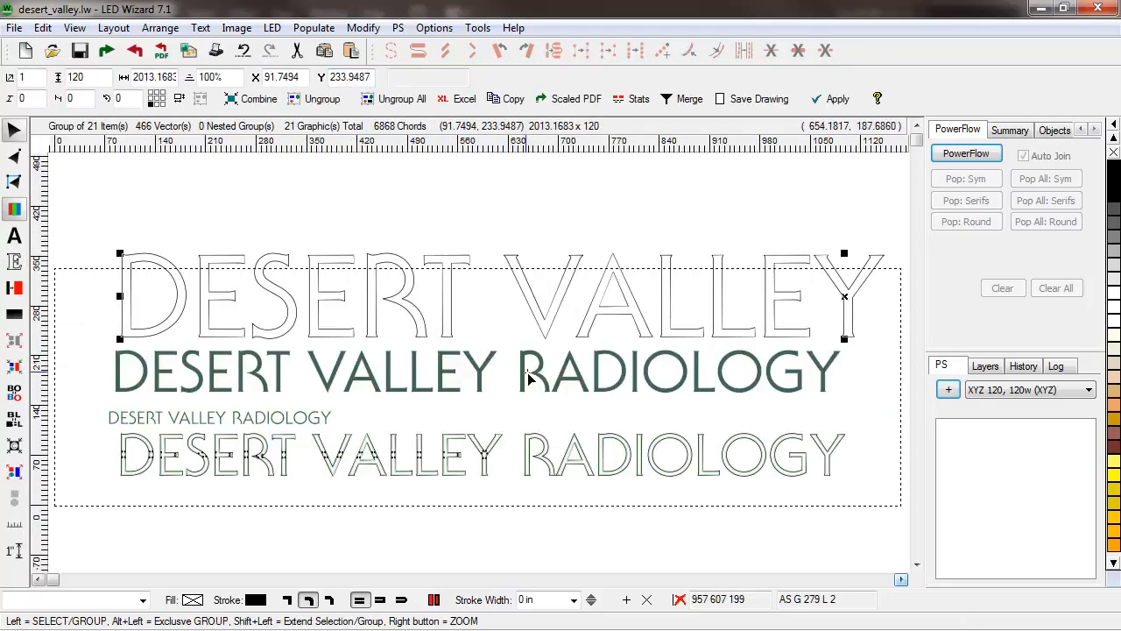
Move the extracted 120-high outline lettering upward and slightly left, clear of the large green lettering, to about X 50.6, Y 282.9.
right_click(597, 301)
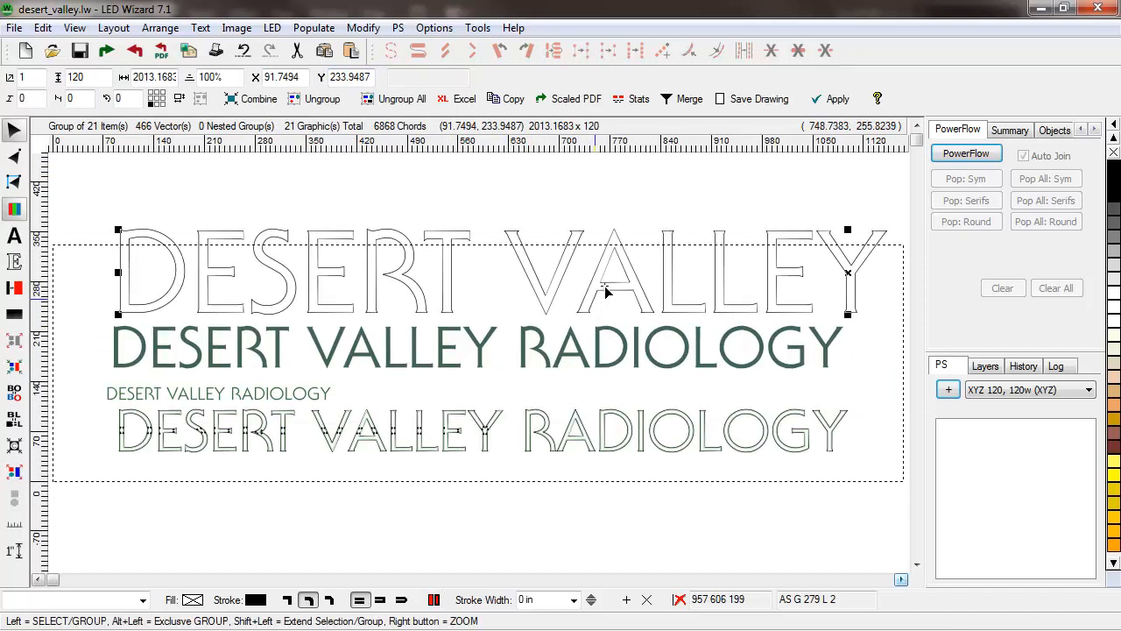
shift+right_click(623, 285)
drag(622, 319, 604, 300)
drag(526, 362, 938, 377)
drag(890, 300, 896, 260)
right_click(527, 458)
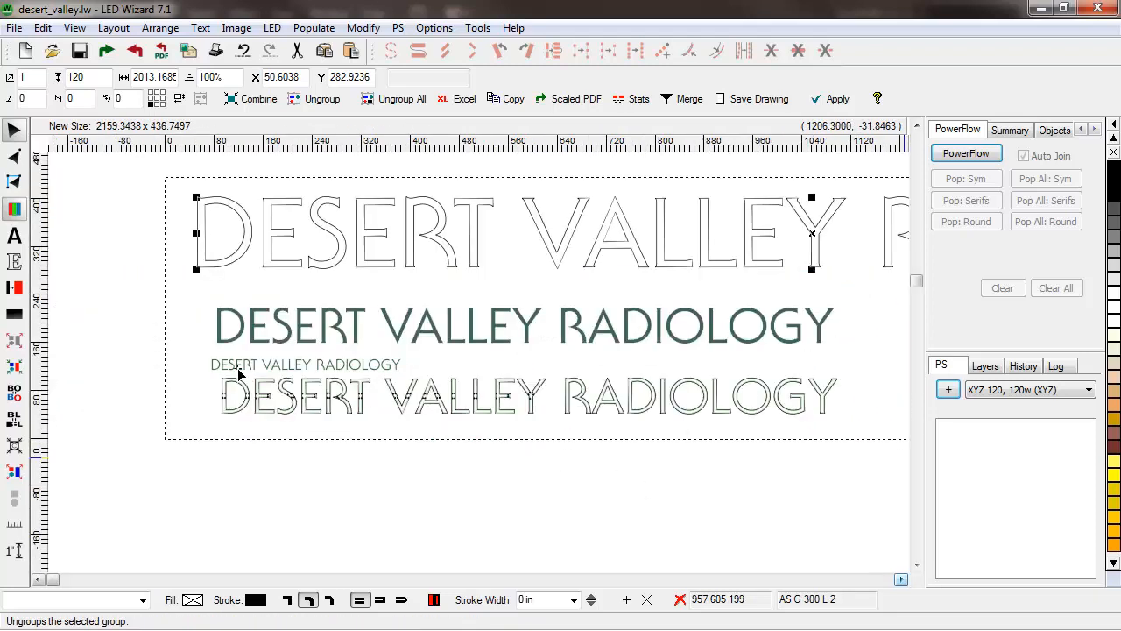
Delete the original neon artwork beneath the small green lettering.
drag(877, 425, 197, 371)
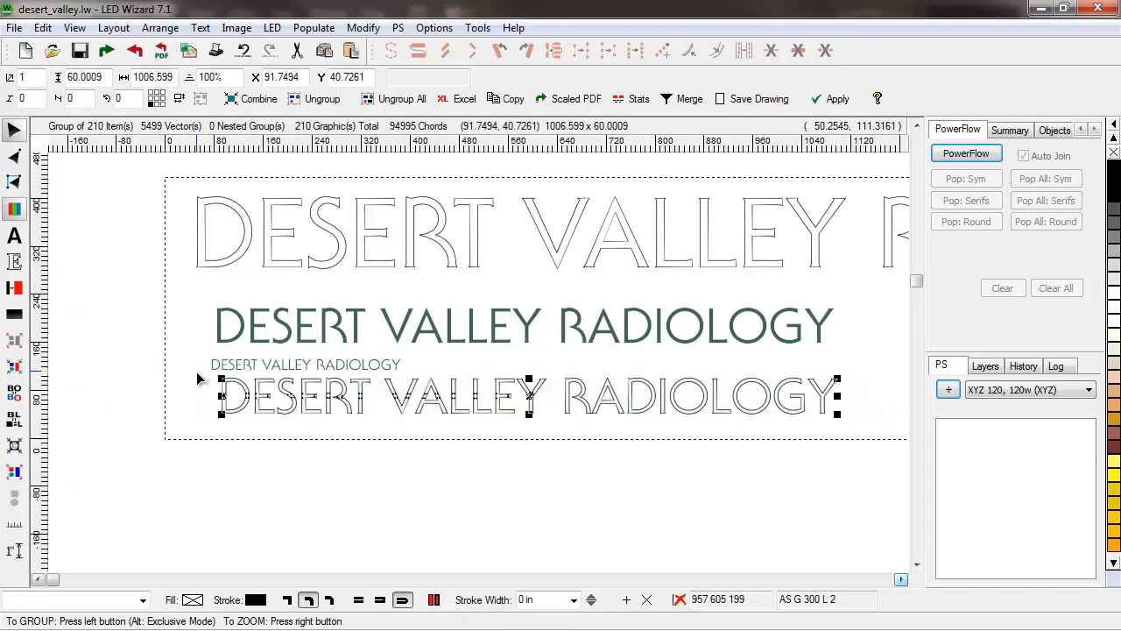
click(197, 368)
key(Delete)
Move the small green lettering to the layout's lower-left corner and place the 60-high green lettering directly above it, left-aligned.
drag(365, 369, 337, 425)
drag(306, 380, 422, 430)
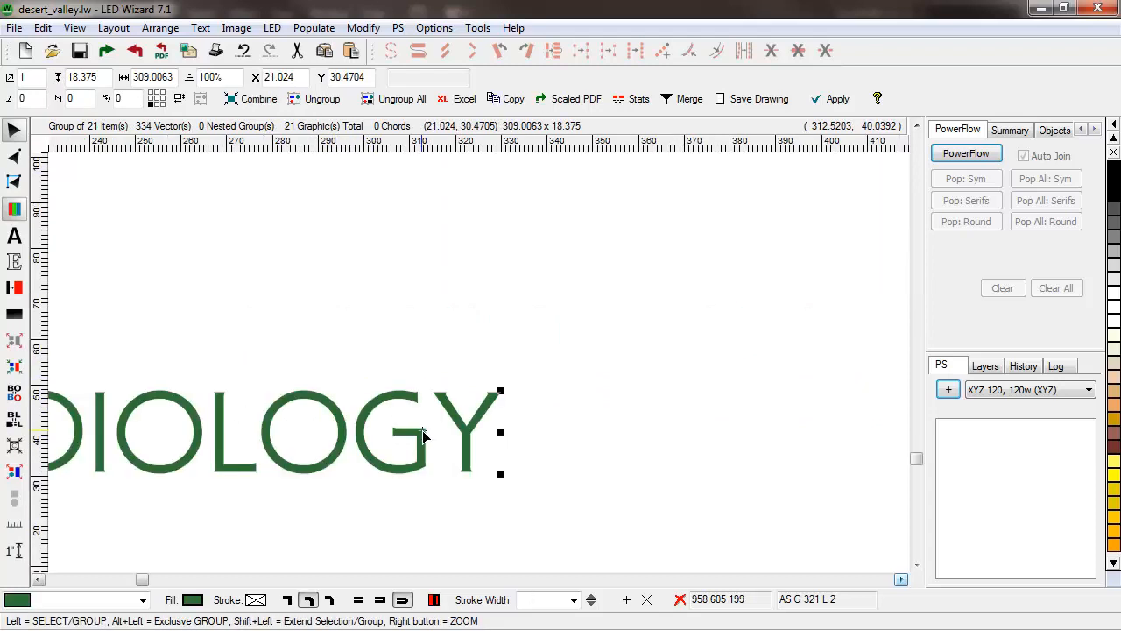
right_click(481, 430)
drag(431, 344, 430, 383)
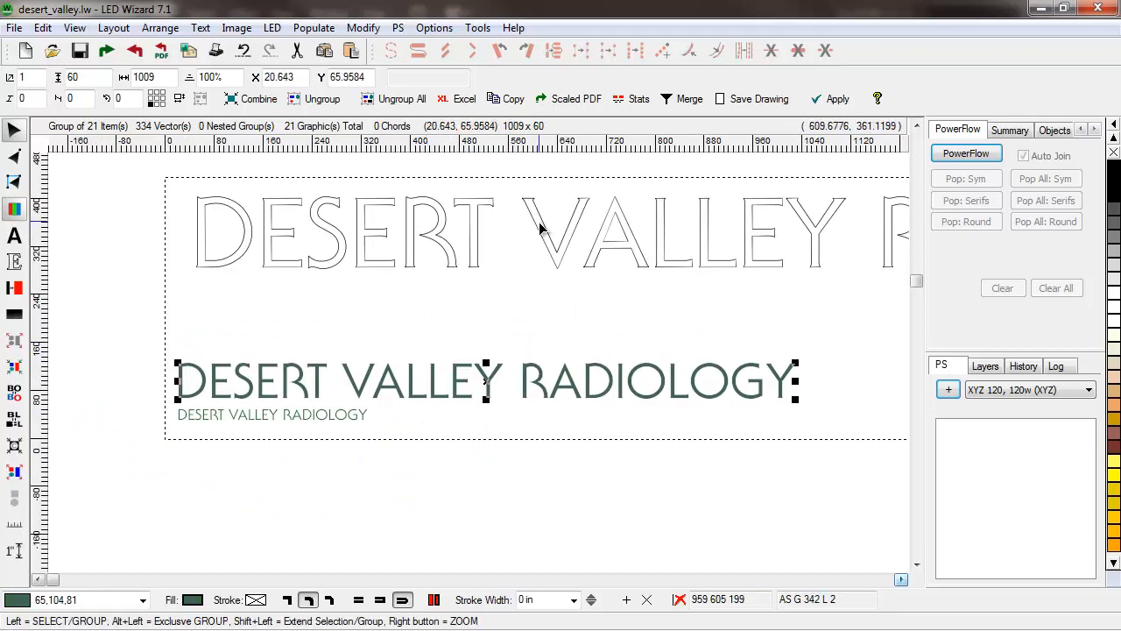
Move the 120-high outline lettering down directly above the large green lettering, aligned with its left edge.
drag(541, 225, 524, 313)
right_click(655, 474)
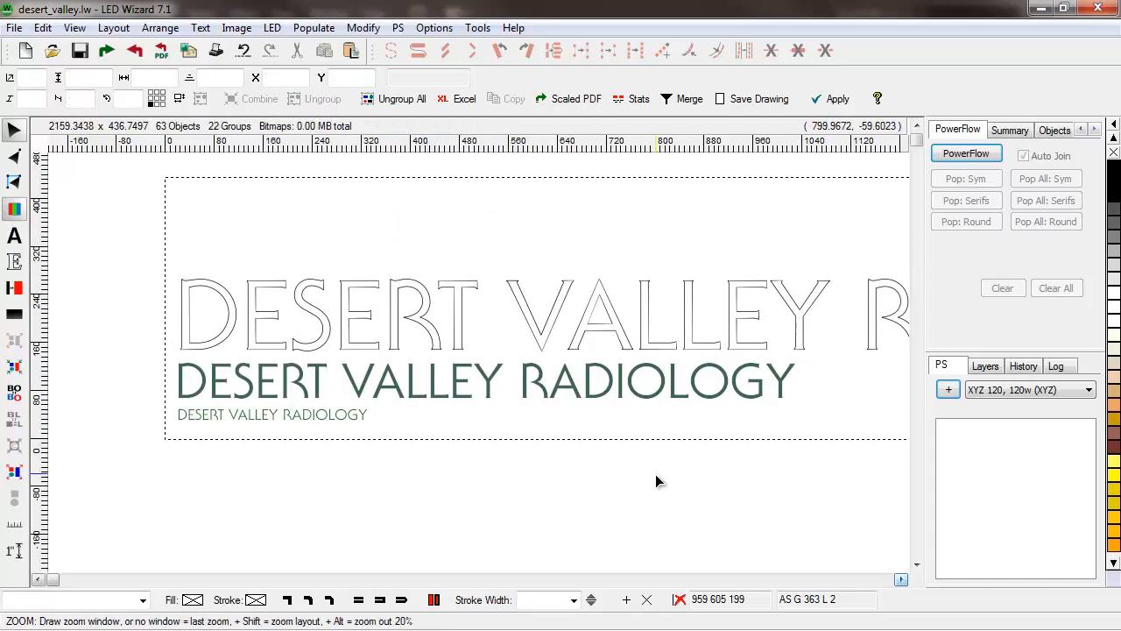
drag(902, 281, 848, 325)
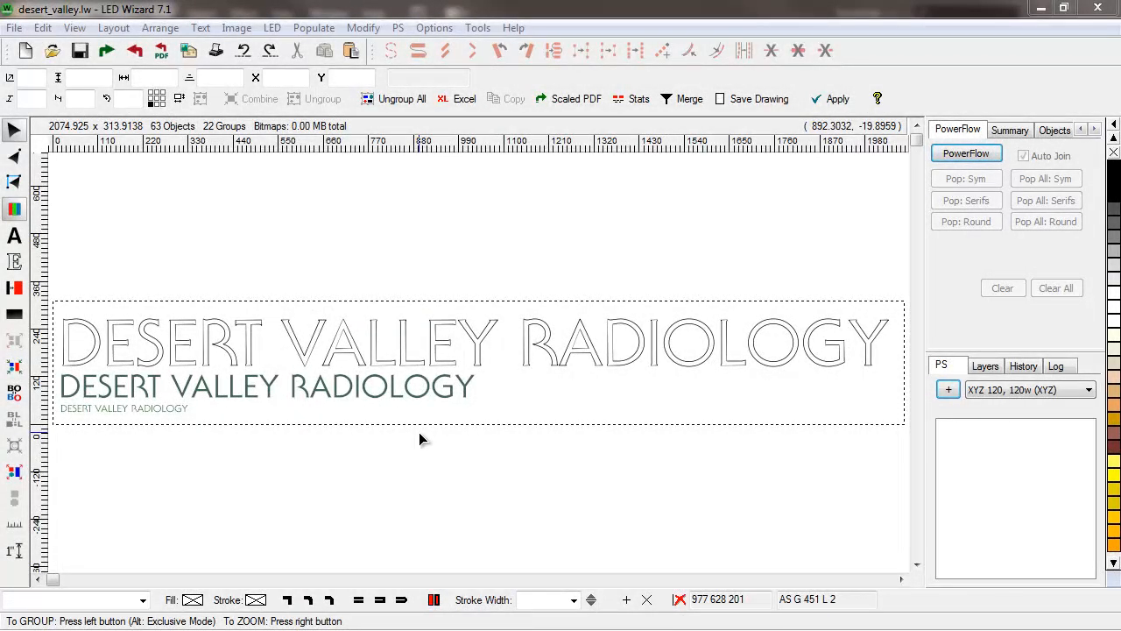
Switch the artwork to coloured outline display and open the extracted 120-high D for vector editing.
drag(200, 432, 52, 301)
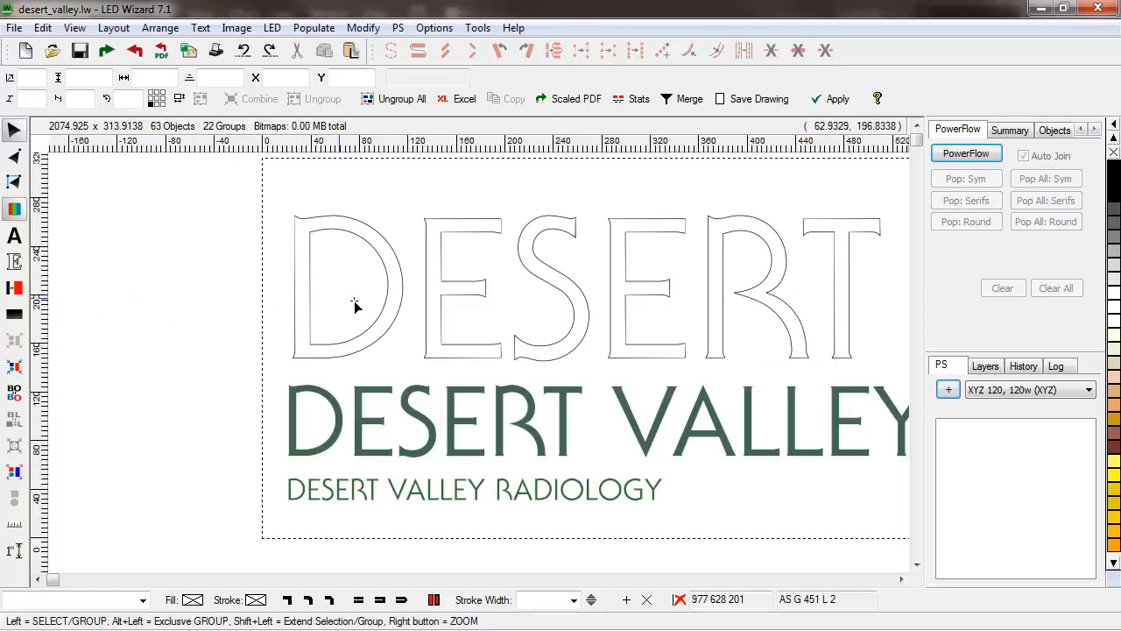
click(15, 210)
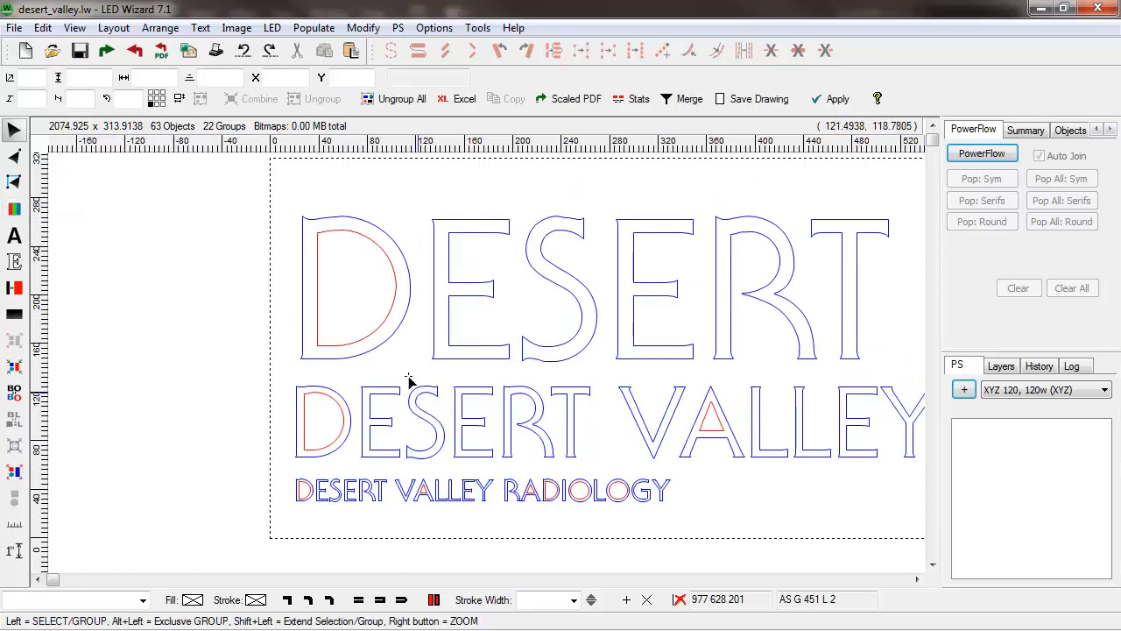
right_click(400, 294)
click(426, 266)
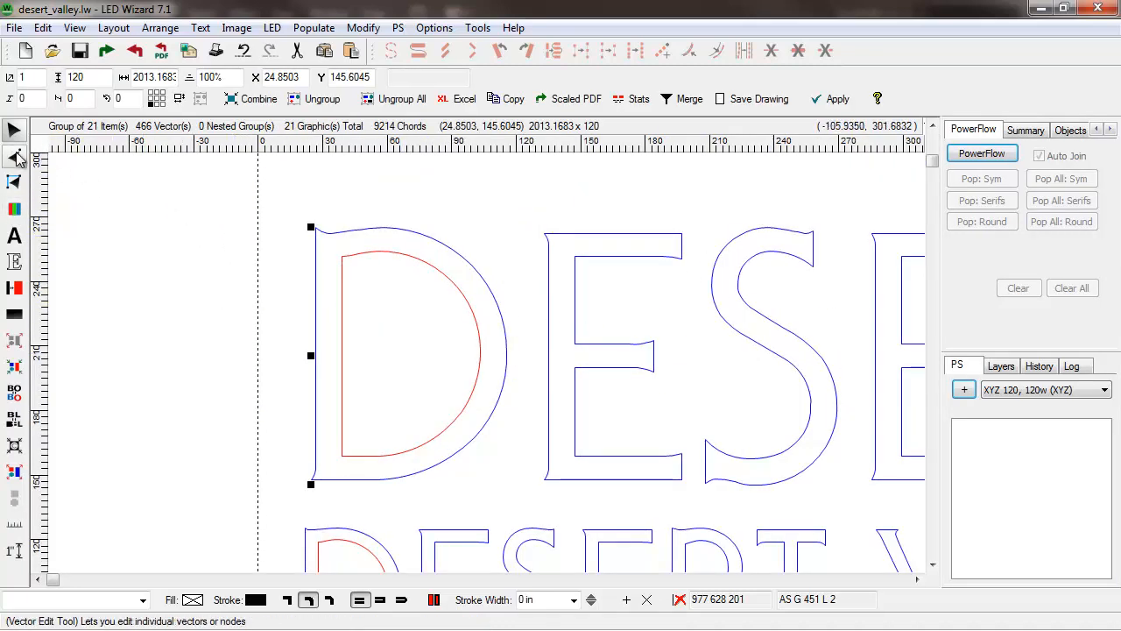
click(15, 157)
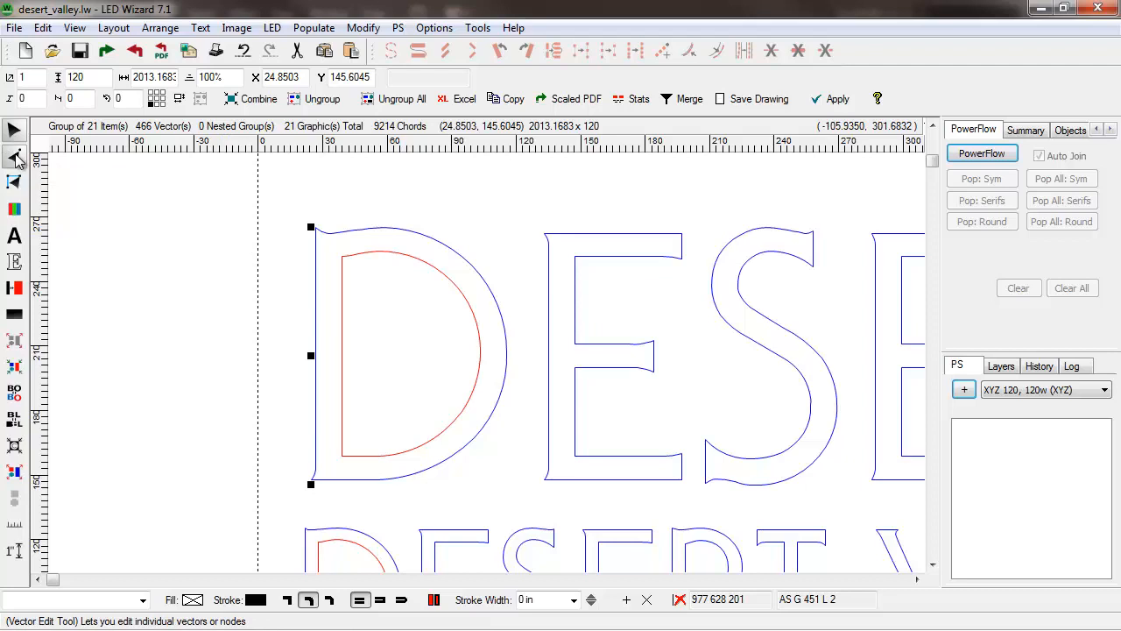
click(404, 258)
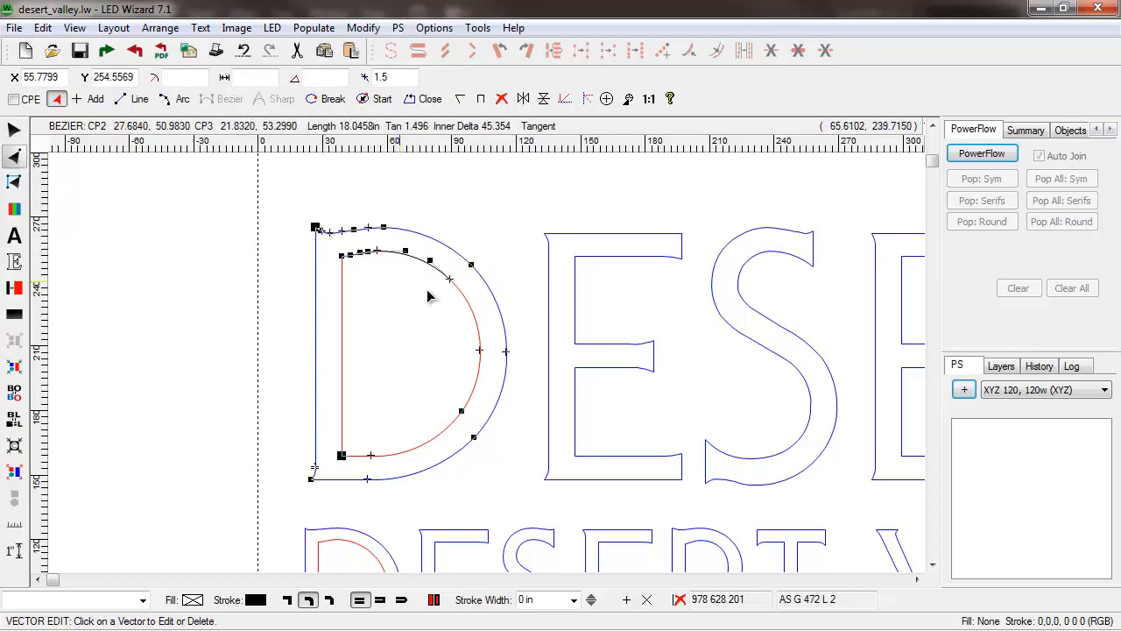
Try reshaping the outer upper-right curve of the extracted D by moving one of its Bezier control handles.
drag(258, 203, 583, 347)
click(545, 279)
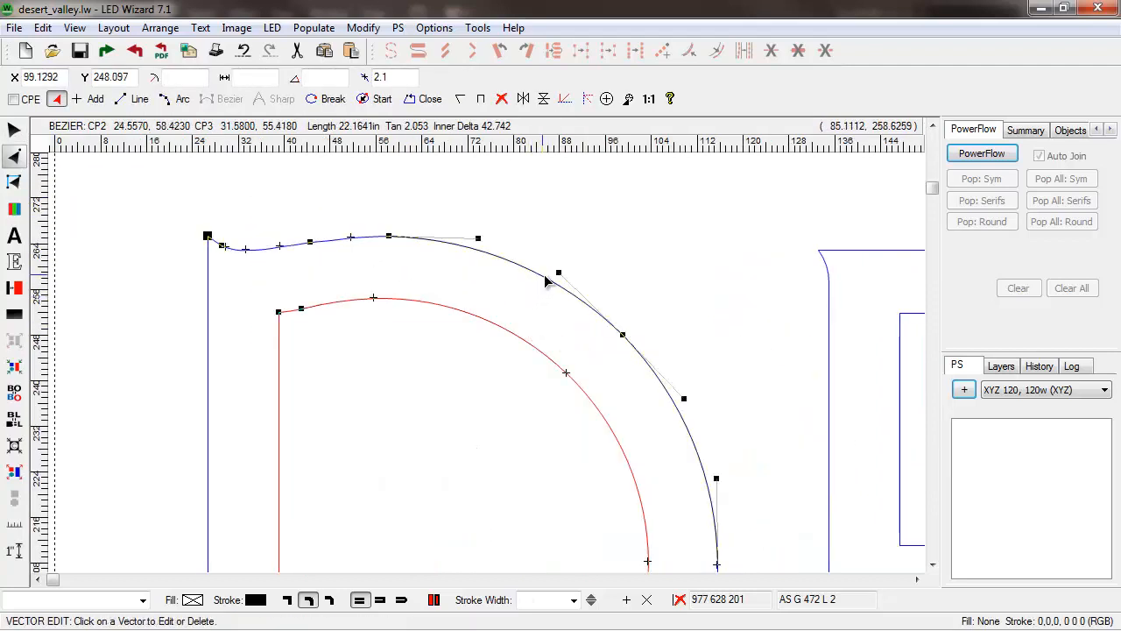
drag(558, 277, 571, 221)
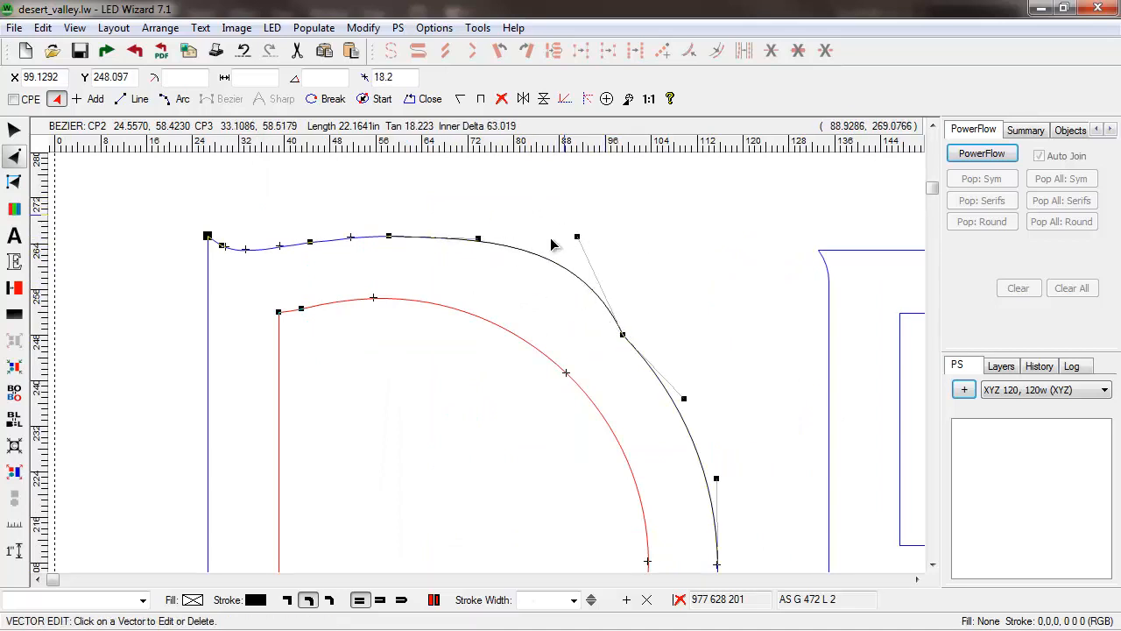
click(552, 250)
scroll(427, 274, down, 3)
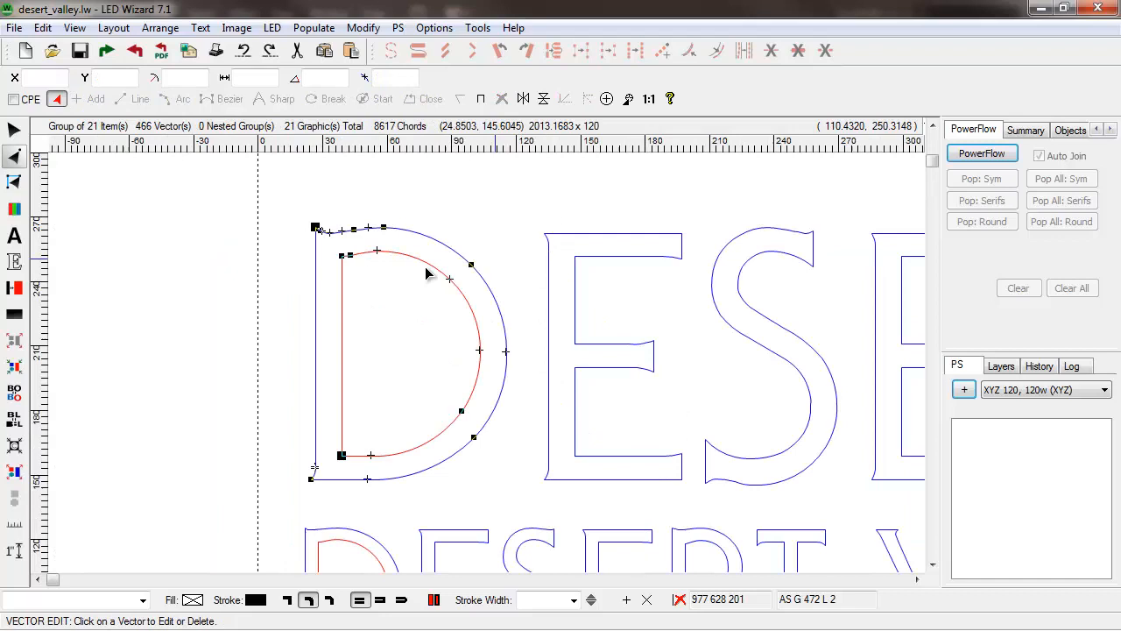
Examine the Bezier nodes of the D in the 60-high lettering and the S in the smallest lettering.
right_click(426, 316)
drag(262, 362, 532, 490)
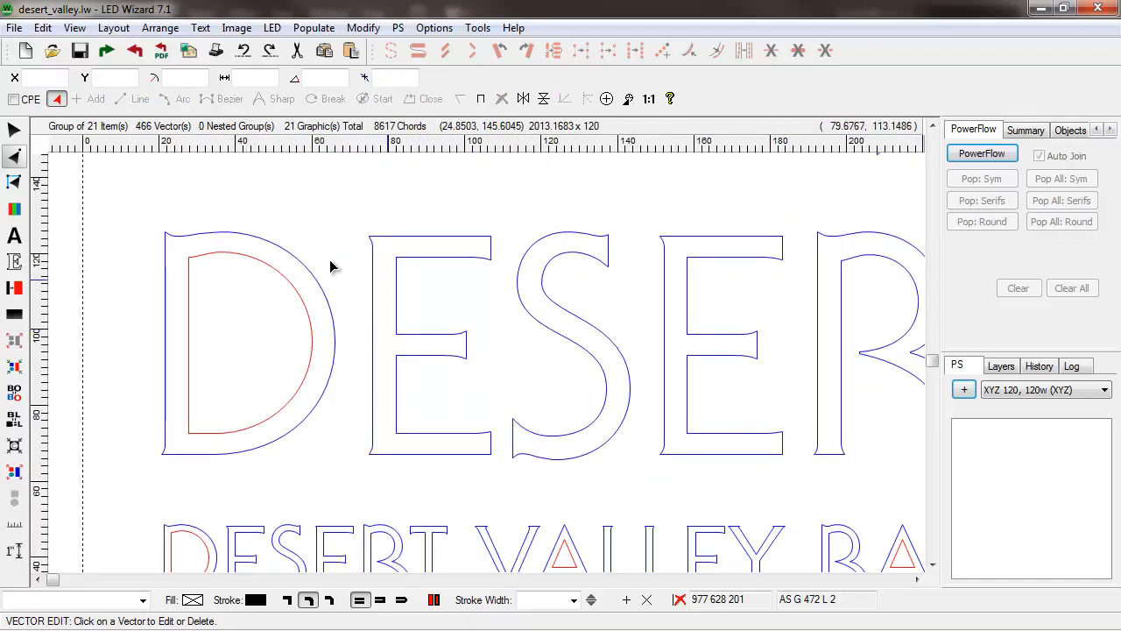
click(311, 275)
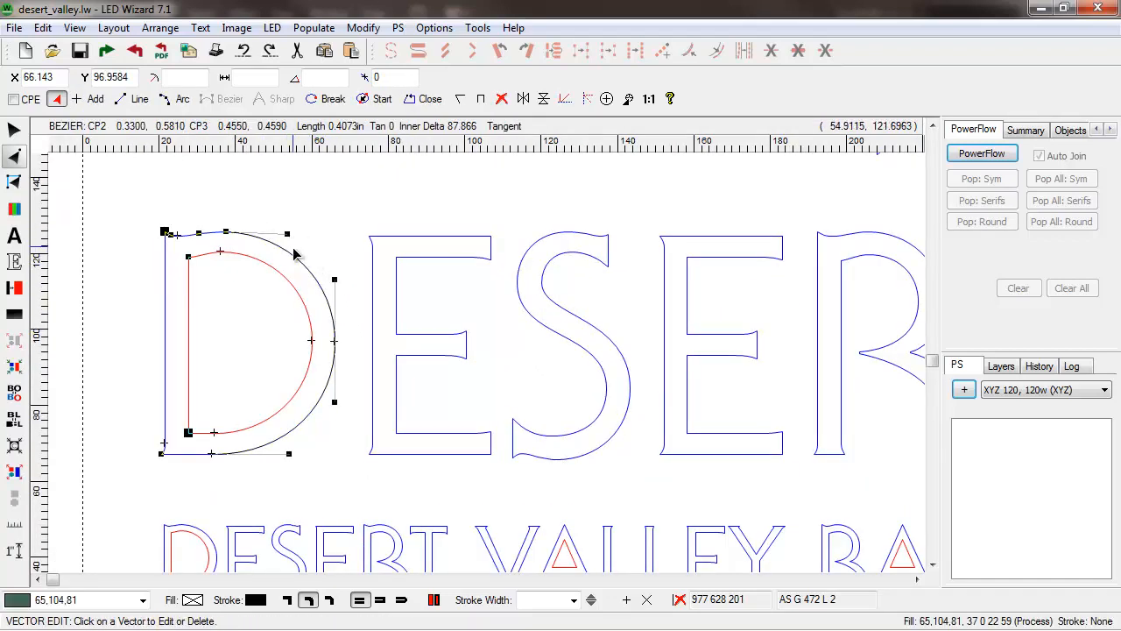
right_click(348, 381)
drag(250, 382, 459, 536)
drag(331, 371, 584, 525)
click(443, 316)
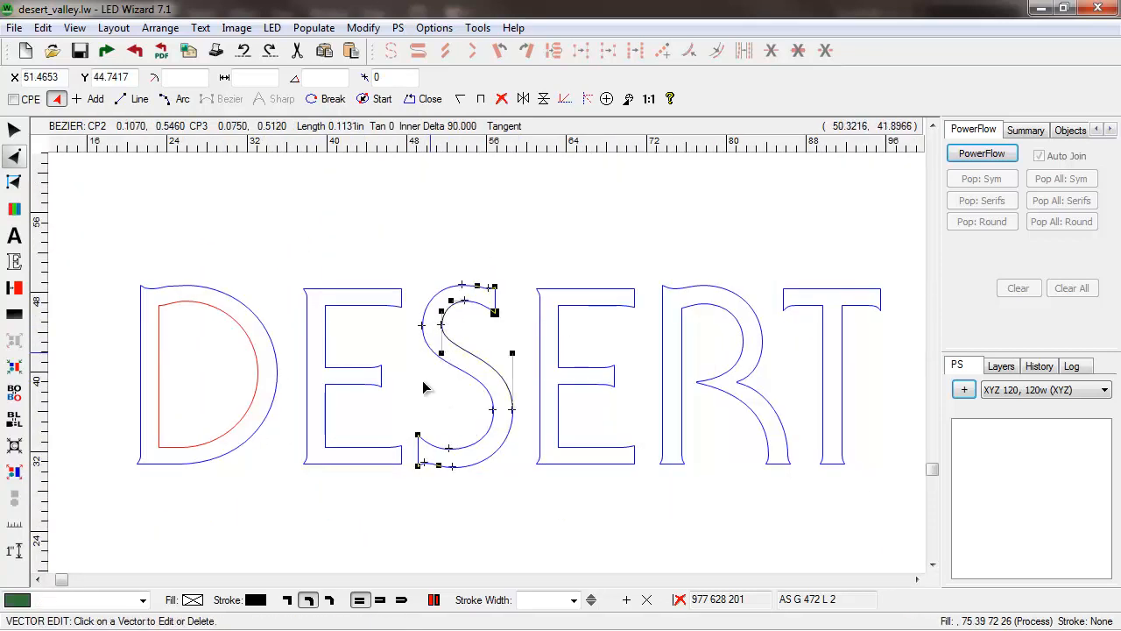
click(445, 280)
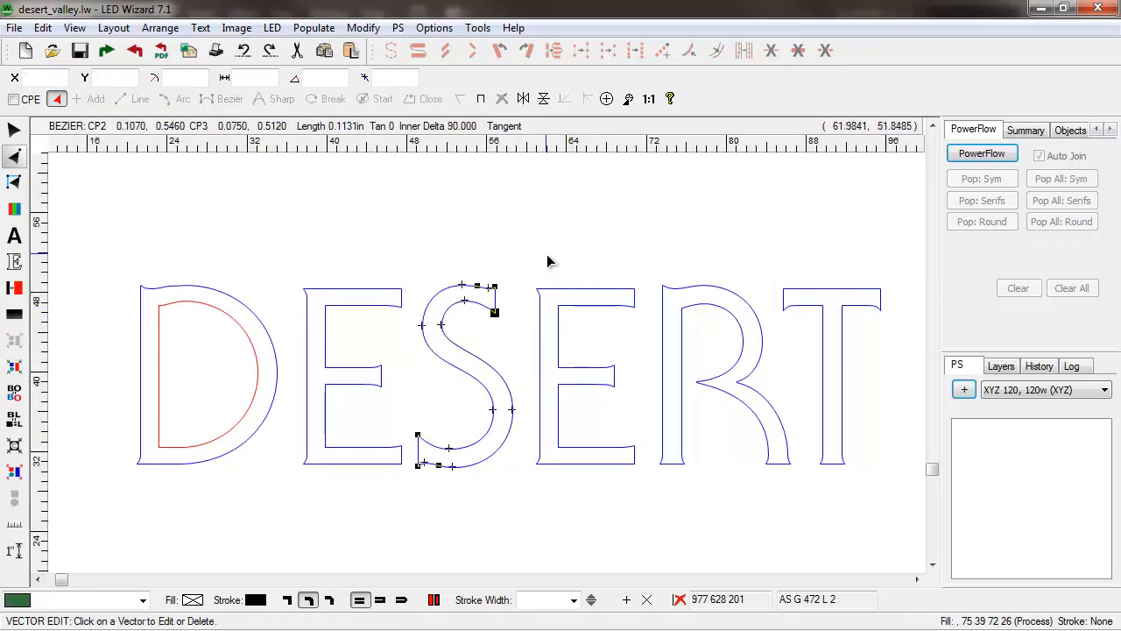
click(14, 130)
right_click(403, 251)
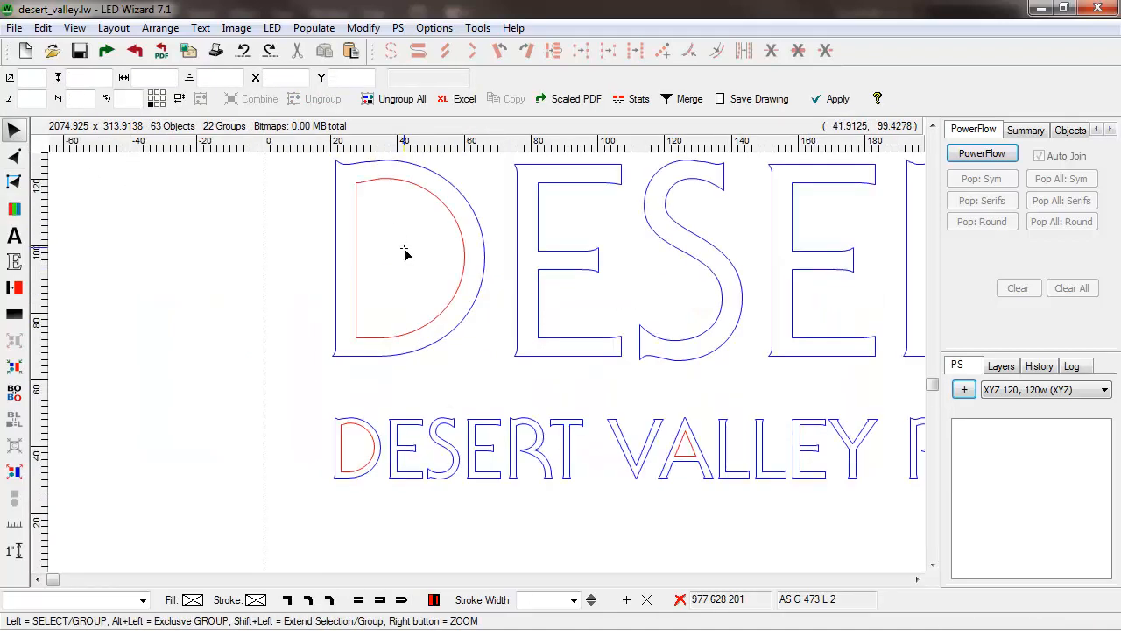
right_click(505, 456)
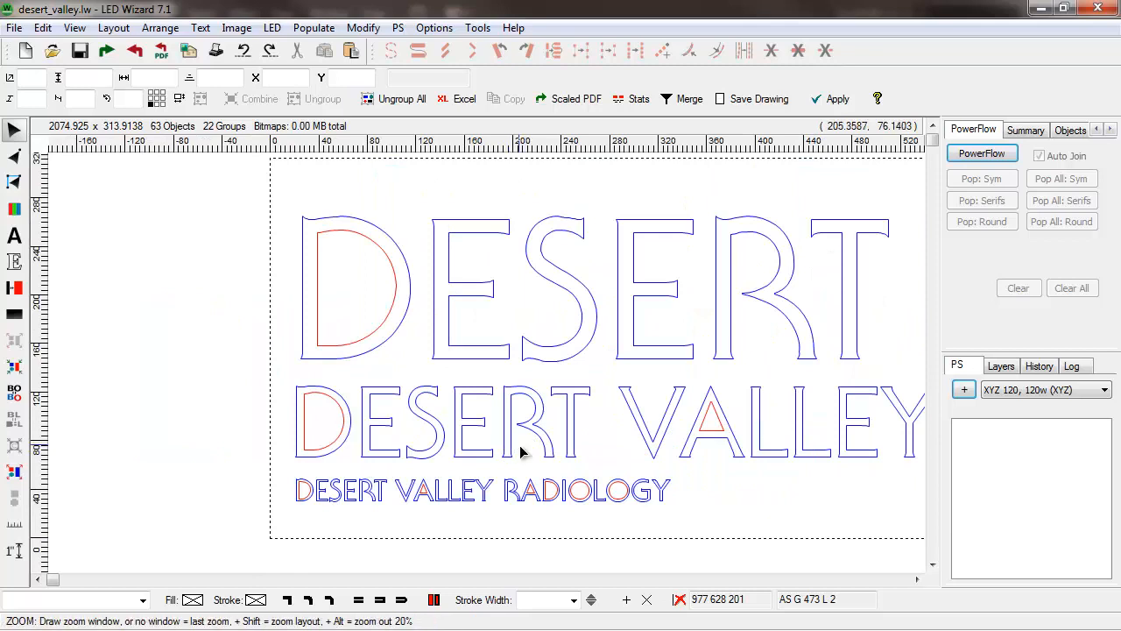
right_click(520, 452)
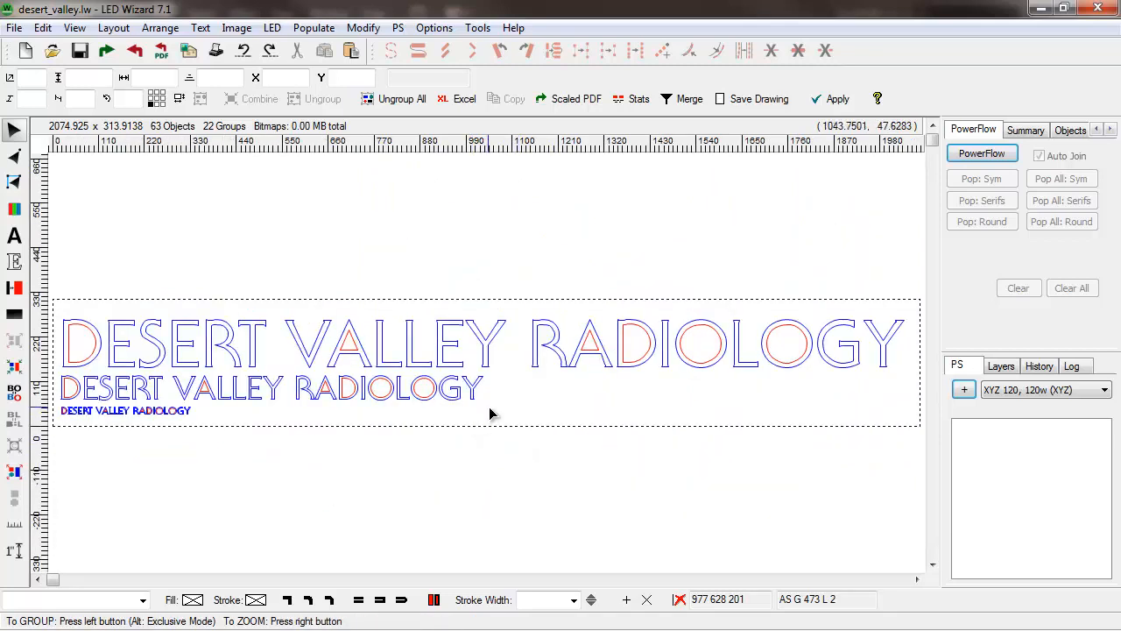
click(273, 29)
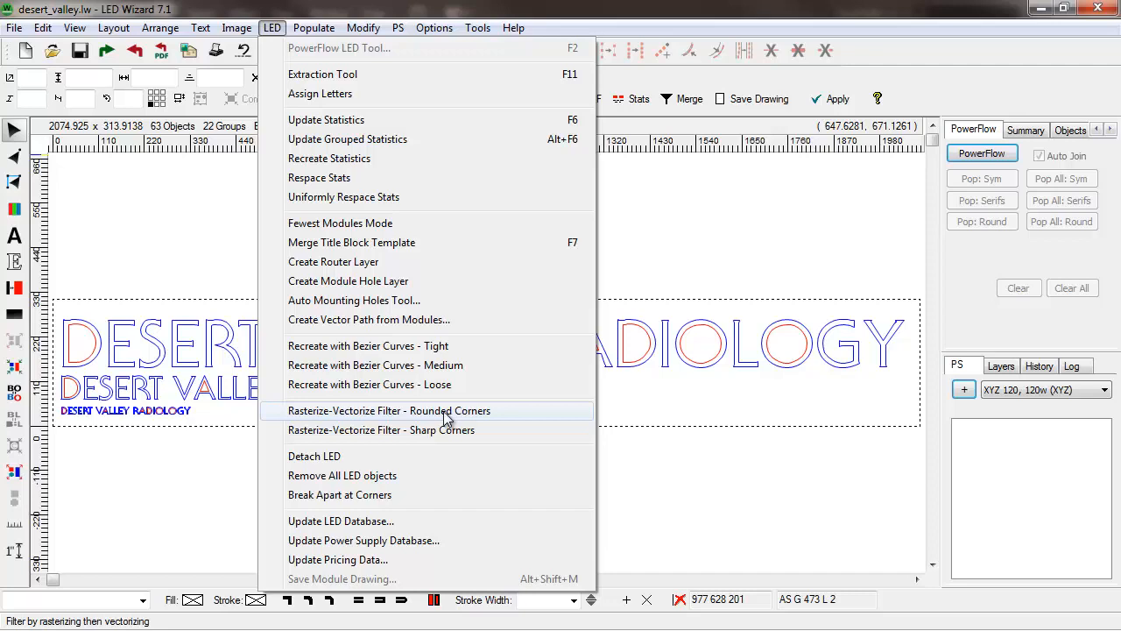
click(619, 324)
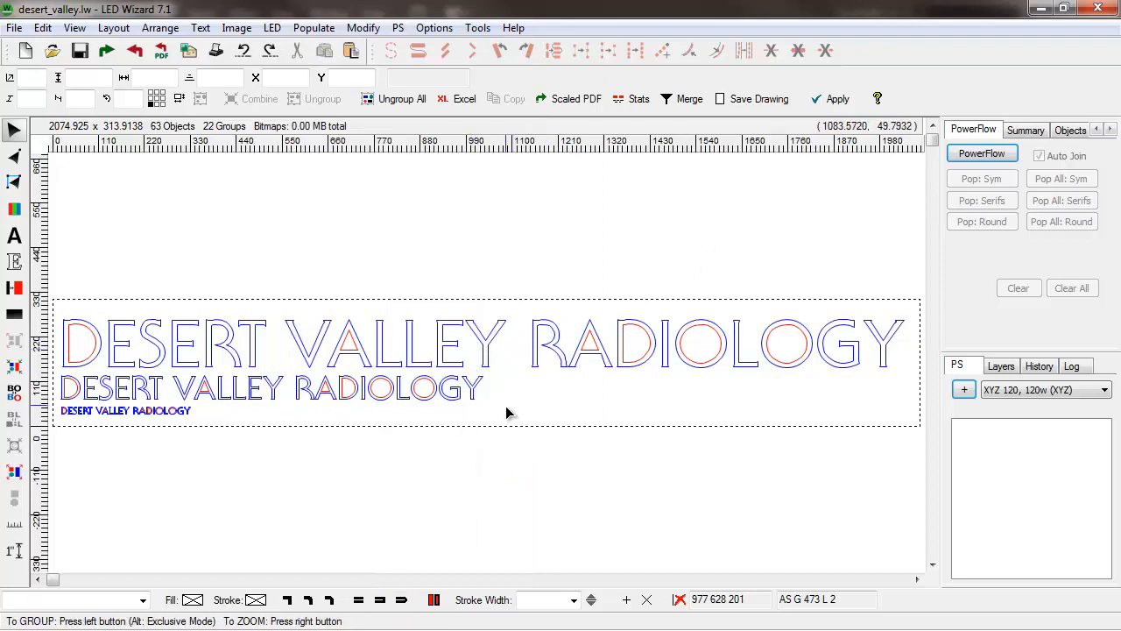
drag(508, 411, 262, 317)
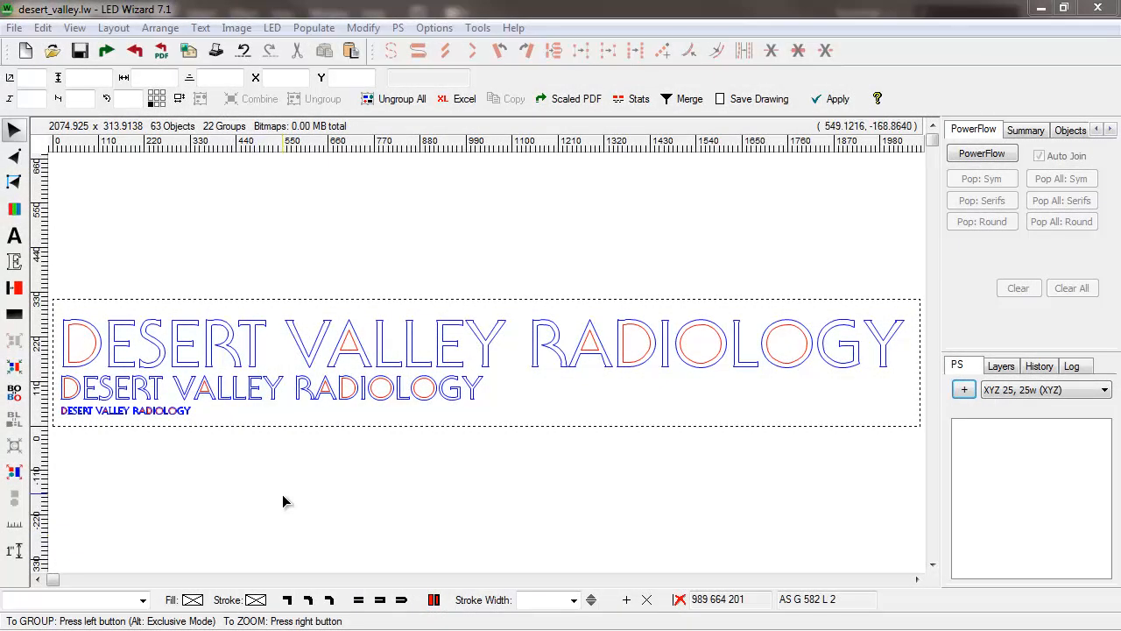
Start PowerFlow on the 60-high DESERT VALLEY RADIOLOGY lettering and focus on its first letter D.
click(383, 392)
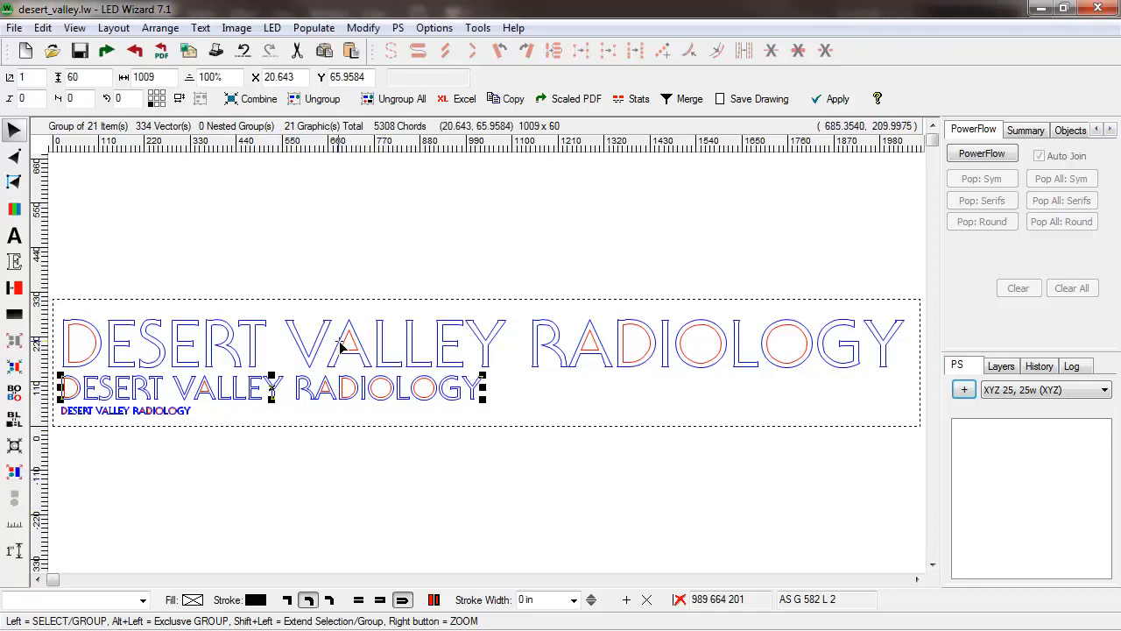
drag(502, 403, 336, 351)
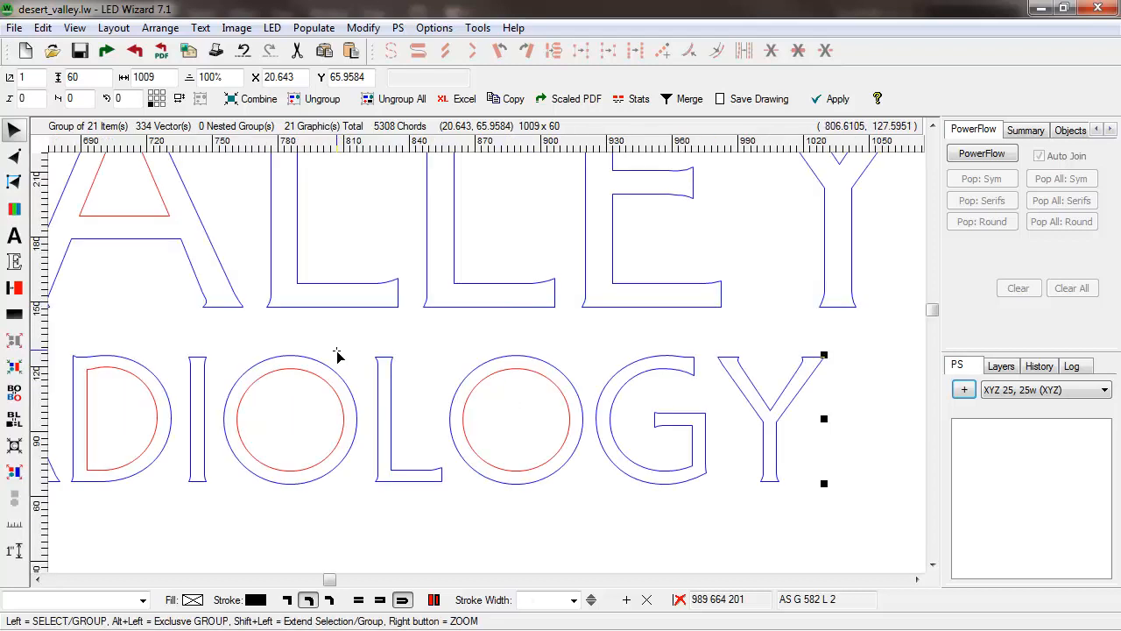
right_click(458, 378)
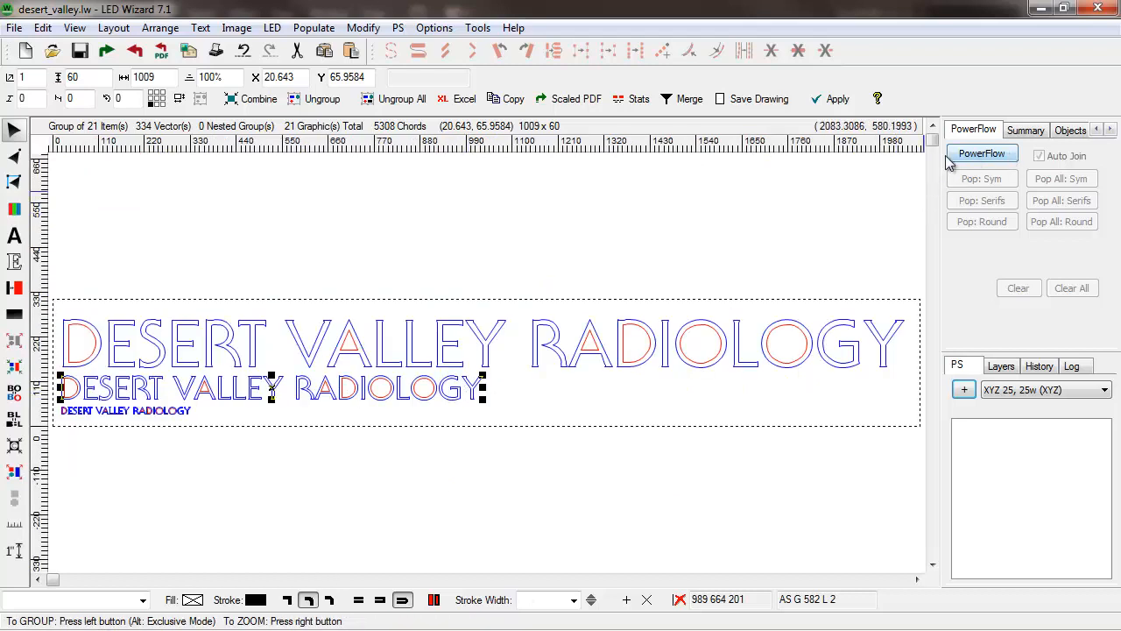
click(982, 154)
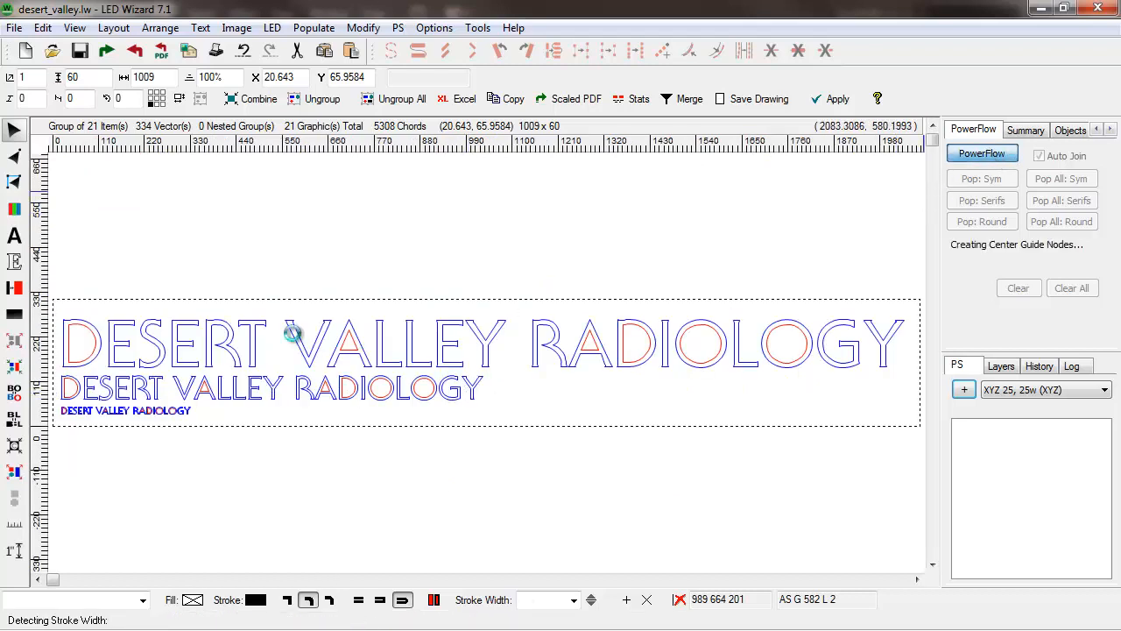
click(16, 418)
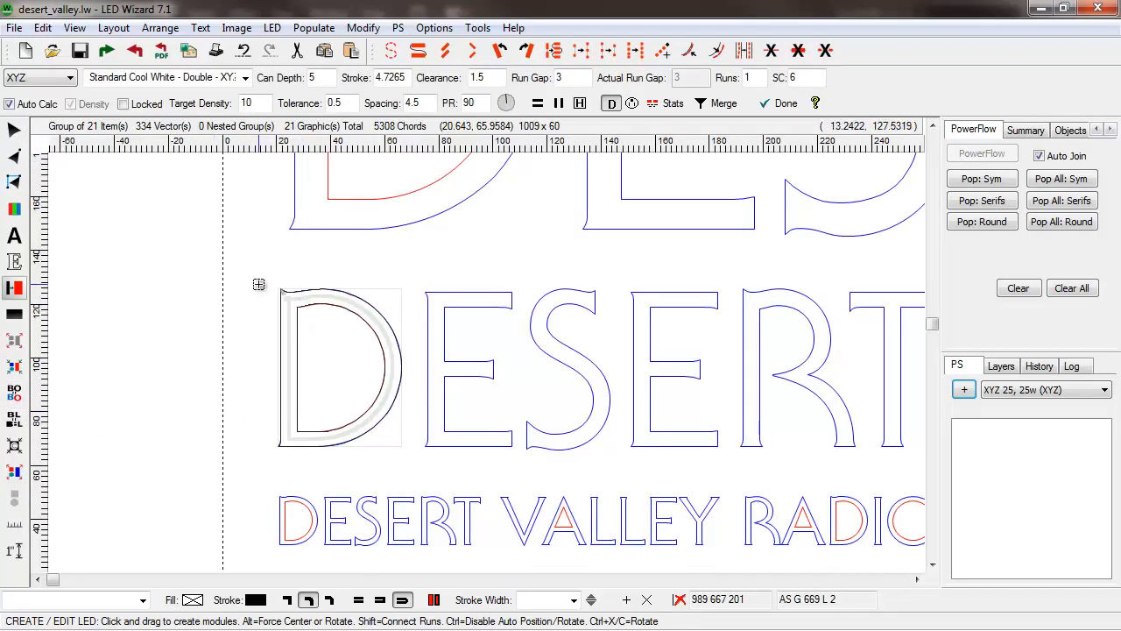
key(z)
drag(259, 285, 432, 495)
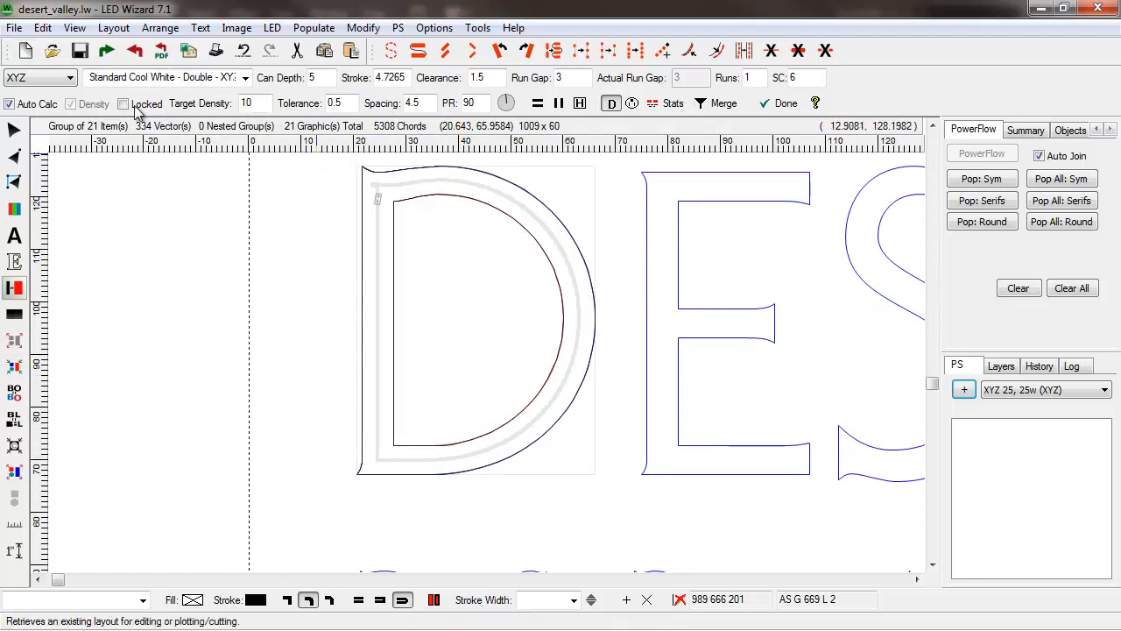
Choose the XYZ Standard Cool White - Double module and set the can depth to 3.
click(72, 79)
drag(126, 357, 125, 313)
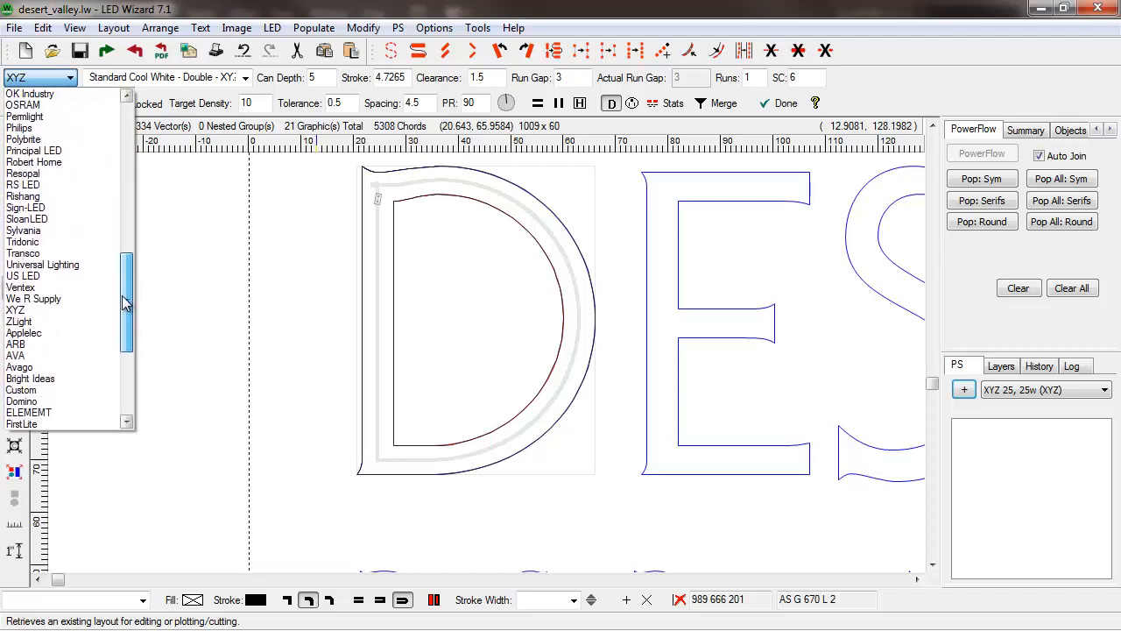
click(88, 300)
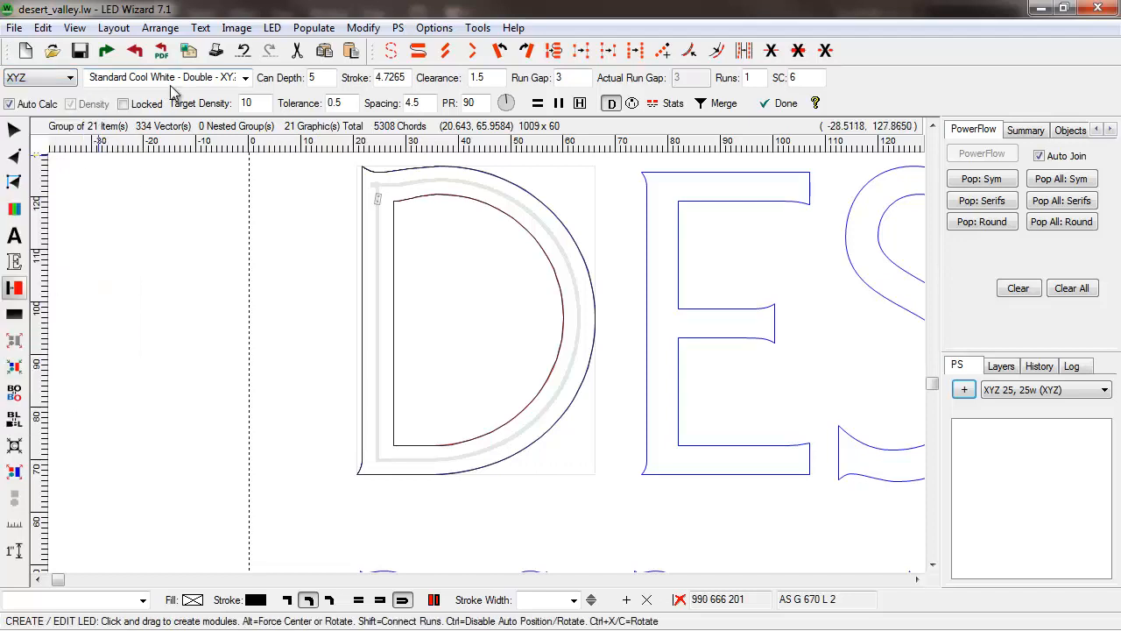
click(245, 78)
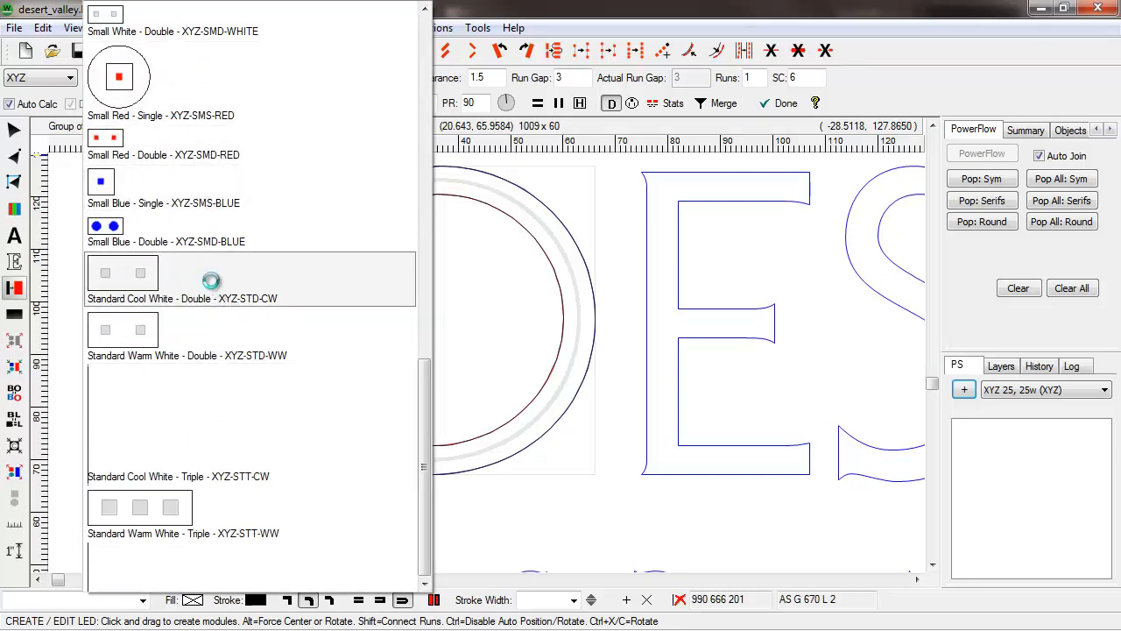
click(215, 287)
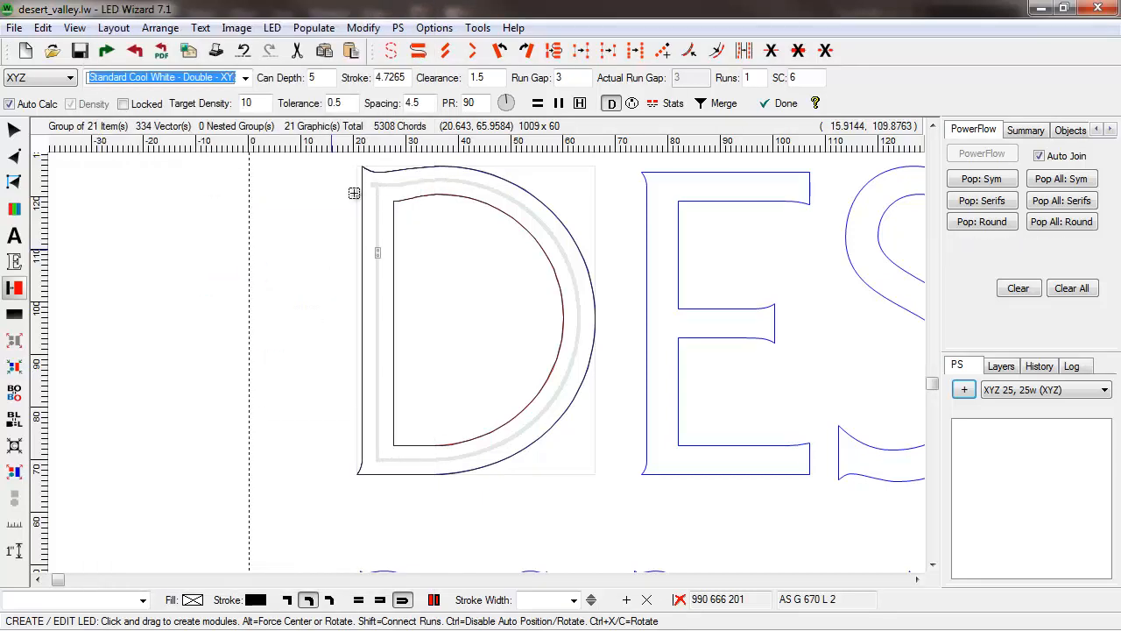
click(322, 78)
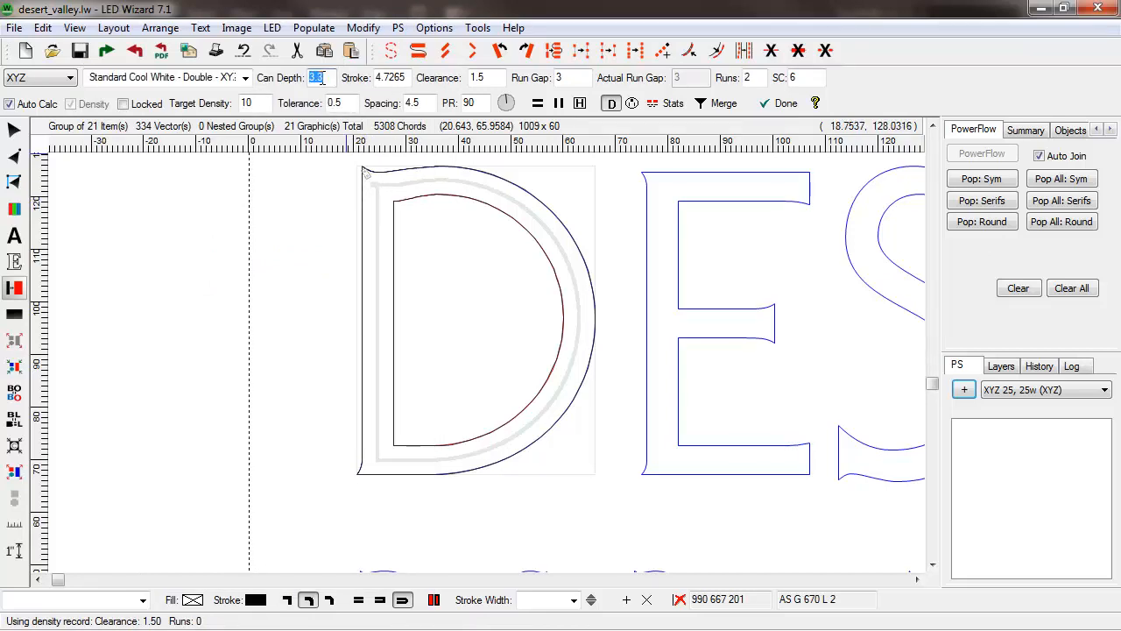
key(Return)
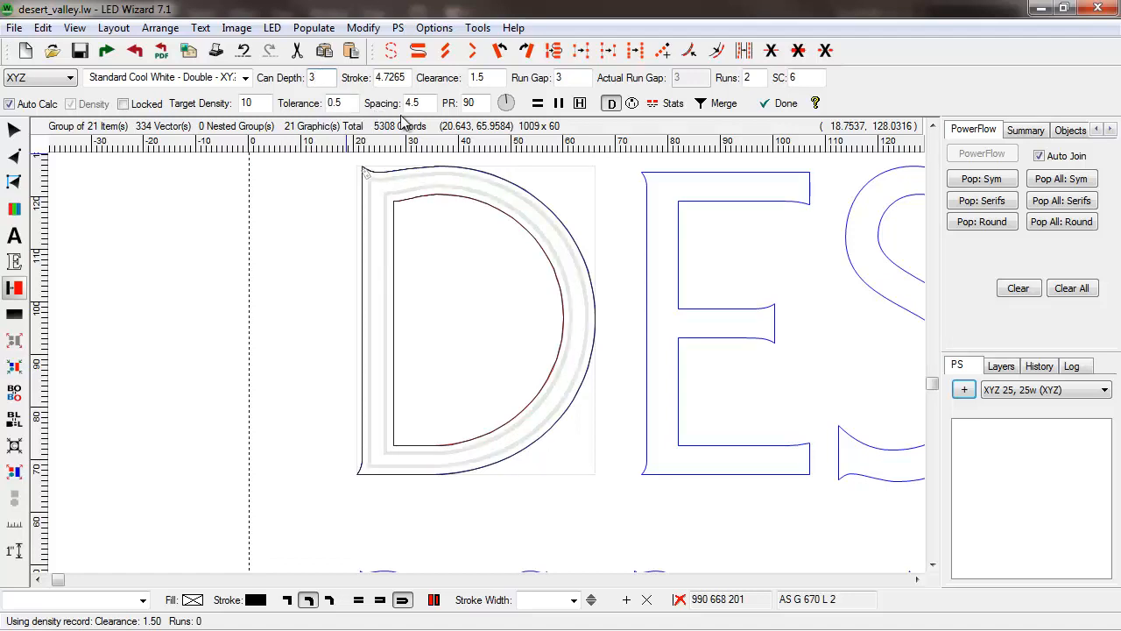
Populate all letters of the 60-high DESERT VALLEY RADIOLOGY lettering symmetrically with Standard Cool White - Double modules.
key(z)
drag(322, 254, 599, 152)
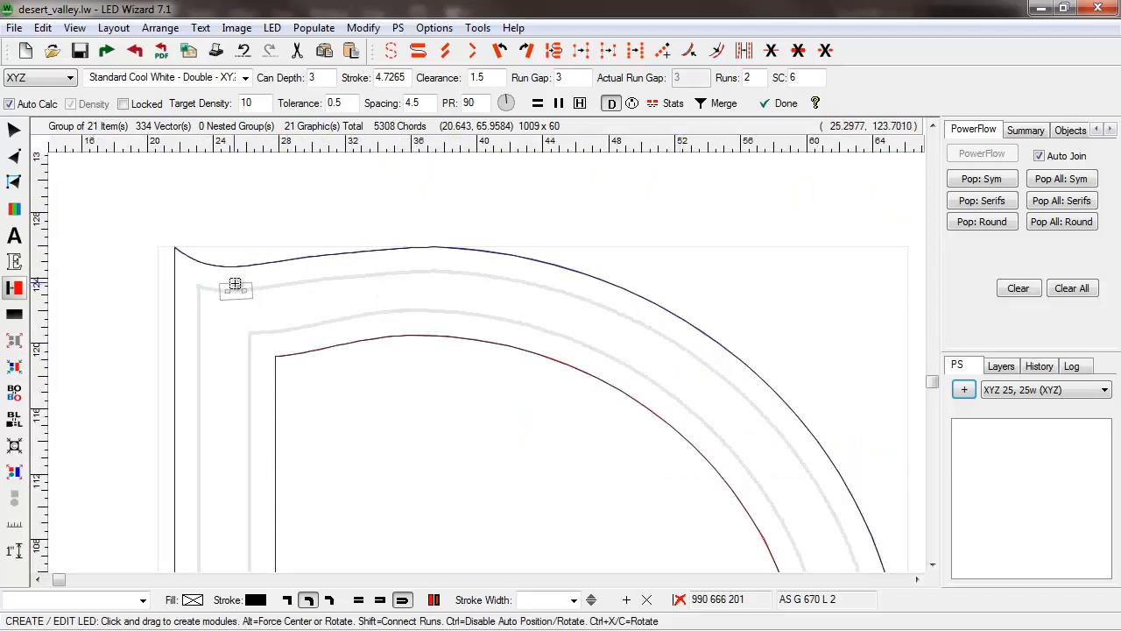
key(x)
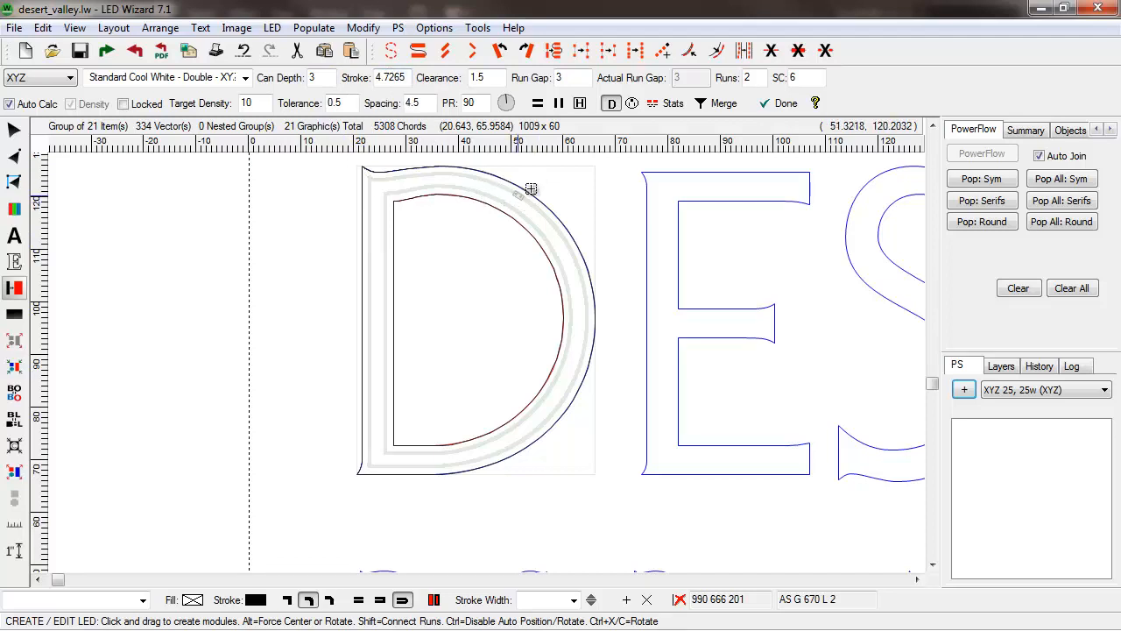
key(z)
drag(428, 300, 684, 144)
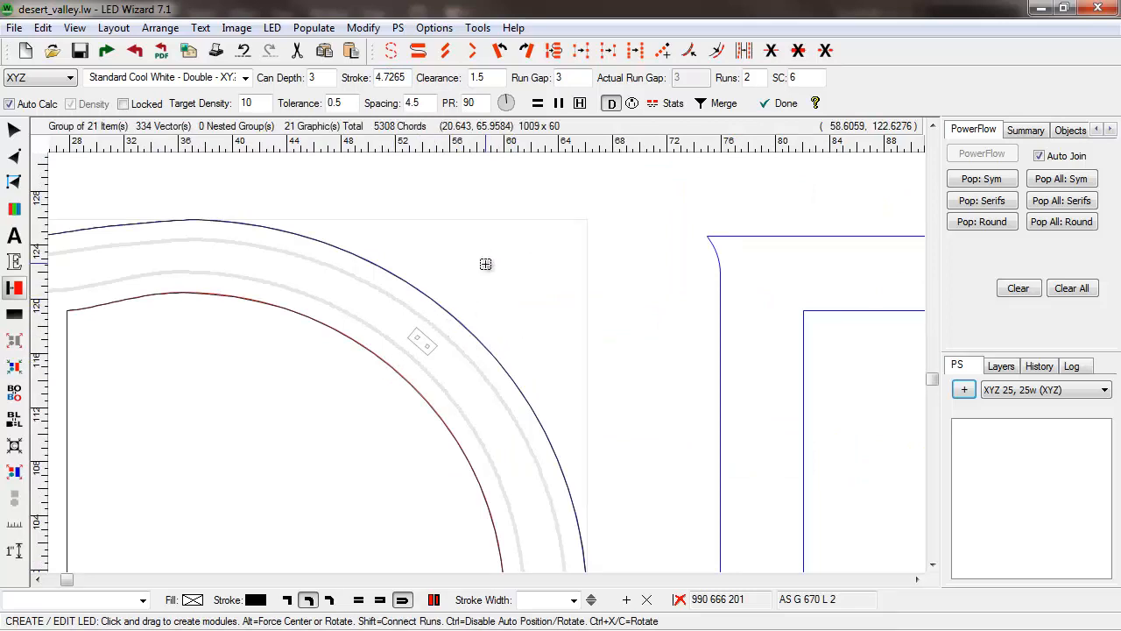
key(F3)
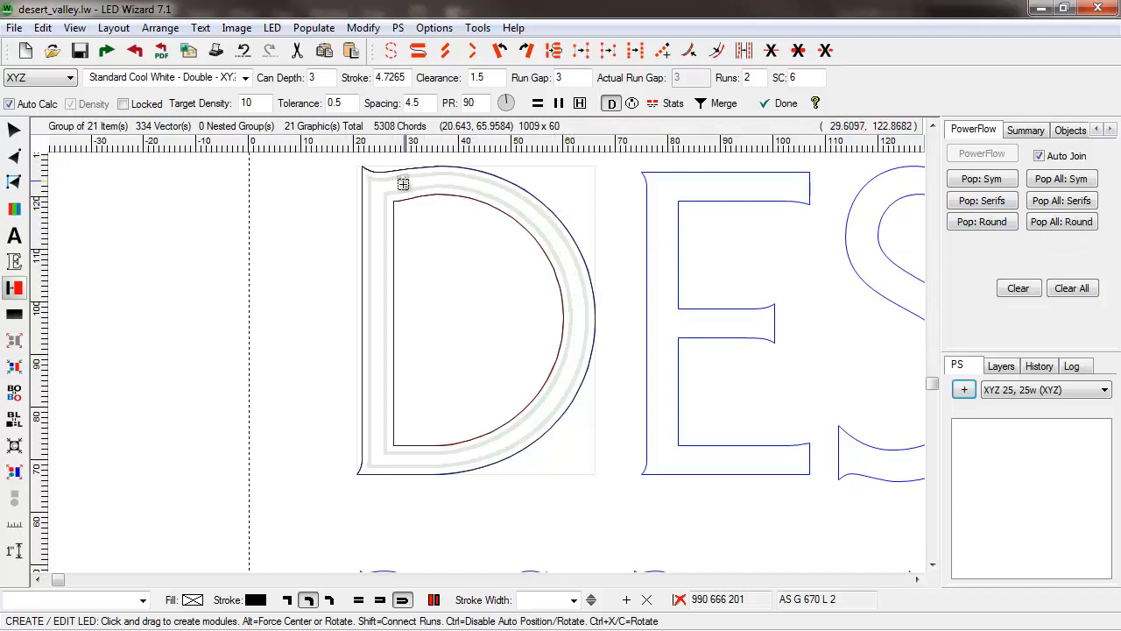
click(1060, 180)
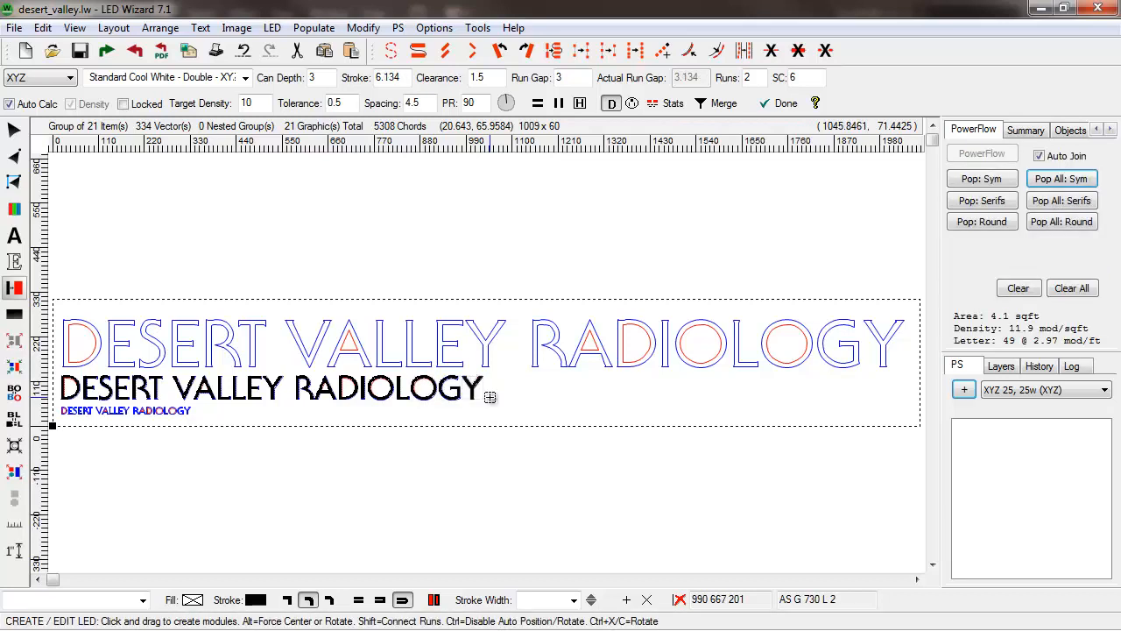
Examine the module layout in the final letters of the populated 60-high lettering, especially the G.
key(z)
drag(490, 397, 399, 373)
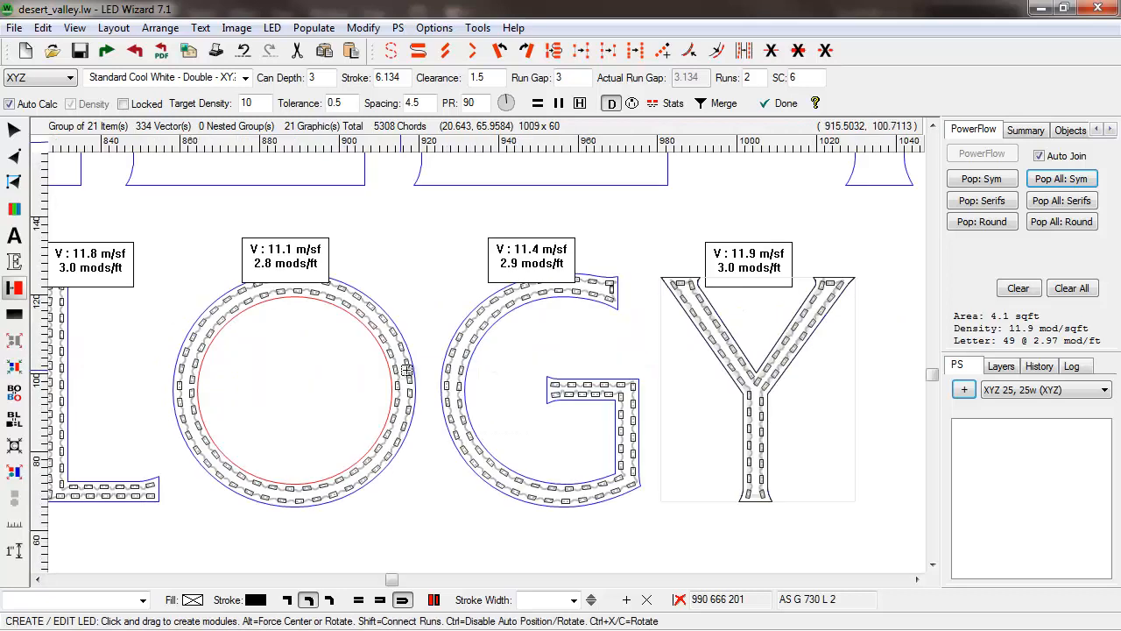
key(z)
drag(671, 524, 562, 383)
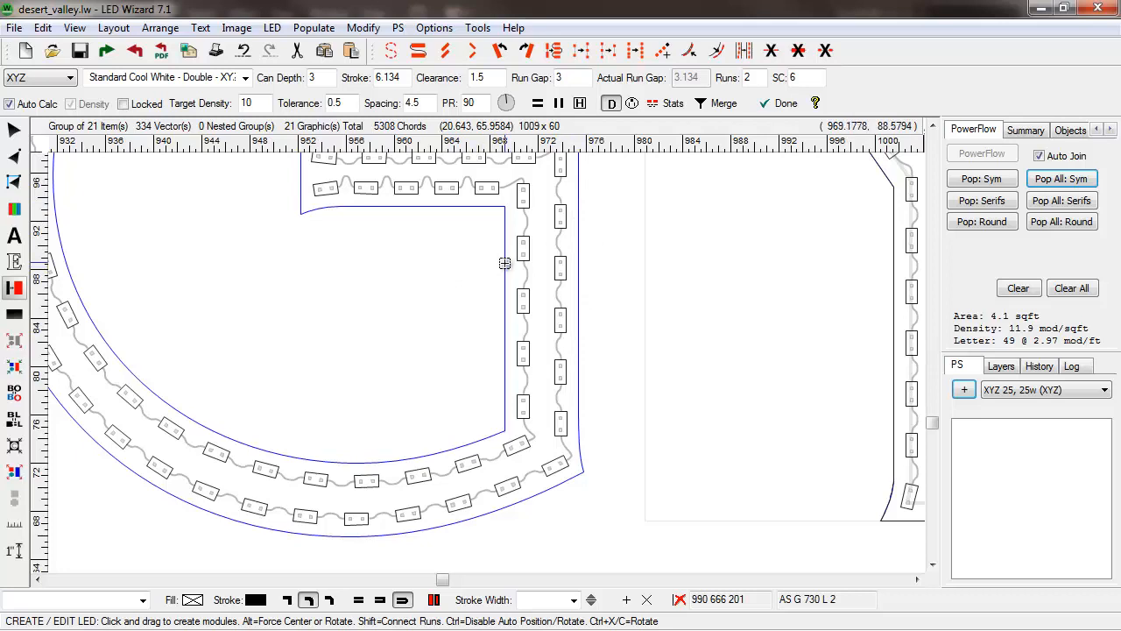
key(z)
click(393, 293)
key(F4)
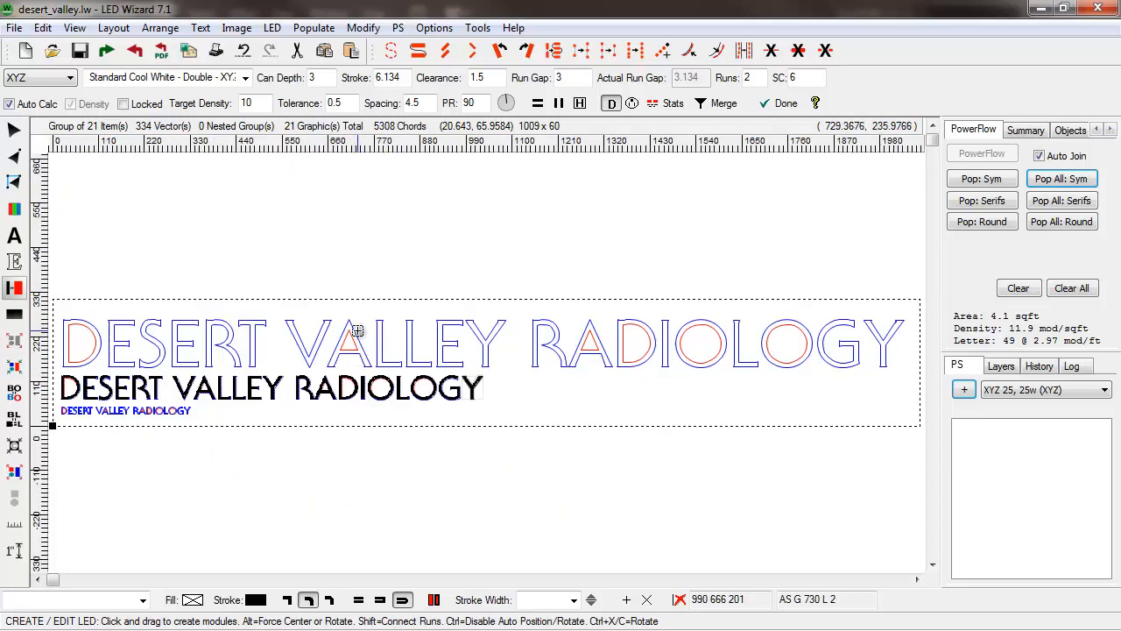
Focus PowerFlow on the D of the 120-high lettering and populate all its letters symmetrically.
key(z)
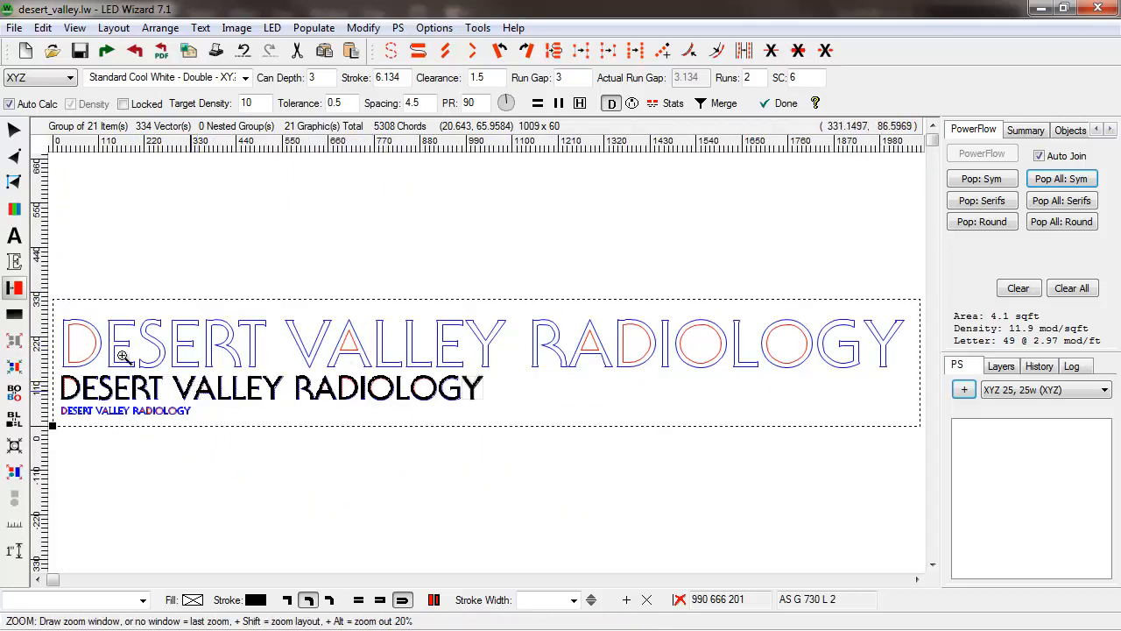
drag(193, 390, 55, 299)
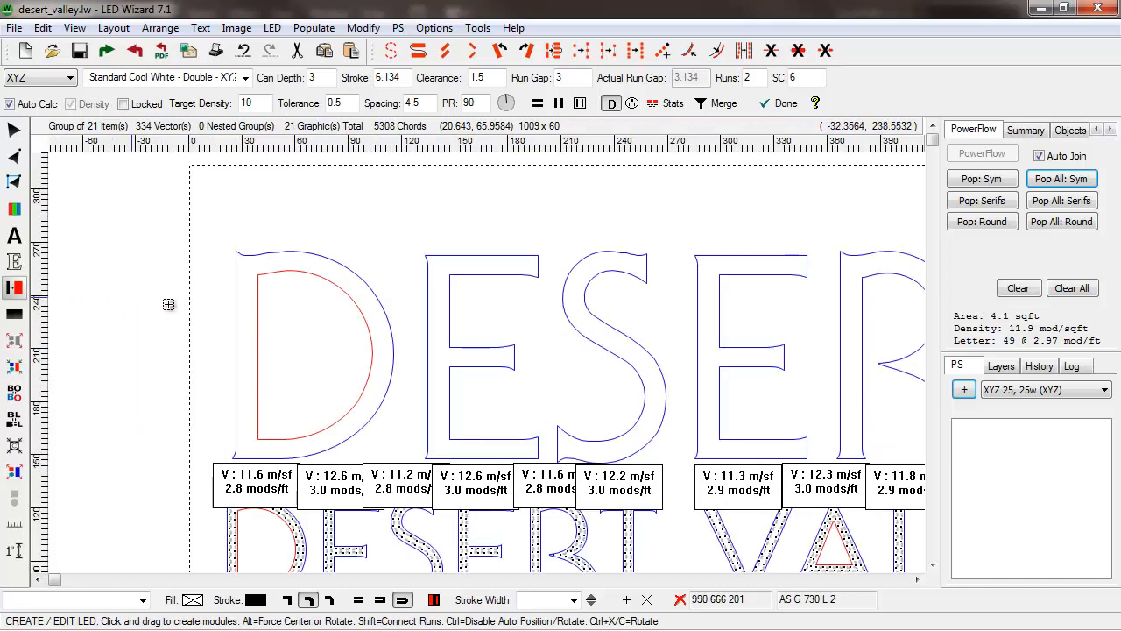
click(252, 303)
key(z)
drag(207, 229, 433, 370)
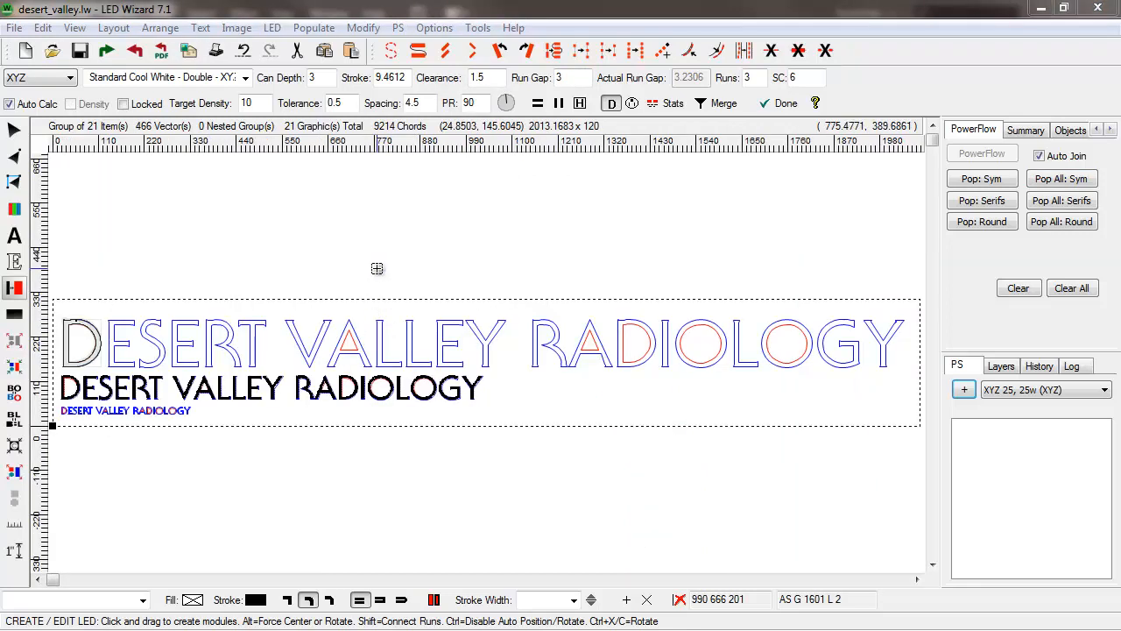
click(1076, 186)
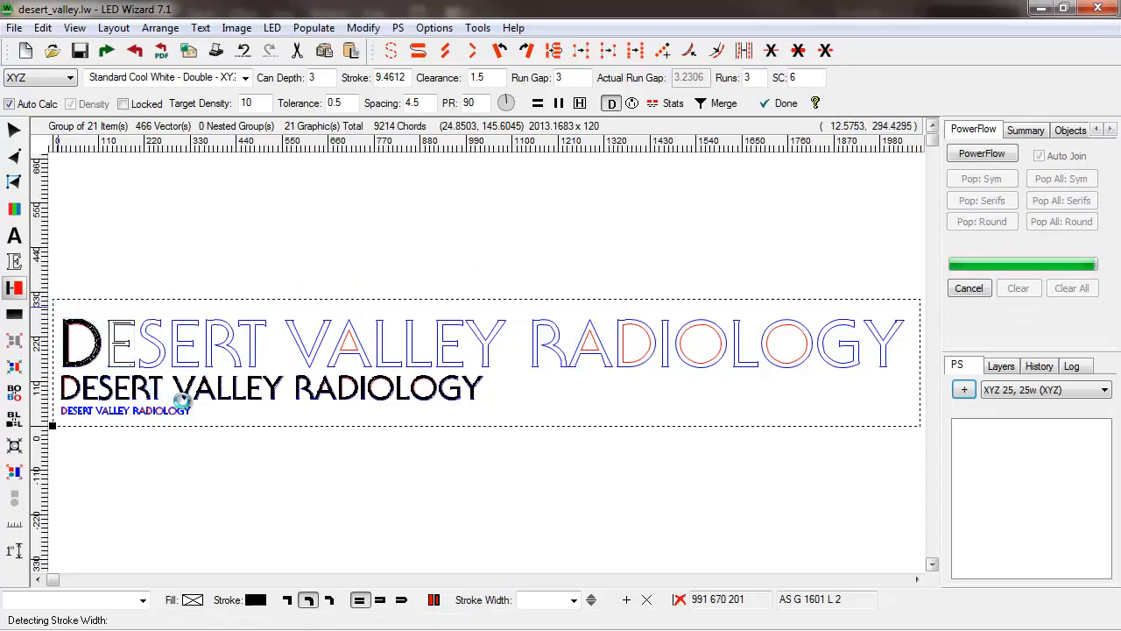
Examine the module layout and density labels along the 120-high lettering, from the first D to the final Y.
drag(57, 307, 196, 382)
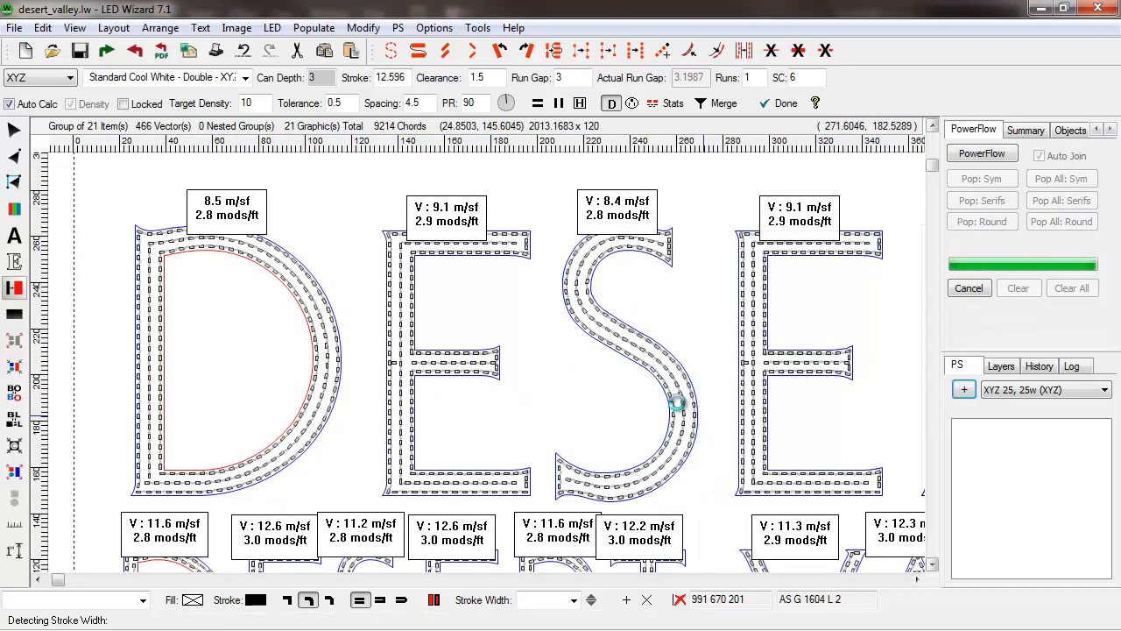
click(918, 579)
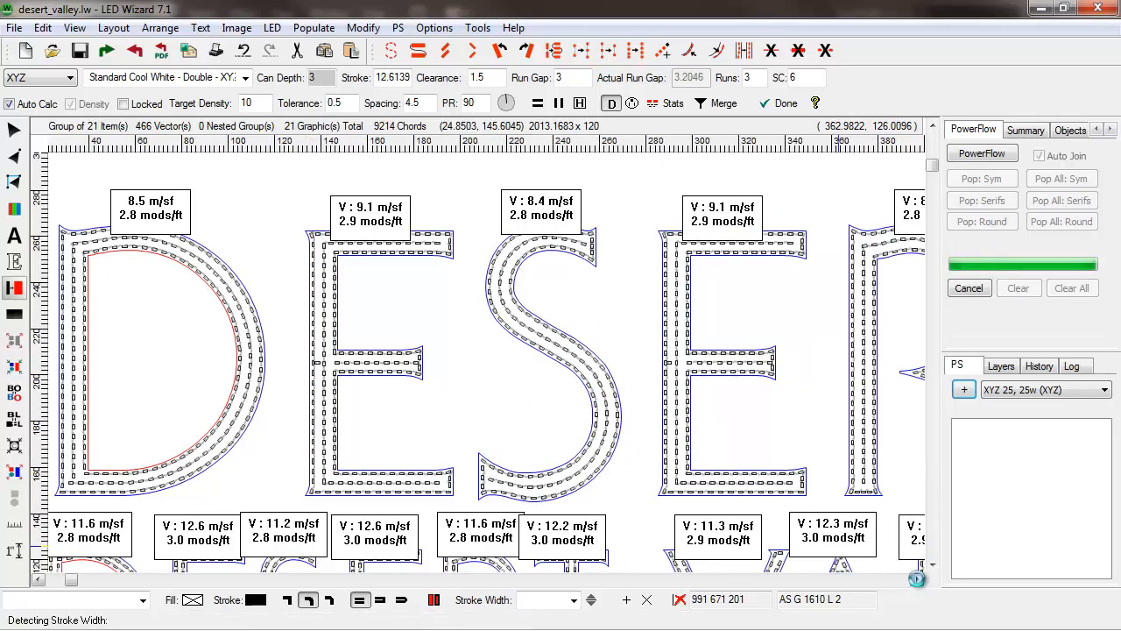
click(917, 580)
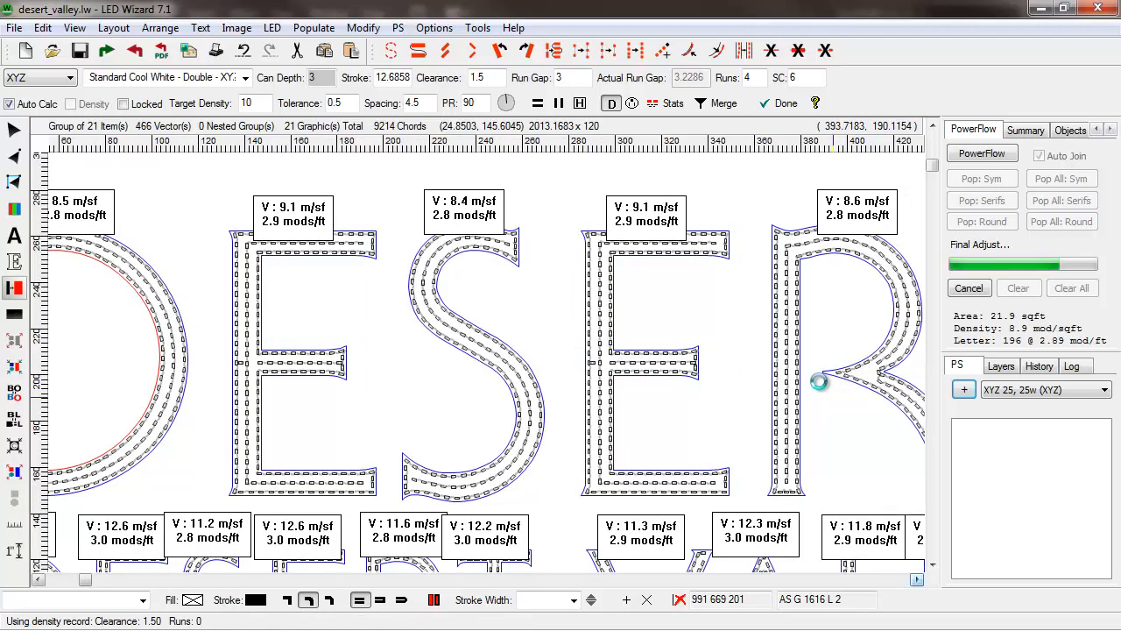
right_click(858, 370)
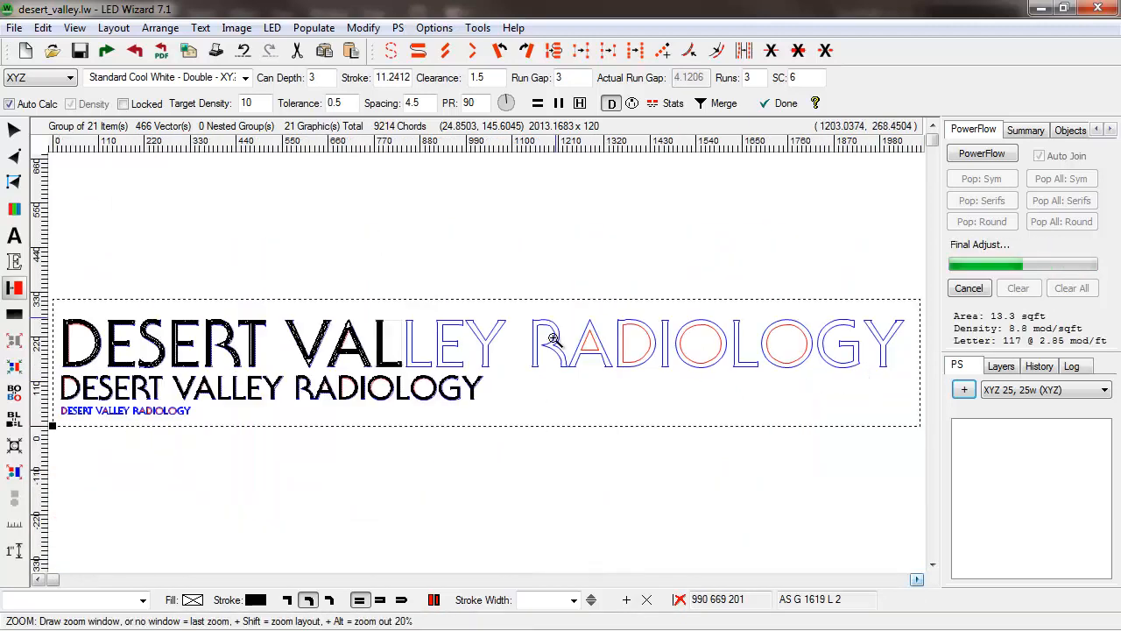
drag(526, 380, 377, 301)
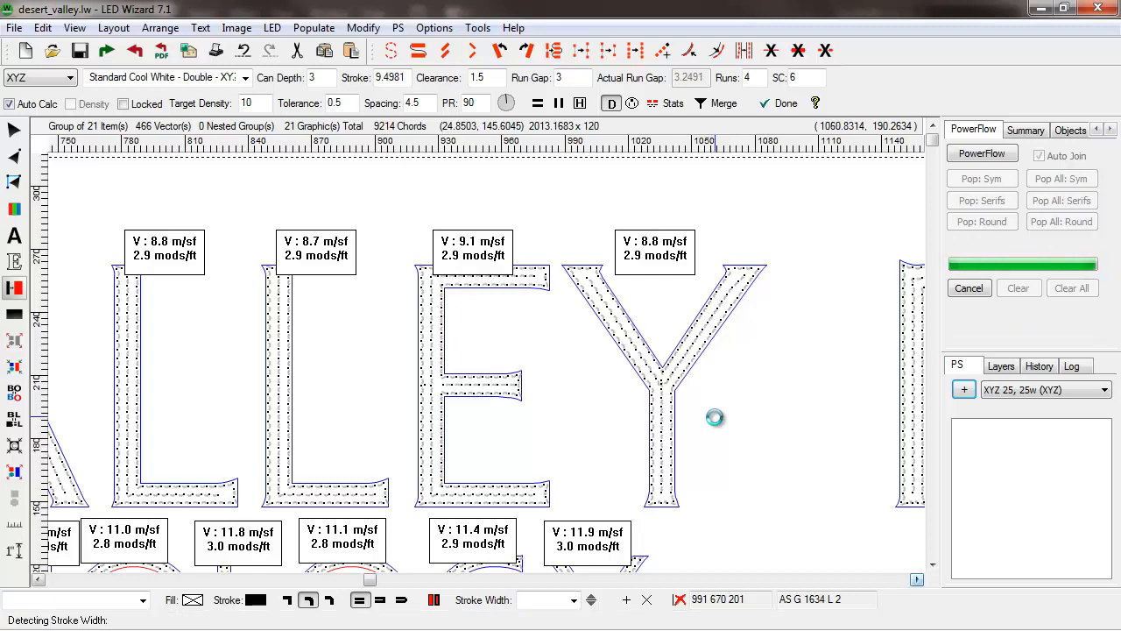
click(717, 420)
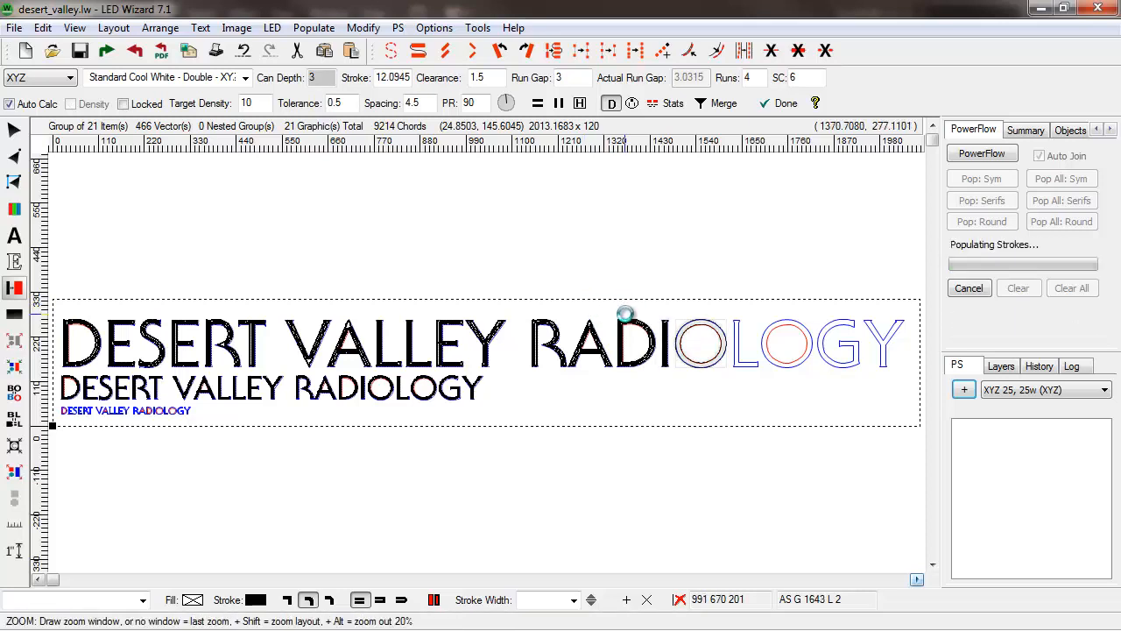
drag(636, 313, 797, 377)
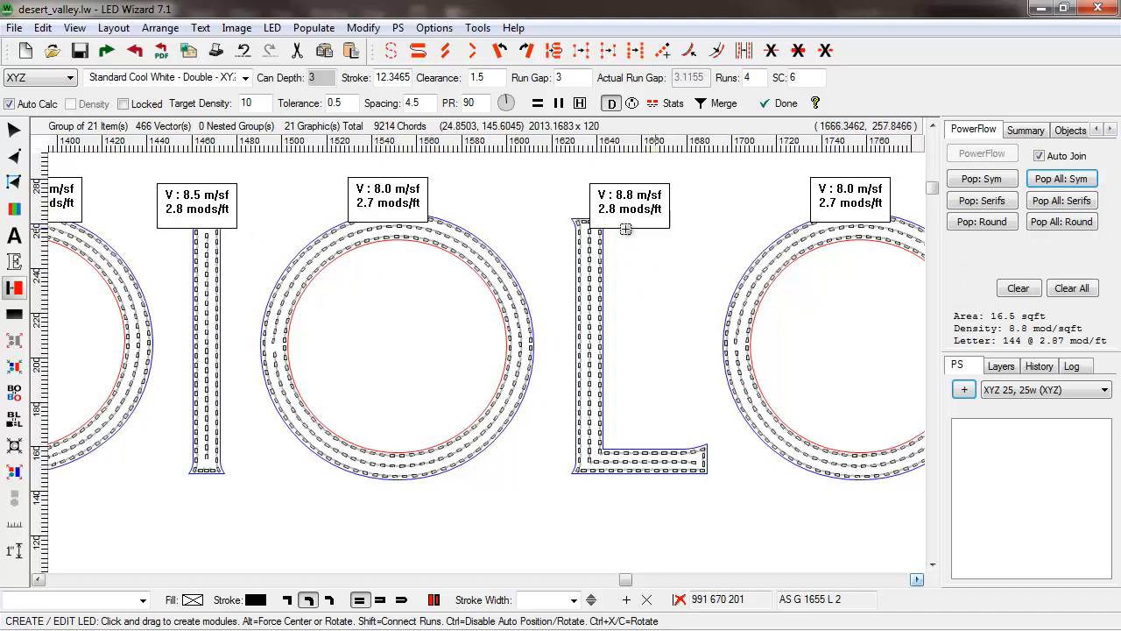
key(z)
click(689, 347)
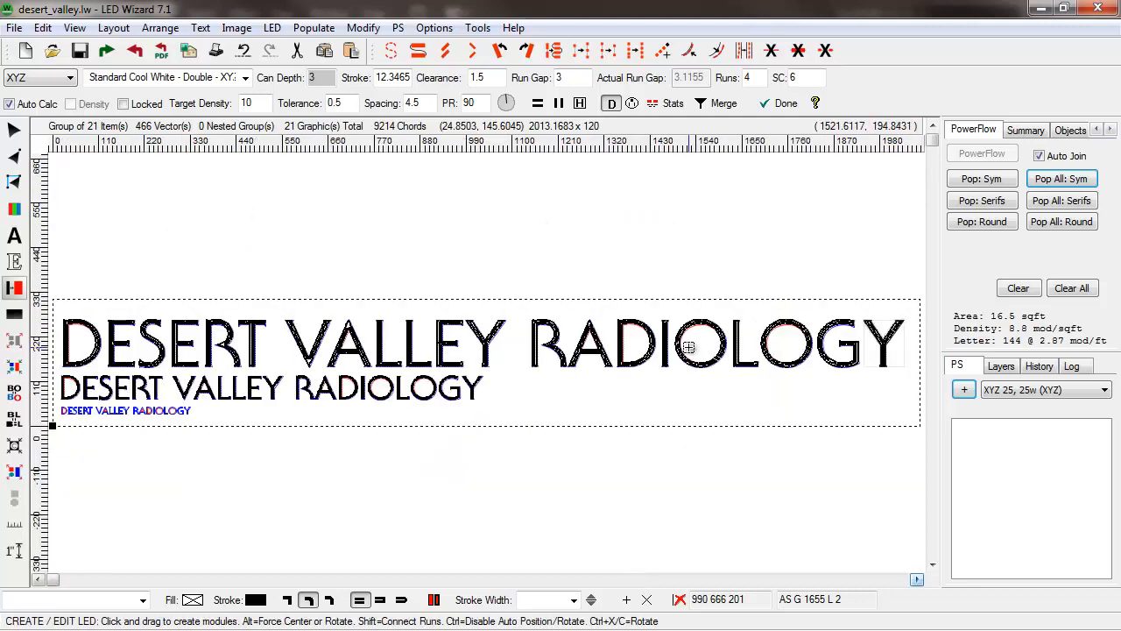
drag(775, 380, 923, 311)
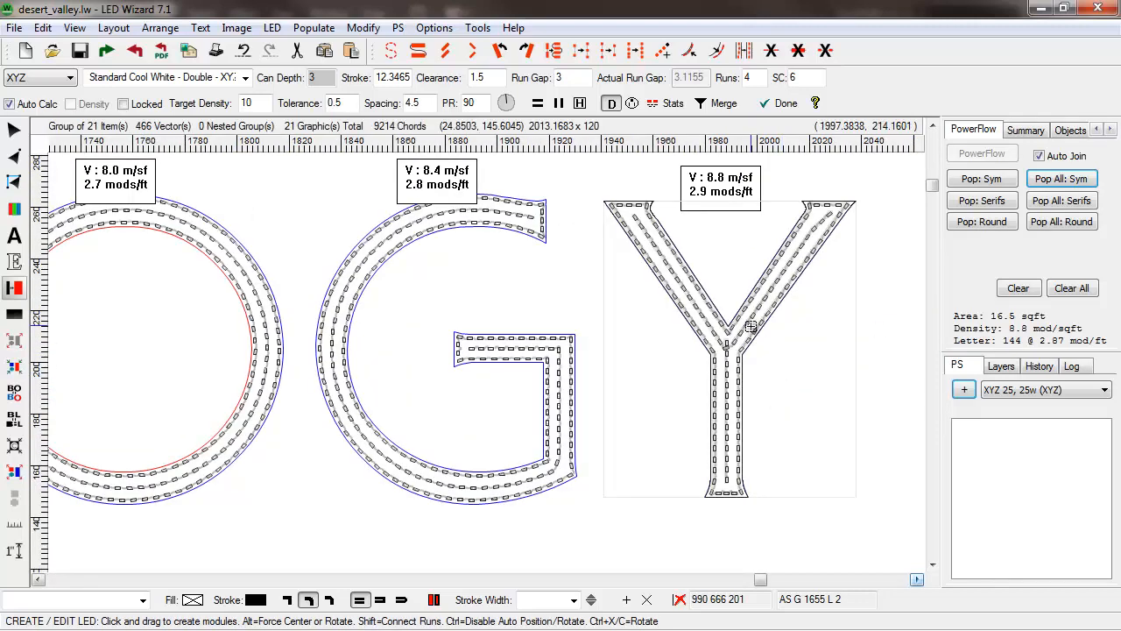
key(z)
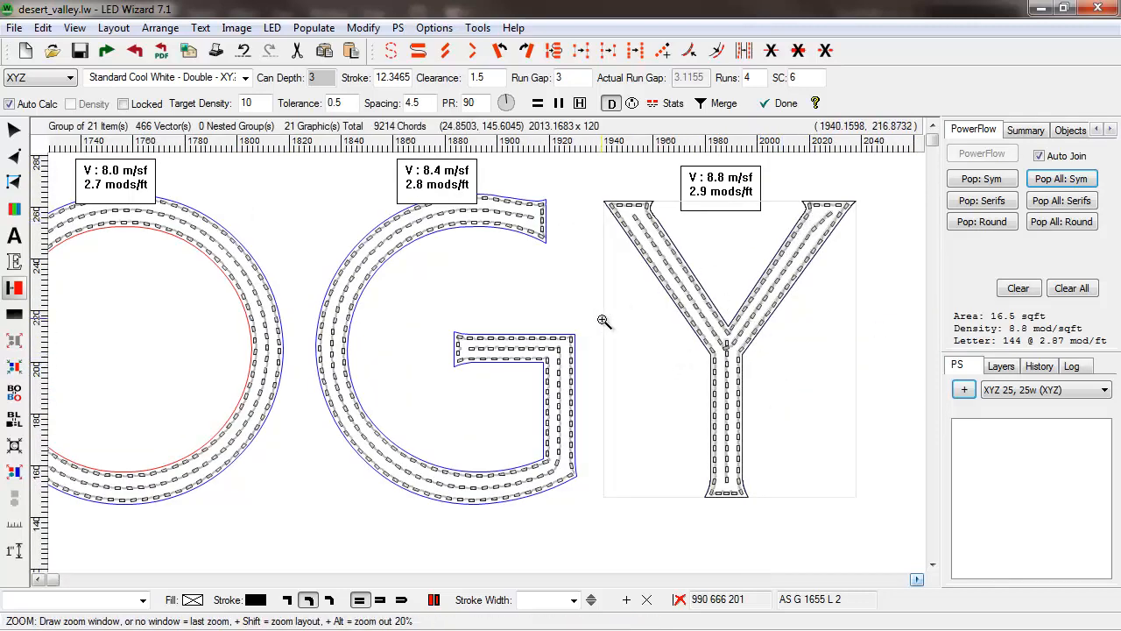
click(602, 318)
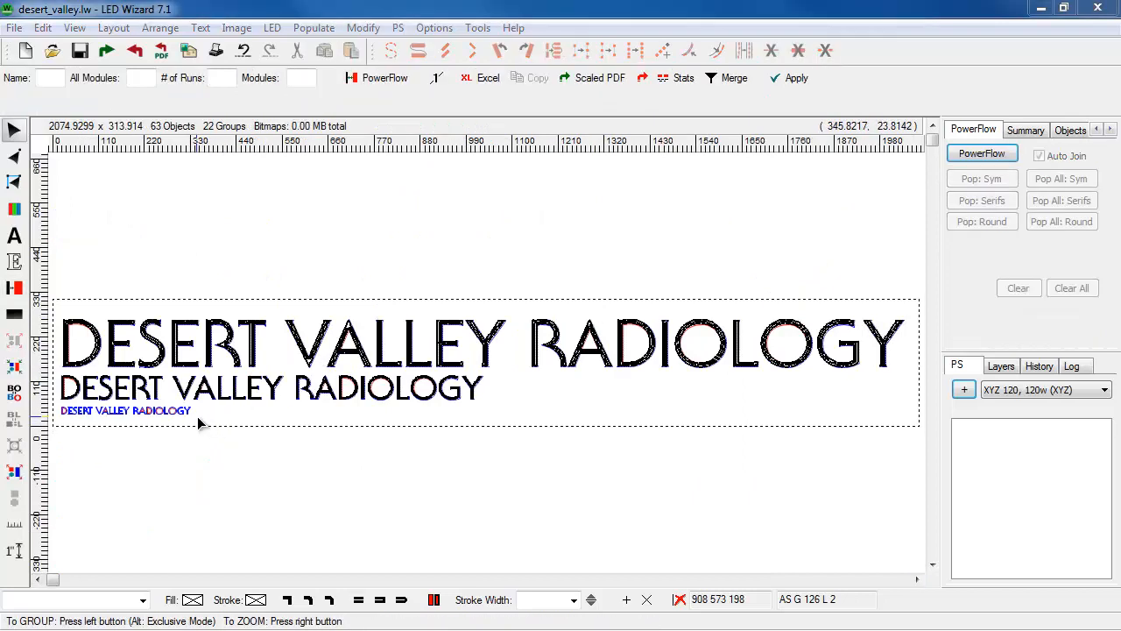
Select the smallest DESERT VALLEY RADIOLOGY lettering and start PowerFlow on it with Small White - Double modules.
key(z)
drag(197, 417, 46, 394)
click(334, 408)
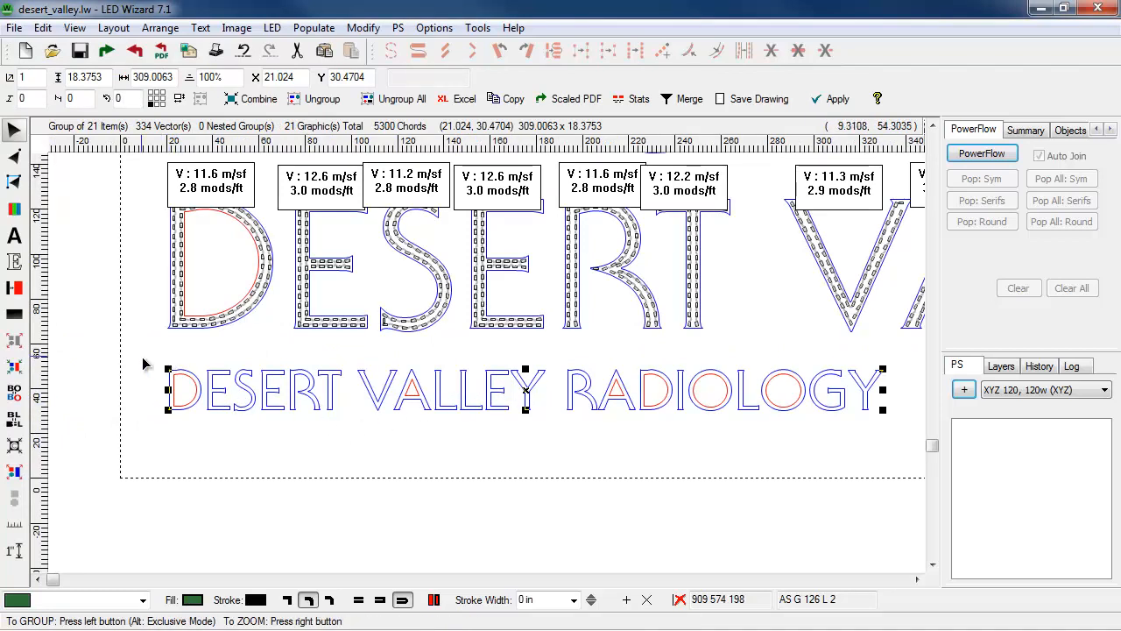
click(982, 153)
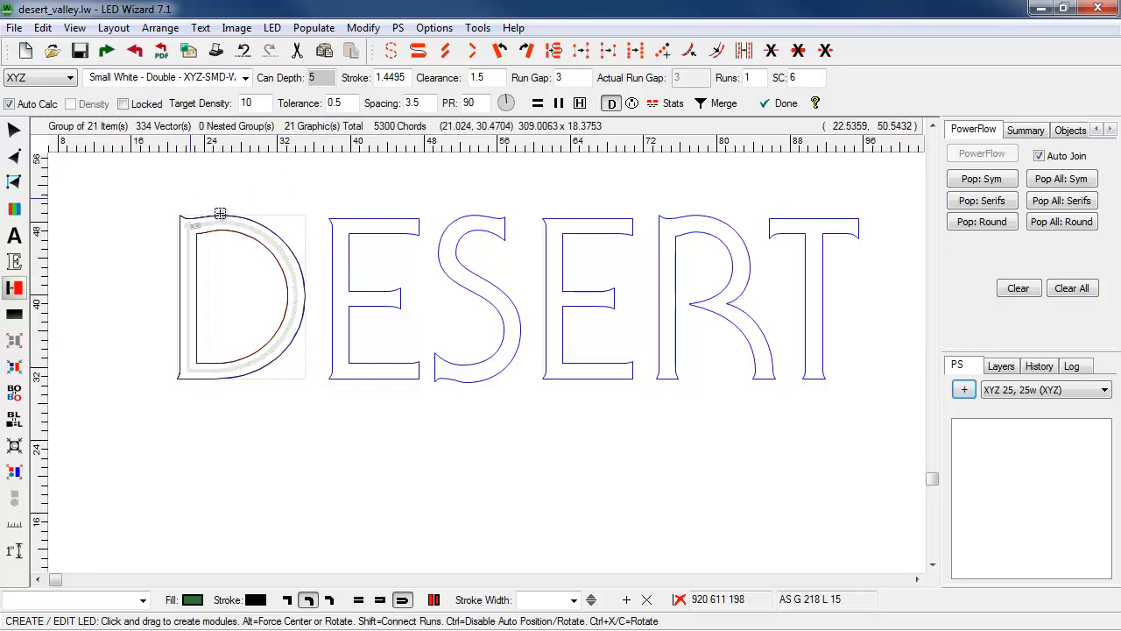
Check the guides of the S and D in the smallest lettering and populate all its letters symmetrically.
click(509, 328)
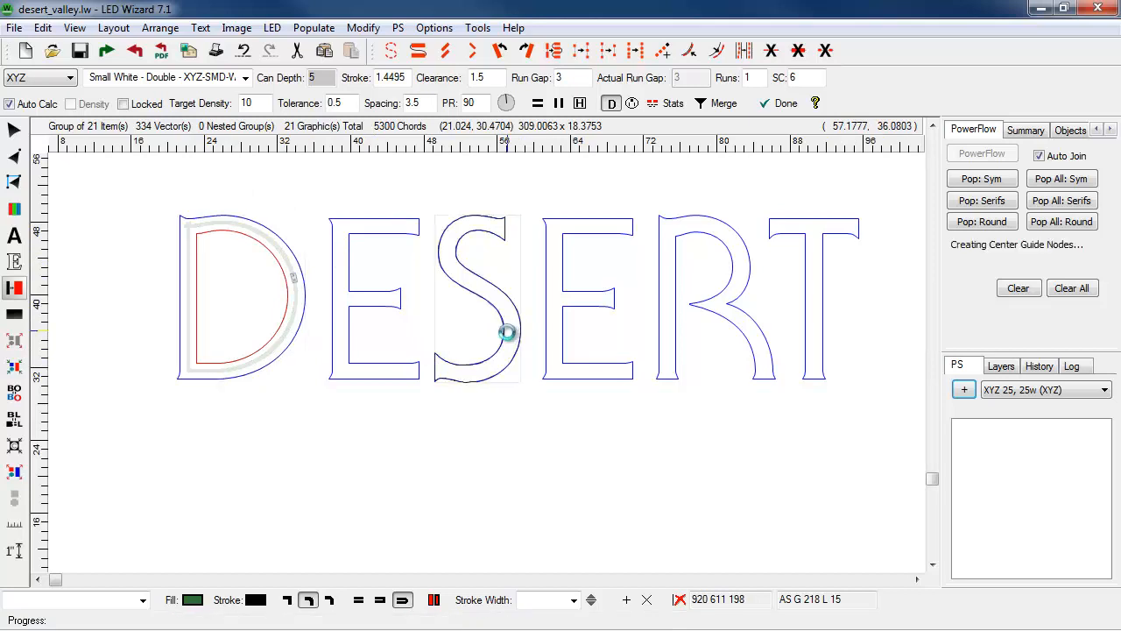
click(295, 296)
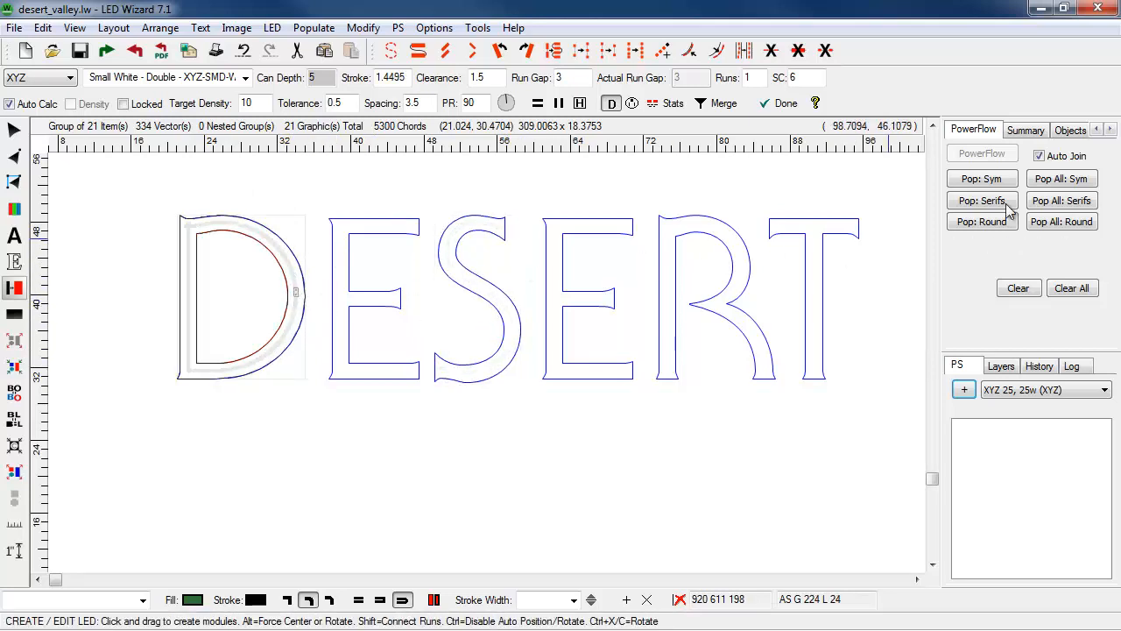
click(1071, 181)
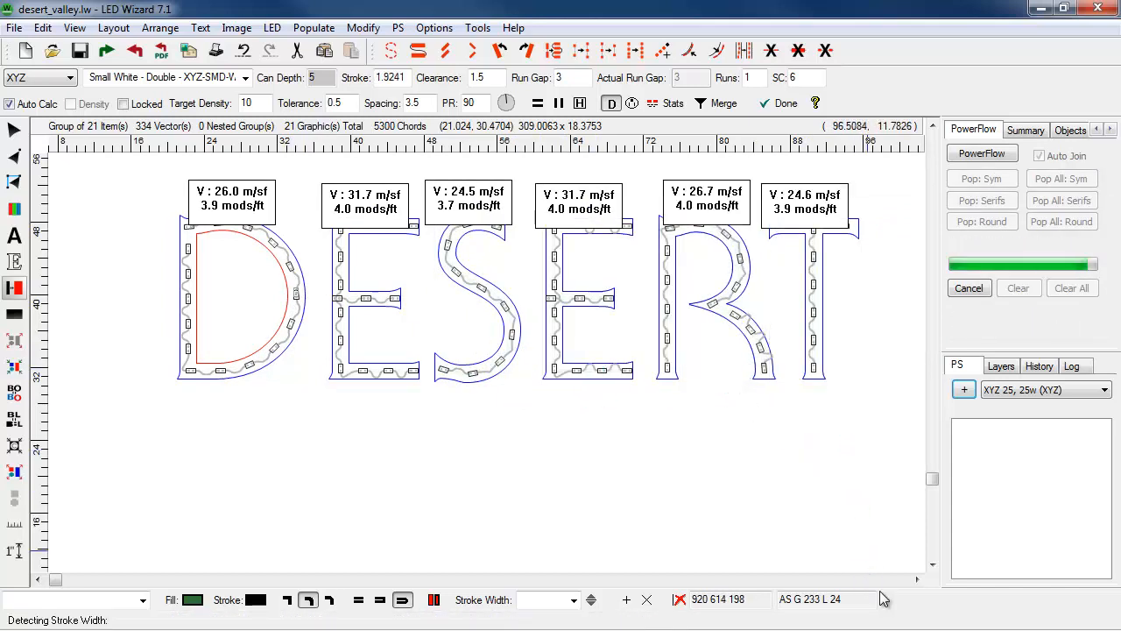
click(917, 580)
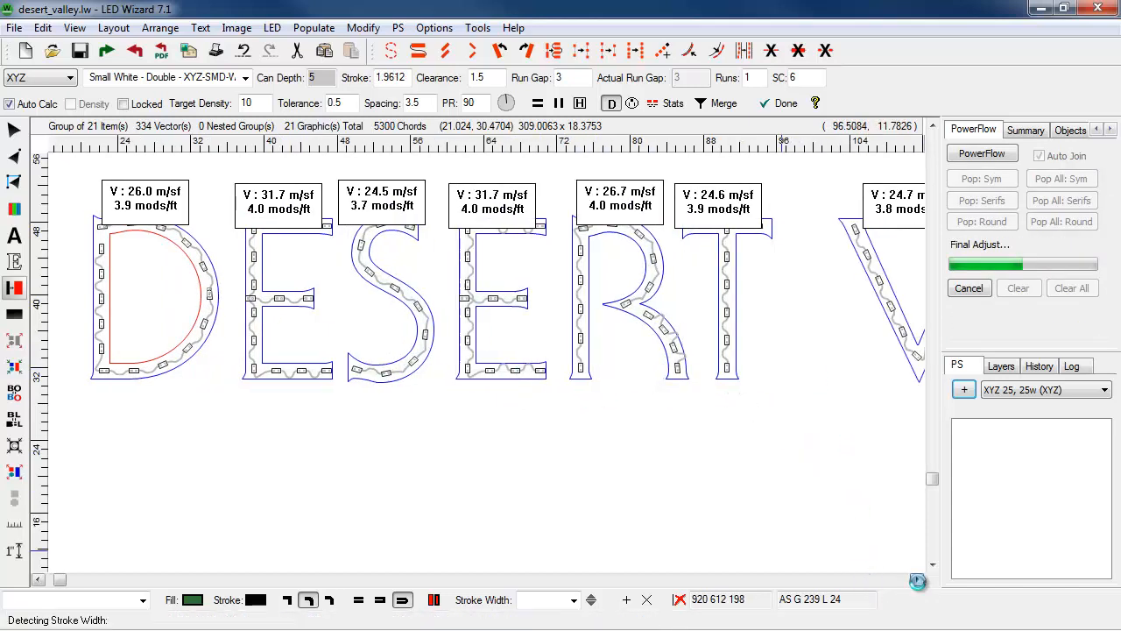
Examine the module layout and density labels along the smallest lettering, from the first D to the final Y.
click(917, 580)
click(917, 580)
click(918, 580)
click(918, 580)
click(917, 580)
click(917, 580)
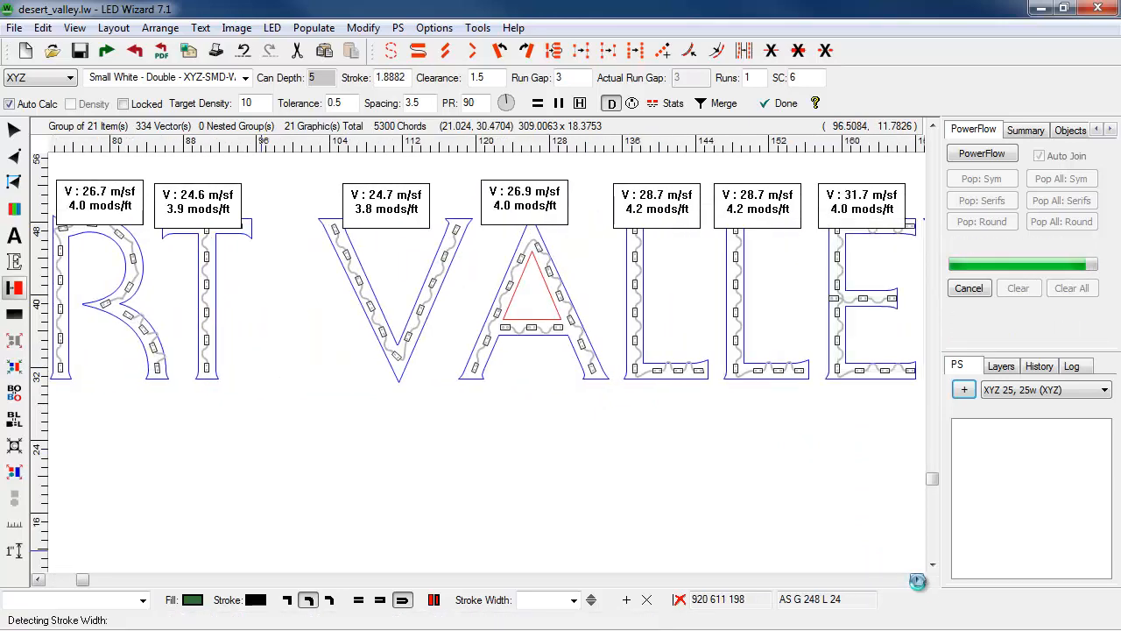
click(917, 580)
click(917, 580)
click(917, 580)
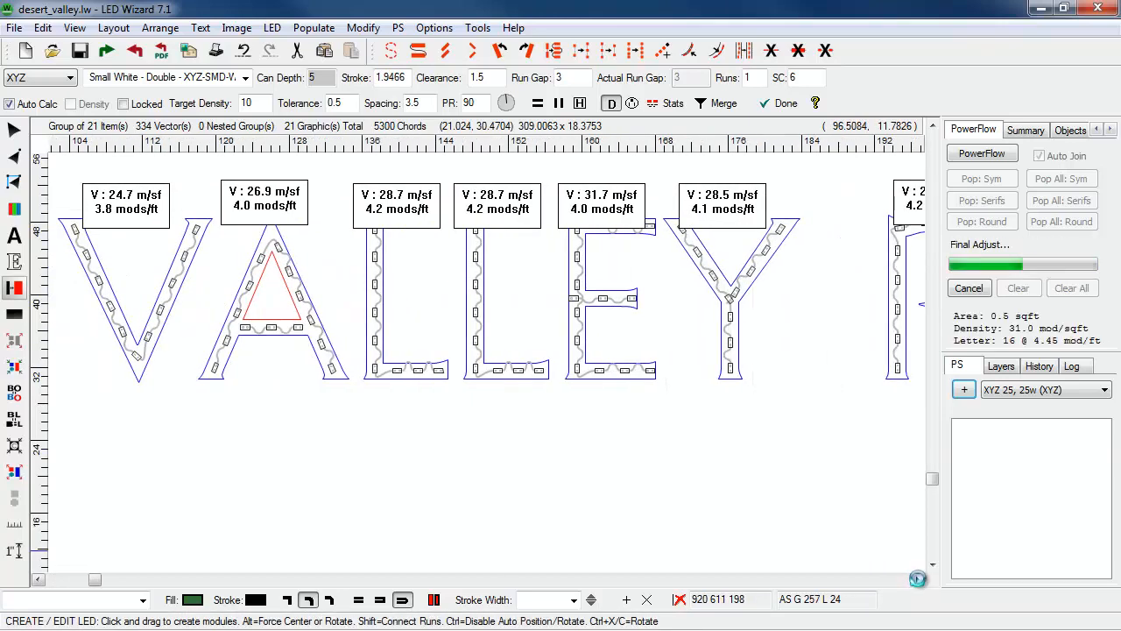
click(917, 580)
click(917, 580)
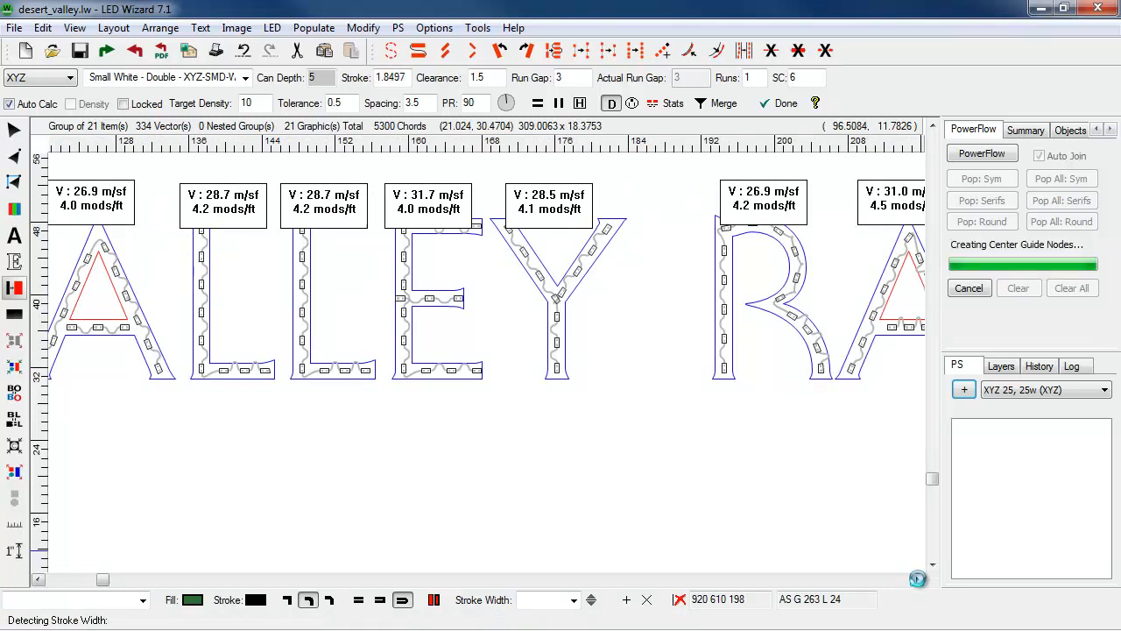
click(918, 580)
click(918, 580)
click(917, 580)
click(918, 580)
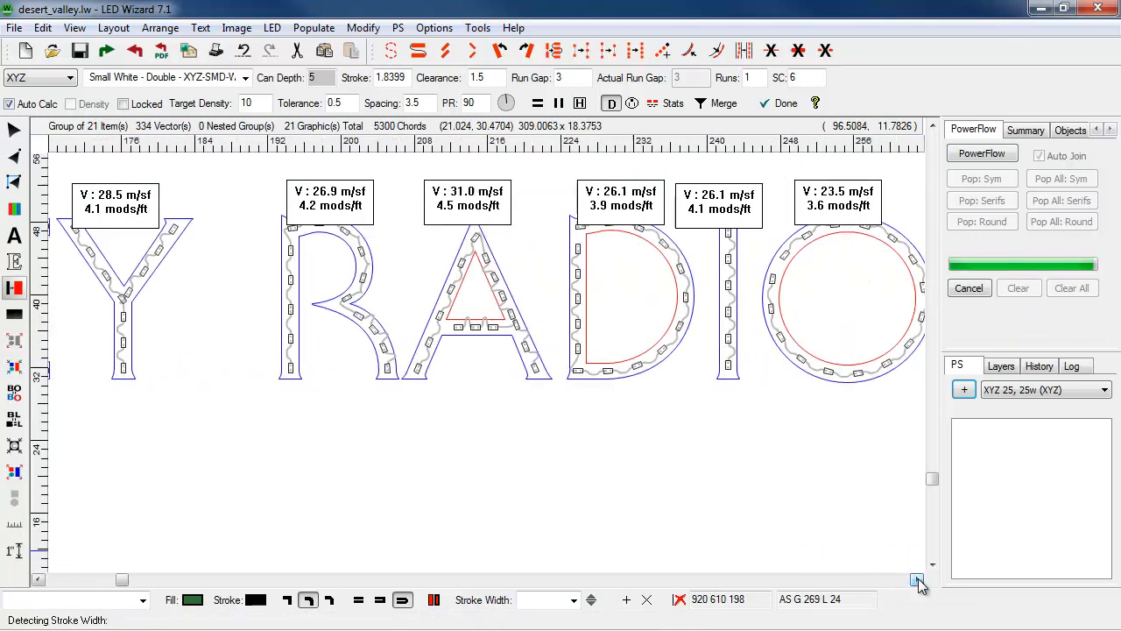
click(917, 580)
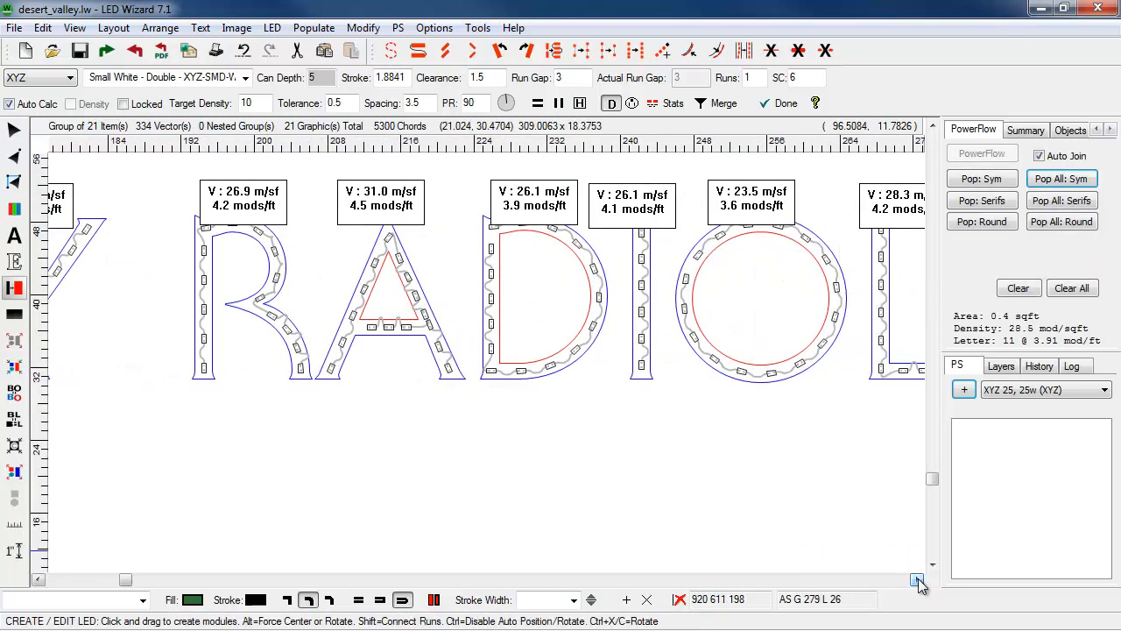
click(917, 580)
click(918, 580)
click(918, 580)
click(917, 580)
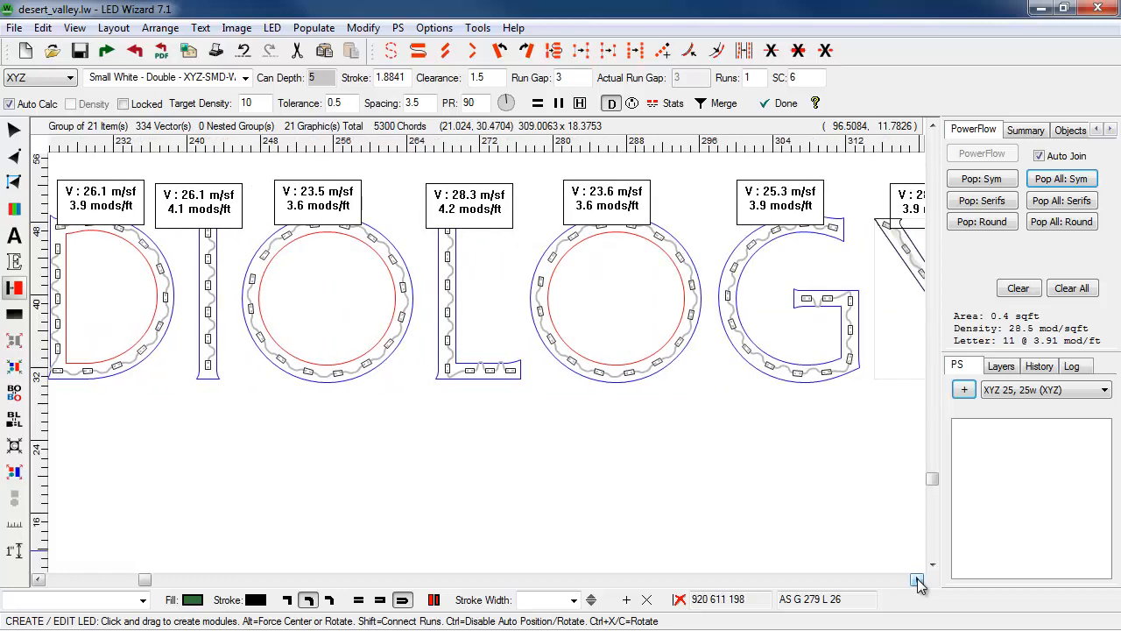
click(917, 580)
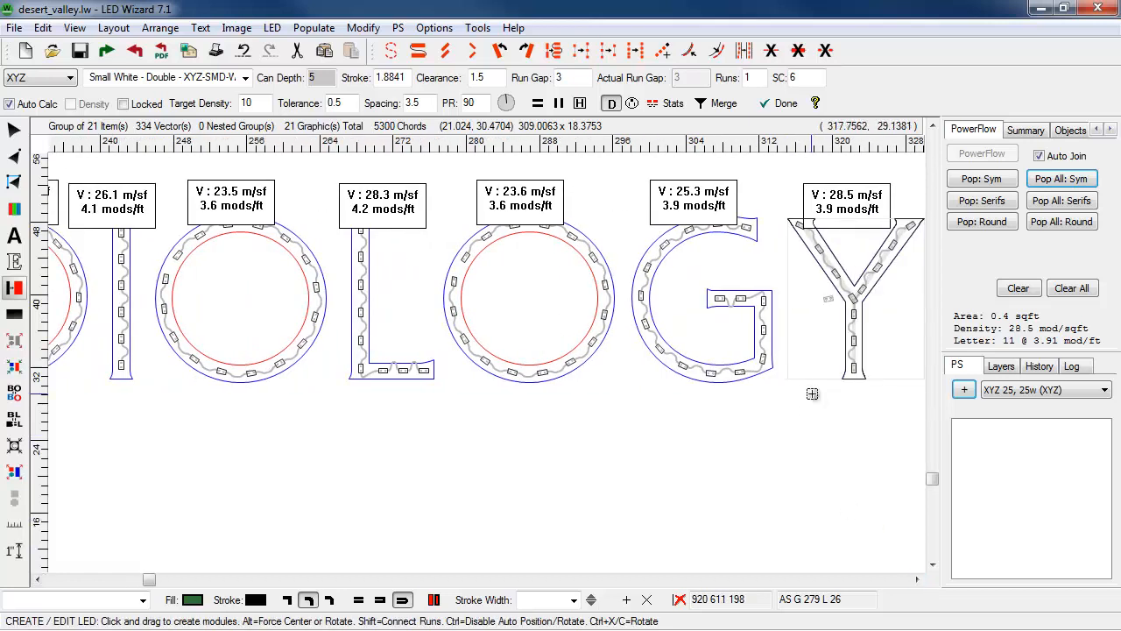
Extend the layout about 60 beyond its left edge, to about 2135.58 x 313.91, and deselect the smallest lettering.
key(z)
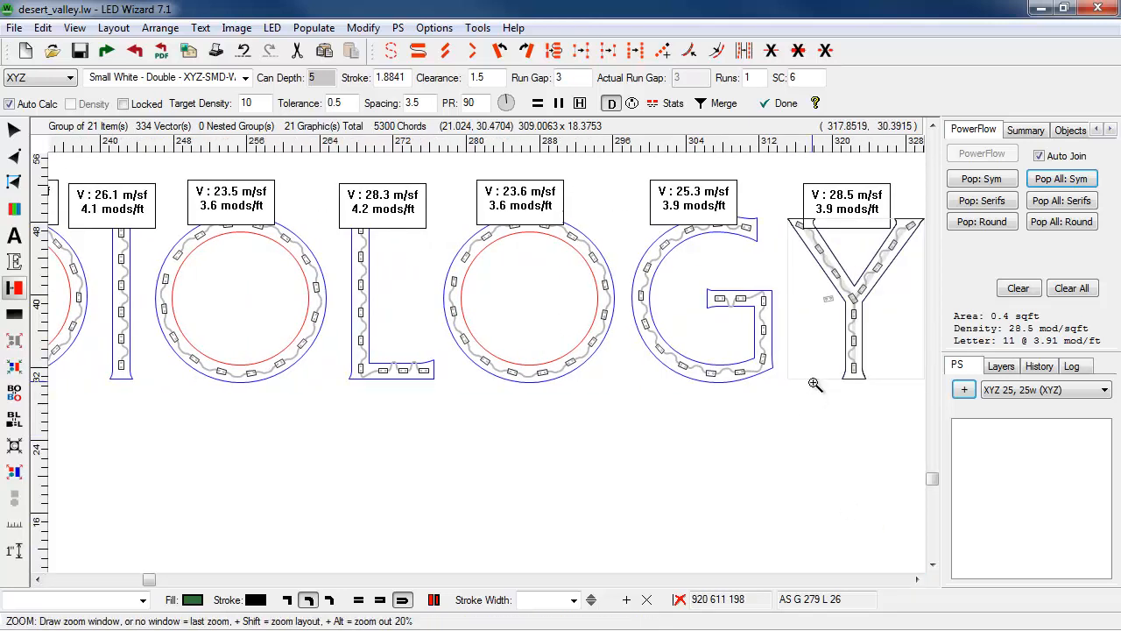
click(816, 384)
key(z)
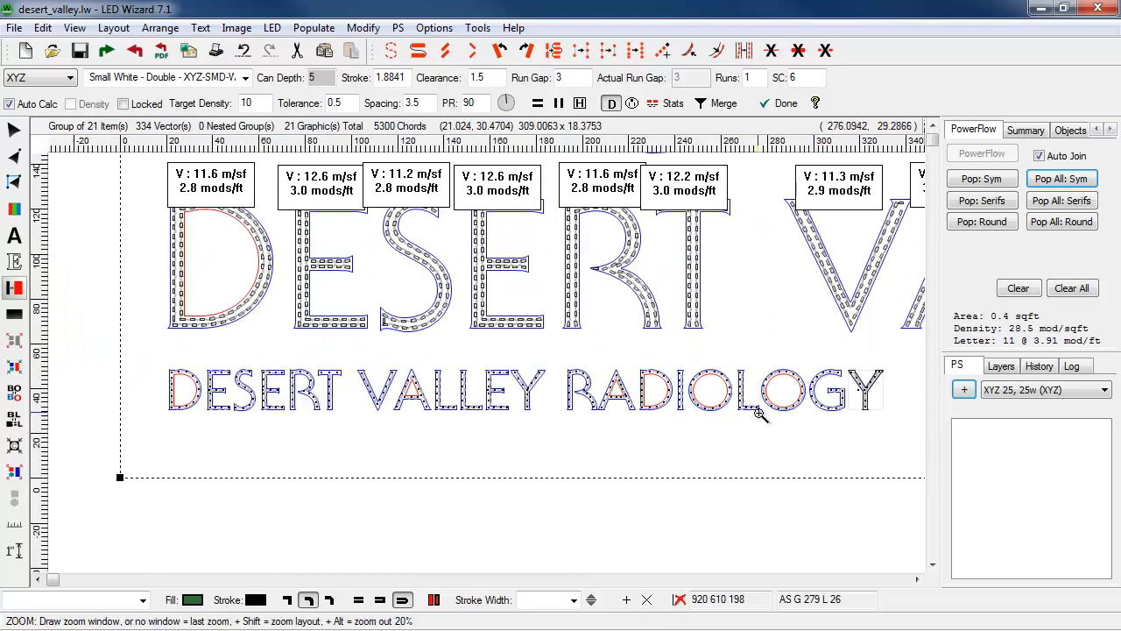
click(749, 408)
key(z)
drag(51, 327, 204, 441)
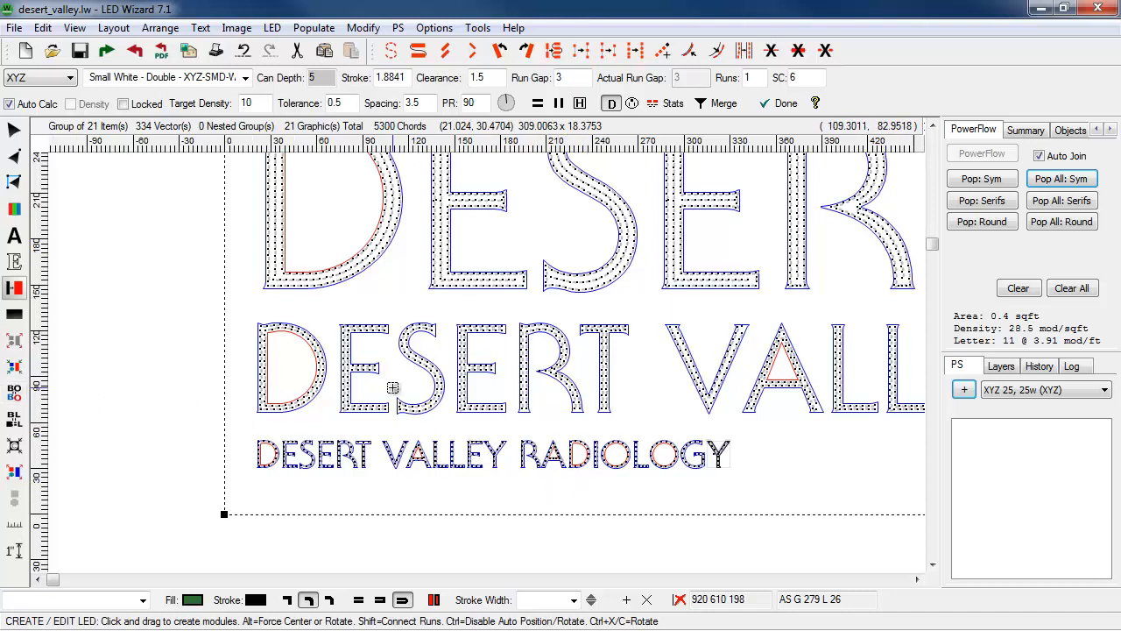
click(14, 130)
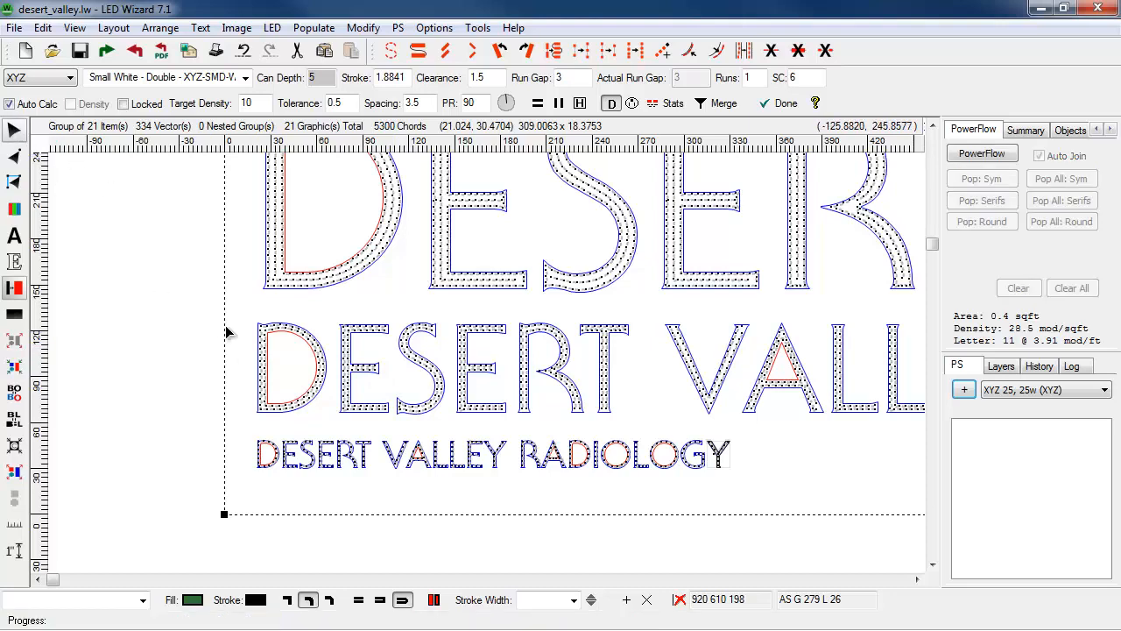
drag(225, 320, 217, 320)
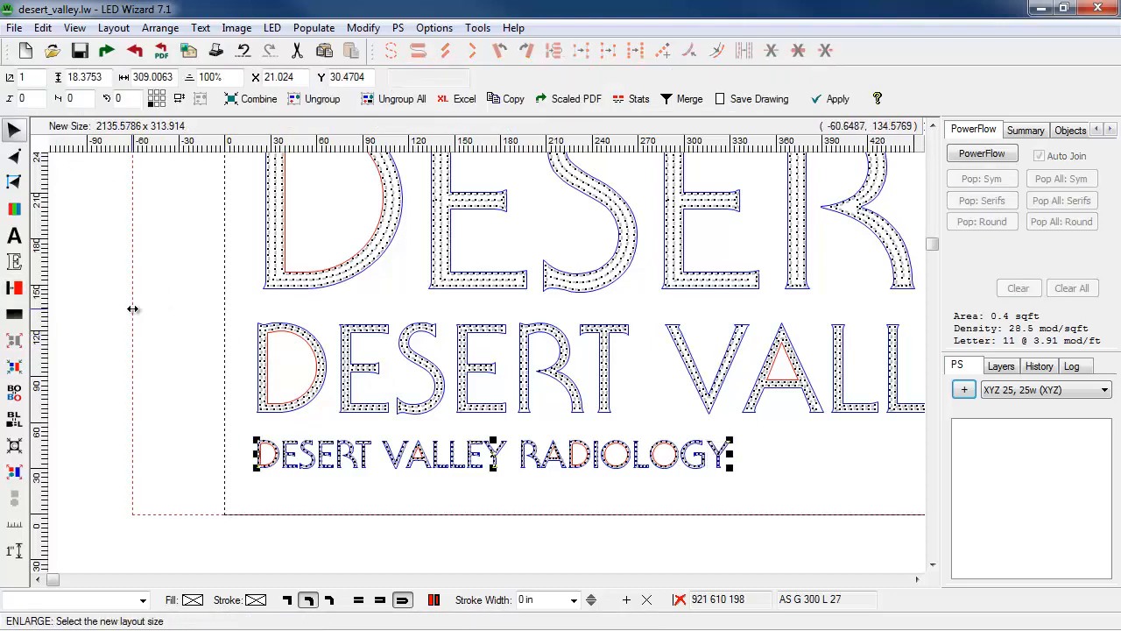
drag(132, 430, 37, 349)
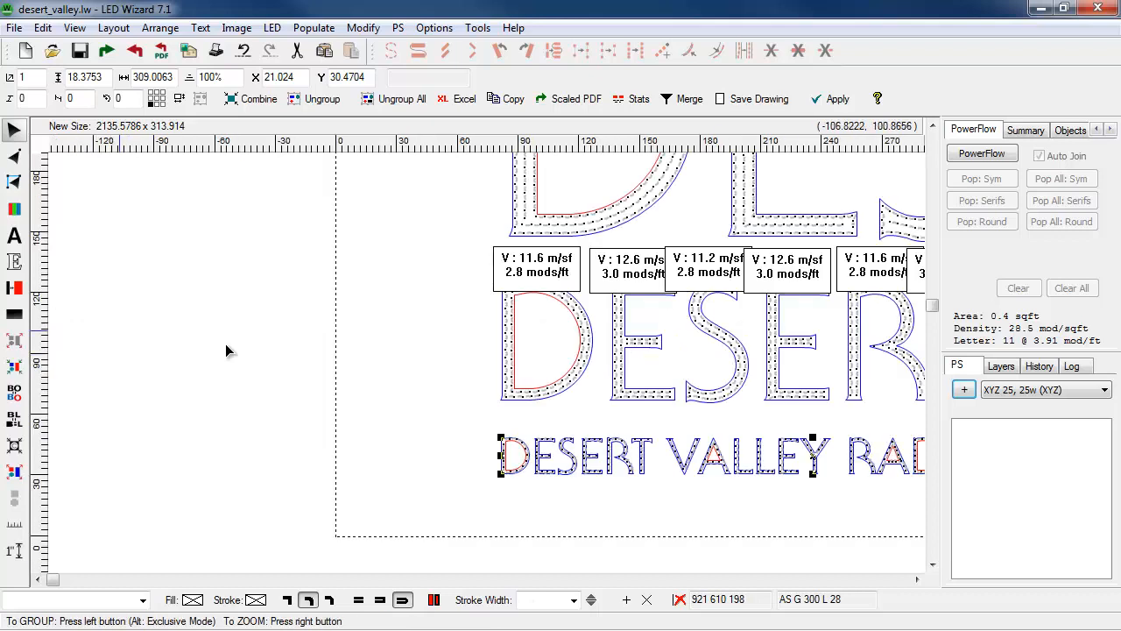
click(388, 389)
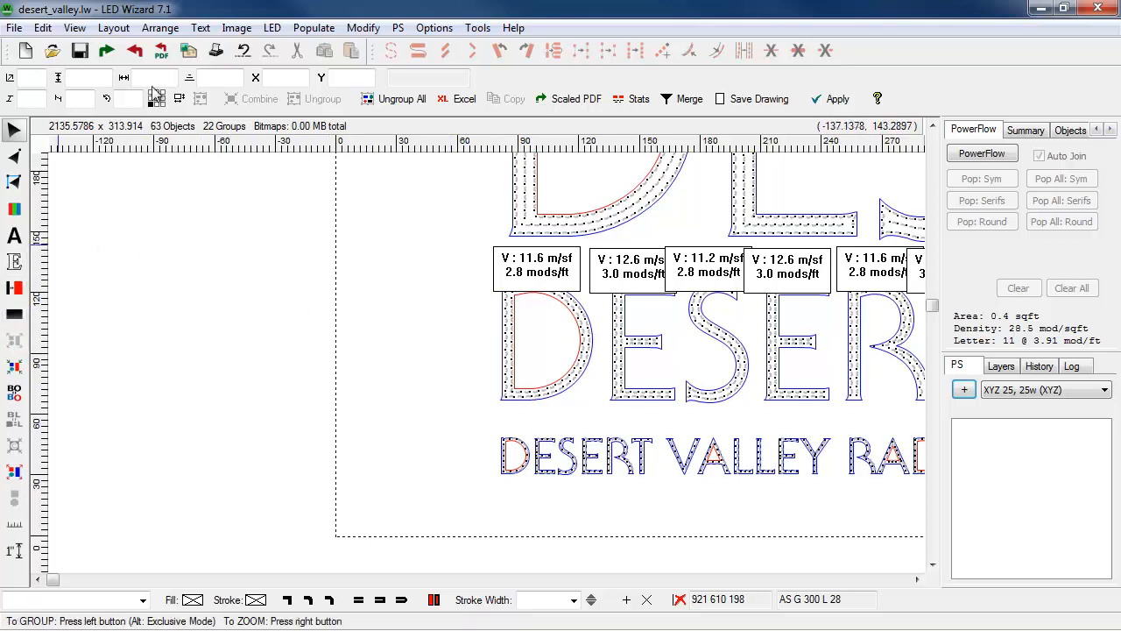
Draw a rectangle about 75.4 wide and 54.1 high left of the 120-high lettering, with its corners rounded to about 11.72.
click(114, 27)
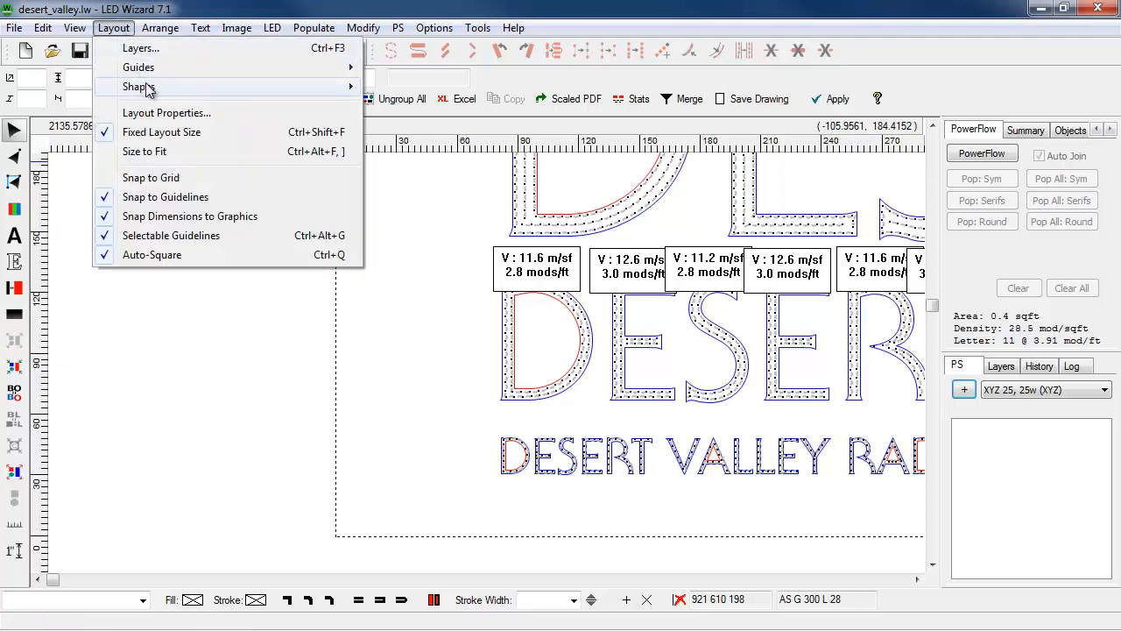
mouse_move(145, 86)
click(416, 105)
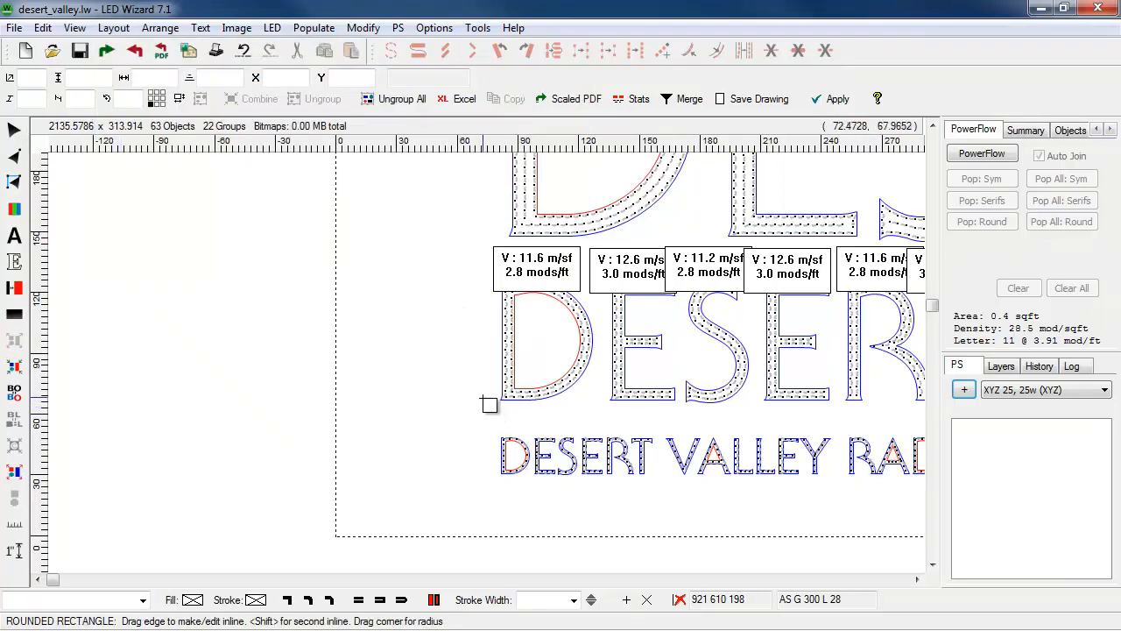
drag(483, 398, 330, 289)
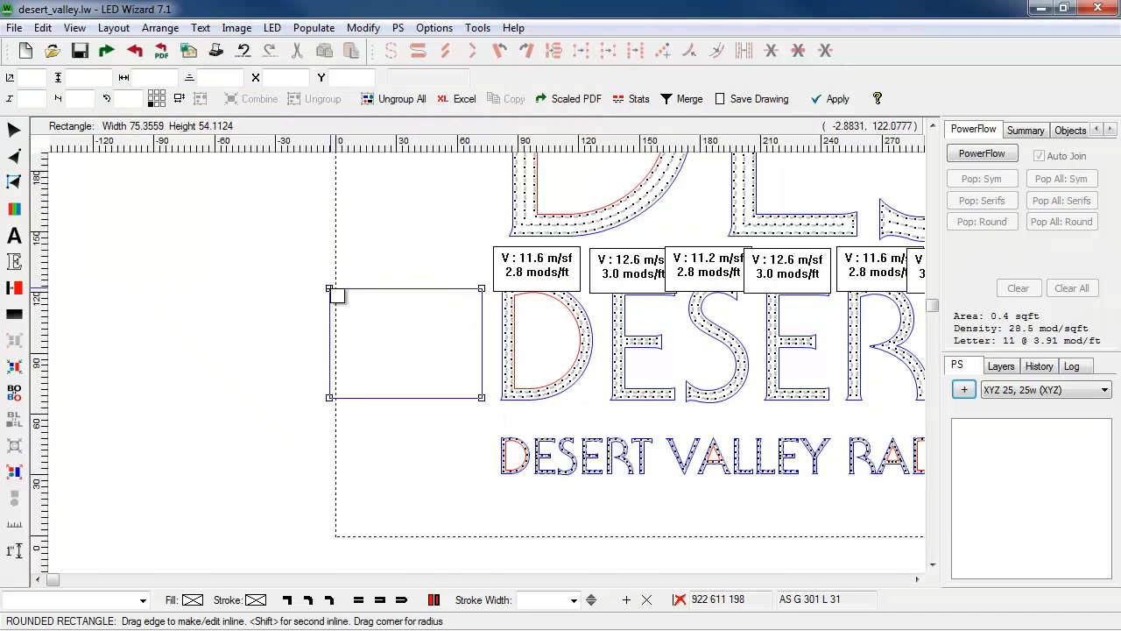
drag(265, 239, 637, 443)
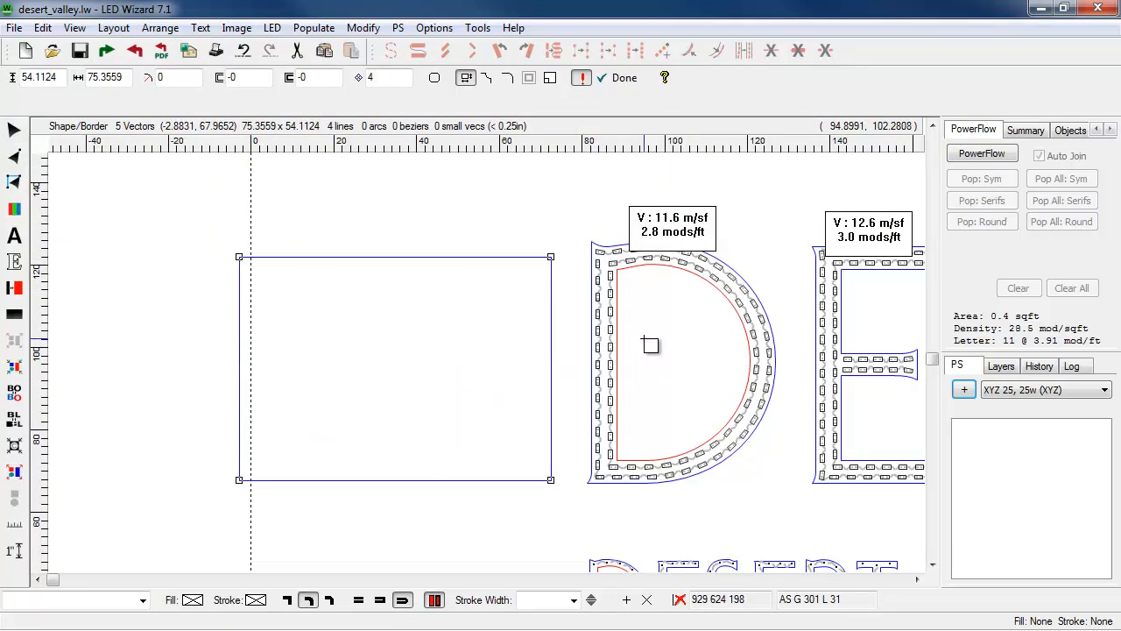
drag(550, 257, 72, 213)
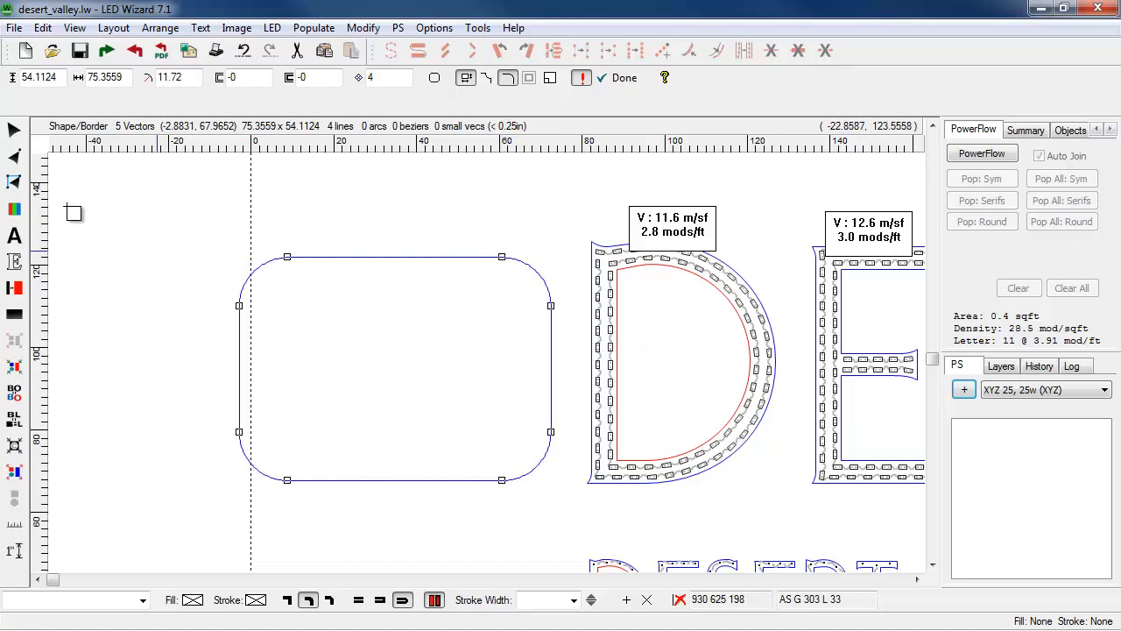
click(622, 78)
Set the rounded rectangle's height to 60 and move it so its left side meets the layout's left edge.
drag(464, 338, 458, 345)
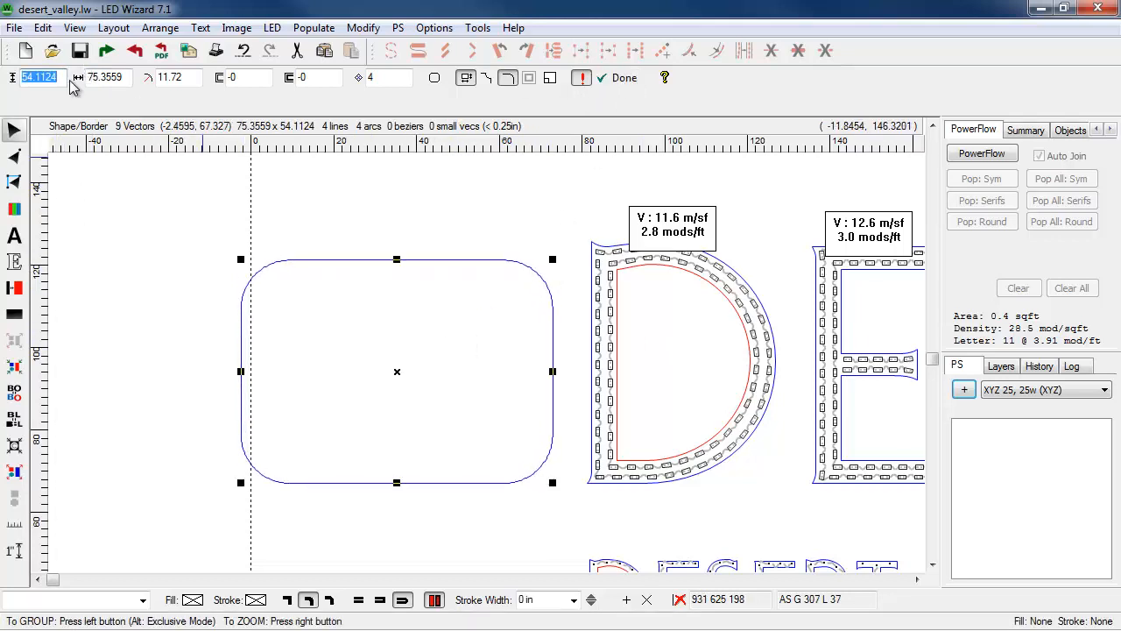
text(60)
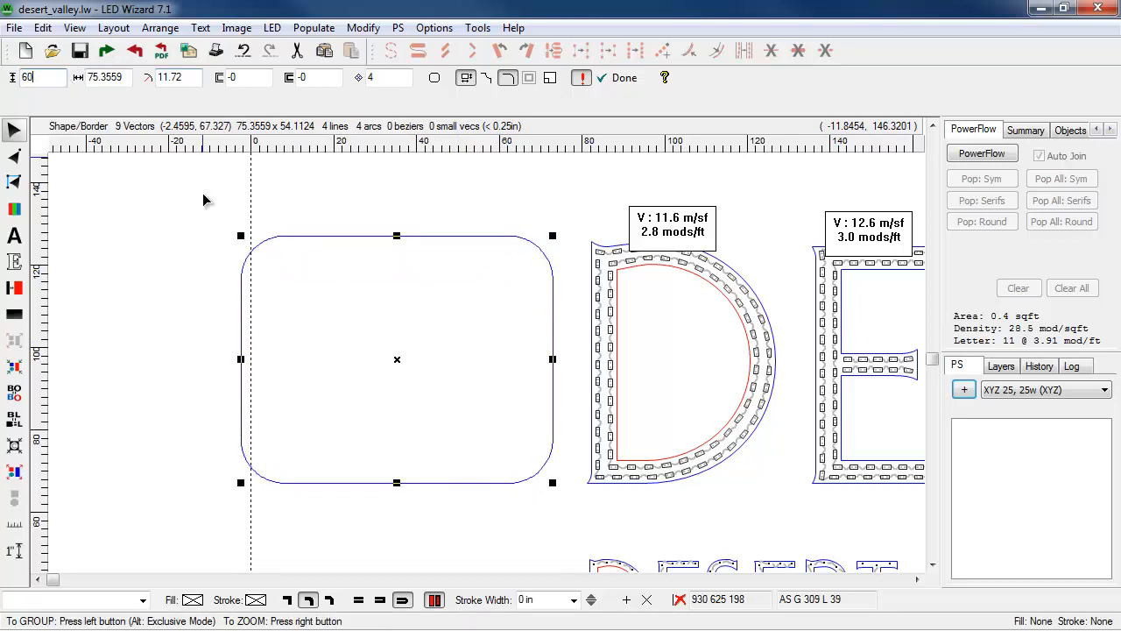
drag(453, 375, 462, 380)
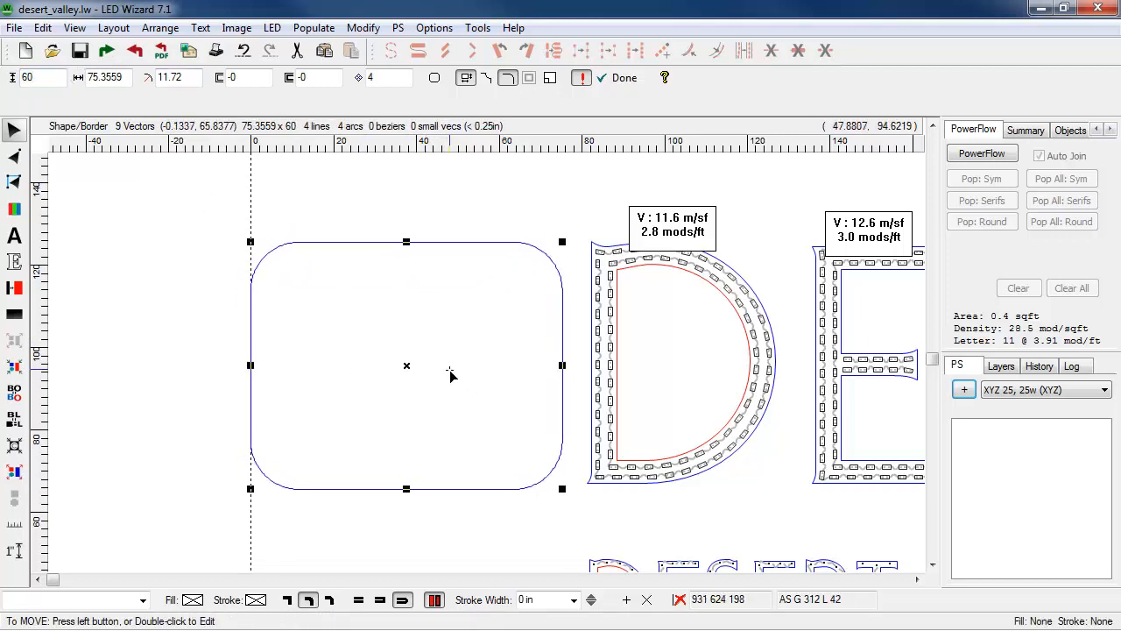
click(627, 79)
Start PowerFlow on the rounded rectangle and change its concentric guides to horizontal parallel runs.
click(975, 155)
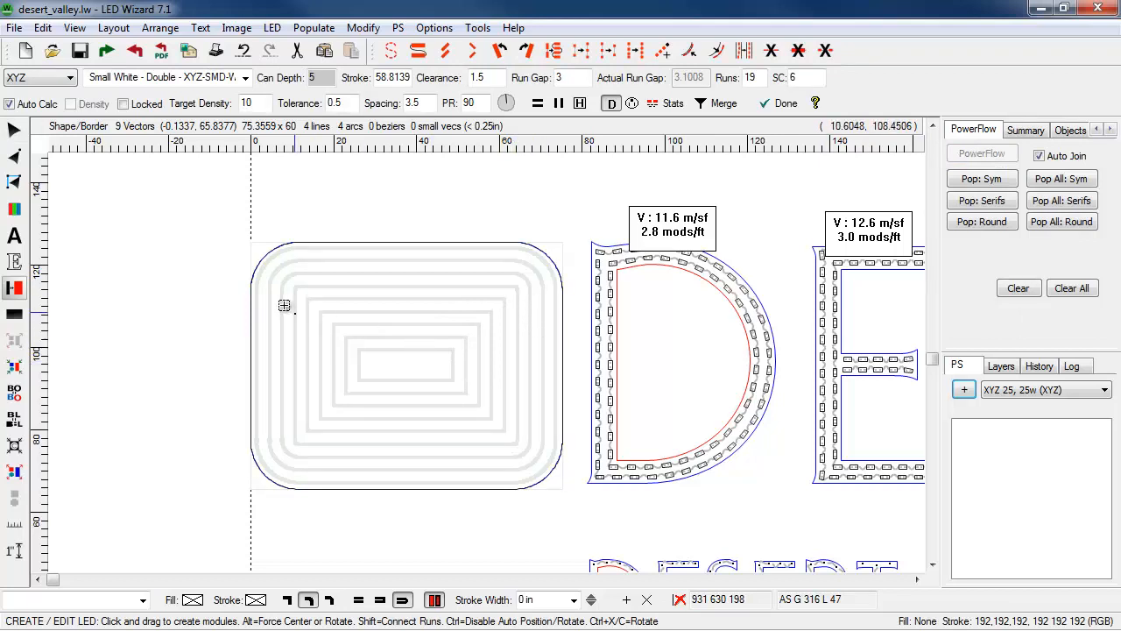
key(z)
drag(226, 215, 594, 392)
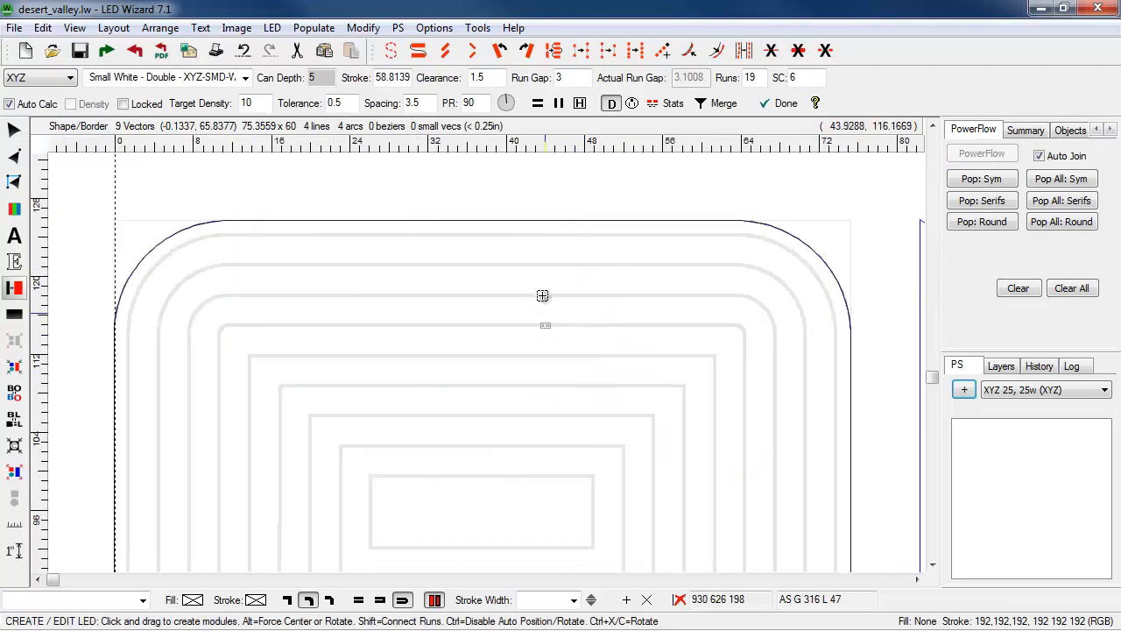
click(538, 104)
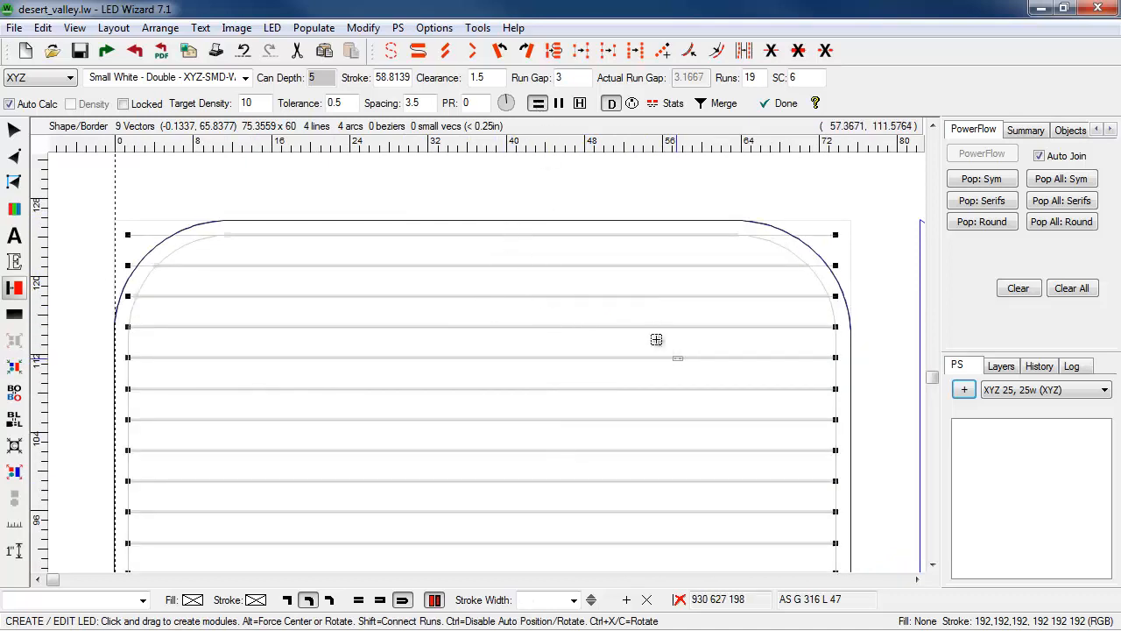
Choose Standard Cool White - Double modules for the rectangle with a clearance of 2.1 and a run gap of 4.
click(246, 78)
click(238, 291)
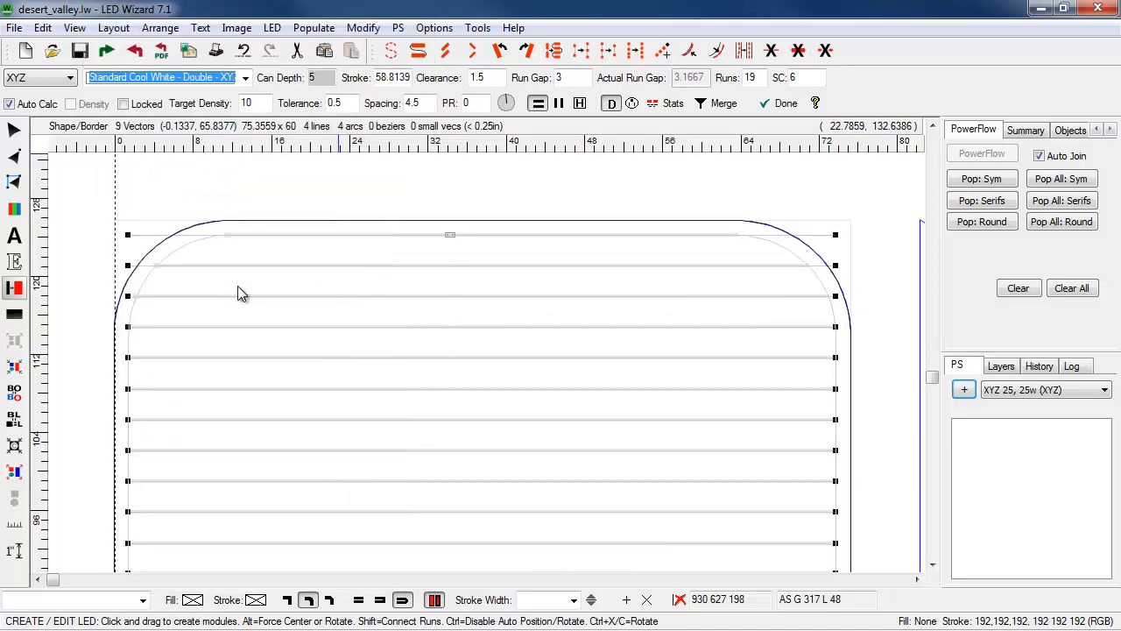
click(493, 76)
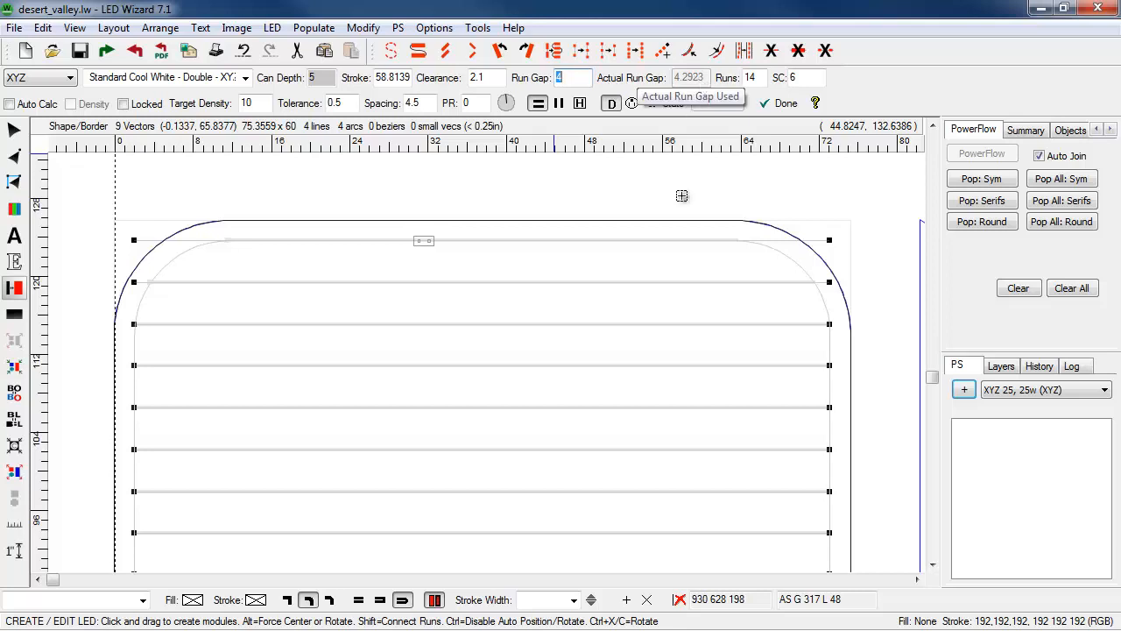
Try populating the rectangle's horizontal runs symmetrically, check the whole layout and clear the modules.
click(990, 180)
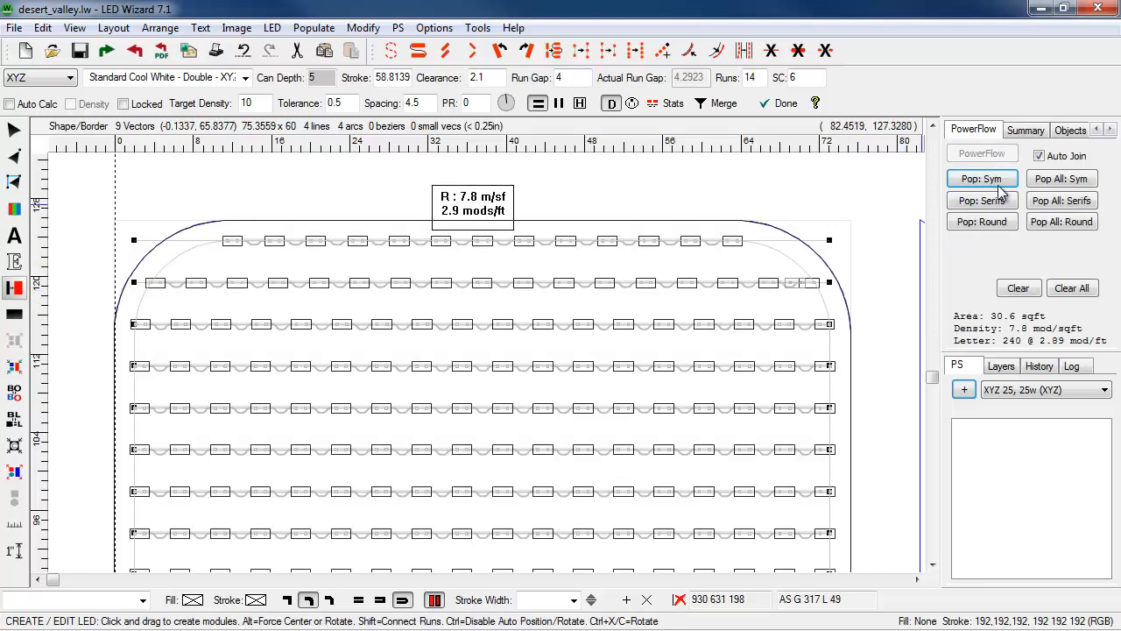
right_click(676, 295)
drag(586, 502, 202, 214)
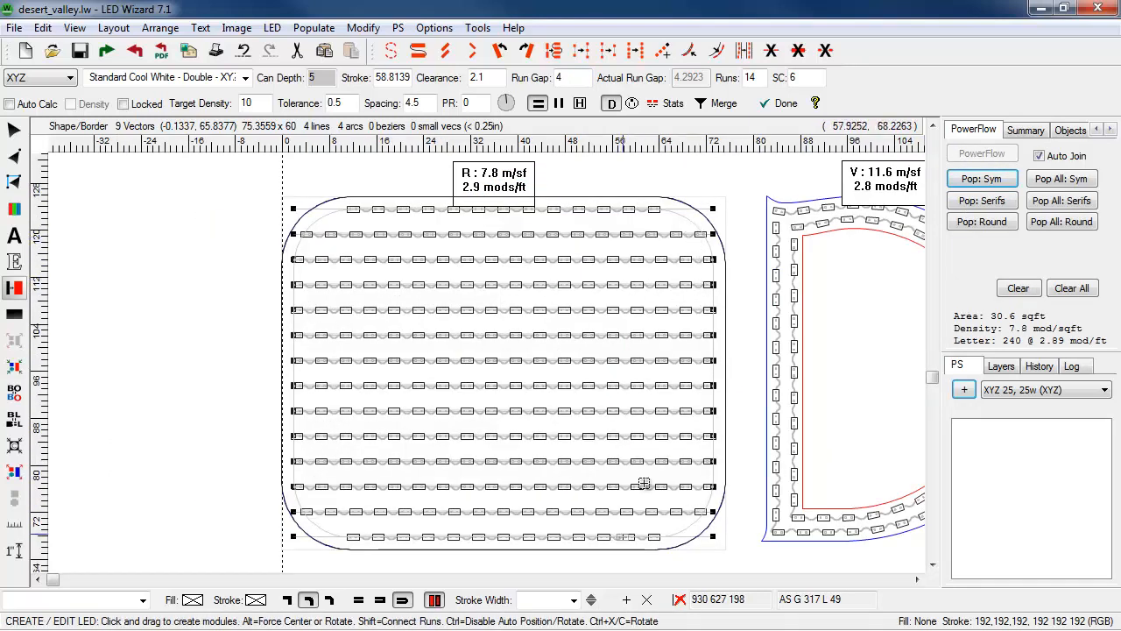
click(1019, 289)
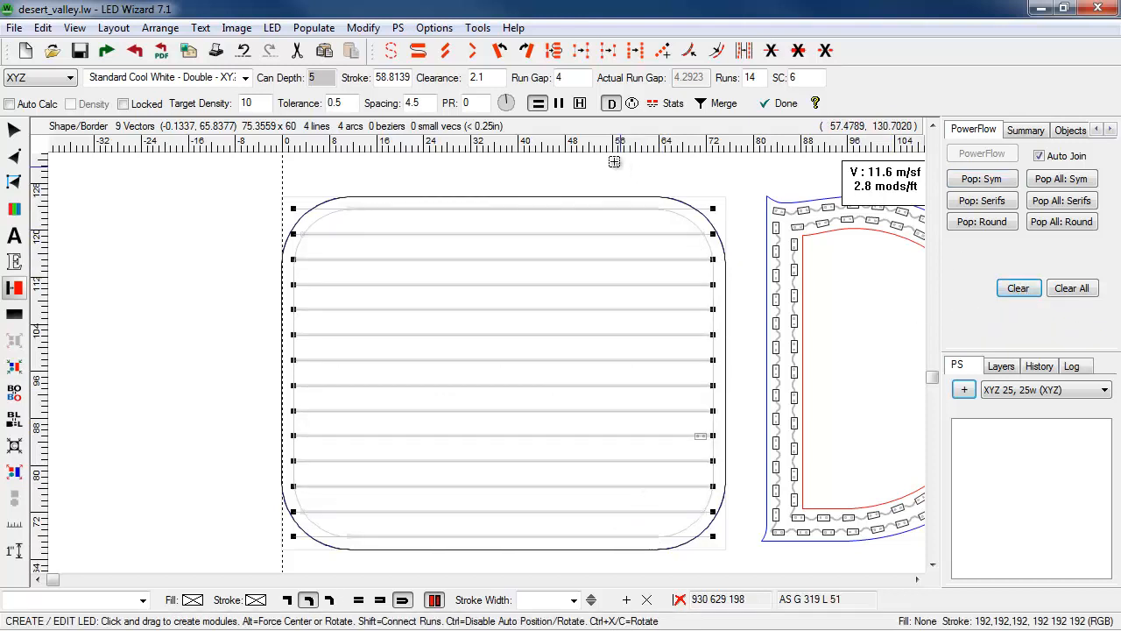
Try vertical parallel runs in the rectangle, populate them symmetrically and clear the modules.
click(559, 103)
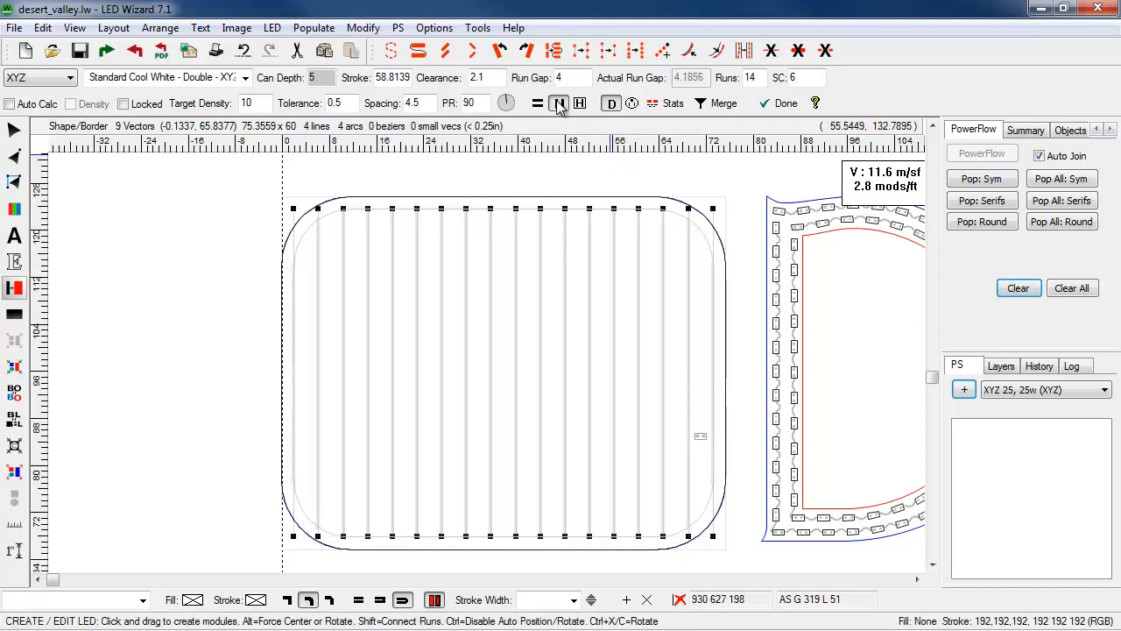
click(983, 180)
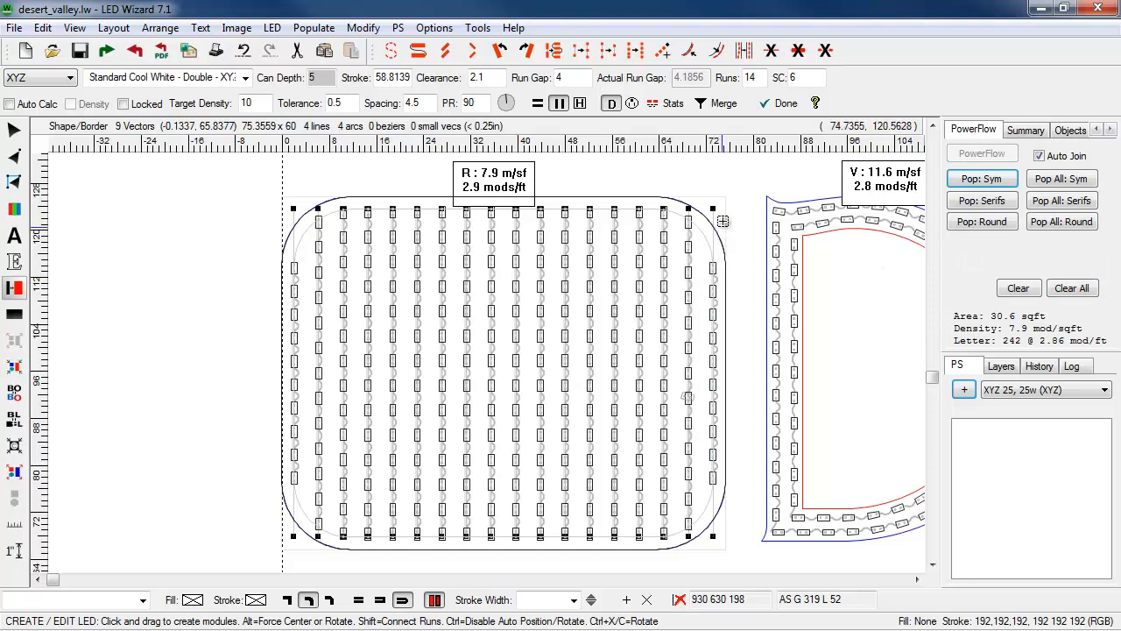
click(1009, 289)
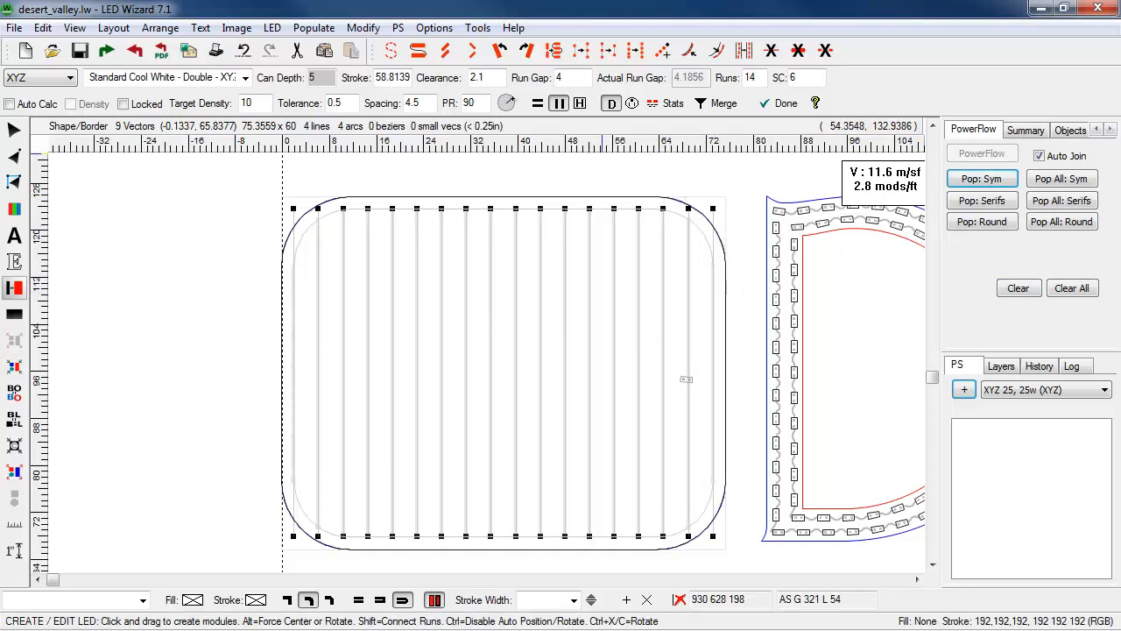
Angle the rectangle's parallel runs at 35.5, populate them symmetrically and clear the modules.
click(513, 98)
click(986, 179)
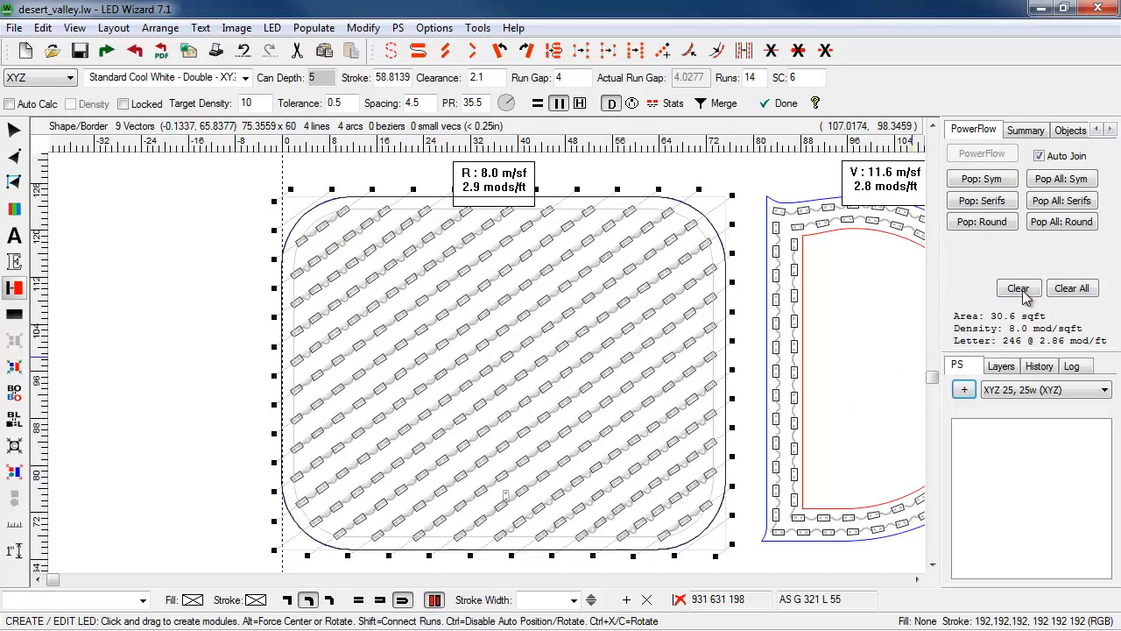
click(1022, 292)
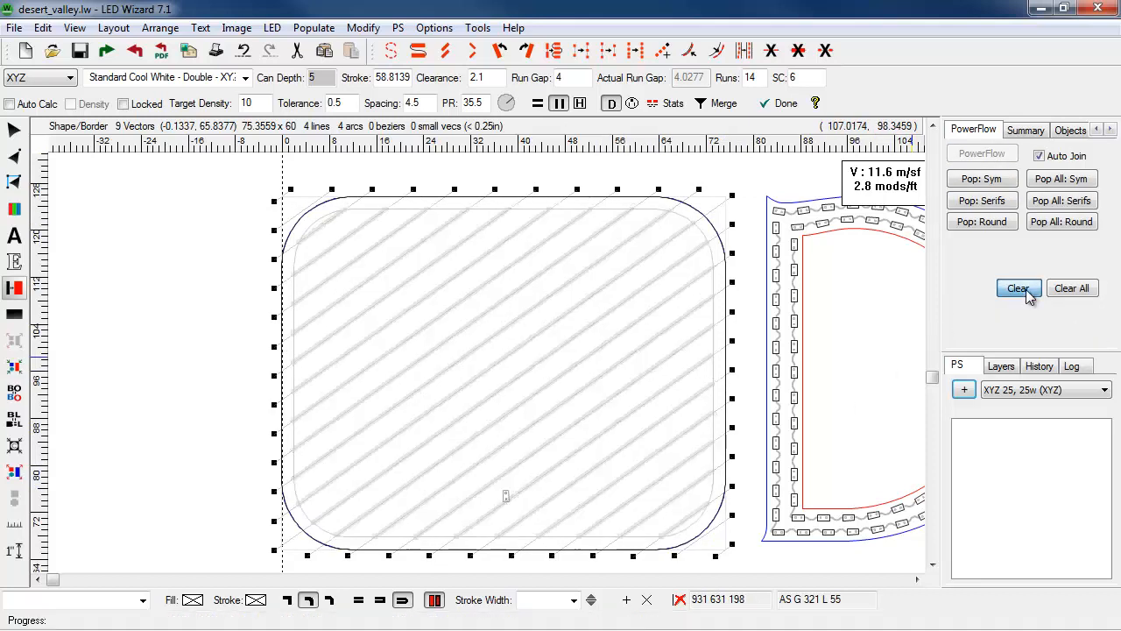
Add a perimeter run around the rectangle's 35.5-angle parallel runs, populate the layout symmetrically and clear the modules.
click(580, 104)
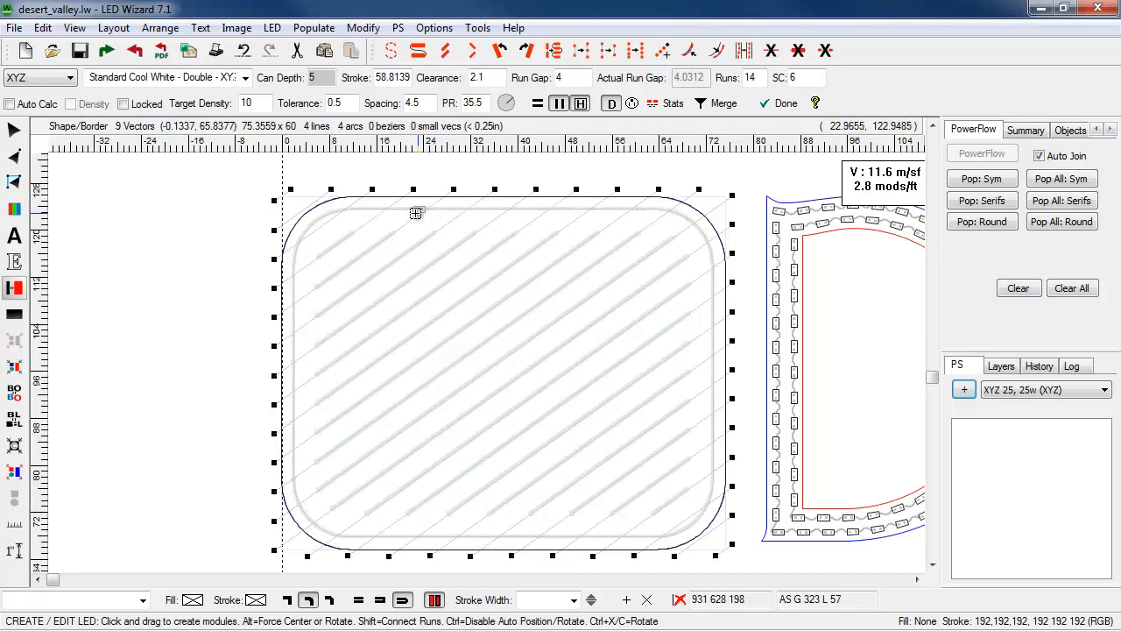
click(971, 194)
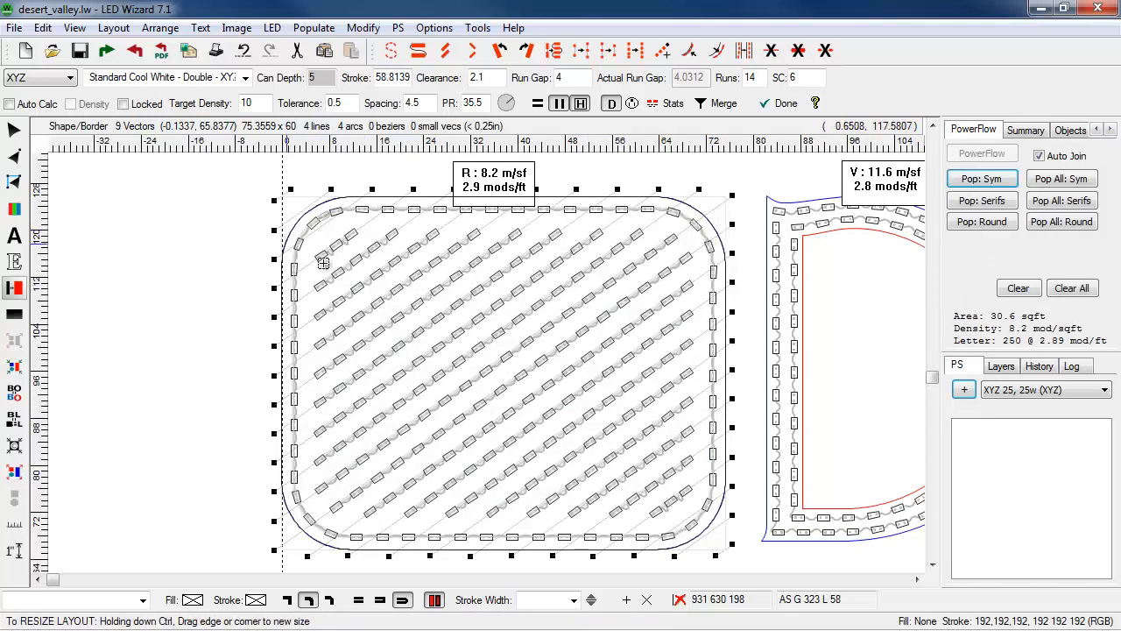
click(1010, 288)
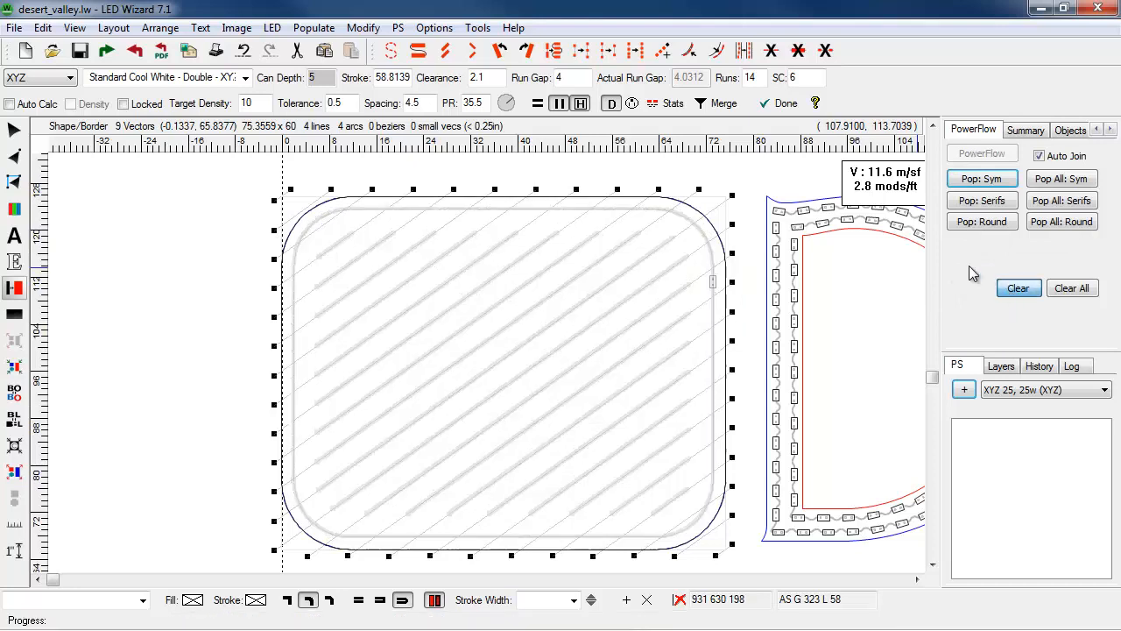
Switch the rectangle's inner parallel runs to horizontal, keeping the perimeter run, and populate the layout symmetrically.
click(537, 104)
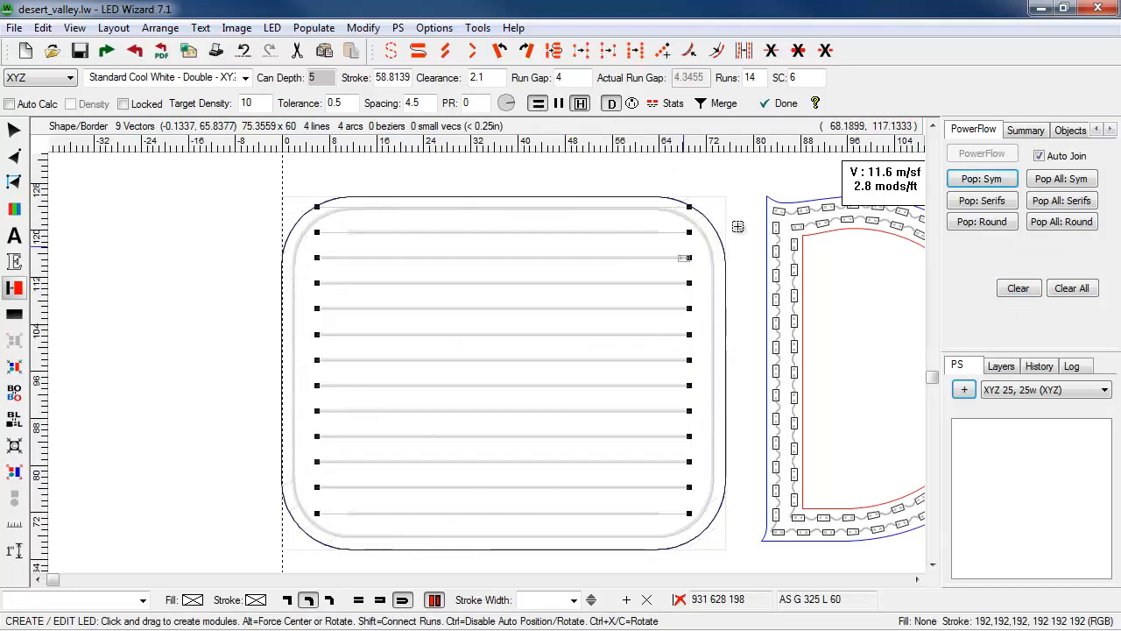
click(979, 181)
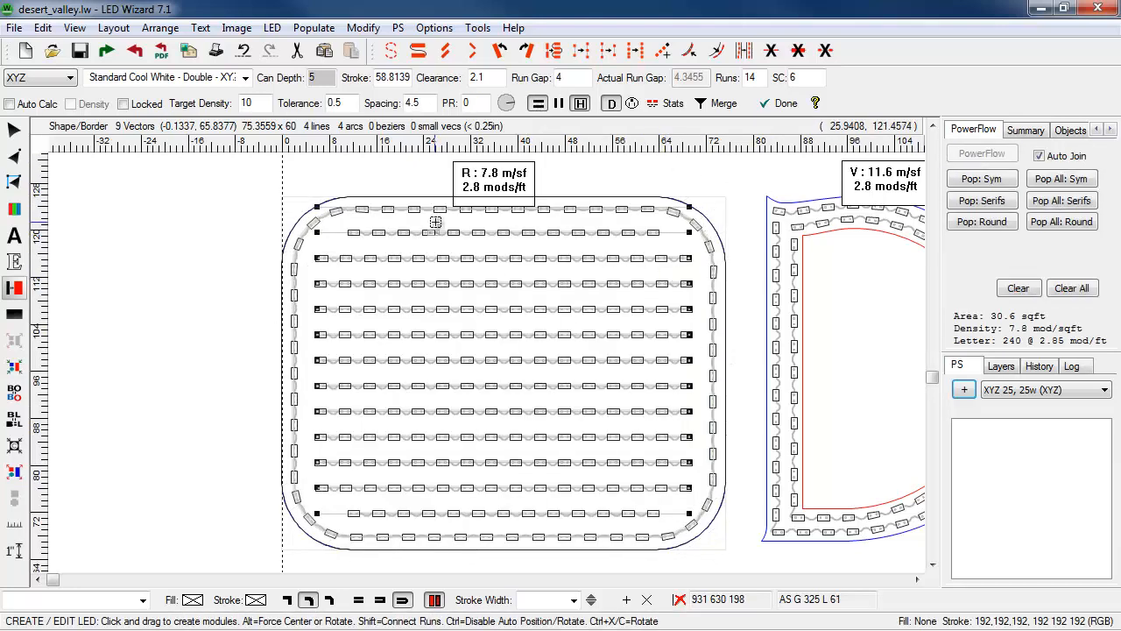
drag(274, 200, 773, 390)
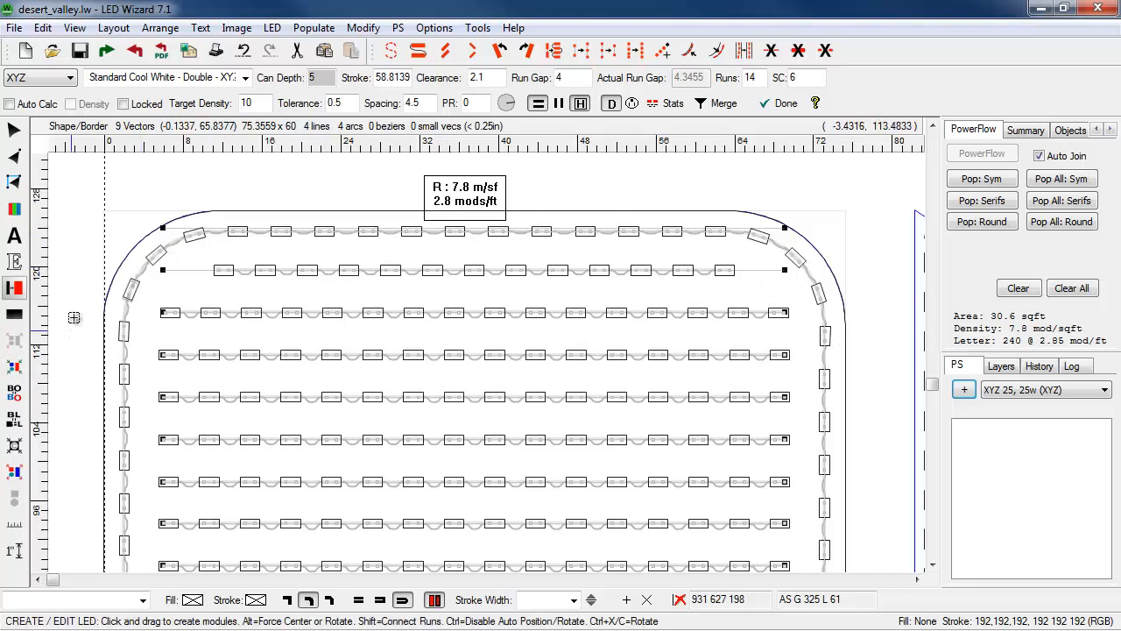
scroll(531, 313, down, 1)
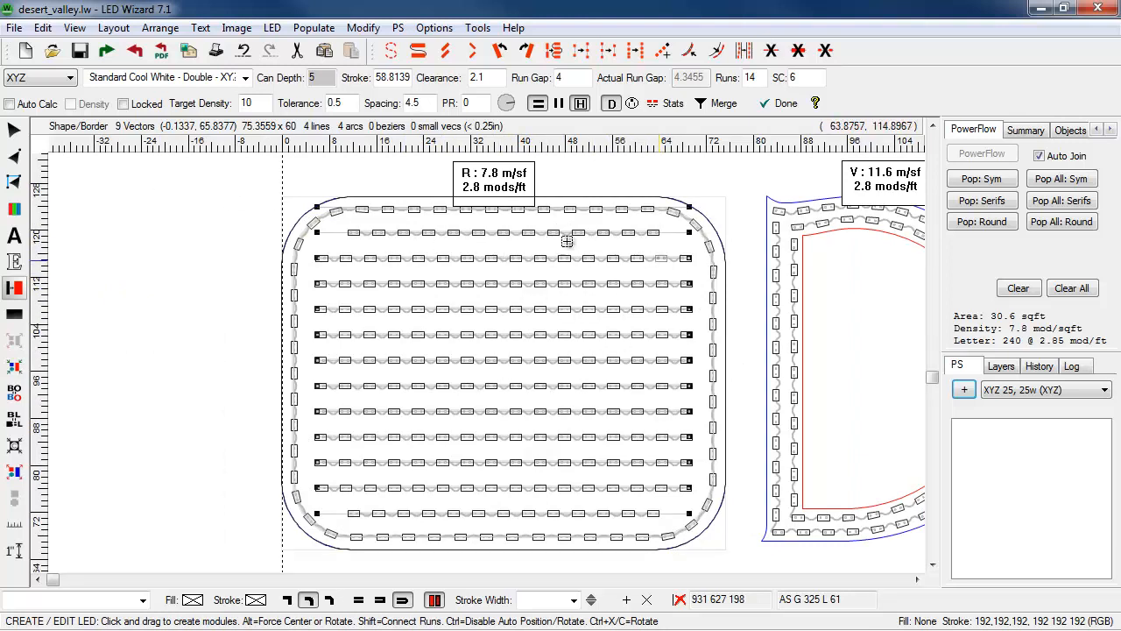
click(14, 134)
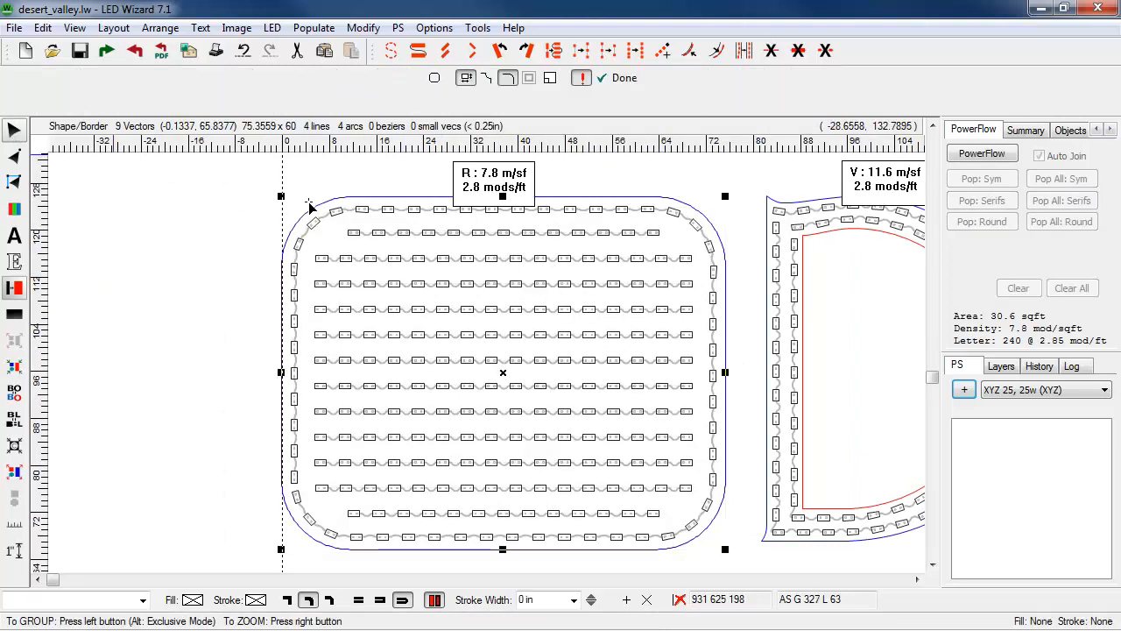
Start PowerFlow on the smallest DESERT VALLEY RADIOLOGY lettering and pick the final Y of RADIOLOGY for module editing.
right_click(354, 178)
right_click(408, 253)
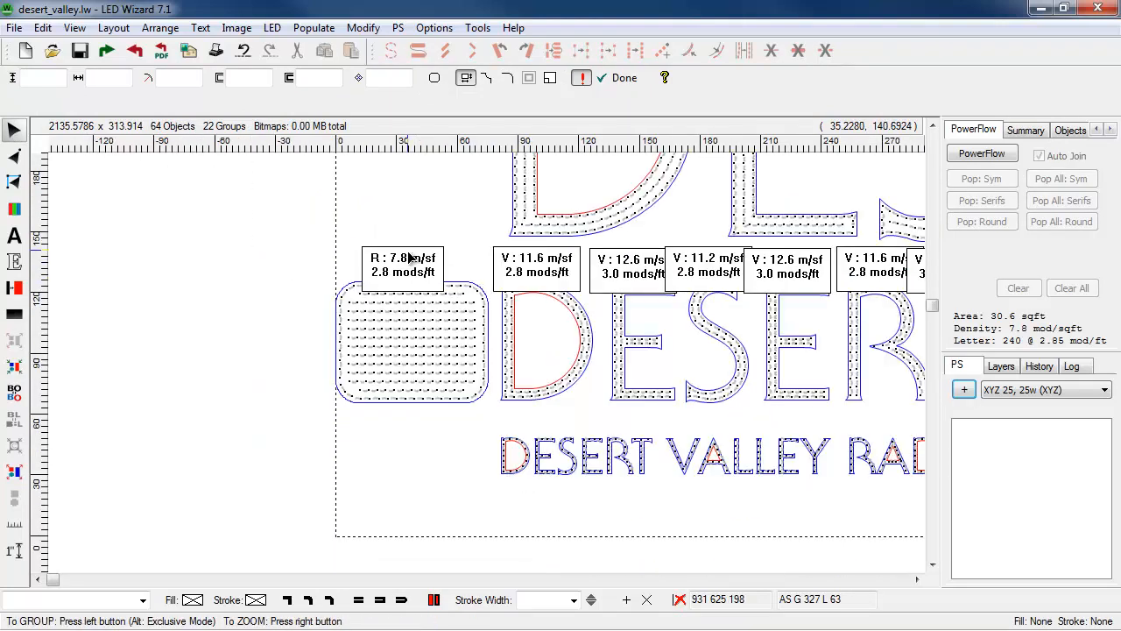
right_click(408, 253)
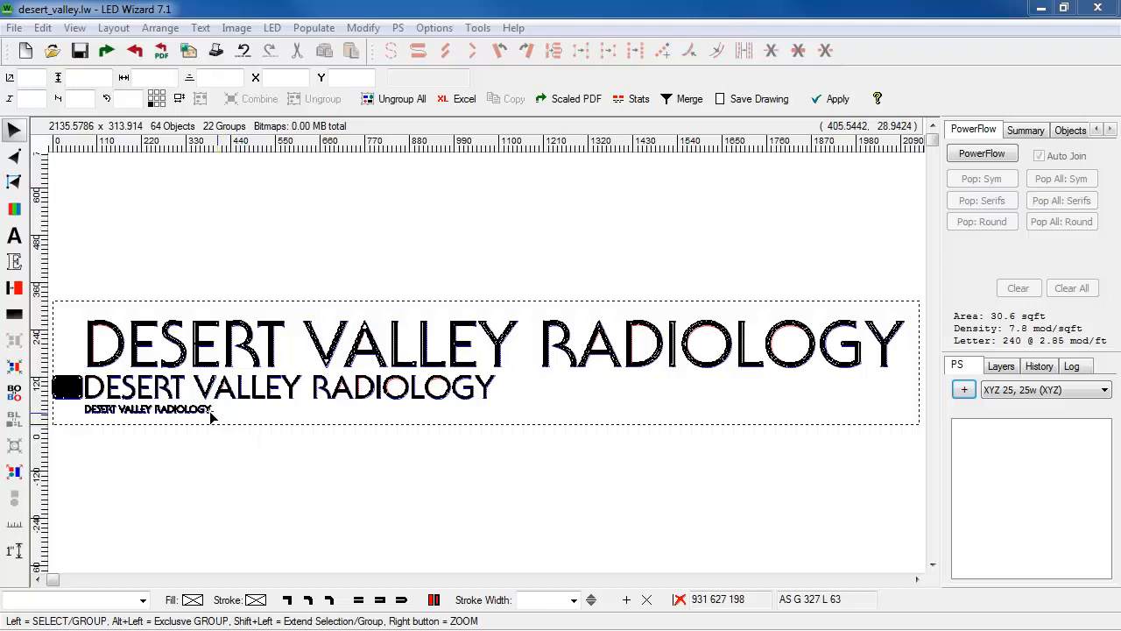
drag(218, 418, 131, 393)
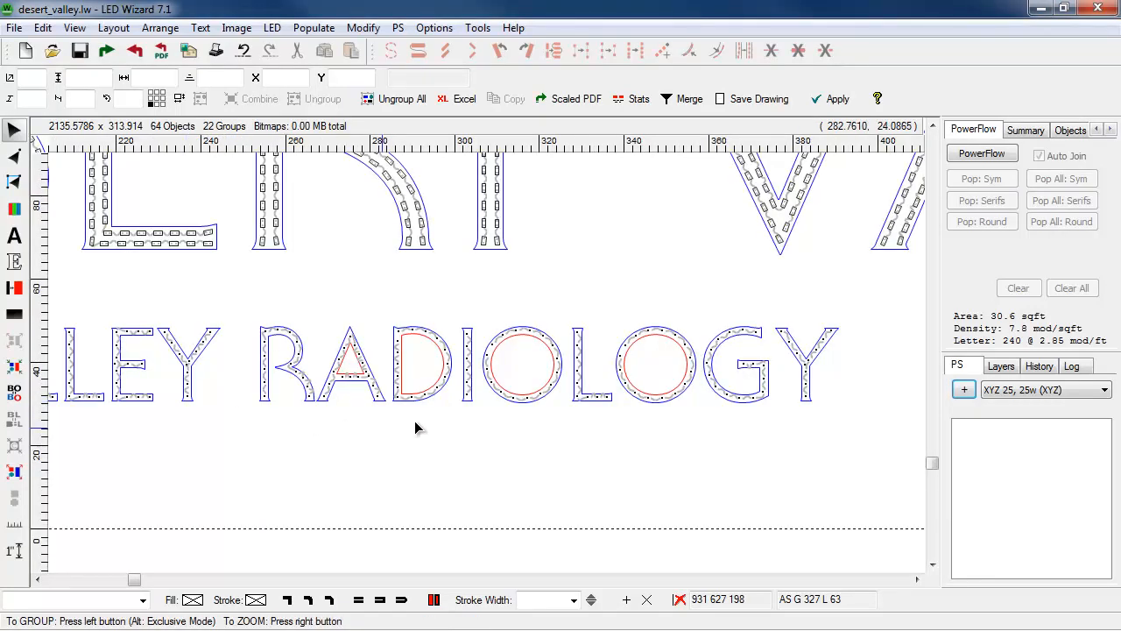
click(625, 368)
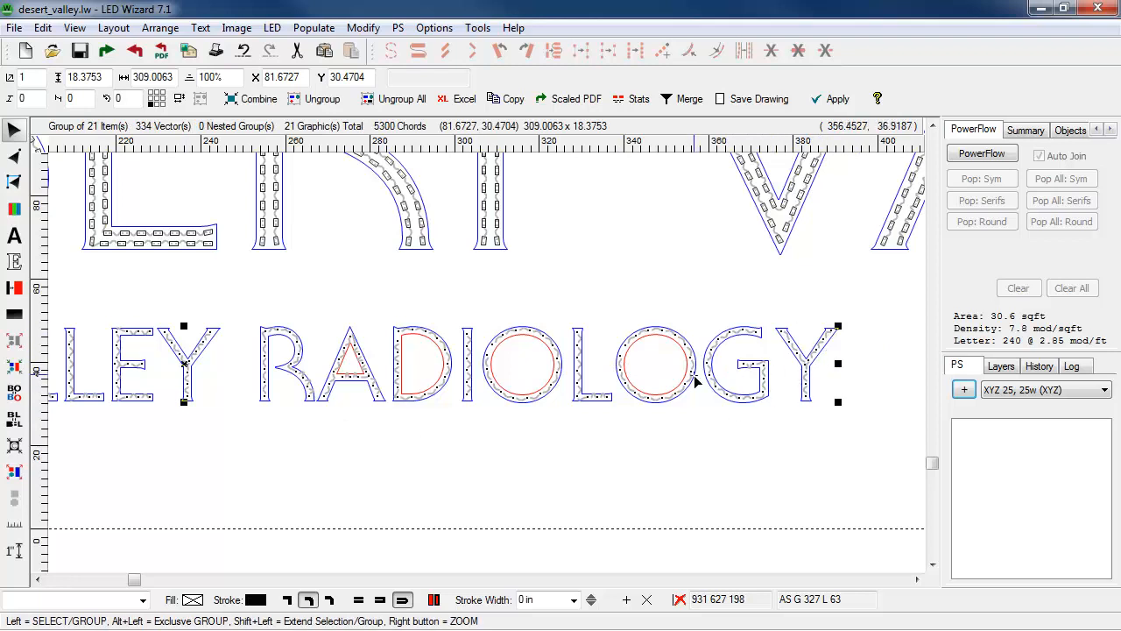
click(999, 156)
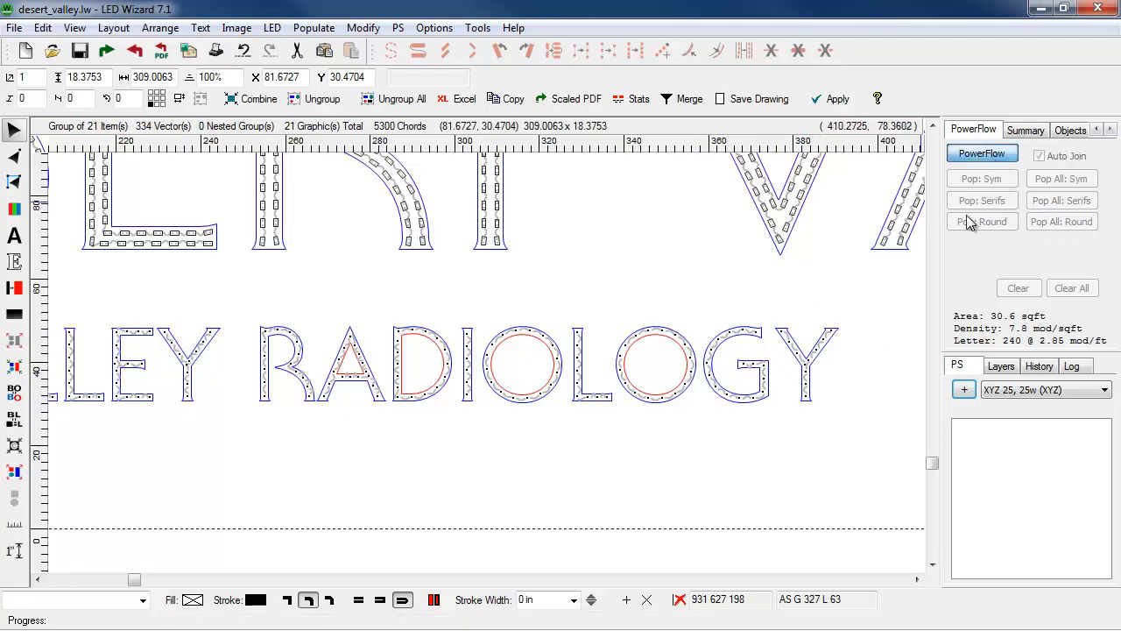
drag(780, 346, 771, 316)
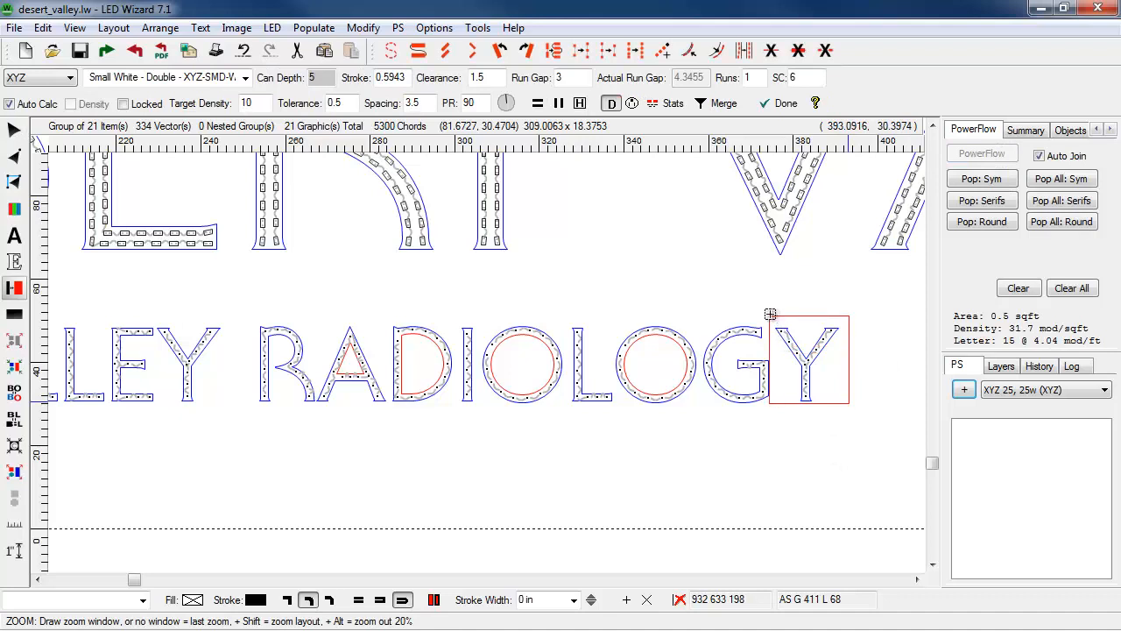
click(474, 382)
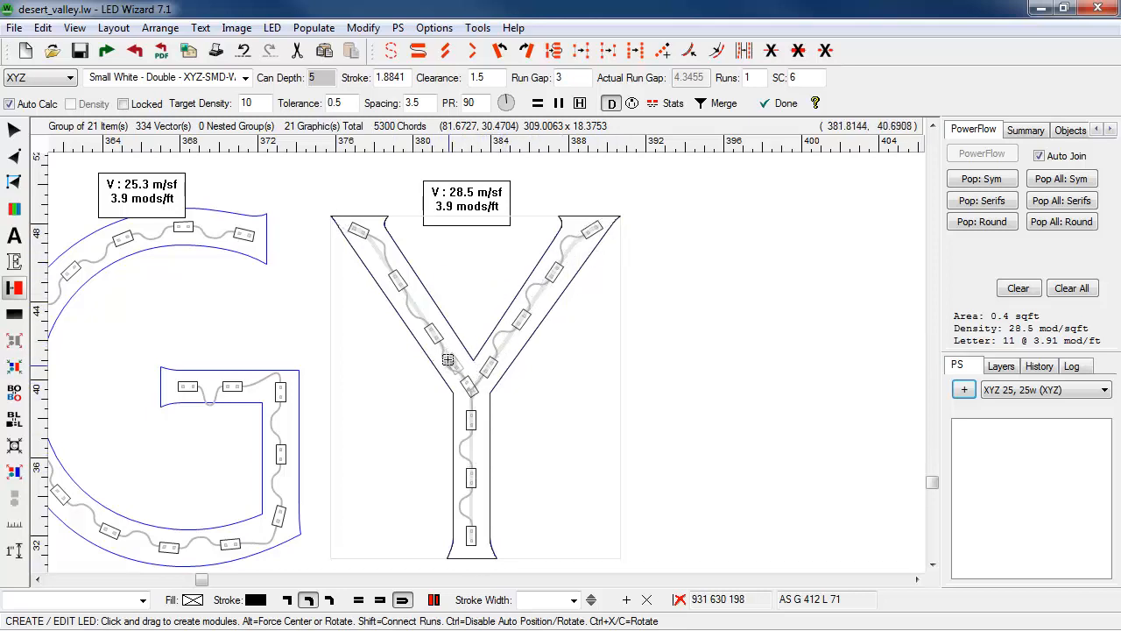
Reposition the two uppermost modules on the left arm of the final Y by sliding them along their run.
drag(357, 229, 372, 247)
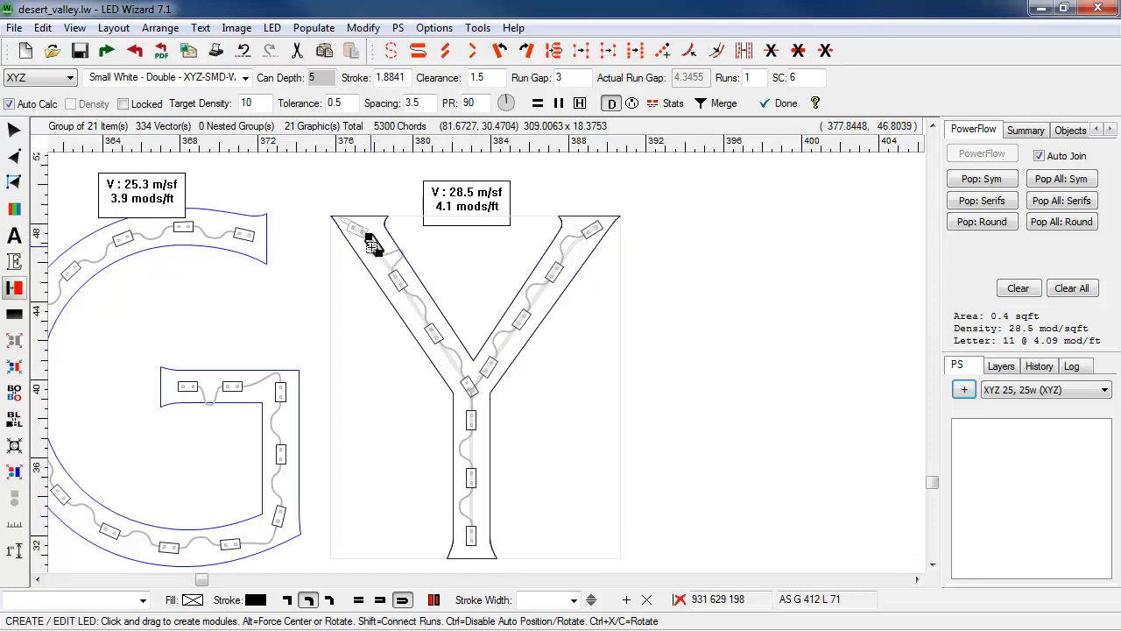
scroll(372, 249, up, 2)
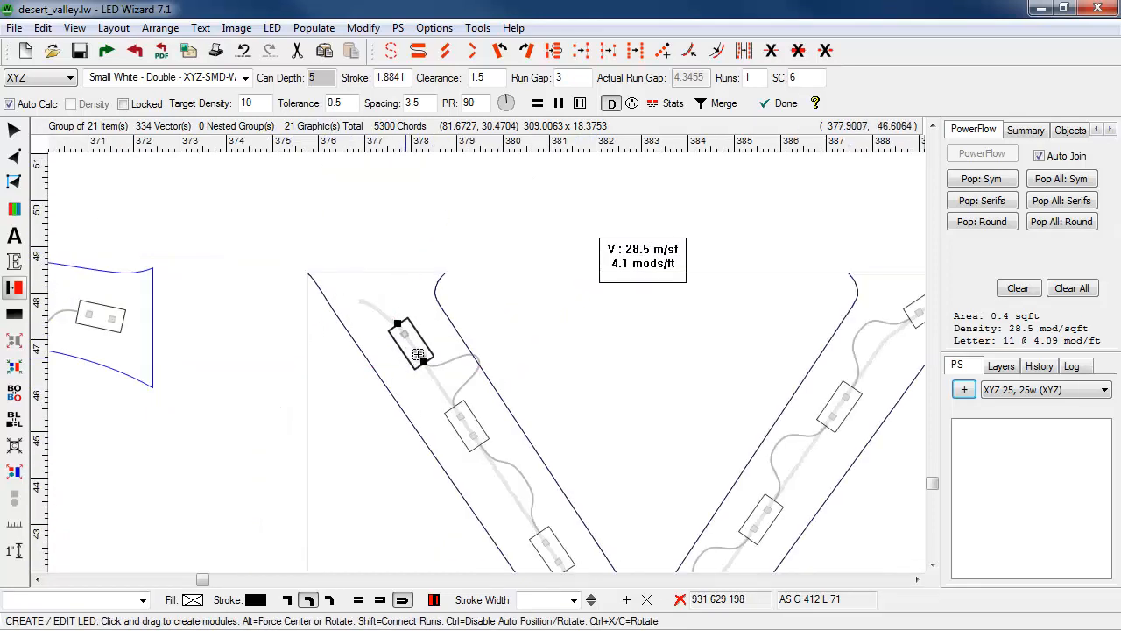
drag(393, 325, 393, 349)
drag(467, 428, 485, 449)
mouse_move(826, 408)
mouse_down()
mouse_move(847, 393)
mouse_move(840, 407)
mouse_up()
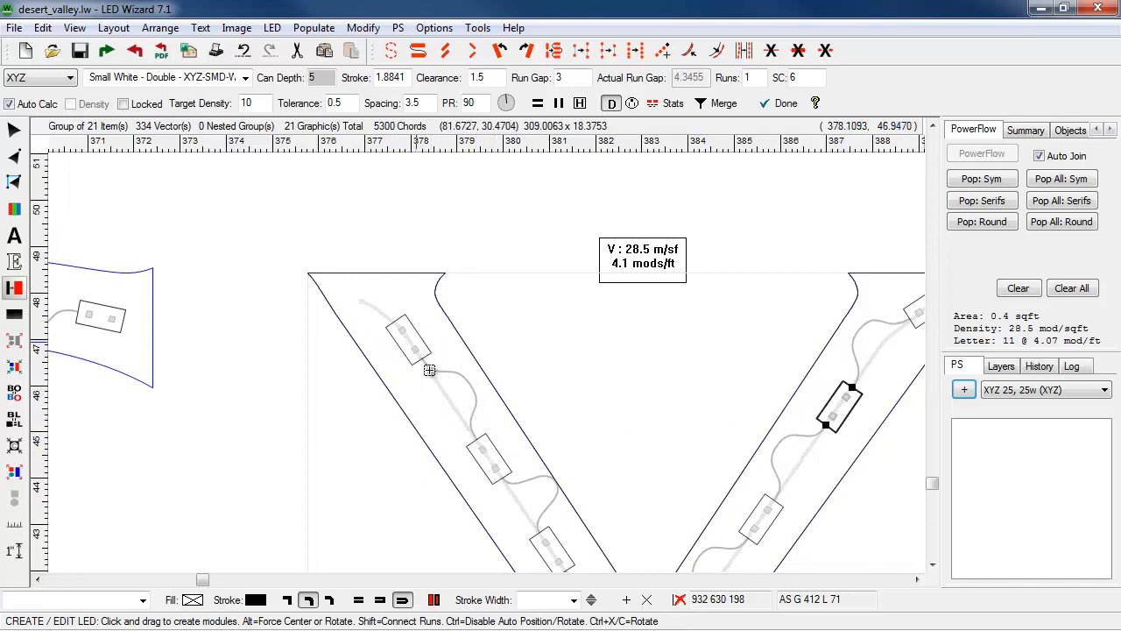
drag(502, 461, 461, 403)
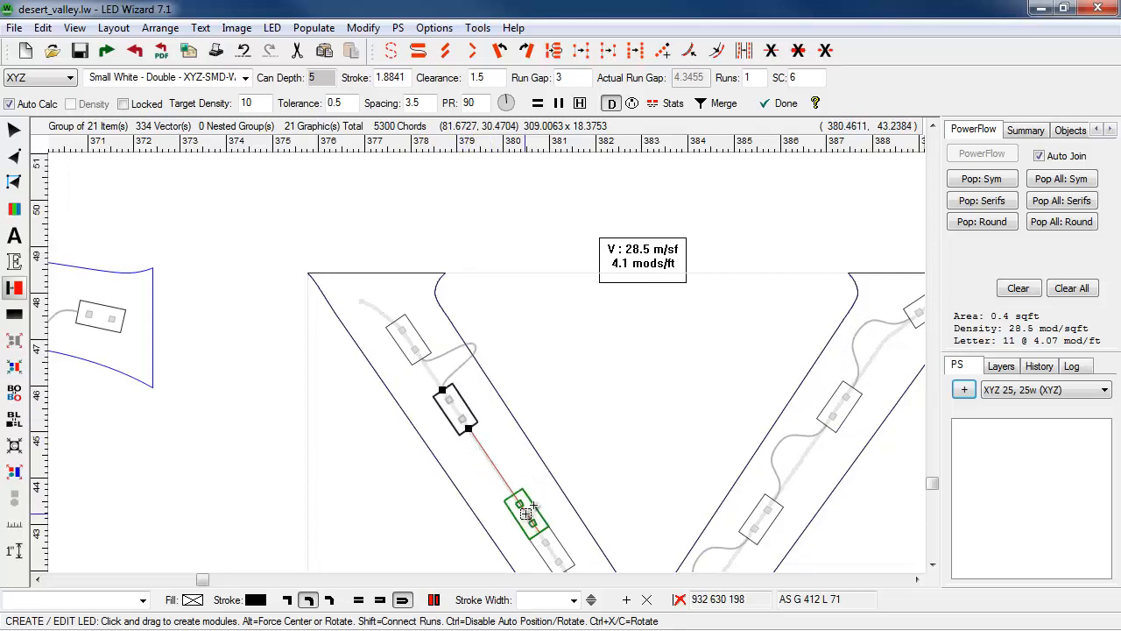
drag(532, 481, 477, 447)
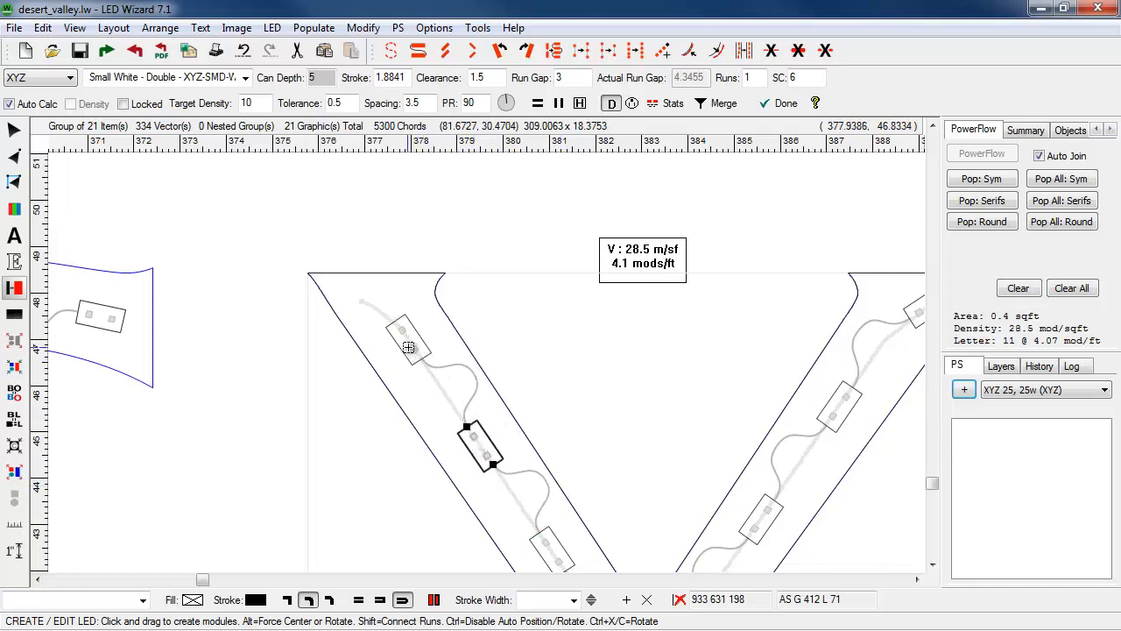
mouse_move(408, 347)
mouse_down()
mouse_move(434, 353)
mouse_move(350, 309)
mouse_move(346, 317)
mouse_move(428, 347)
mouse_move(407, 338)
mouse_up()
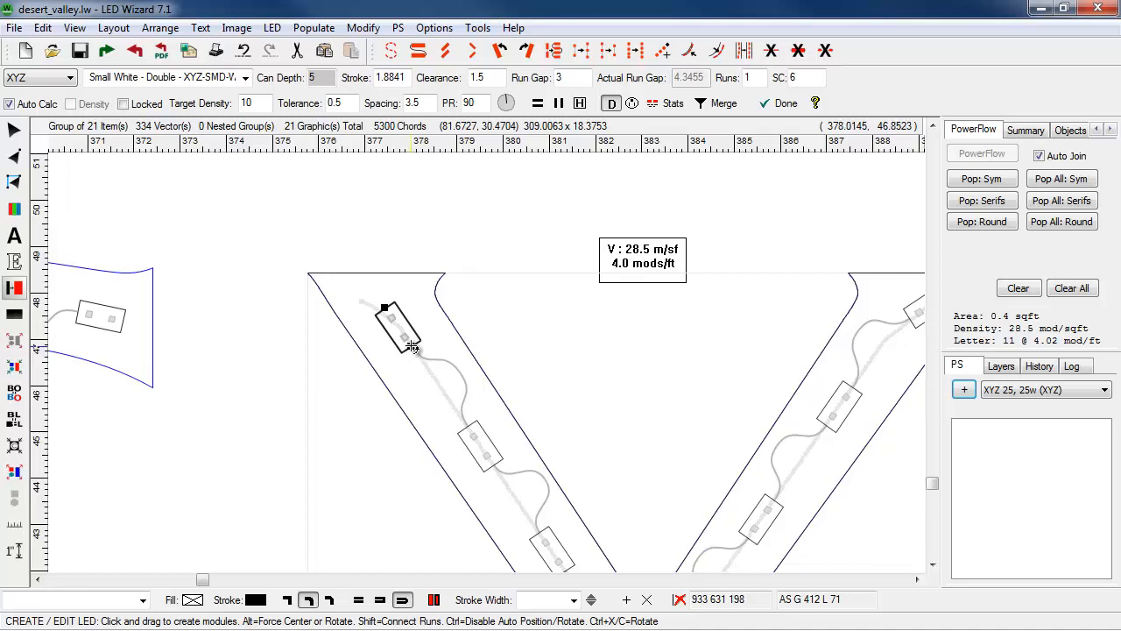
Rotate the top module of the Y's left arm to horizontal and move it up into the serif.
drag(413, 348, 432, 327)
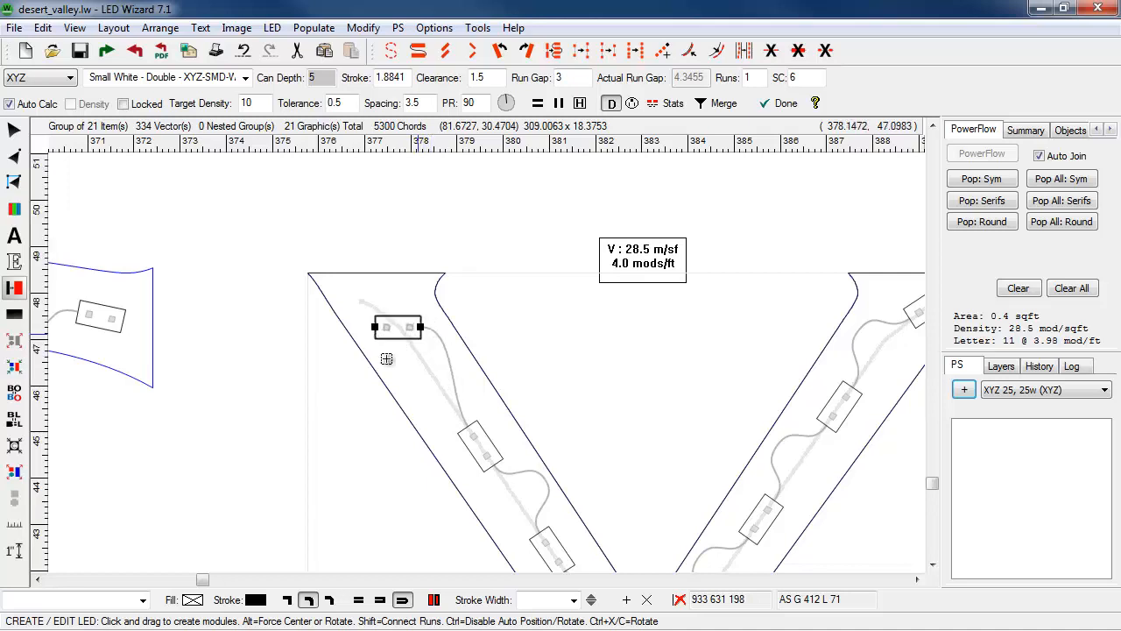
key(z)
drag(349, 378, 495, 264)
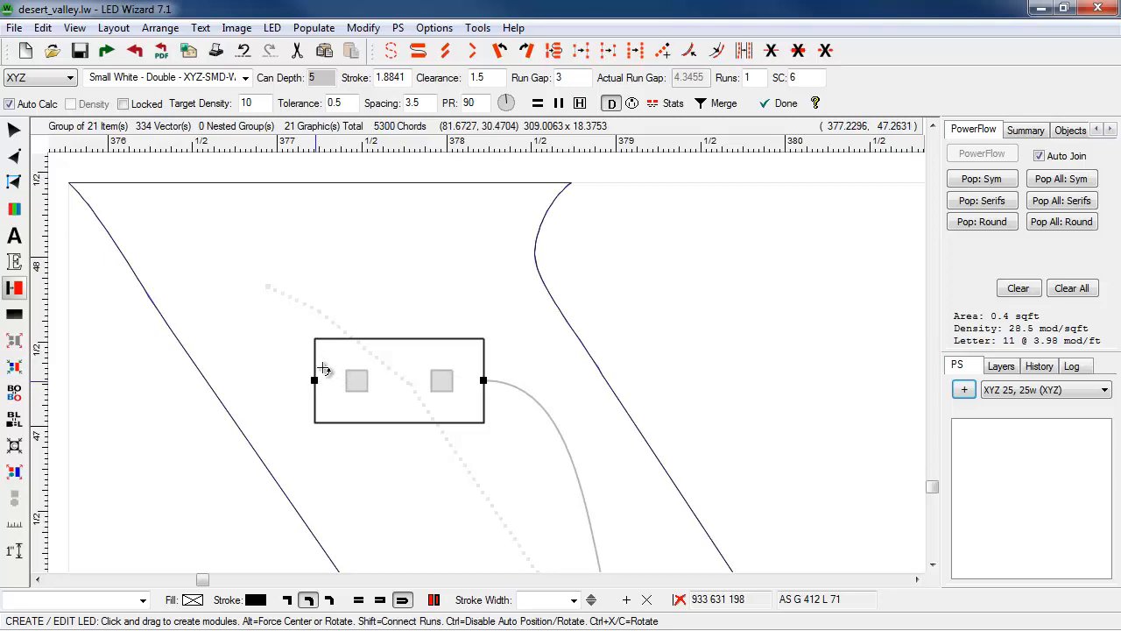
mouse_move(323, 369)
mouse_down()
mouse_move(315, 360)
mouse_move(310, 377)
mouse_up()
key(F3)
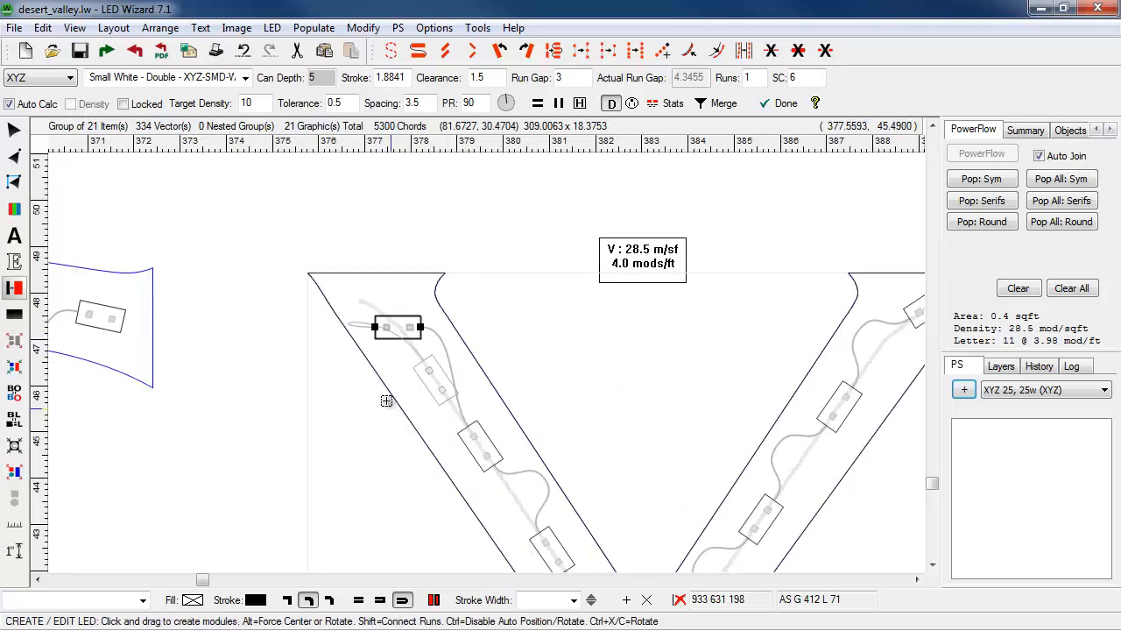
drag(403, 329, 388, 313)
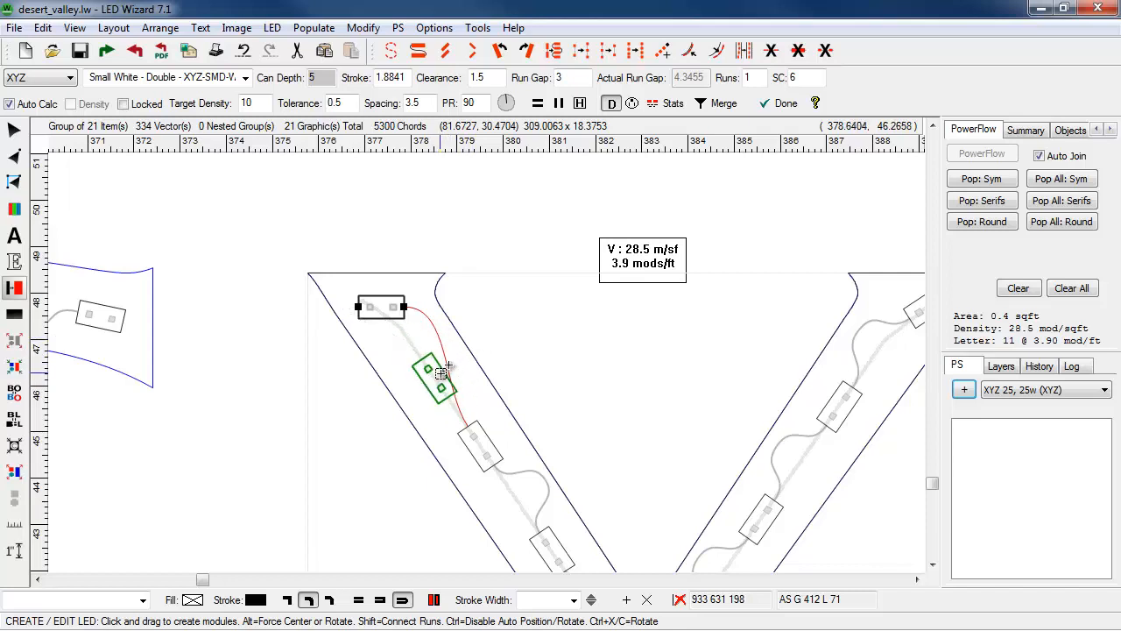
Insert an extra module below the top one on the Y's left arm and respace the modules down the arm.
click(441, 372)
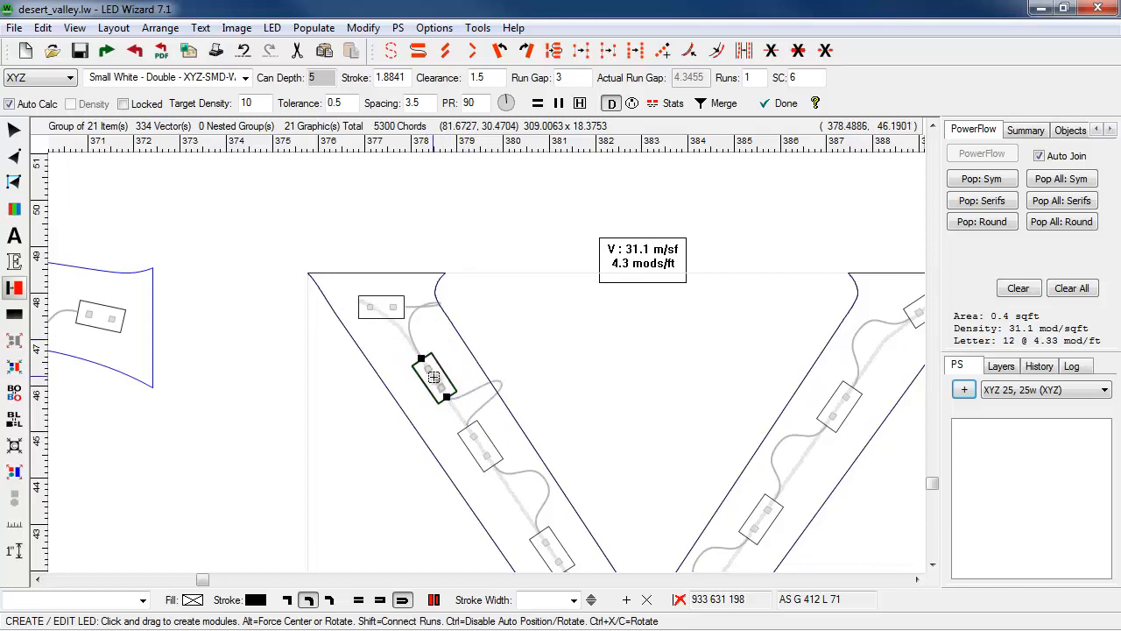
drag(434, 377, 426, 365)
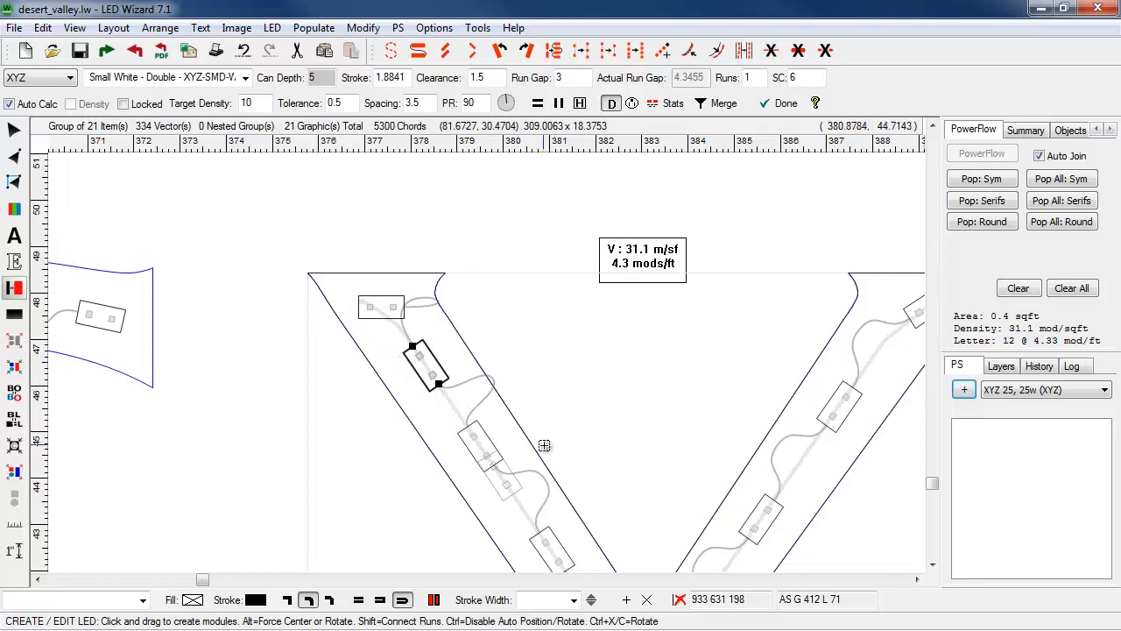
drag(491, 458, 501, 469)
key(F3)
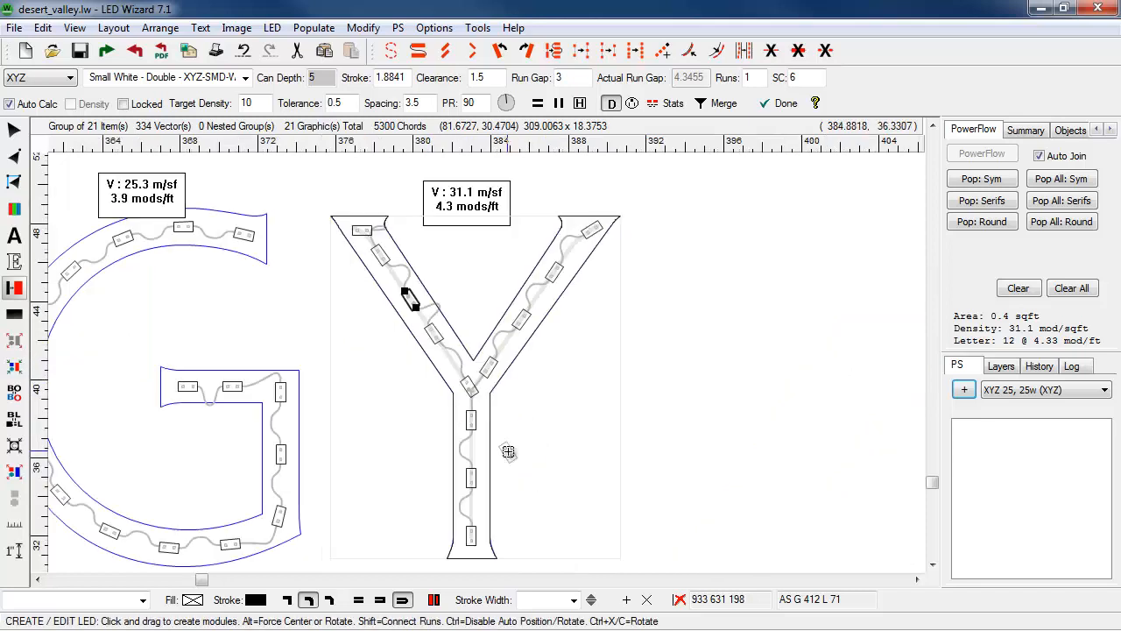
drag(433, 336, 438, 341)
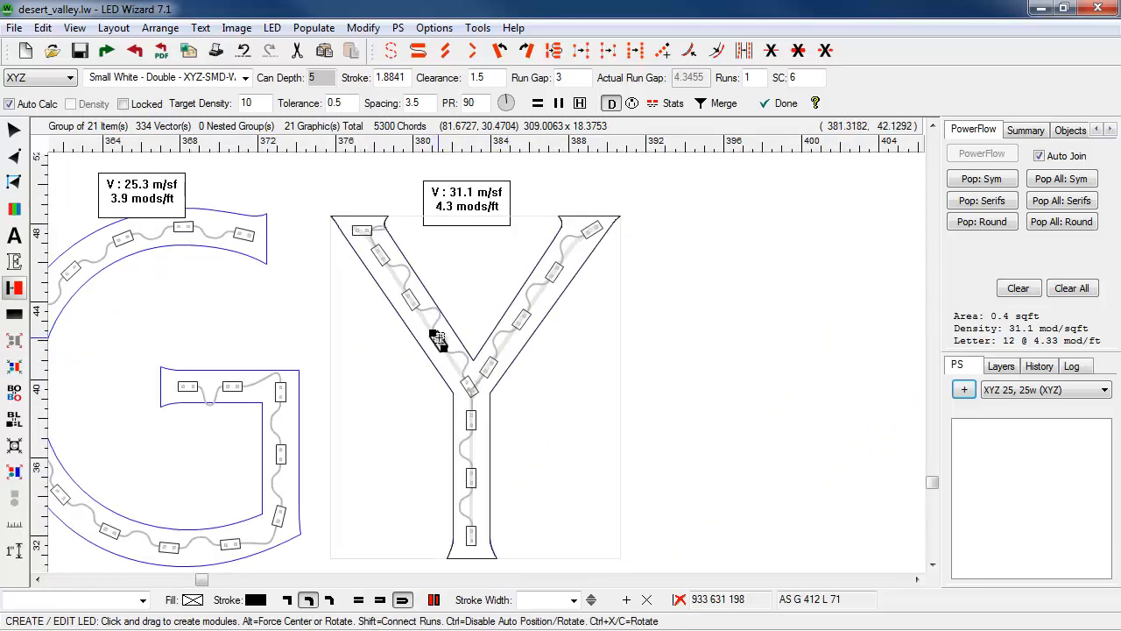
Select the module at the junction of the final Y's arms and stem.
key(F2)
drag(382, 293, 598, 498)
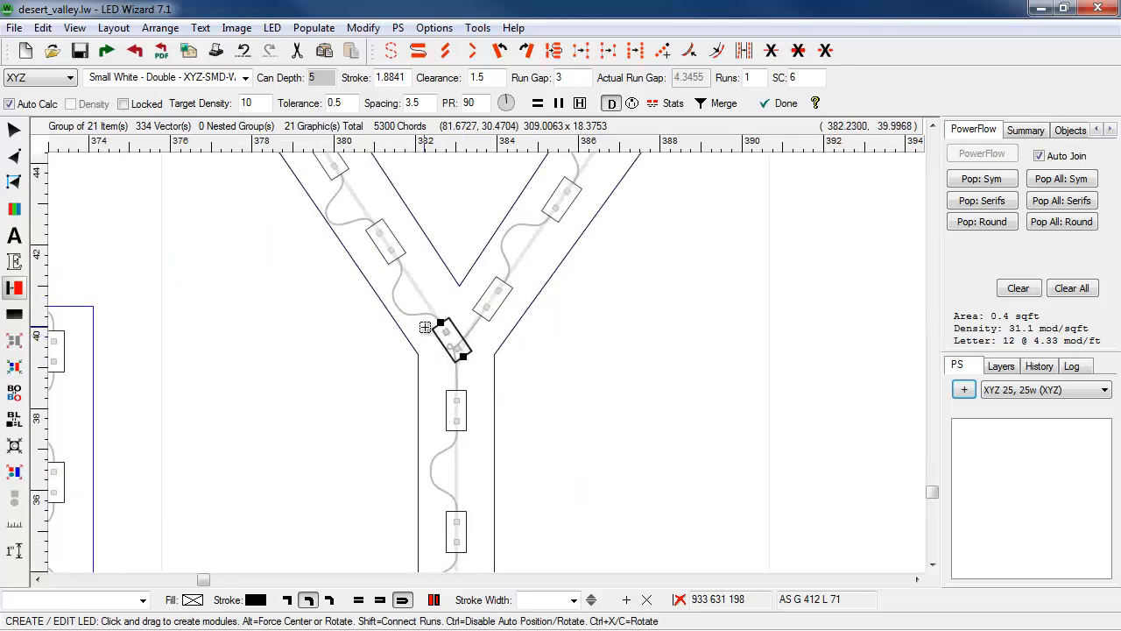
Delete the LED module at the Y's junction, then re-space the left arm's modules and add one at its lower end.
key(Delete)
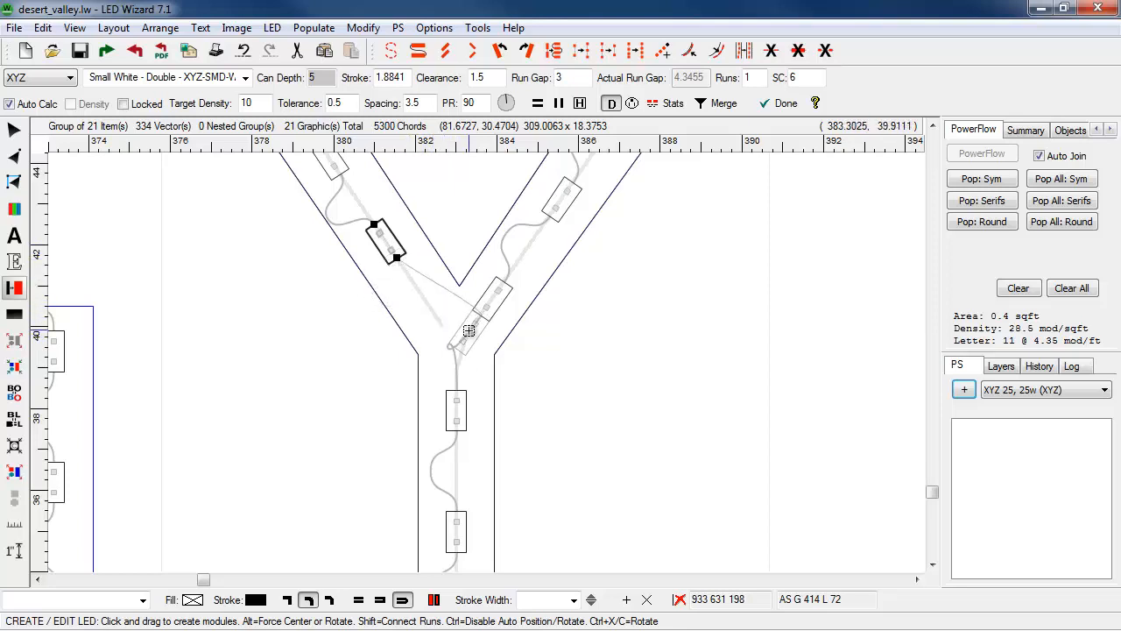
scroll(432, 293, down, 3)
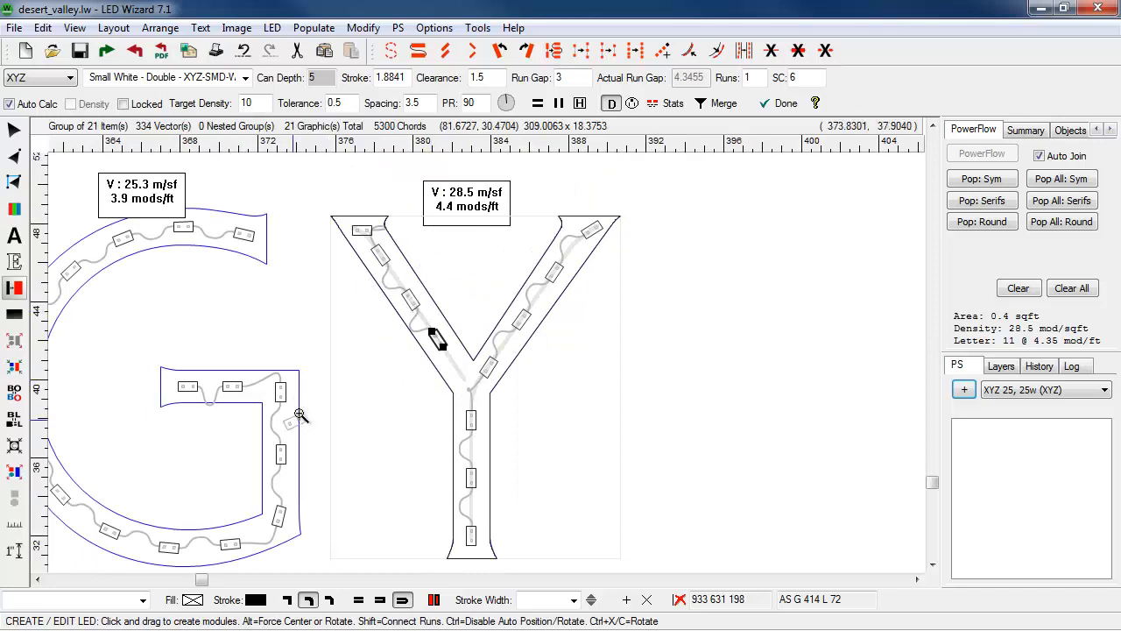
scroll(491, 375, up, 3)
drag(491, 375, 506, 407)
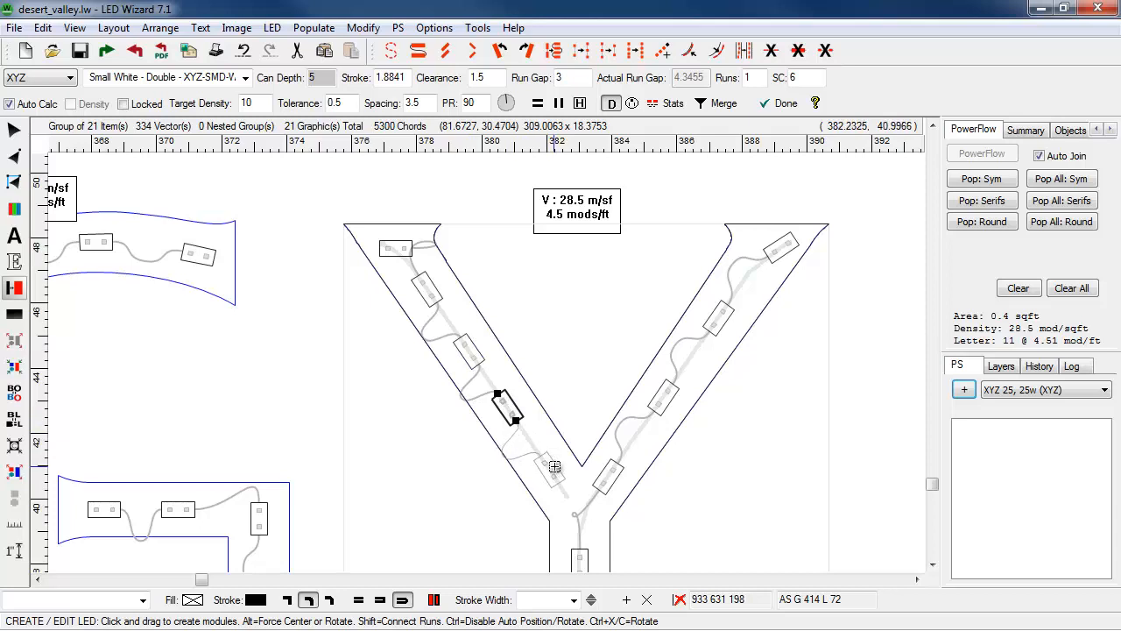
drag(550, 461, 464, 347)
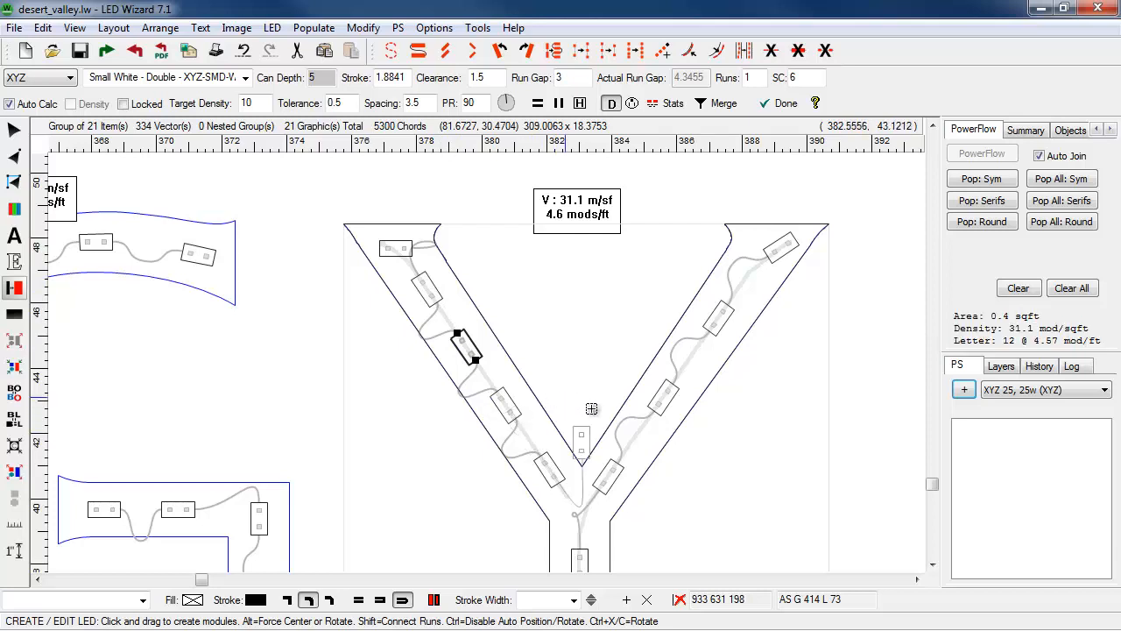
Rework the modules either side of the Y's junction so the two arms connect, and shift the right arm's next module upward.
click(605, 482)
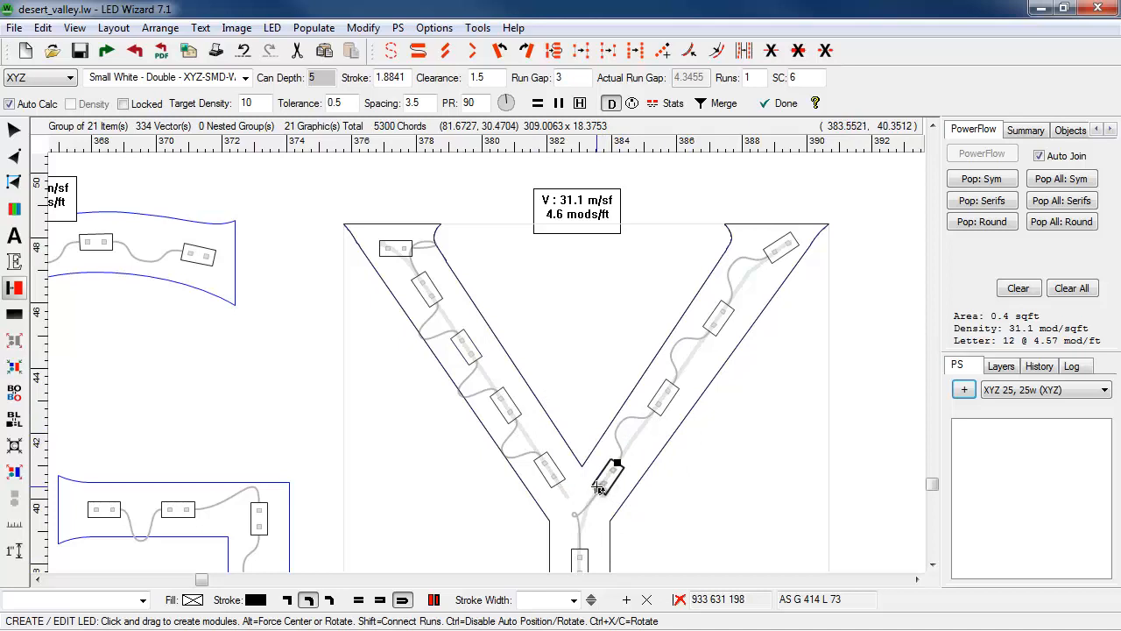
drag(607, 478, 556, 475)
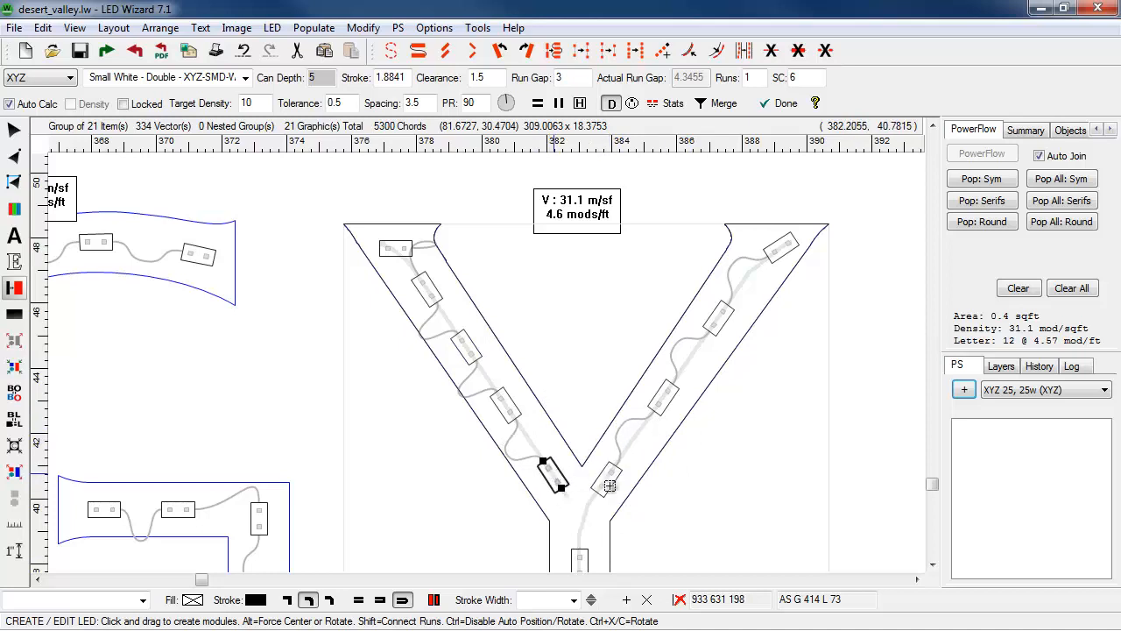
click(611, 474)
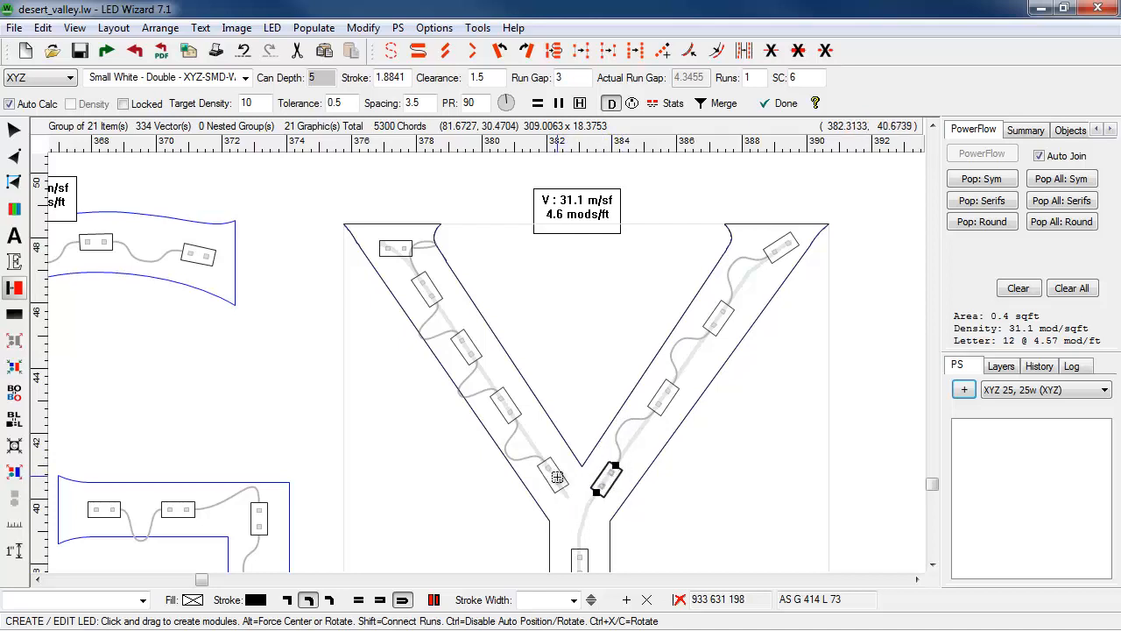
click(557, 477)
drag(614, 481, 616, 477)
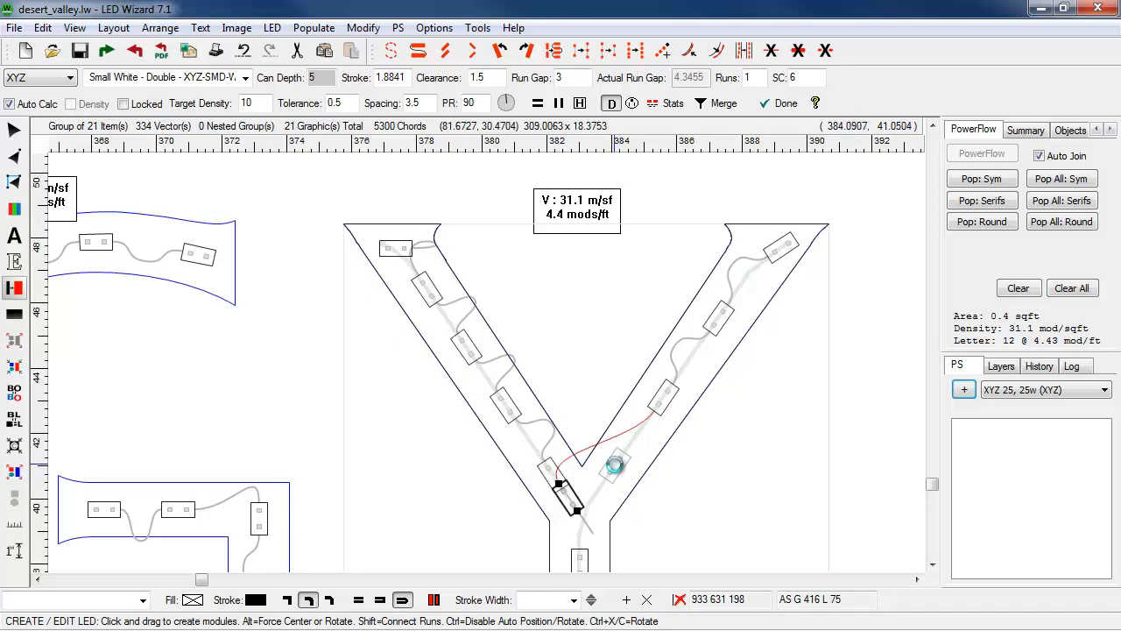
click(615, 465)
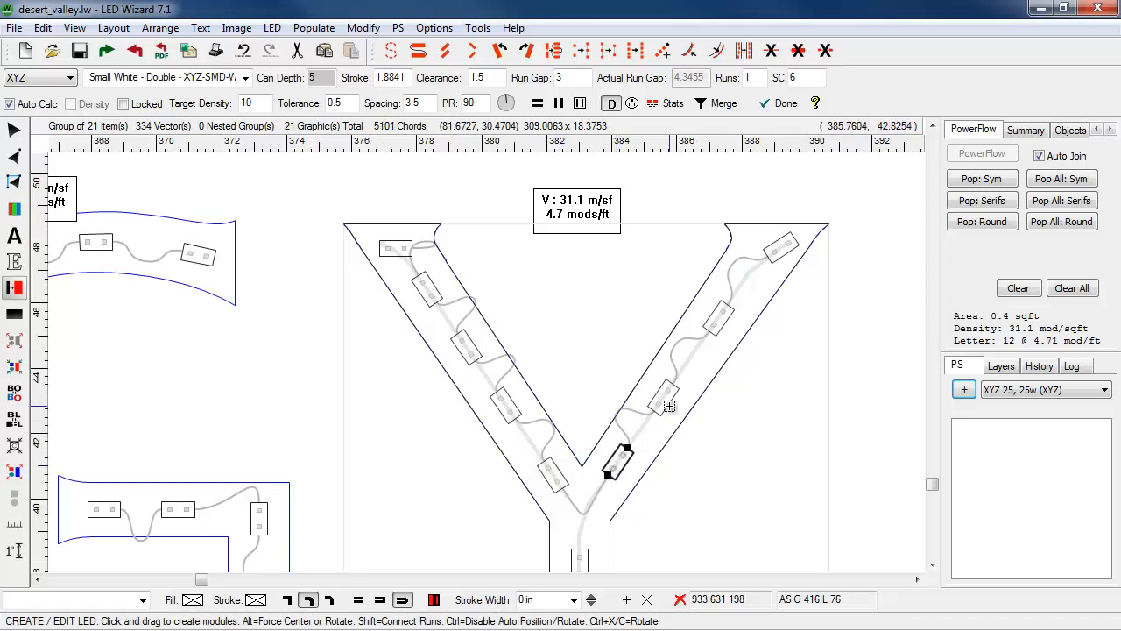
mouse_move(669, 406)
mouse_down()
mouse_move(671, 385)
mouse_move(677, 392)
mouse_up()
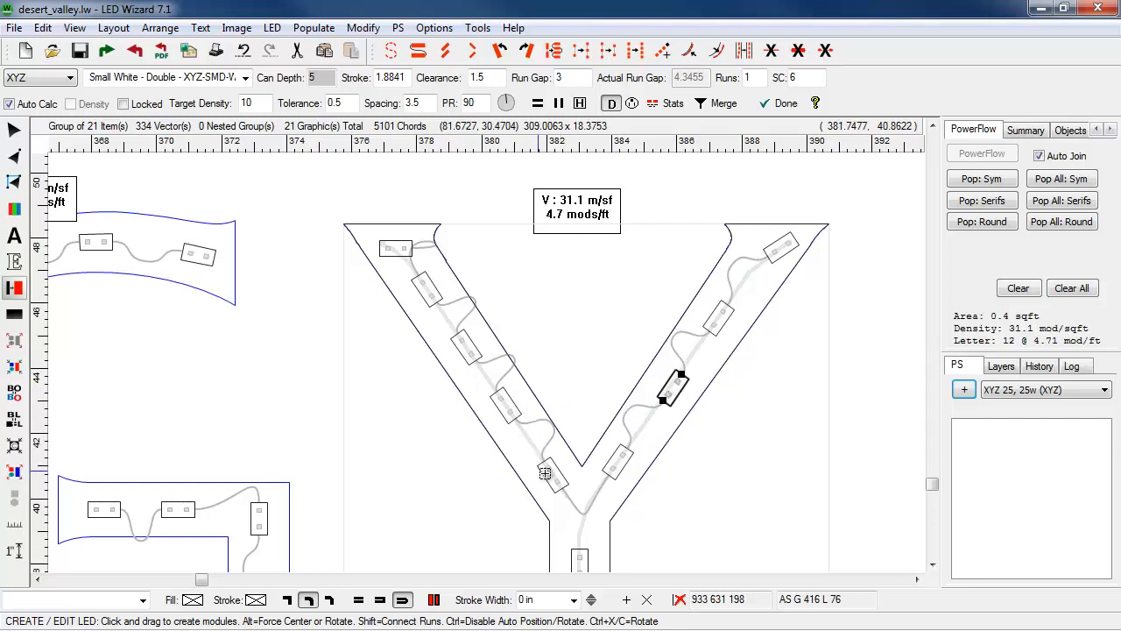
Delete one module from the middle of the Y's left arm and re-space the rest evenly, aligning the uppermost module with the arm.
click(469, 350)
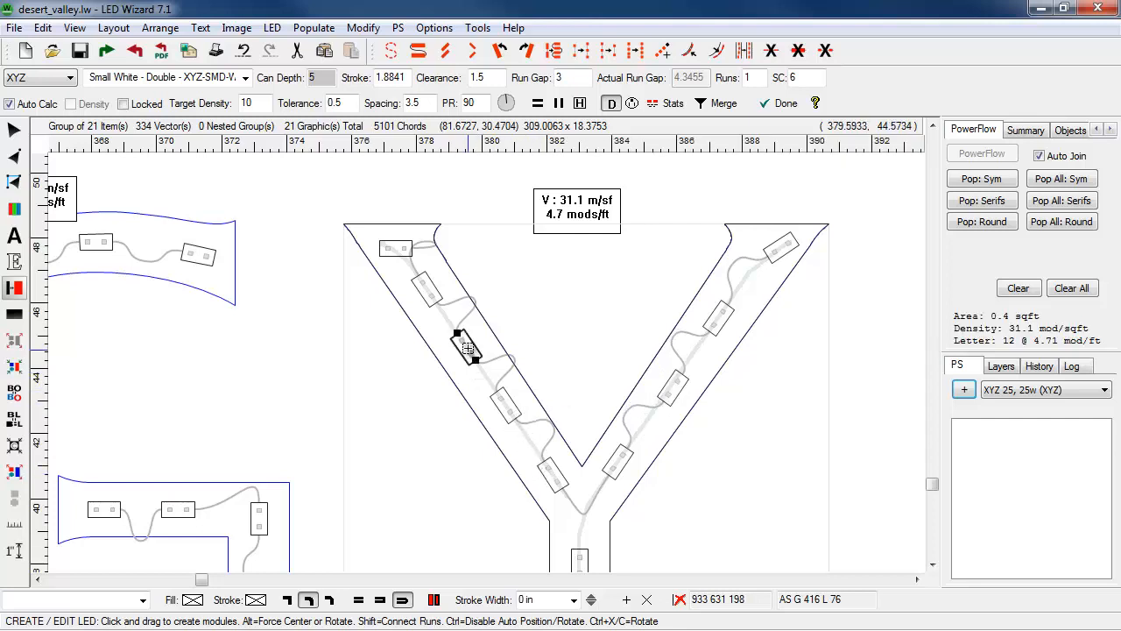
key(Delete)
drag(429, 290, 442, 307)
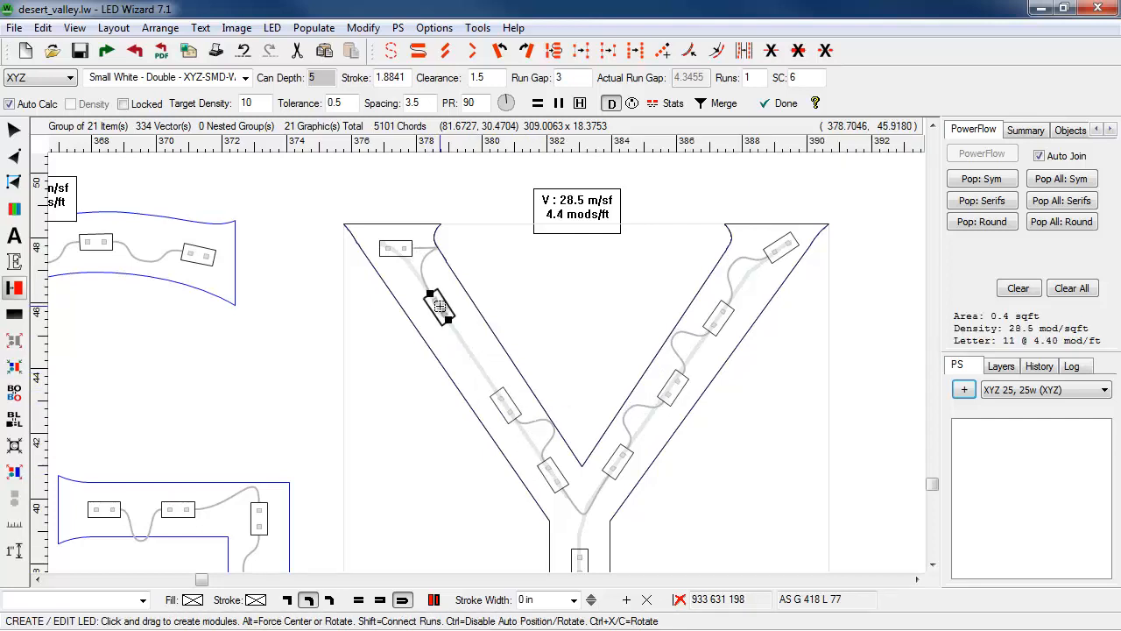
mouse_move(524, 427)
mouse_down()
mouse_move(430, 293)
mouse_move(419, 255)
mouse_move(404, 251)
mouse_move(400, 272)
mouse_move(408, 258)
mouse_up()
click(495, 394)
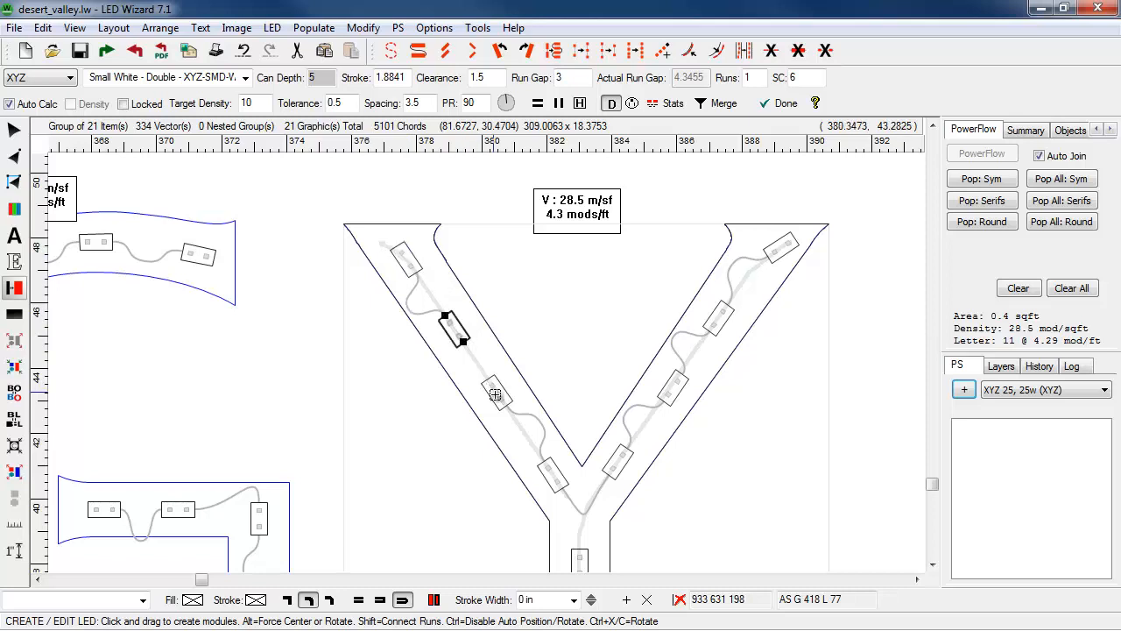
Align the Y's uppermost right-arm module with the arm's centreline and even out the spacing of the neighbouring modules.
mouse_move(589, 494)
mouse_down()
mouse_move(670, 339)
mouse_move(776, 250)
mouse_move(753, 277)
mouse_move(763, 263)
mouse_up()
click(718, 327)
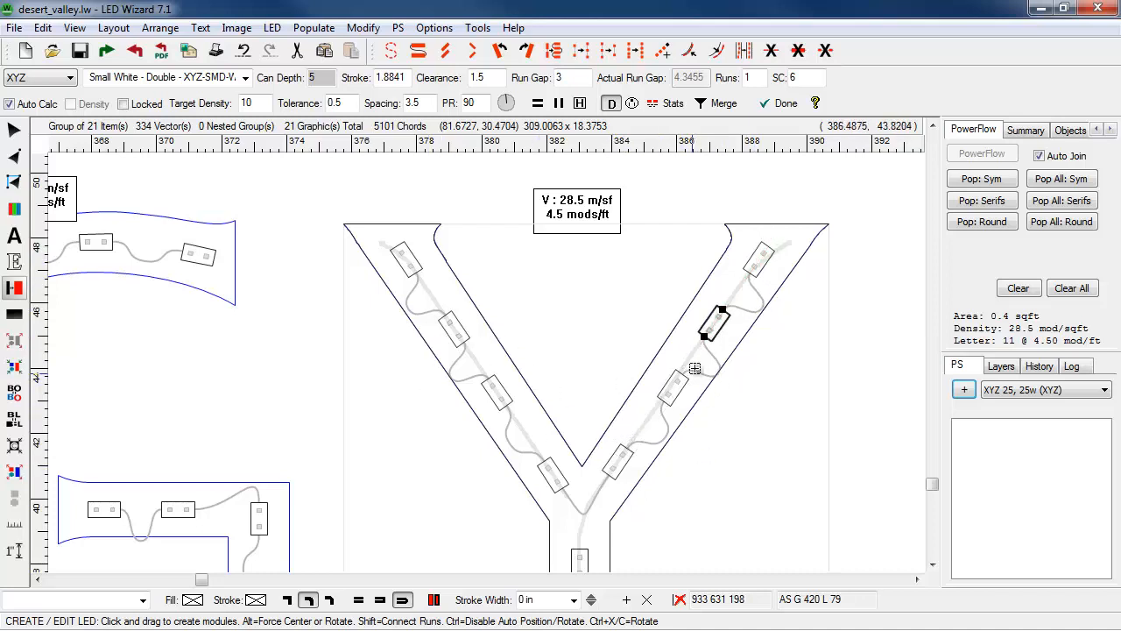
click(504, 393)
Open the G for module editing, adjust its module near the lower-right corner, and add a module to the upper-left curve.
scroll(506, 398, down, 2)
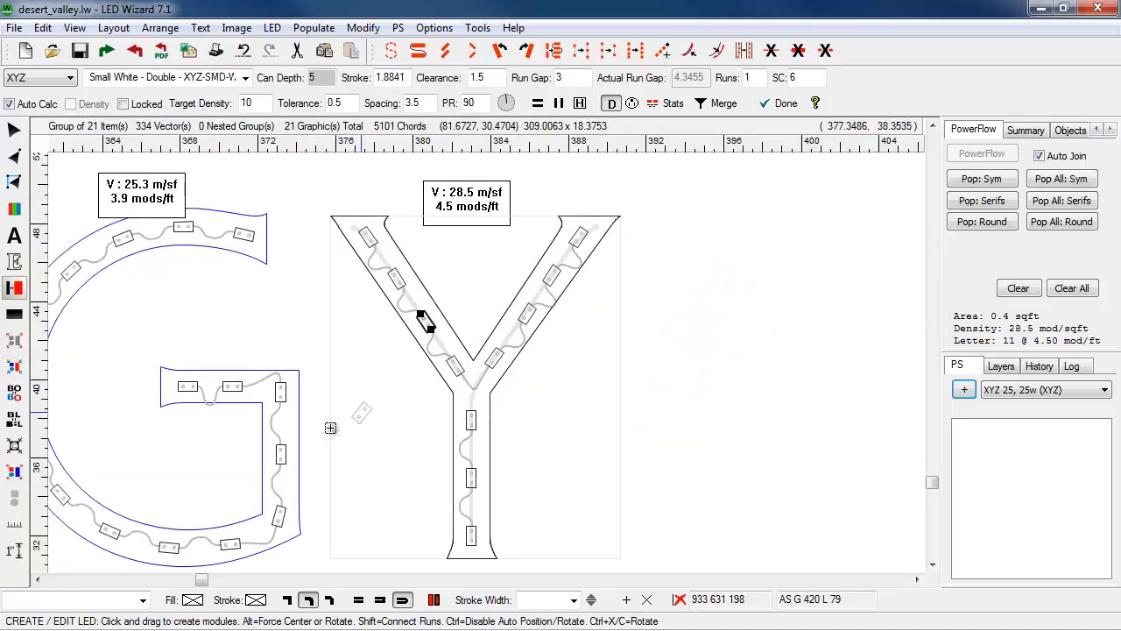
drag(303, 413, 475, 388)
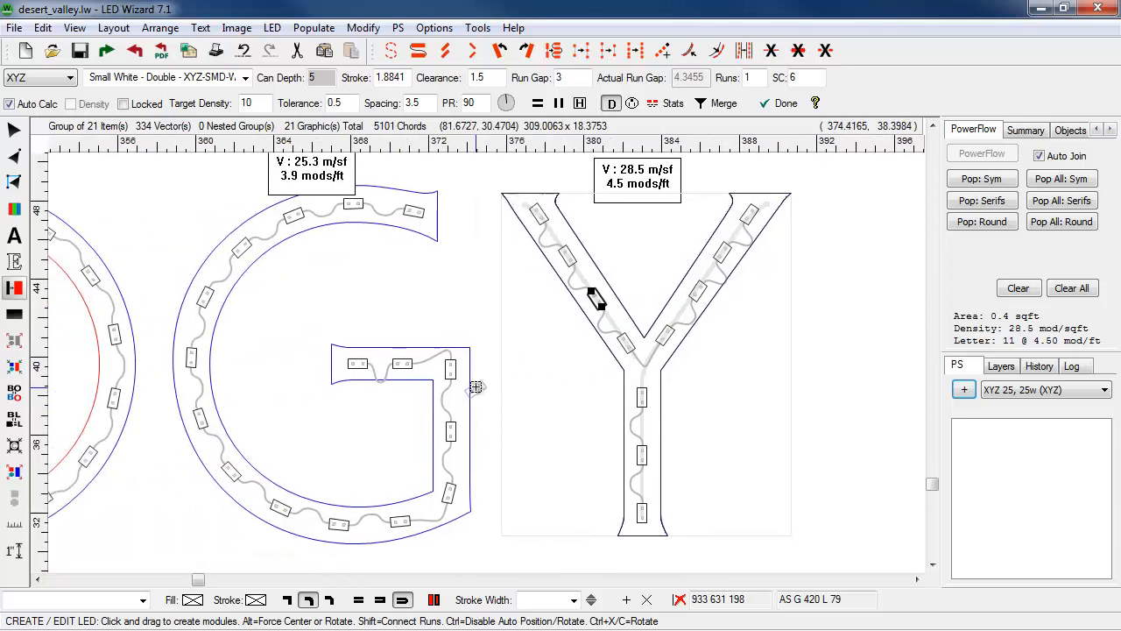
click(450, 481)
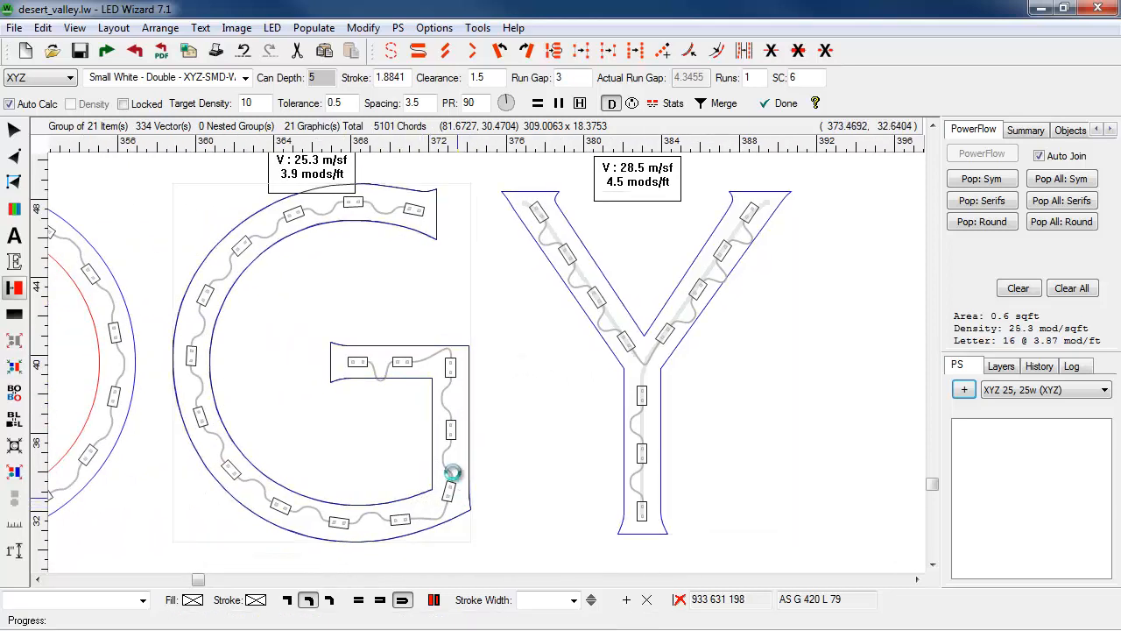
drag(403, 522, 402, 518)
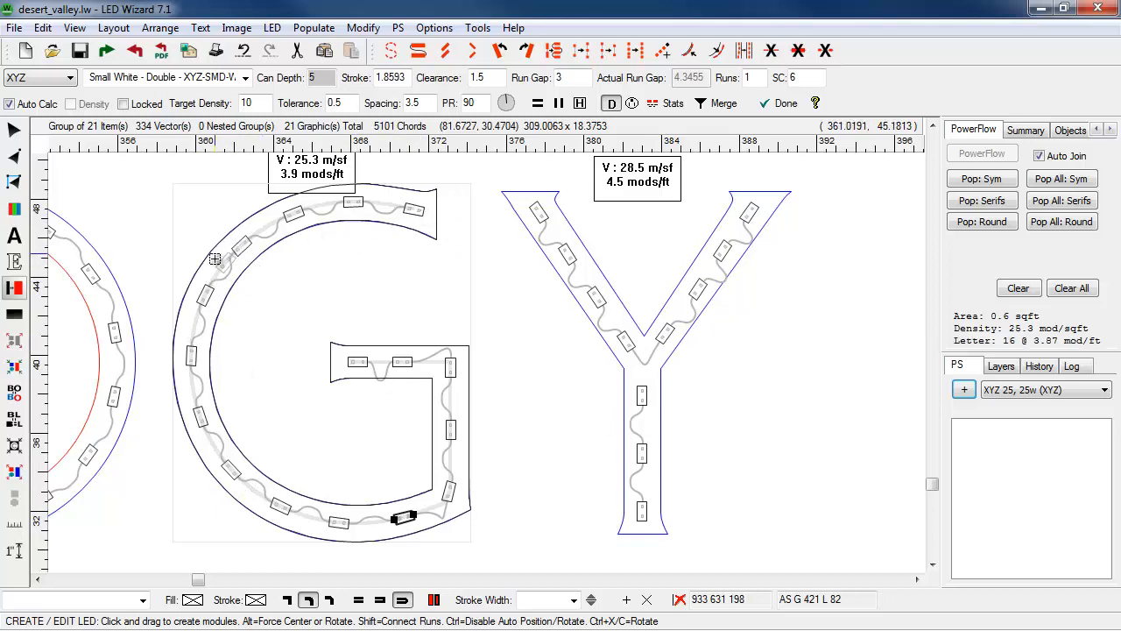
drag(239, 247, 223, 265)
click(259, 237)
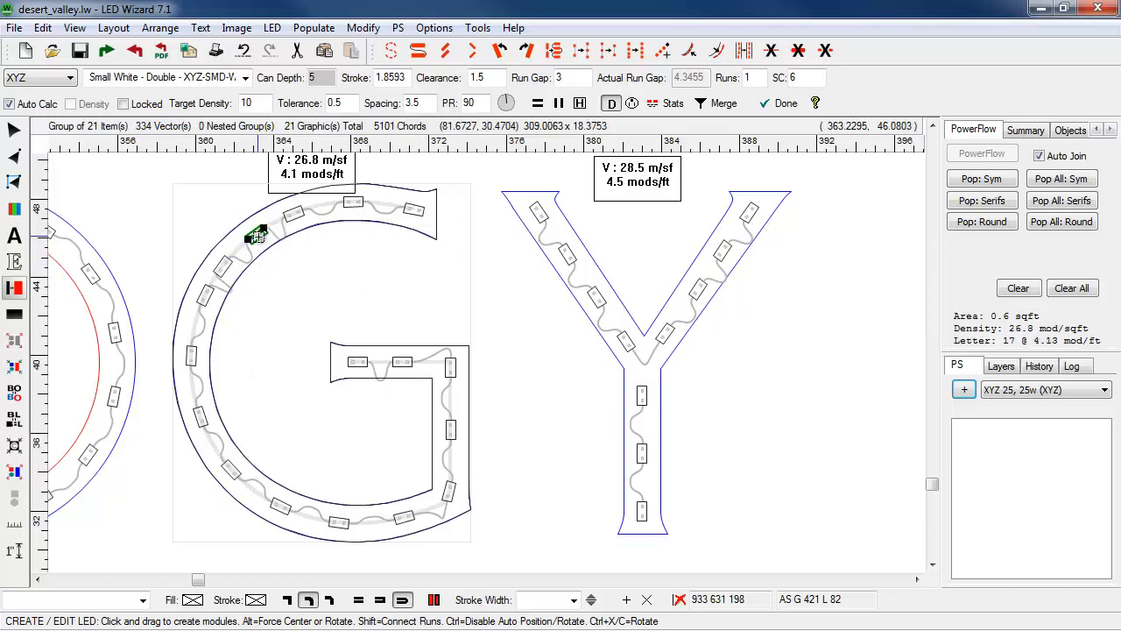
Even out the modules along the G's upper-left curve and reposition the two modules flanking its lower-right corner.
drag(294, 214, 304, 210)
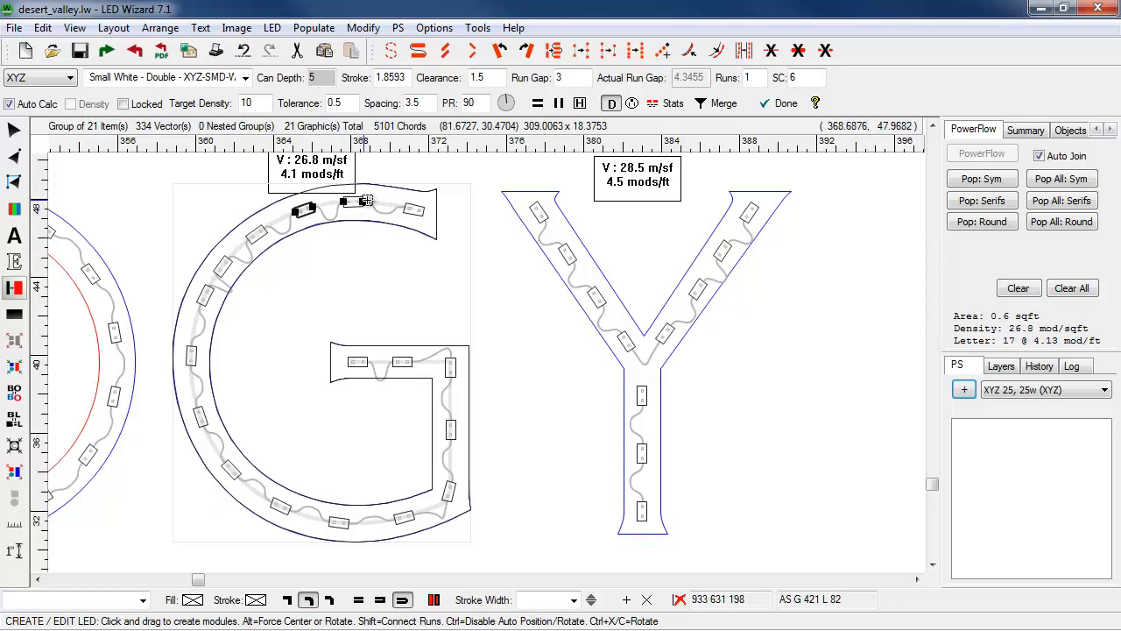
click(365, 201)
click(258, 234)
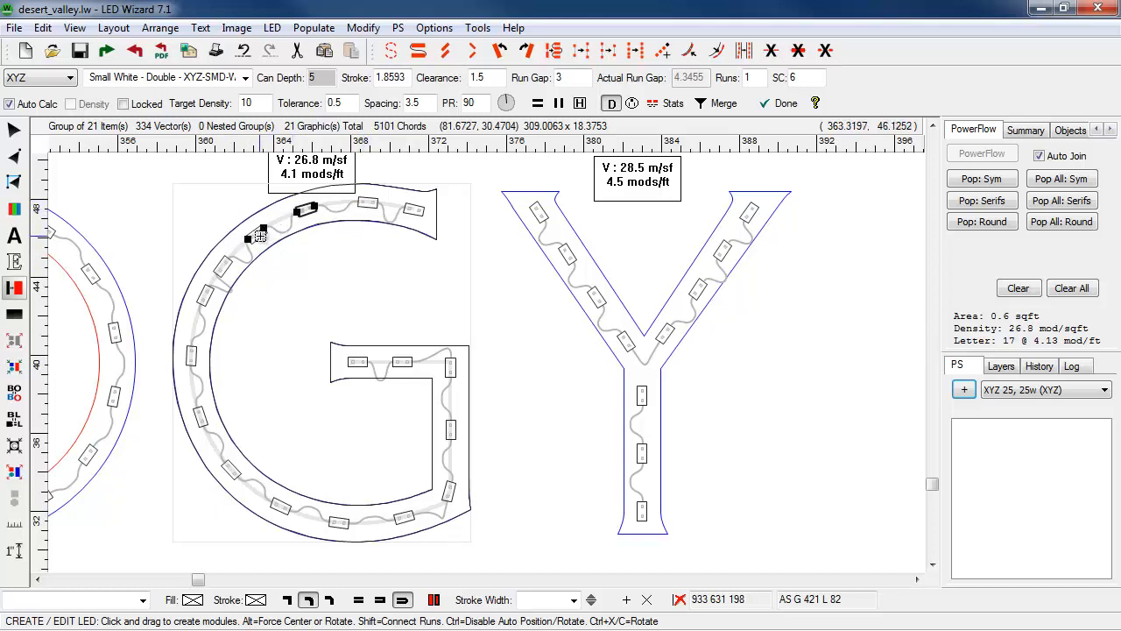
drag(196, 293, 226, 261)
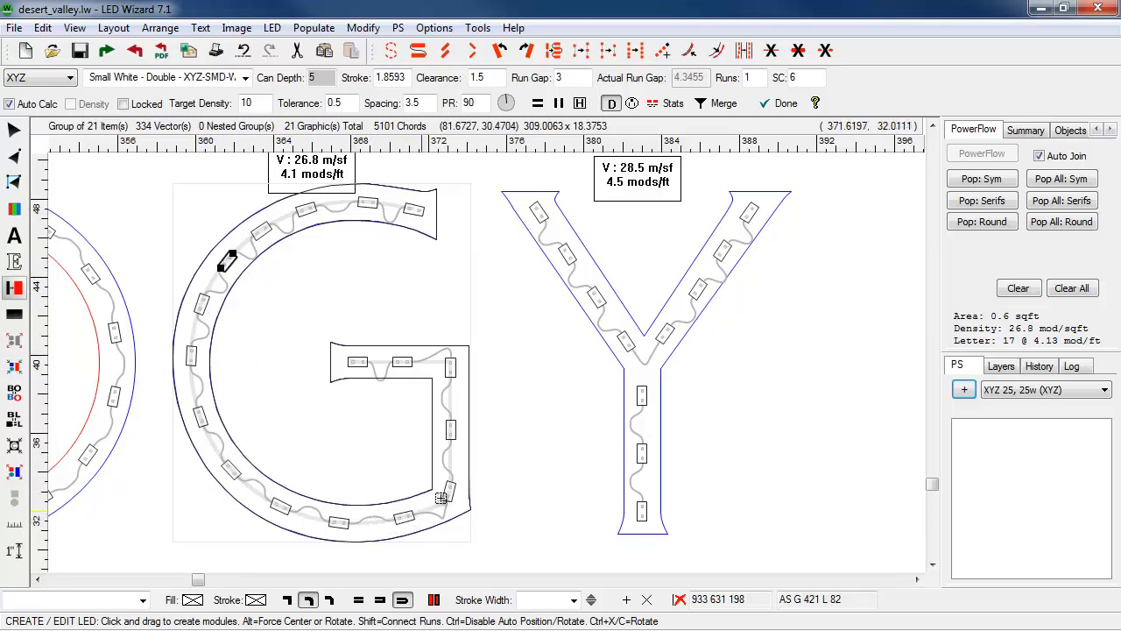
drag(448, 494, 447, 479)
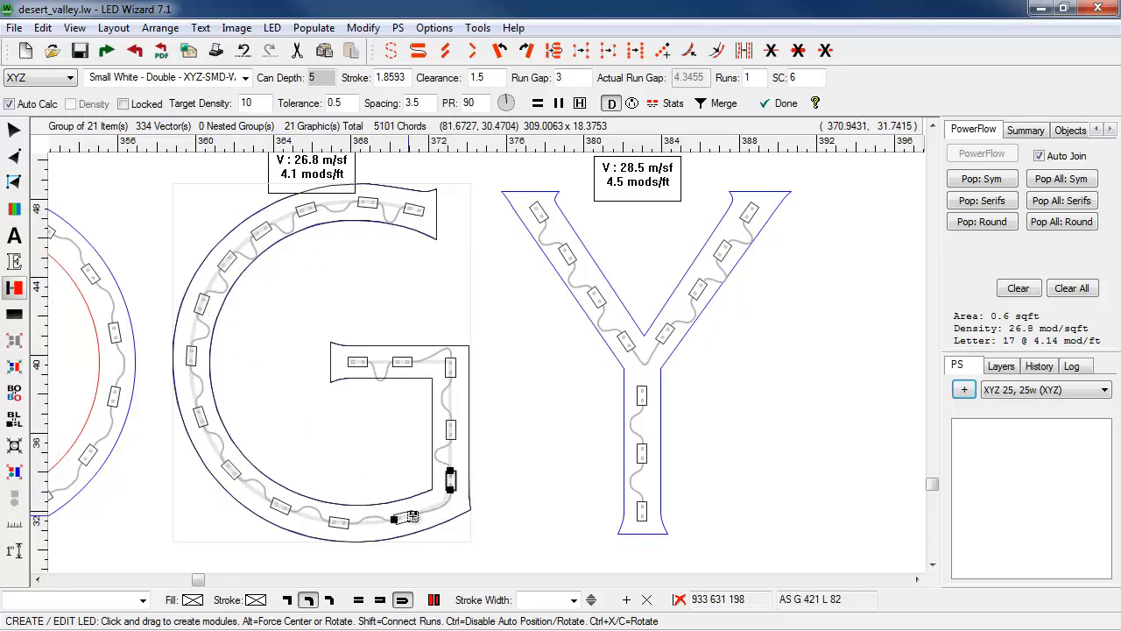
drag(411, 517, 422, 515)
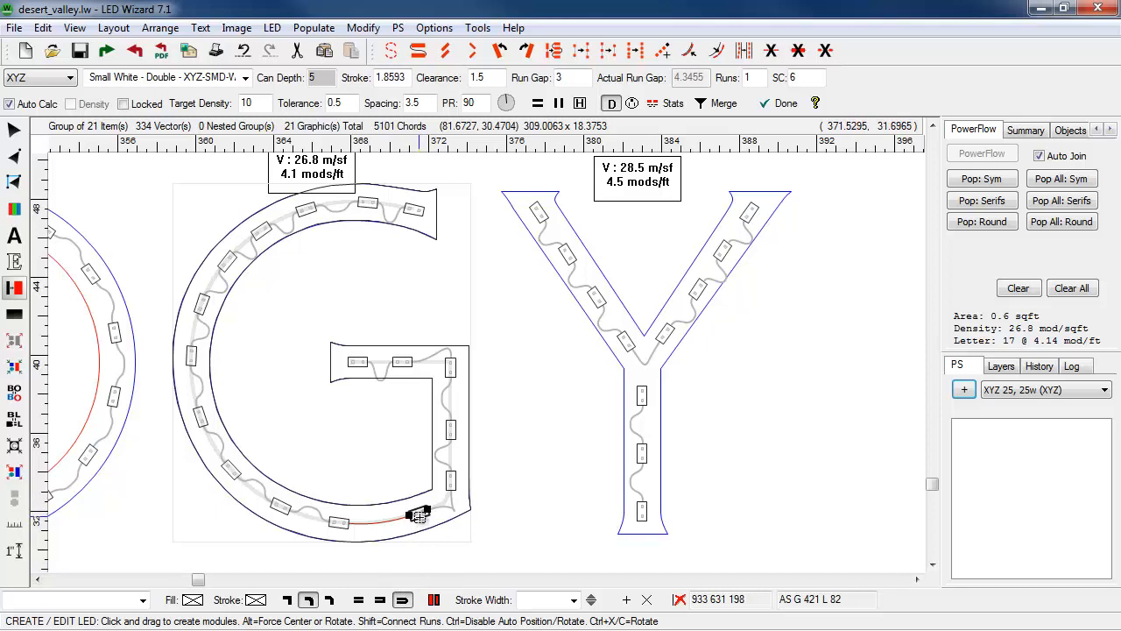
Select the G's run of modules from the lower-right corner around to the upper end and space them evenly.
shift+click(416, 210)
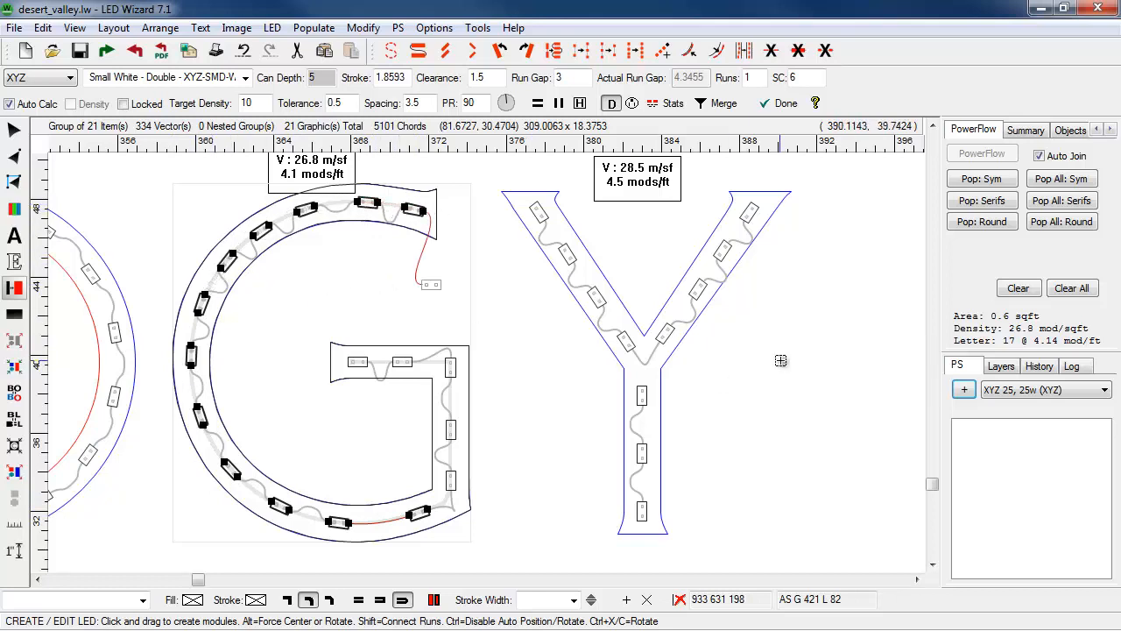
drag(1102, 350, 1107, 375)
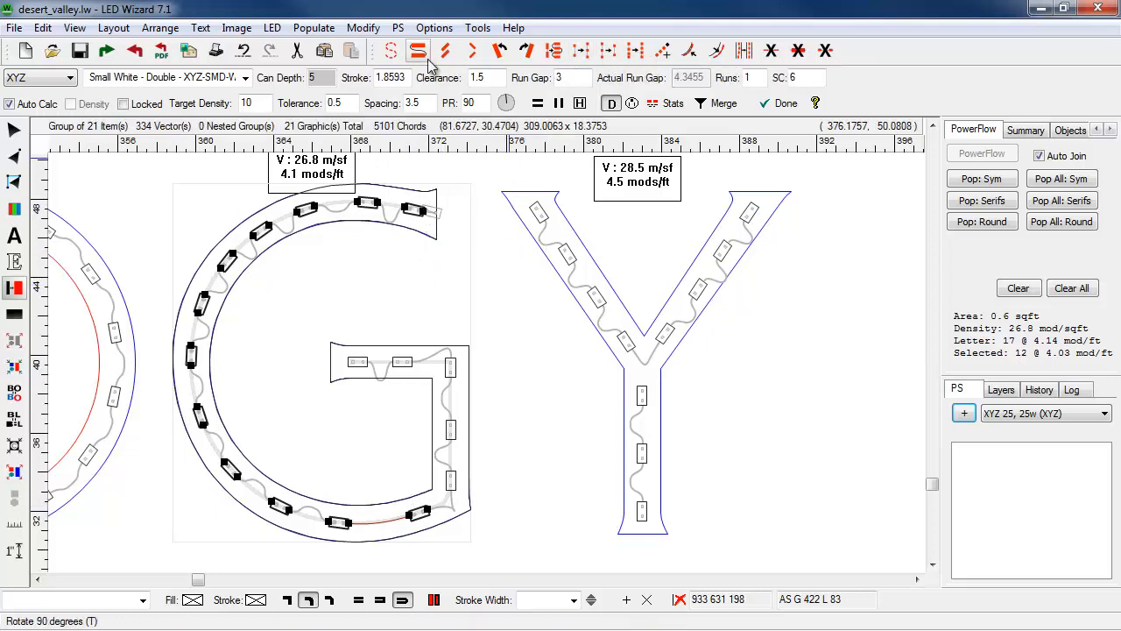
click(637, 51)
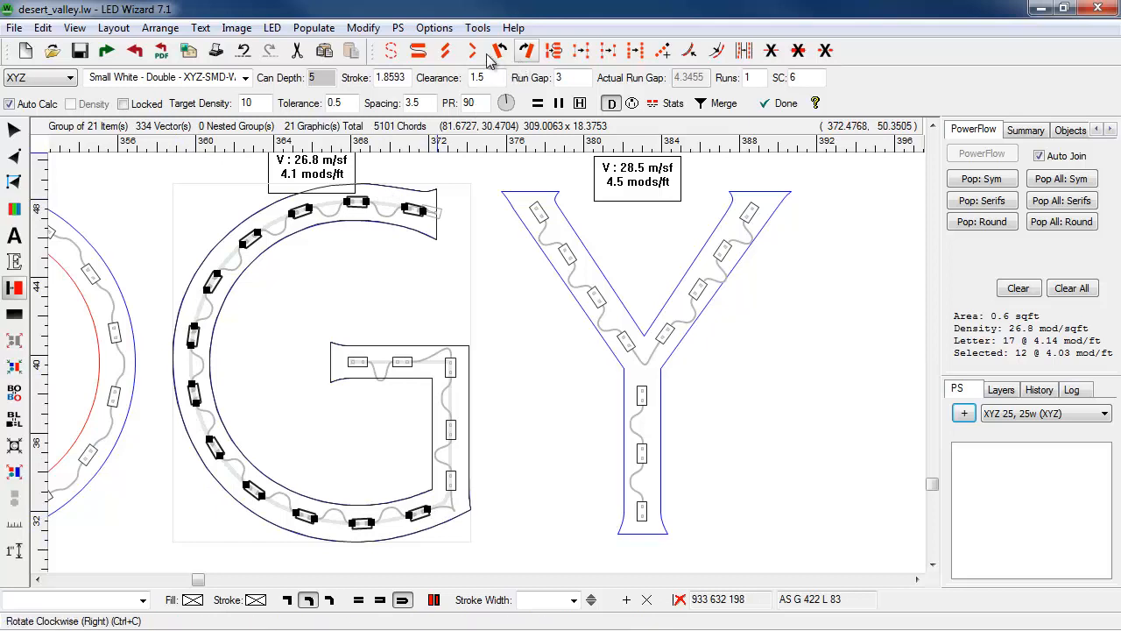
Increase the density of the G's selected run by inserting four modules.
click(582, 52)
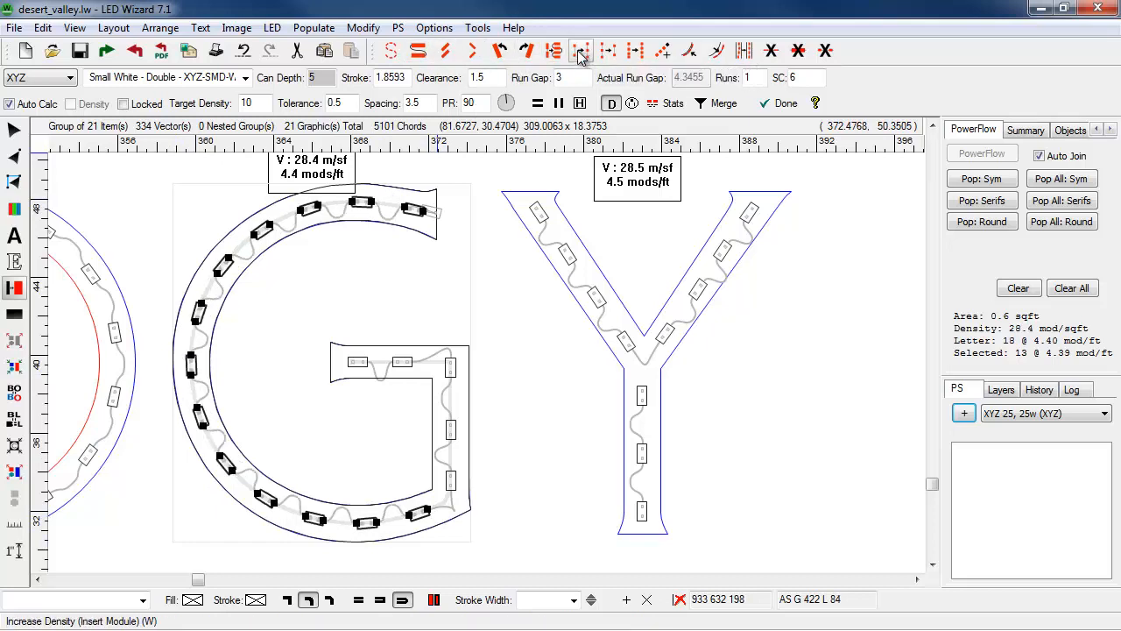
click(582, 52)
click(581, 51)
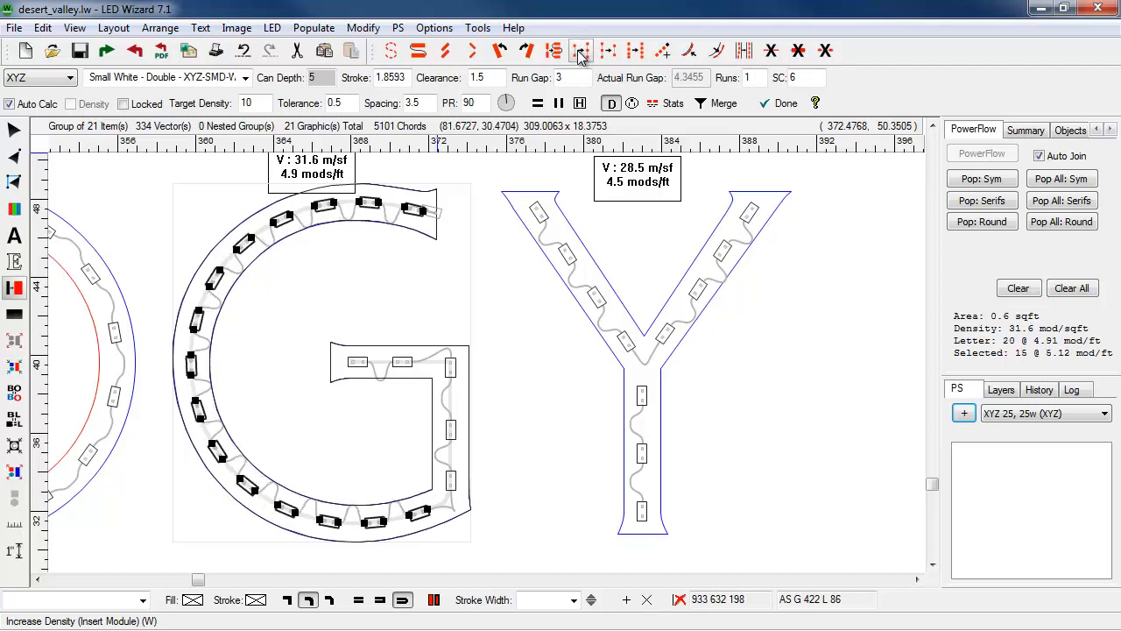
click(582, 52)
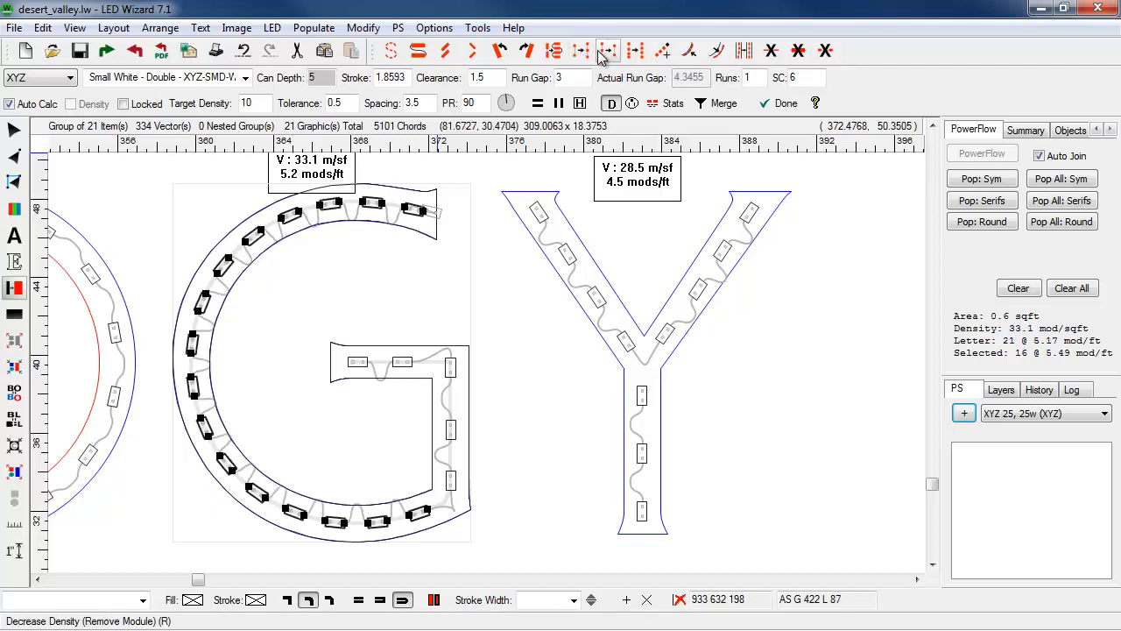
Reduce the density of the G's selected run by removing six modules, and insert one module back.
click(609, 52)
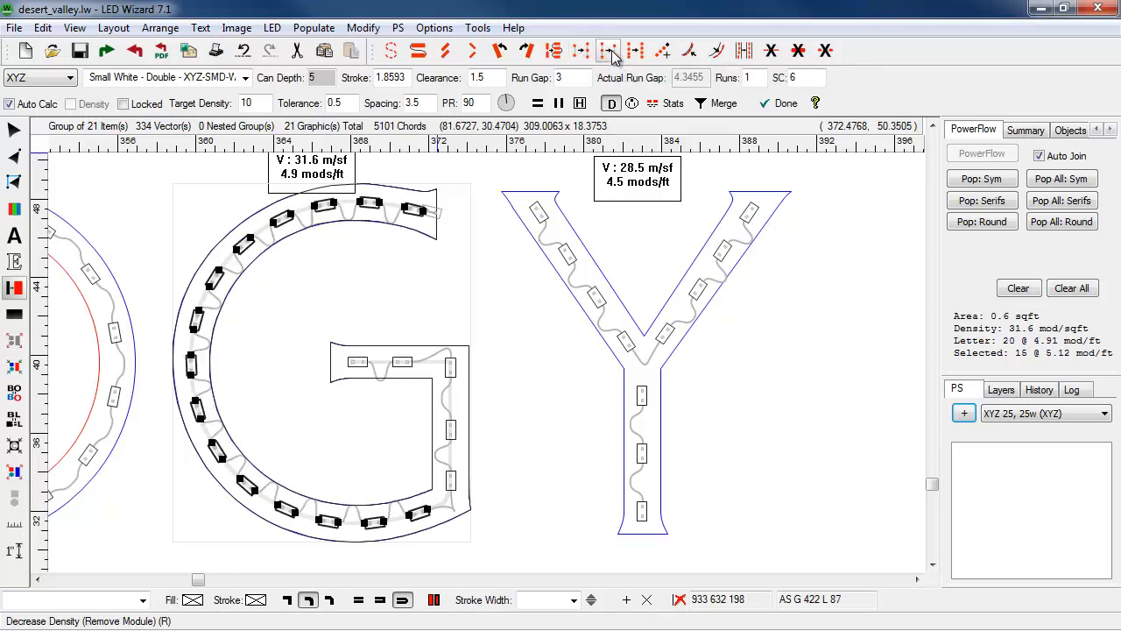
click(610, 52)
click(610, 52)
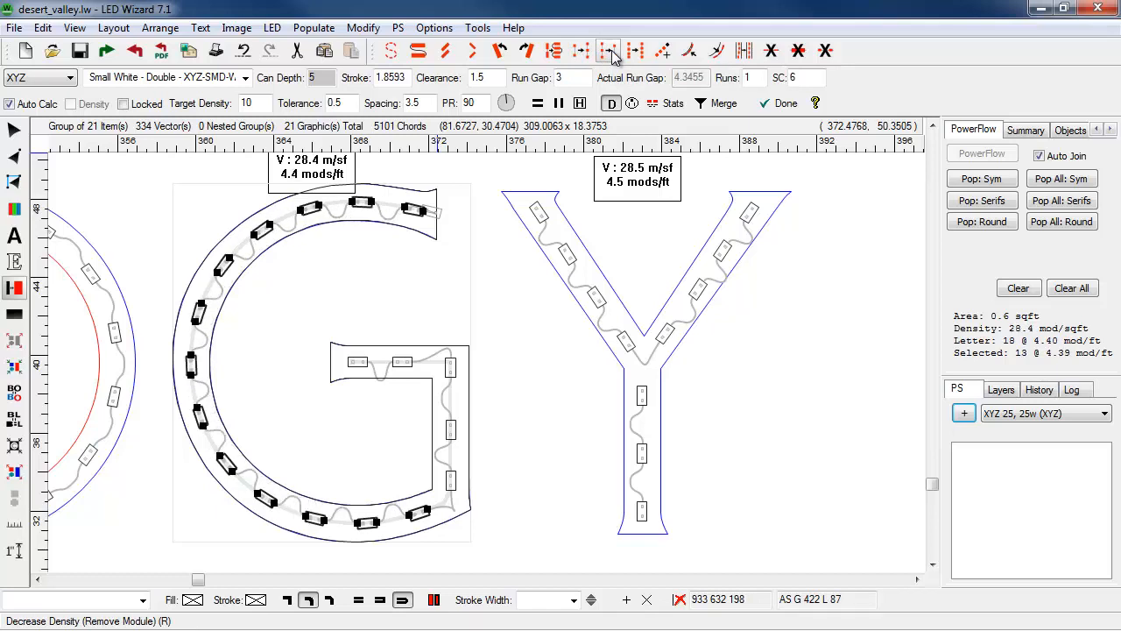
click(610, 52)
click(609, 52)
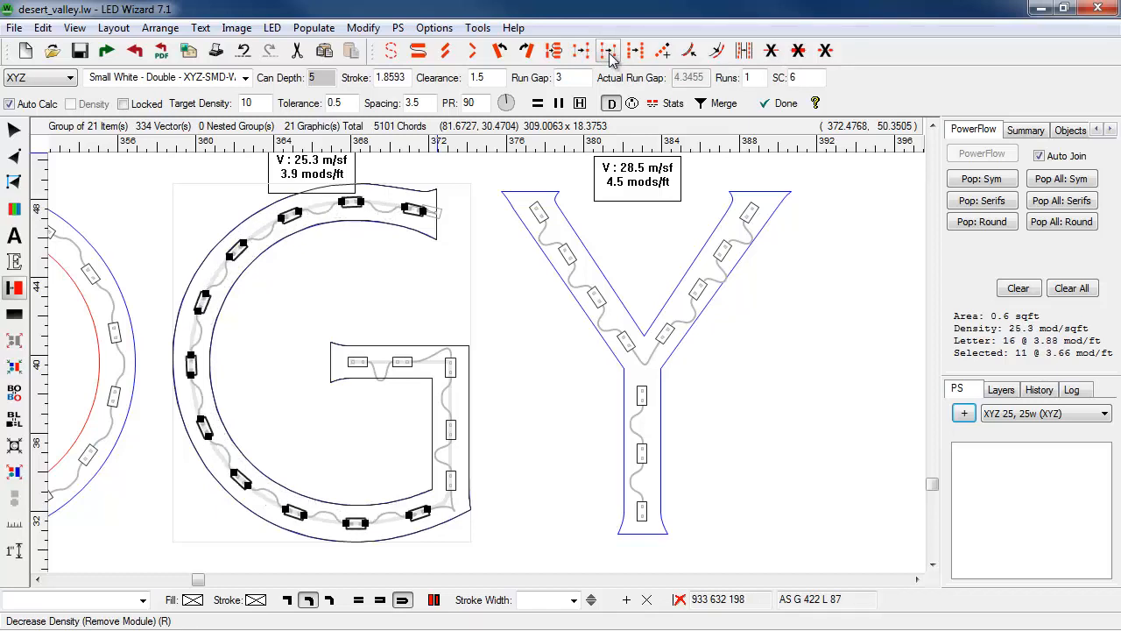
click(609, 52)
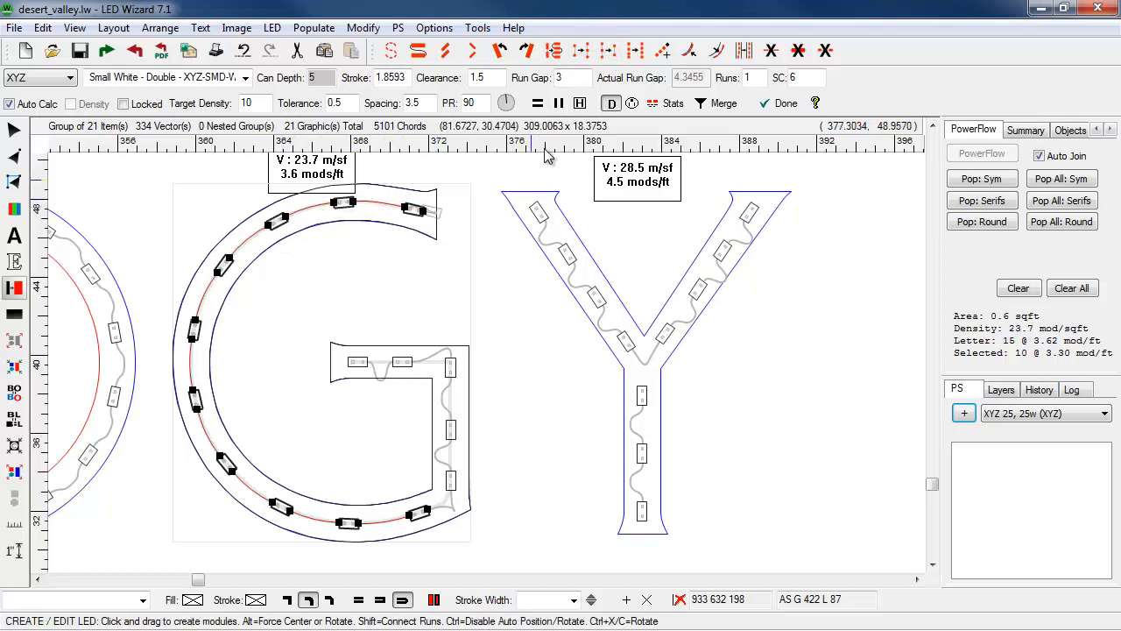
click(580, 52)
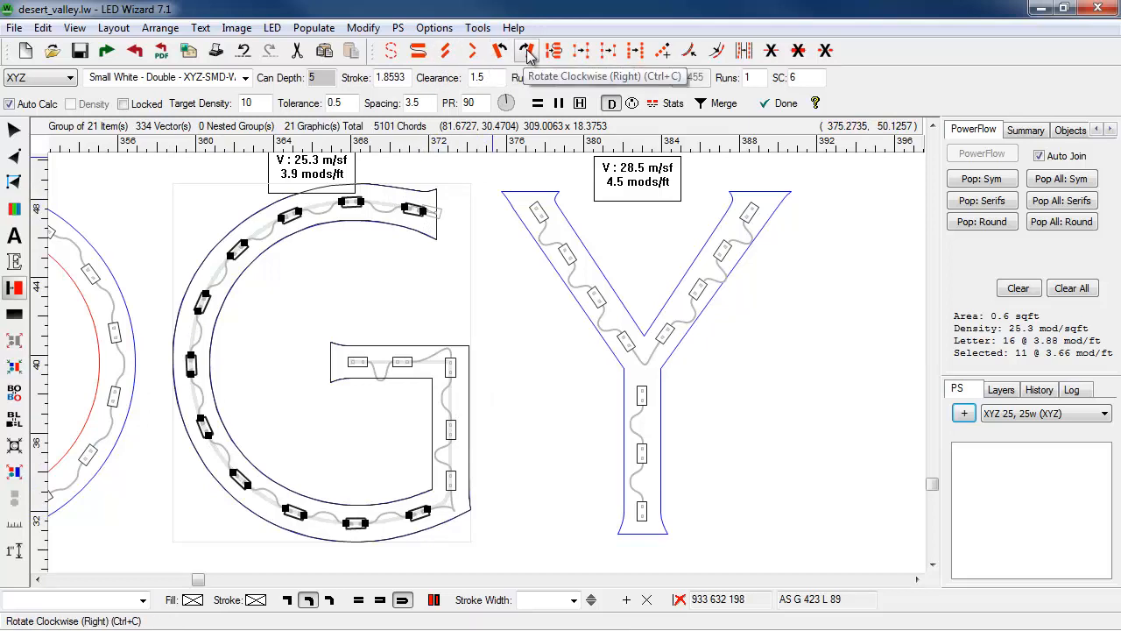
Rotate the selected modules along the G's curved run counter-clockwise in repeated increments so they sit at an angle to the stroke.
click(499, 52)
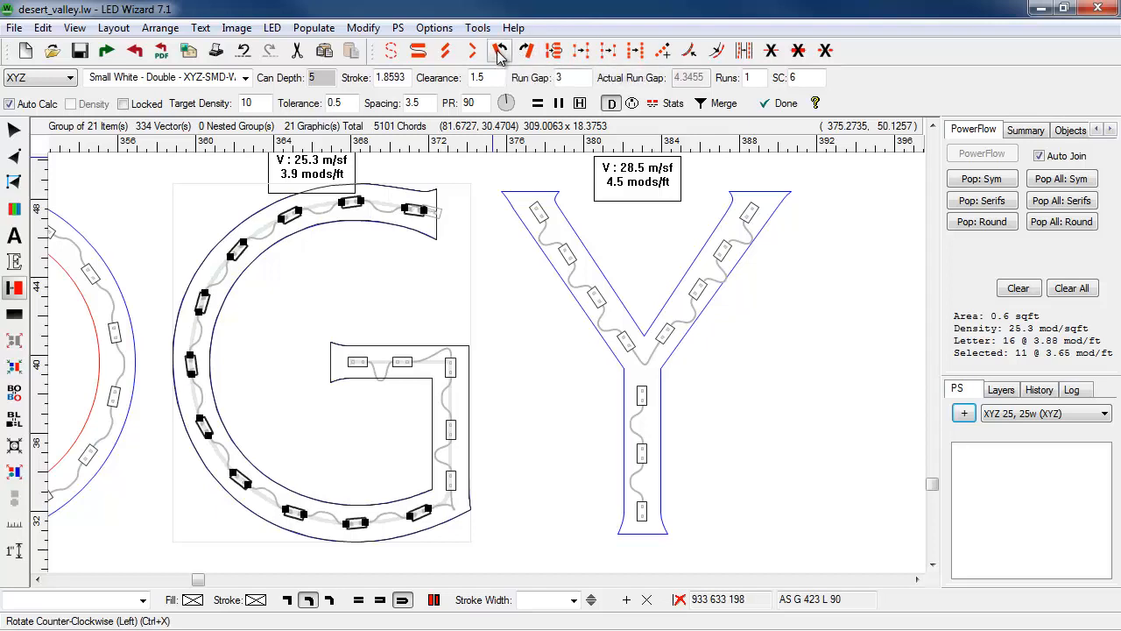
click(499, 53)
click(499, 53)
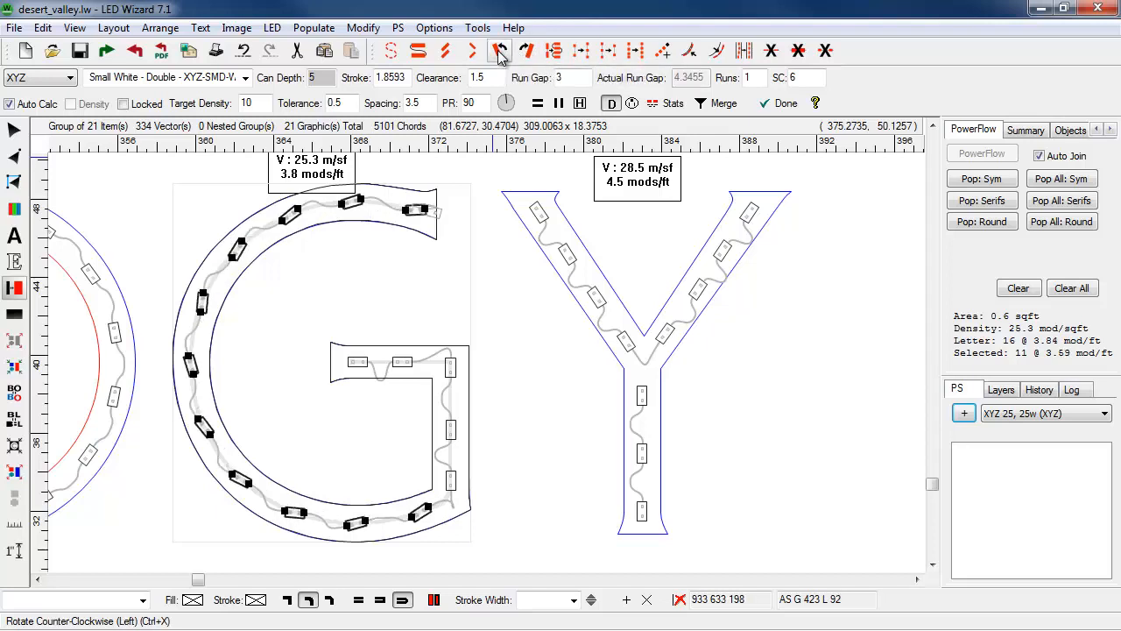
click(500, 53)
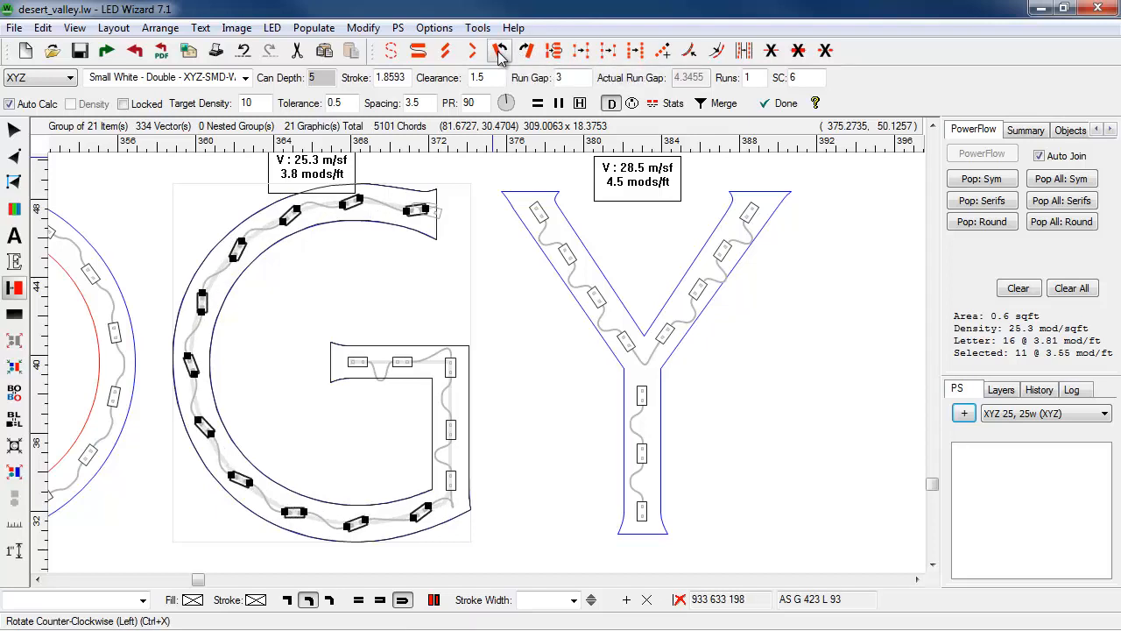
click(500, 52)
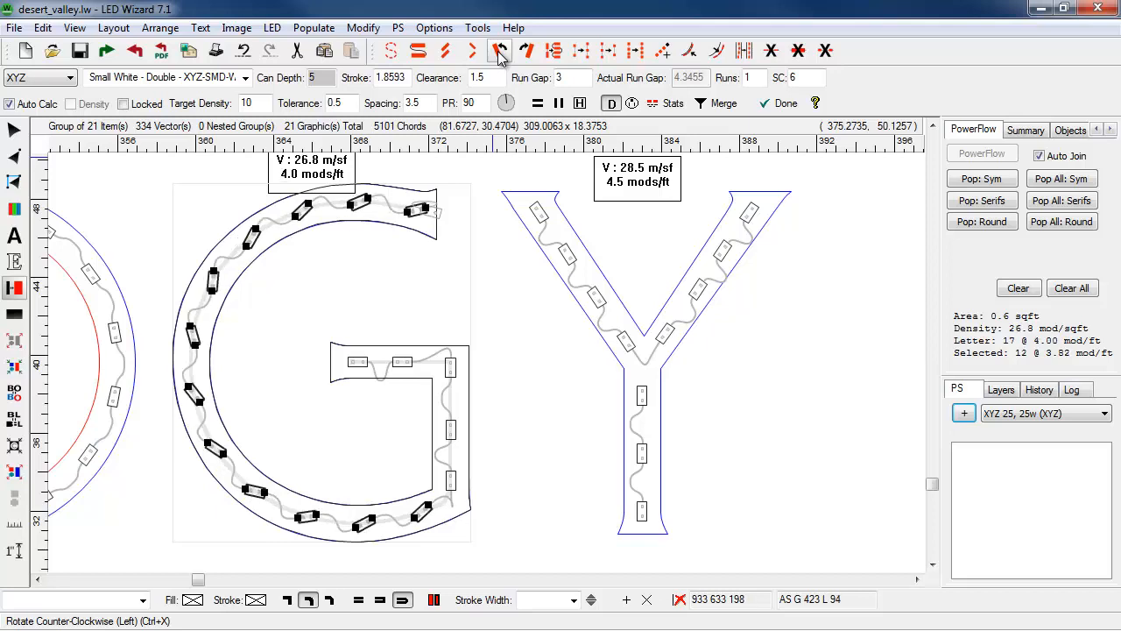
click(499, 52)
click(499, 53)
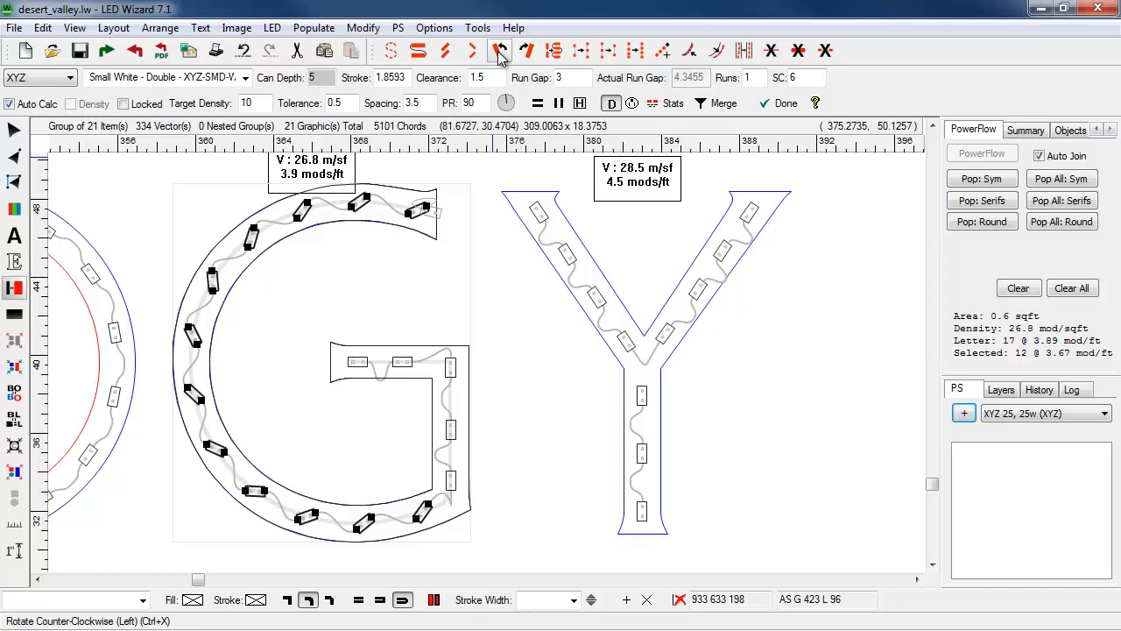
click(499, 53)
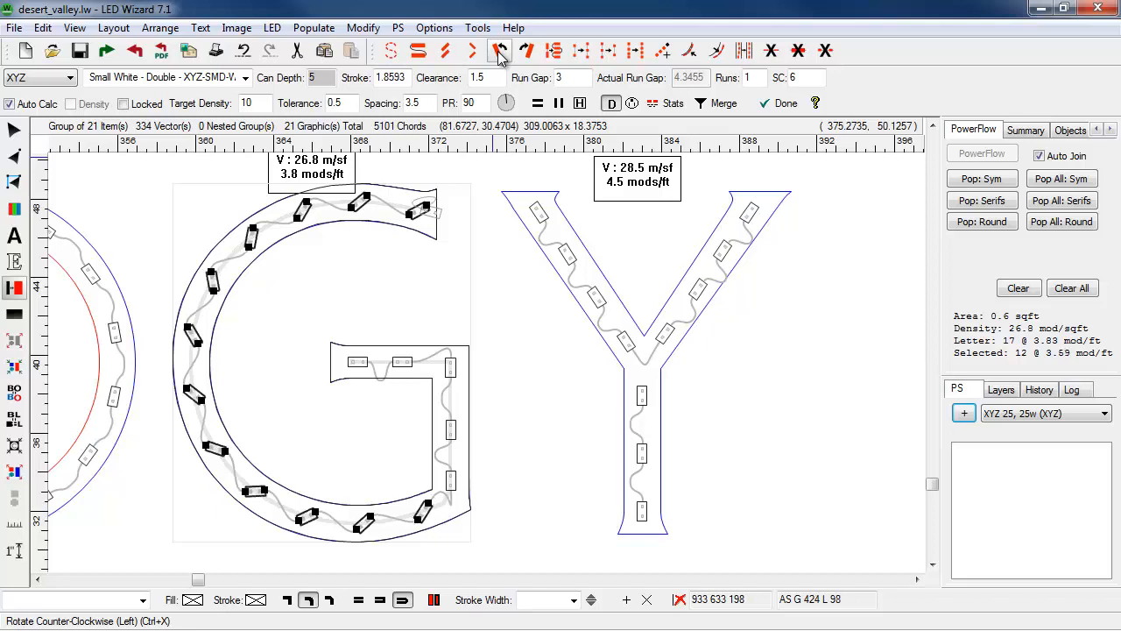
click(500, 53)
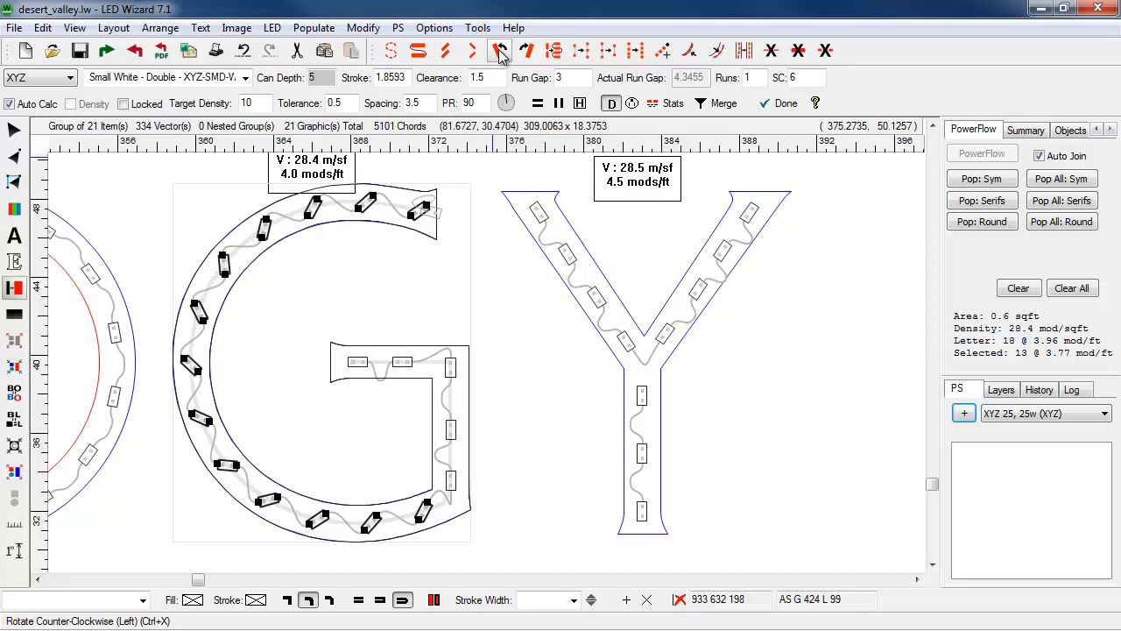
click(500, 53)
click(500, 53)
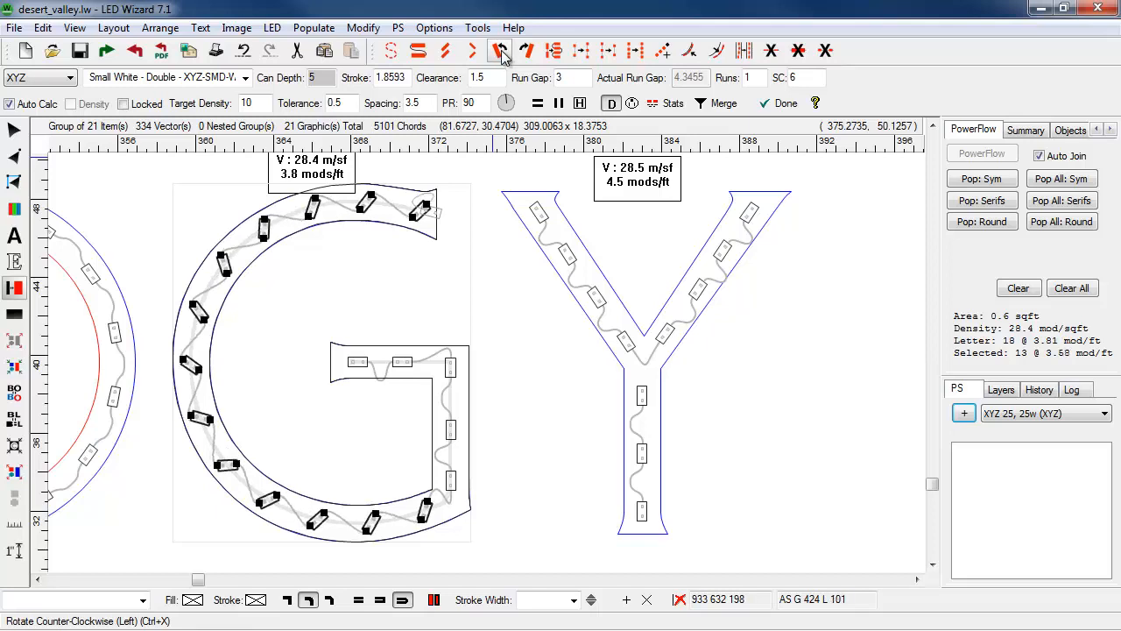
click(500, 52)
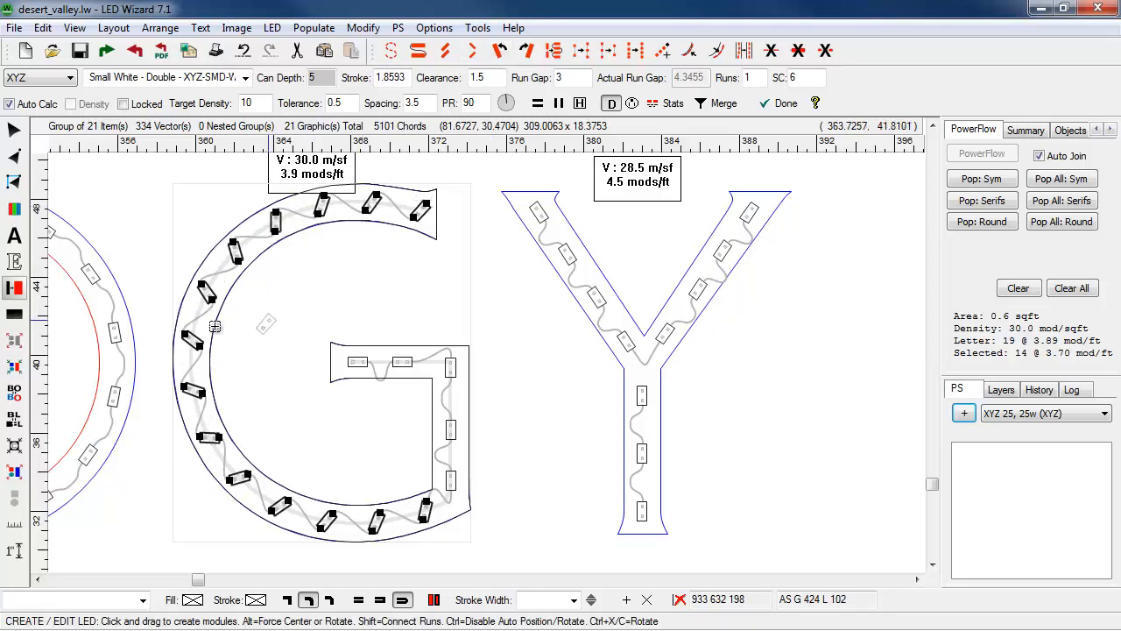
Convert the G's selected run to perpendicular alternate rotated modules and check the layout around the upper and lower curves.
drag(141, 363, 487, 157)
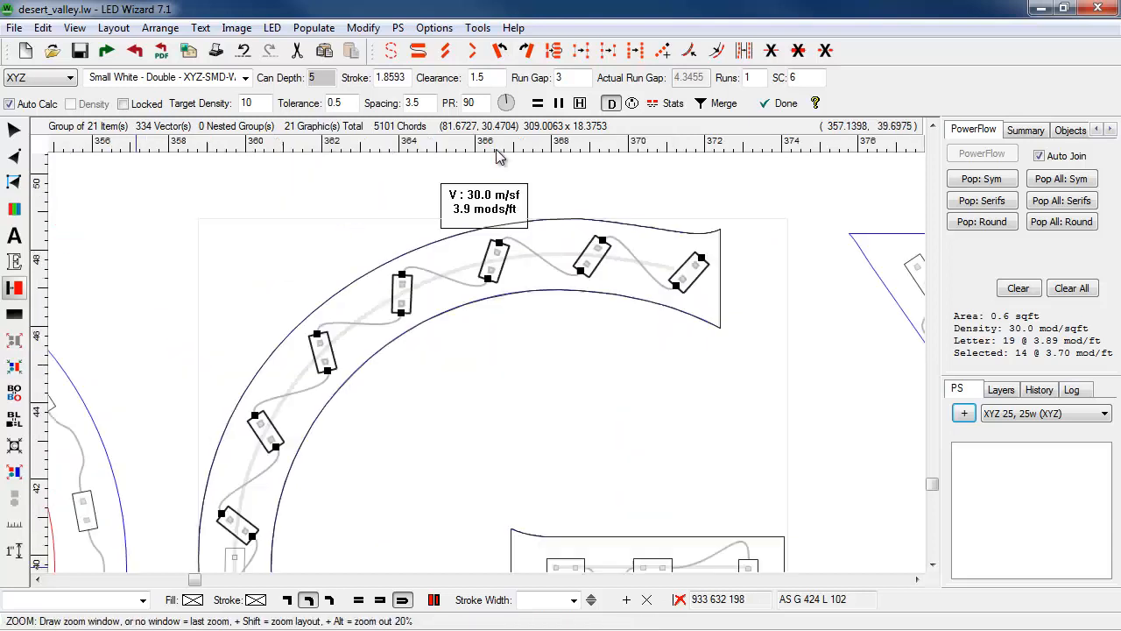
click(553, 50)
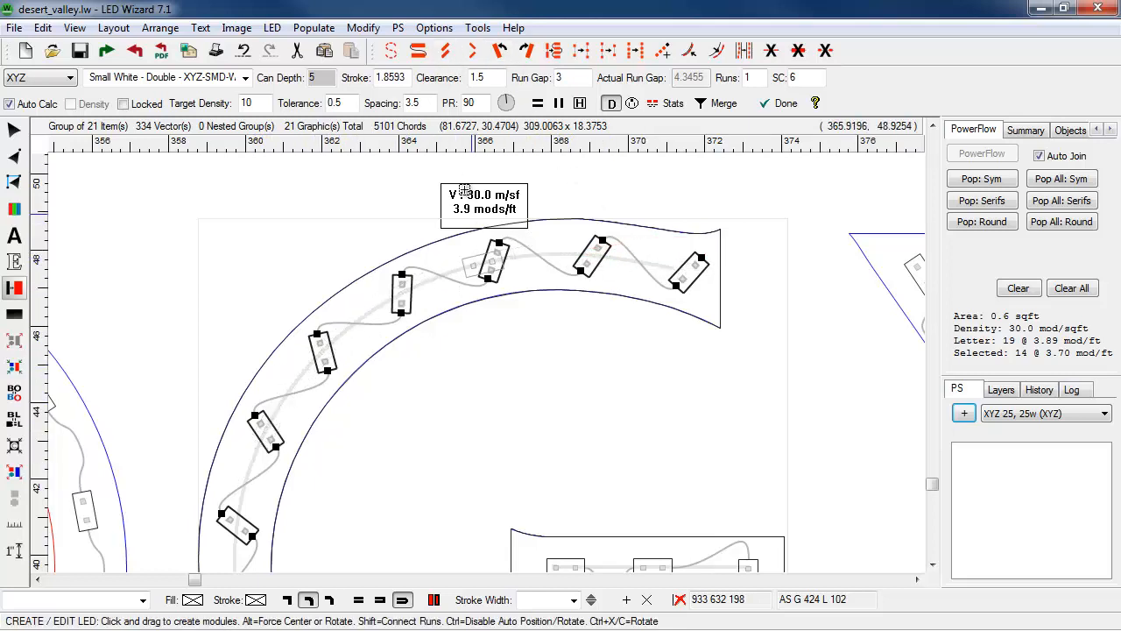
click(554, 52)
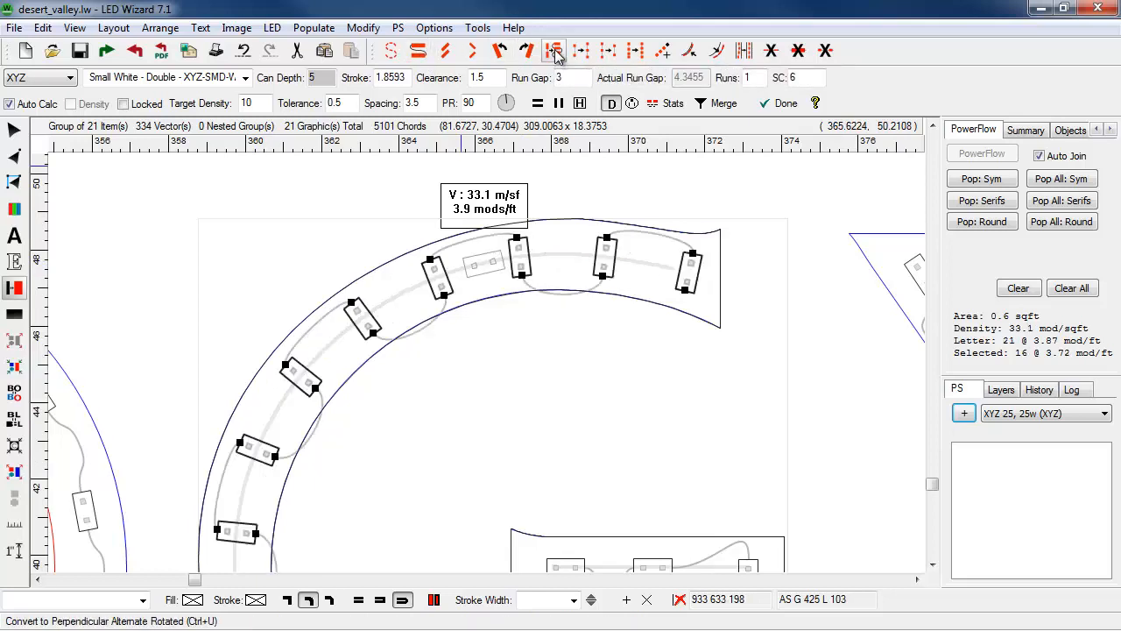
key(z)
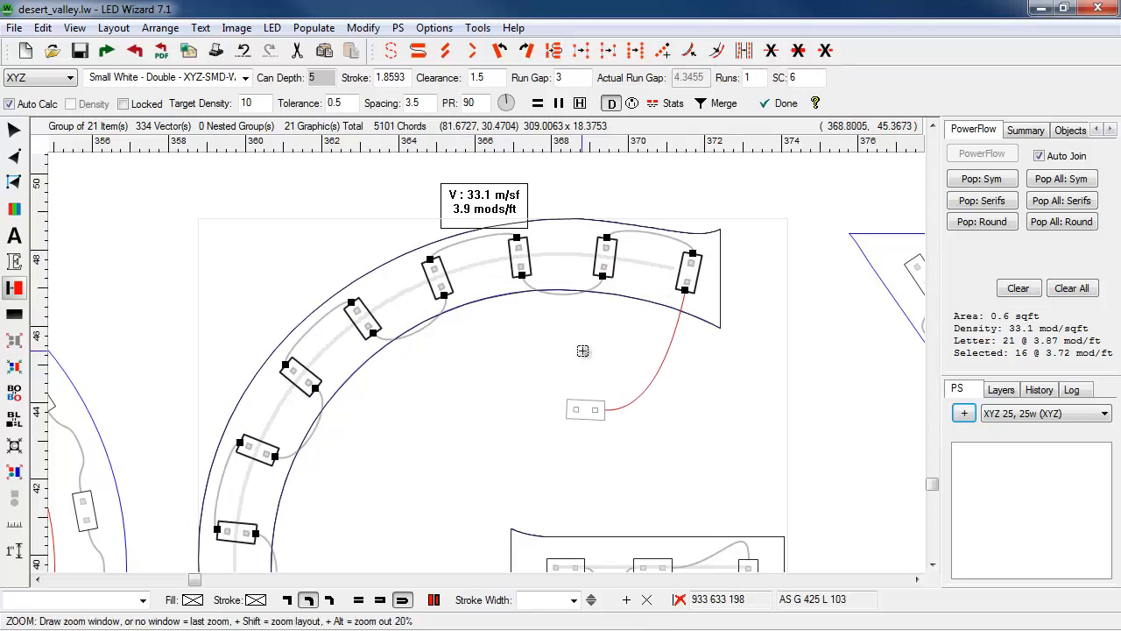
shift+click(583, 355)
key(z)
drag(177, 395, 529, 573)
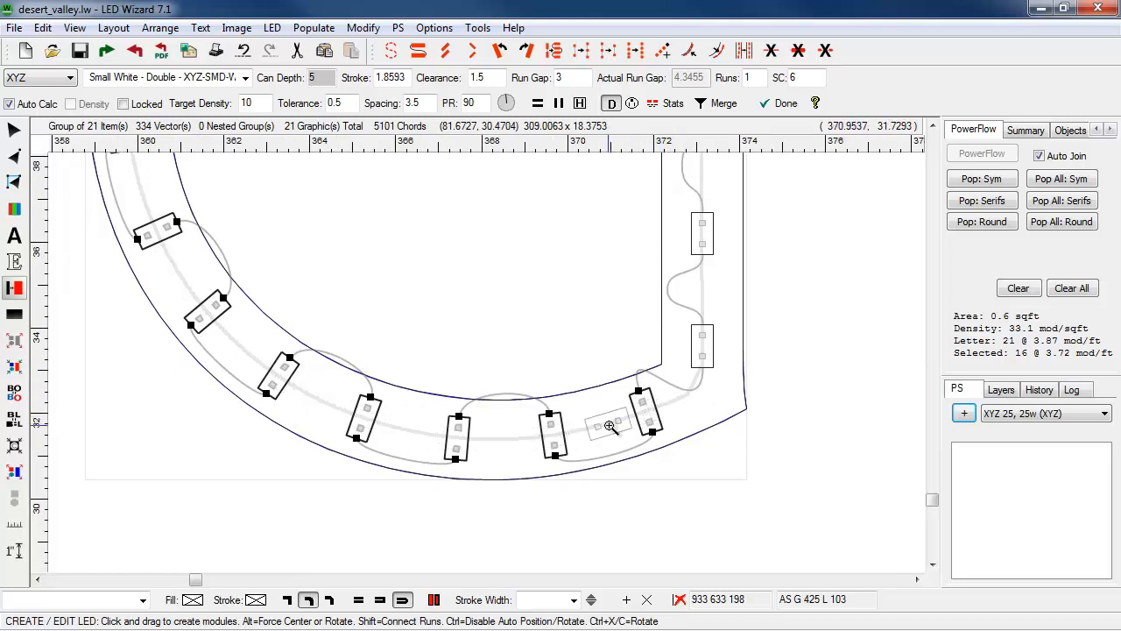
key(F3)
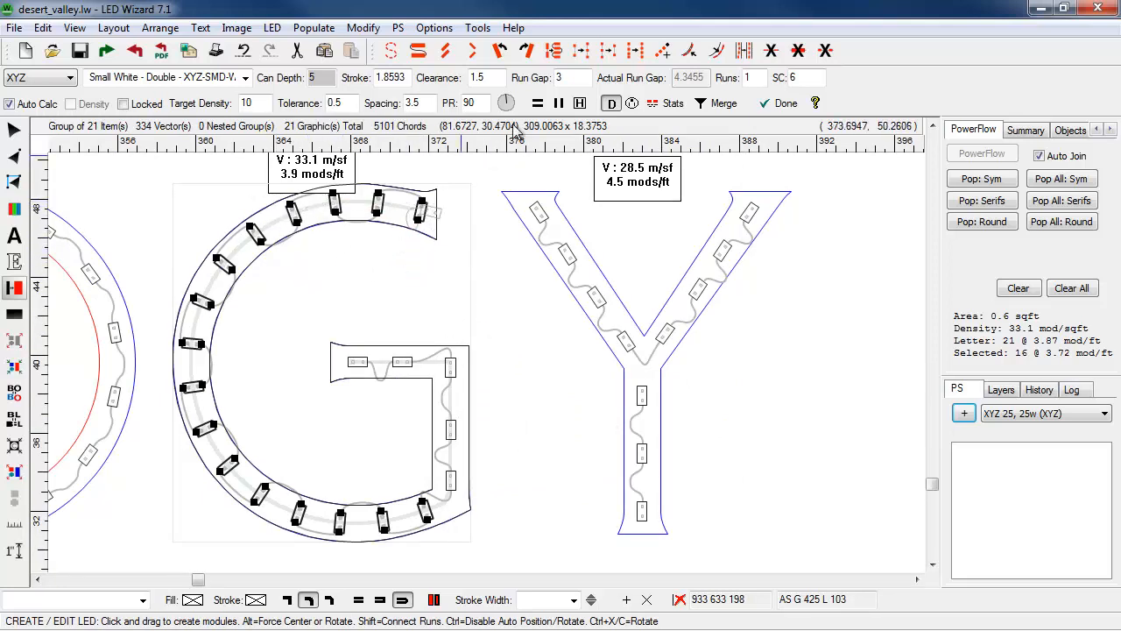
Insert and remove modules in the G's perpendicular run until it holds 17, and check the spacing along the upper curve.
click(583, 51)
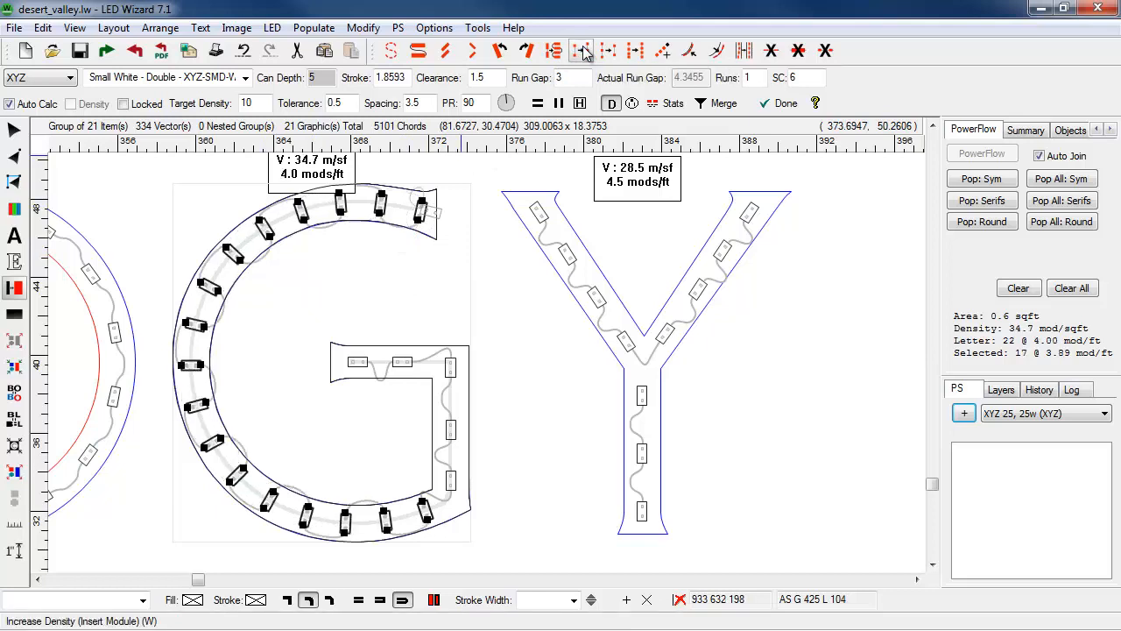
click(582, 50)
click(583, 51)
click(582, 51)
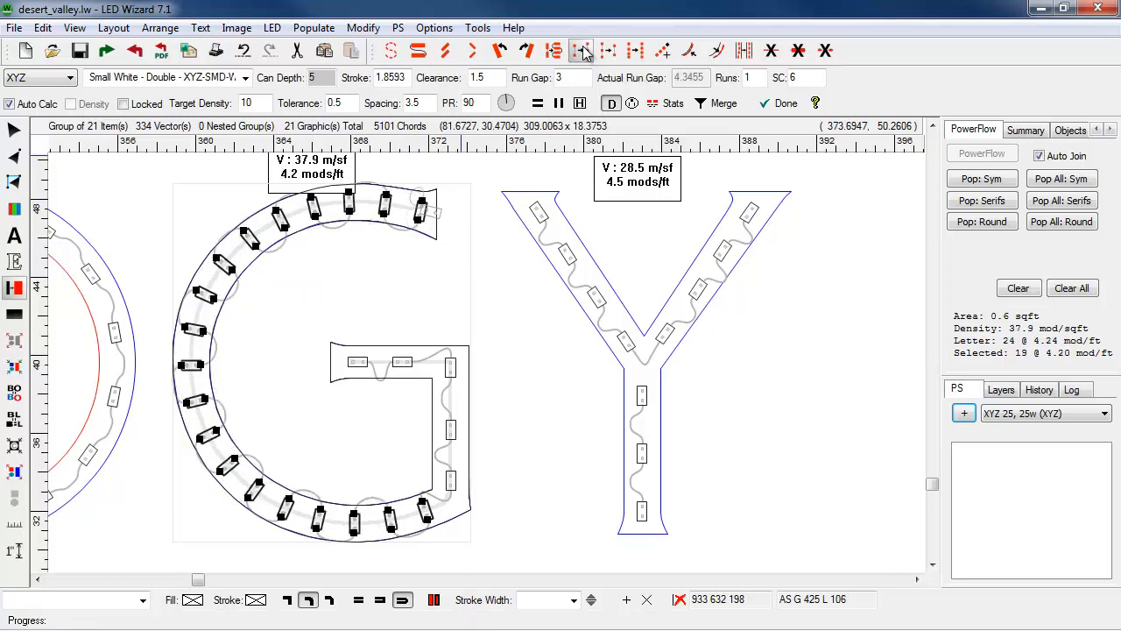
click(609, 50)
click(609, 51)
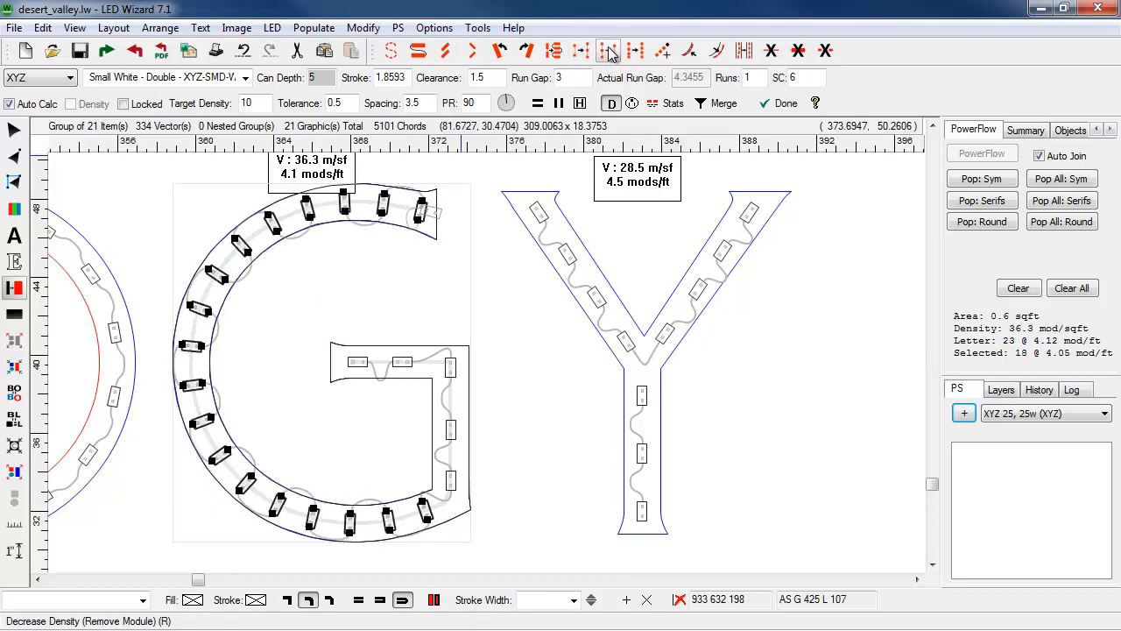
click(609, 51)
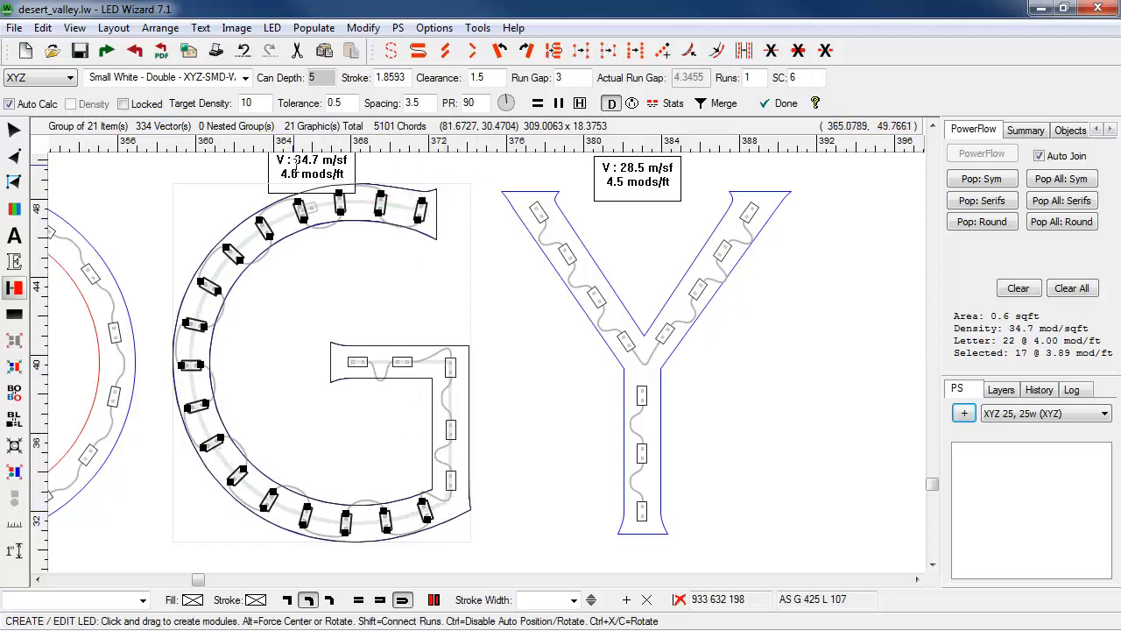
key(z)
drag(216, 293, 467, 143)
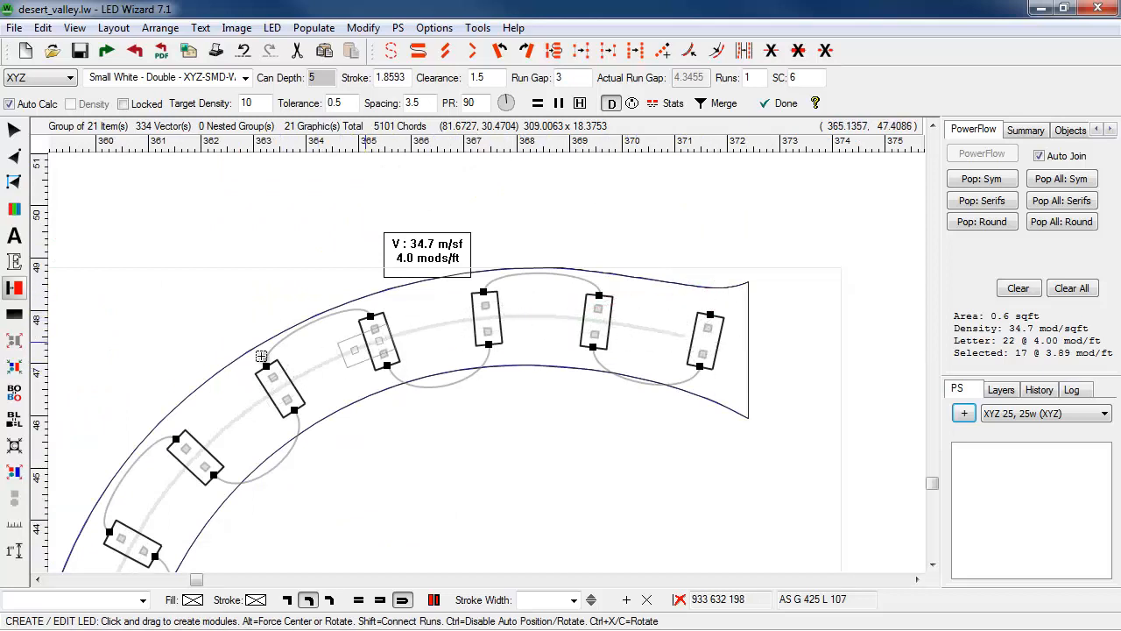
key(z)
right_click(475, 367)
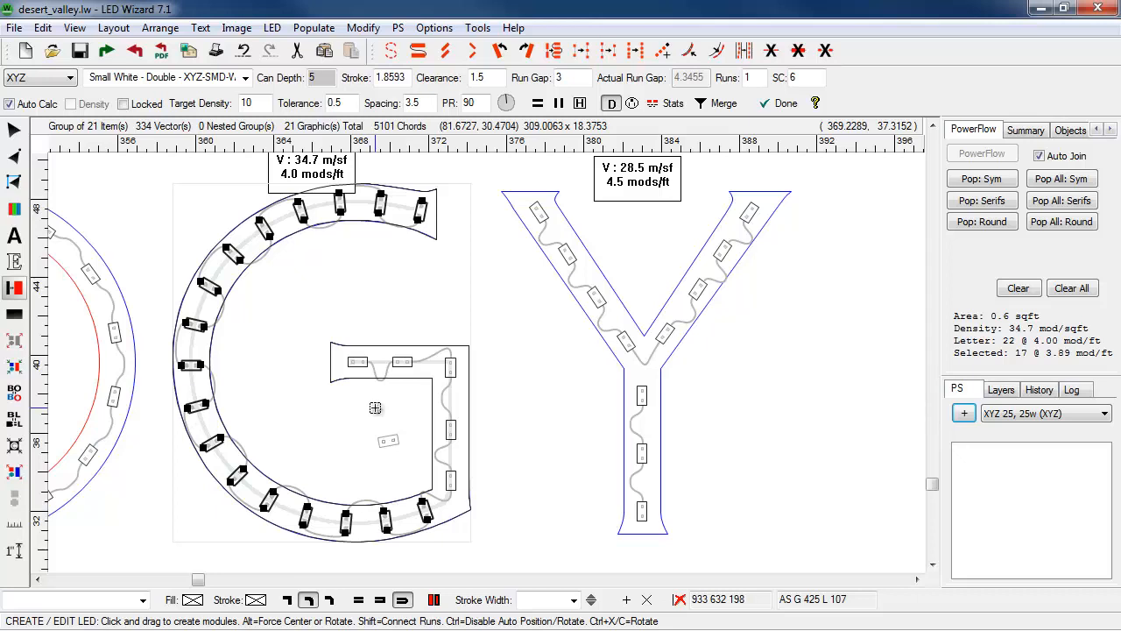
Move the middle module on the G's short vertical stem slightly upward so it sits evenly between its neighbours.
click(357, 362)
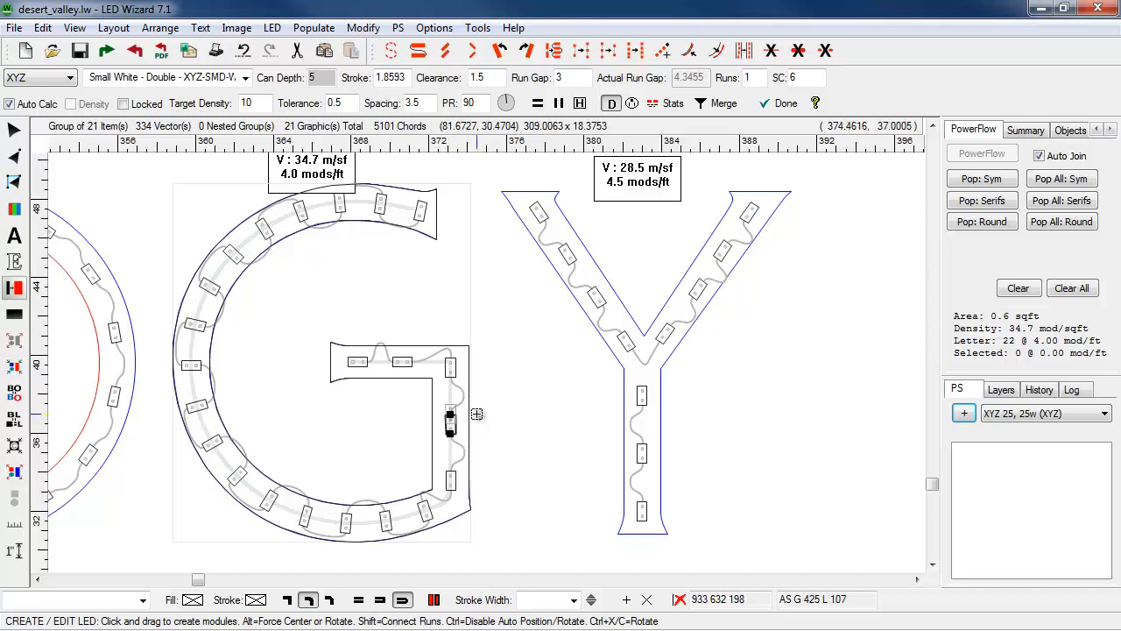
click(476, 414)
Shift the two modules nearest the corner on the L's foot toward the corner to even out the foot's spacing.
key(F3)
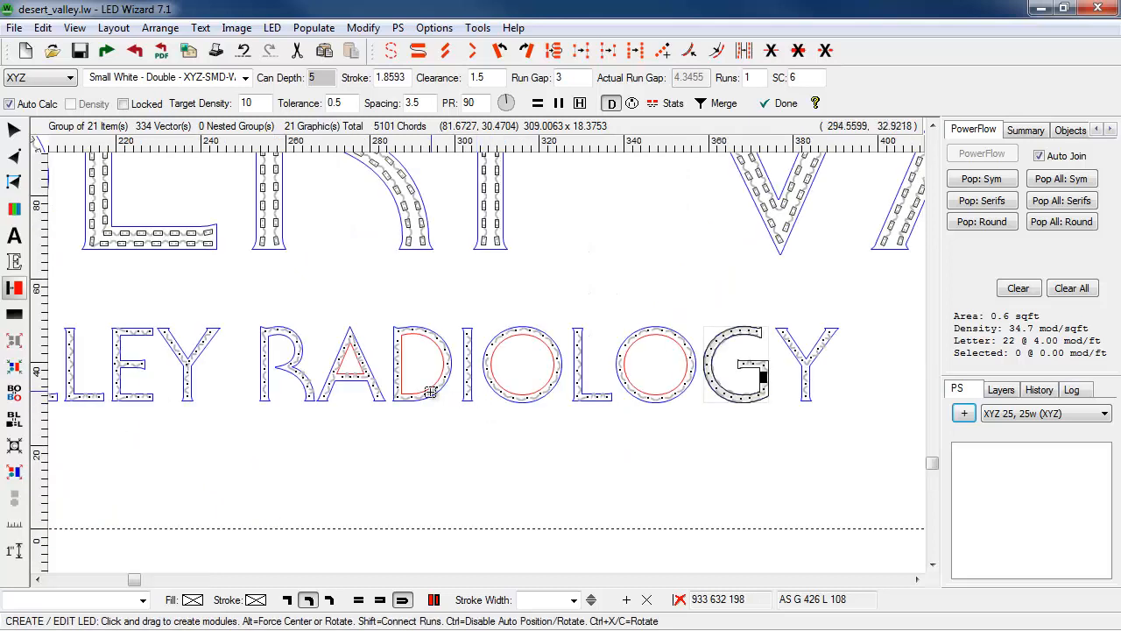
key(F2)
drag(508, 420, 726, 306)
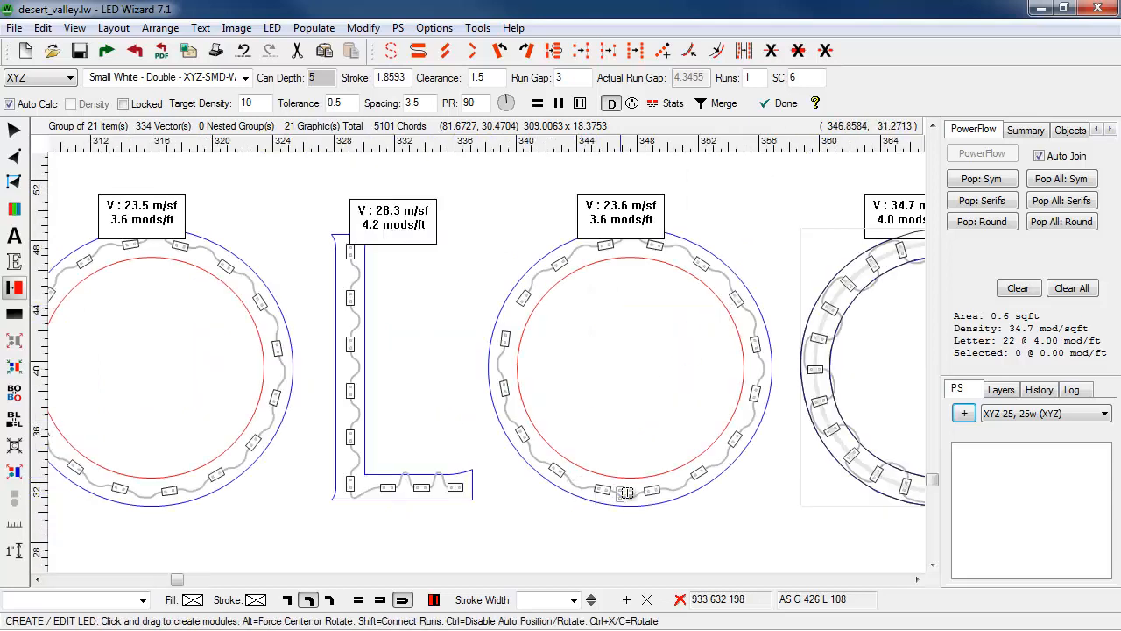
click(395, 492)
key(F2)
drag(308, 552, 619, 414)
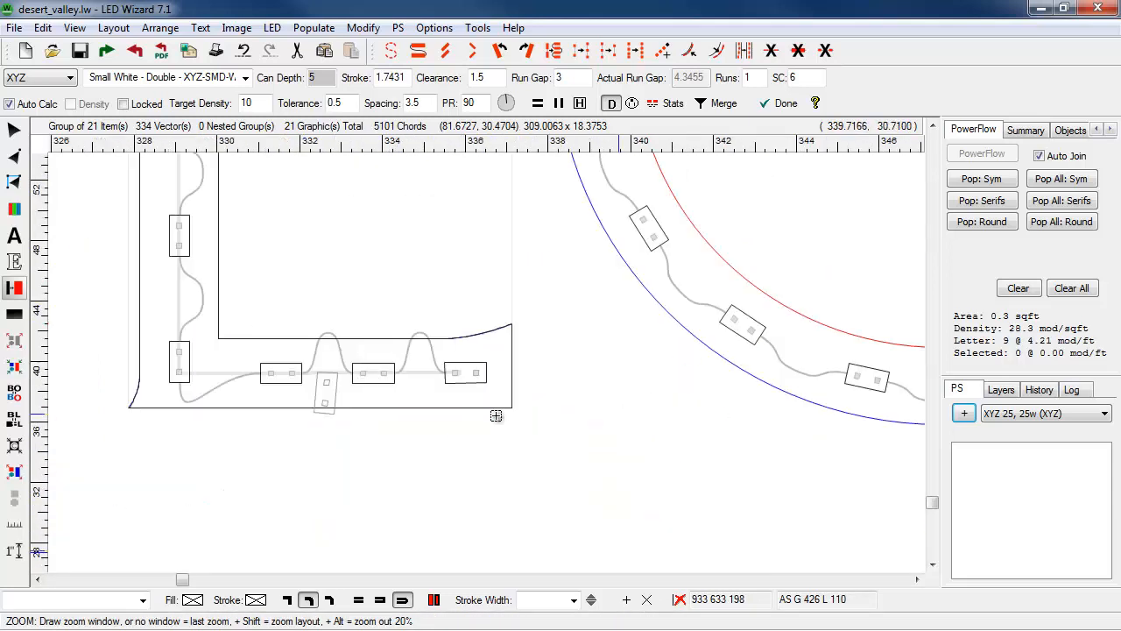
drag(280, 377, 254, 374)
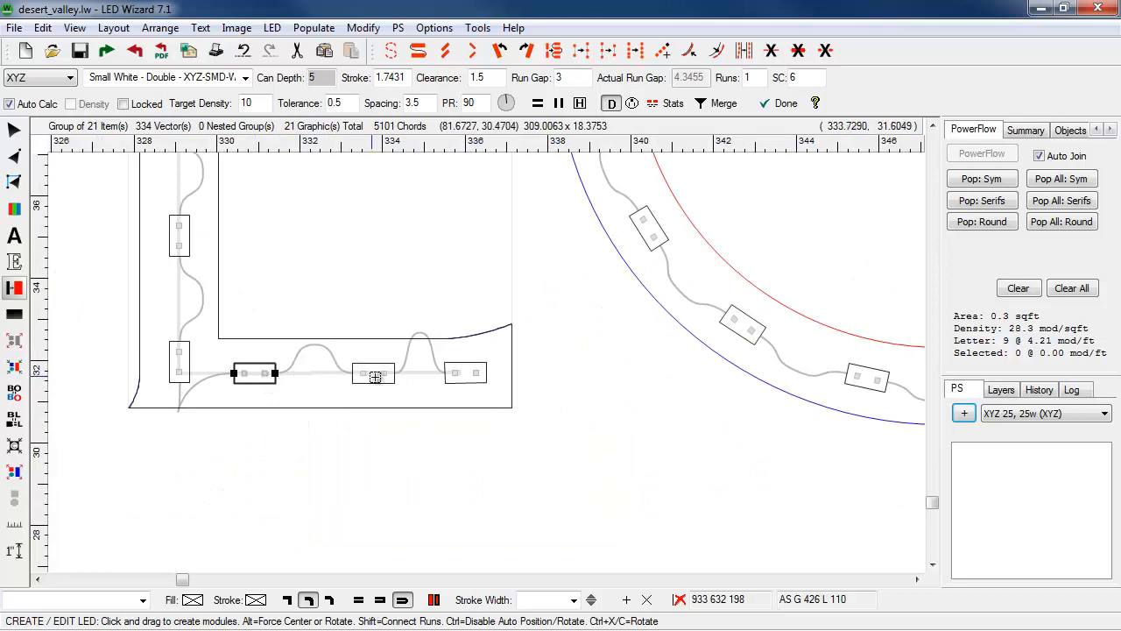
drag(375, 377, 360, 377)
key(F2)
click(428, 414)
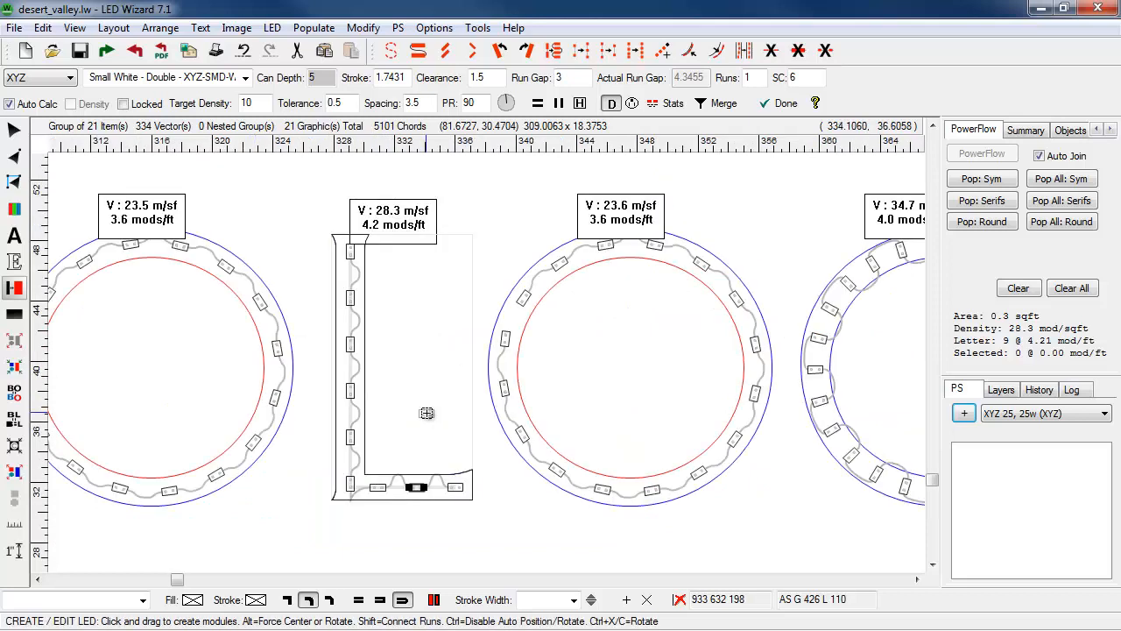
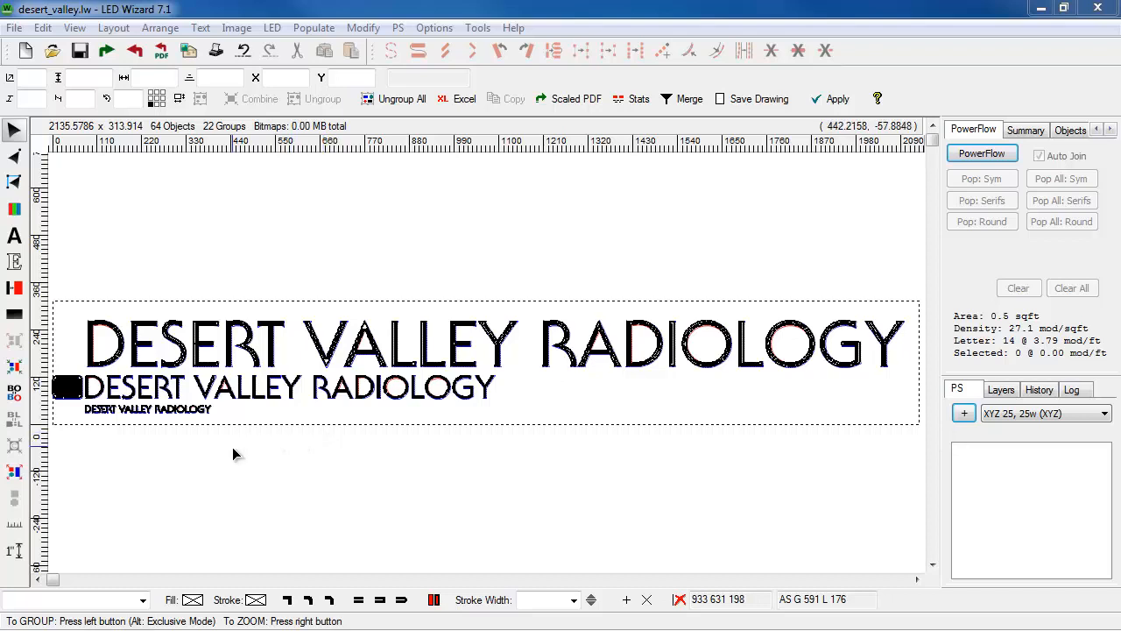
Select the smallest DESERT VALLEY RADIOLOGY lettering group and review the available power supply placement commands.
drag(232, 426, 76, 395)
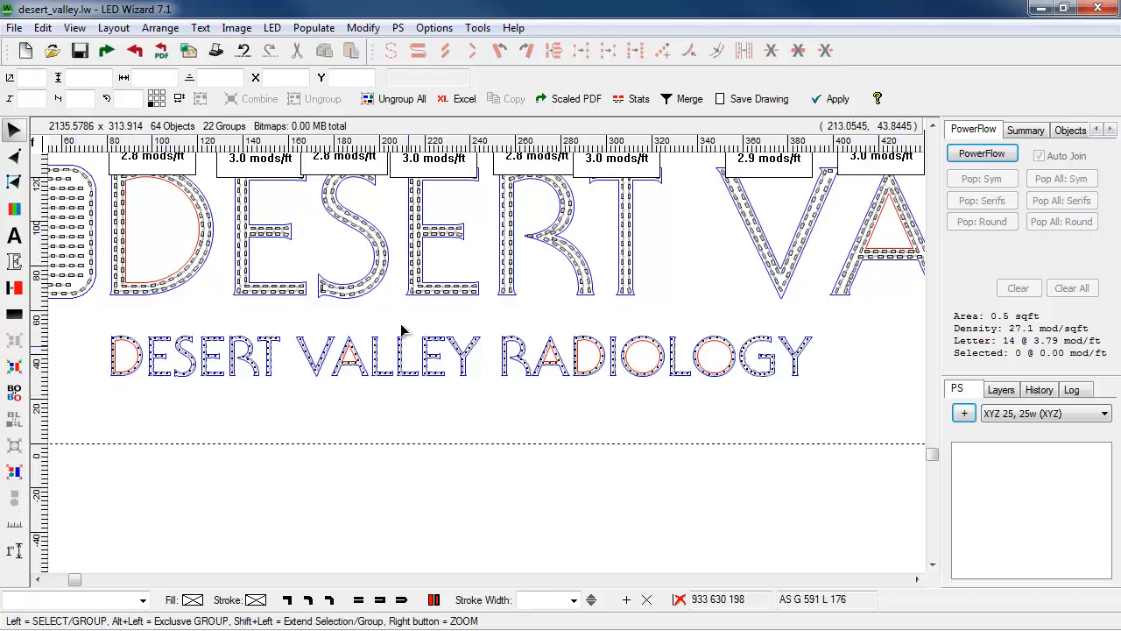
click(568, 363)
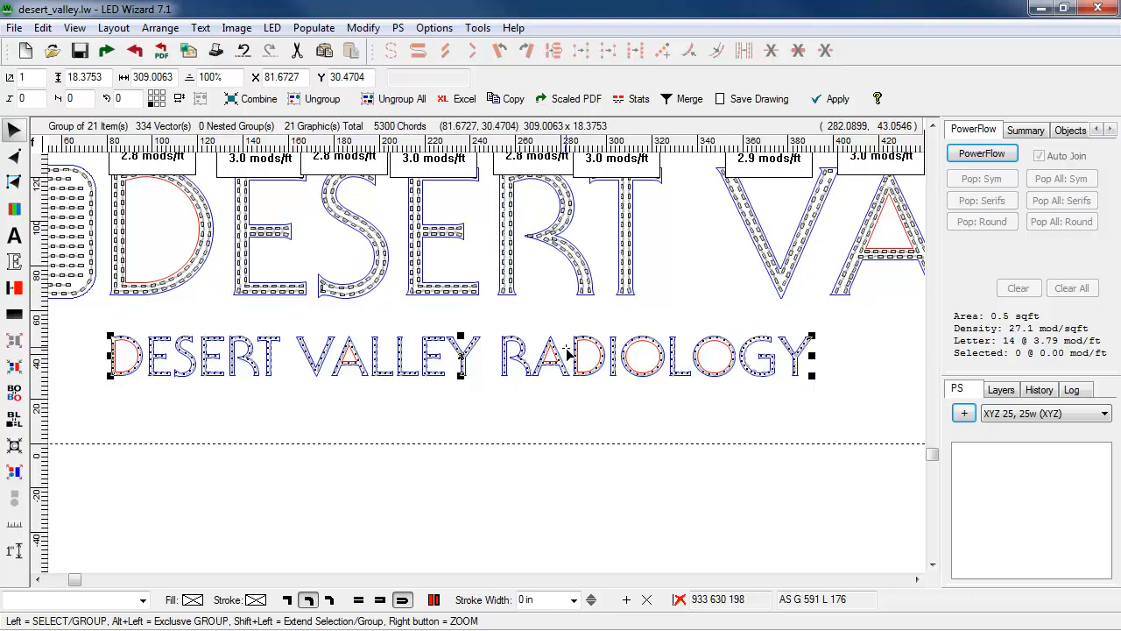
click(396, 29)
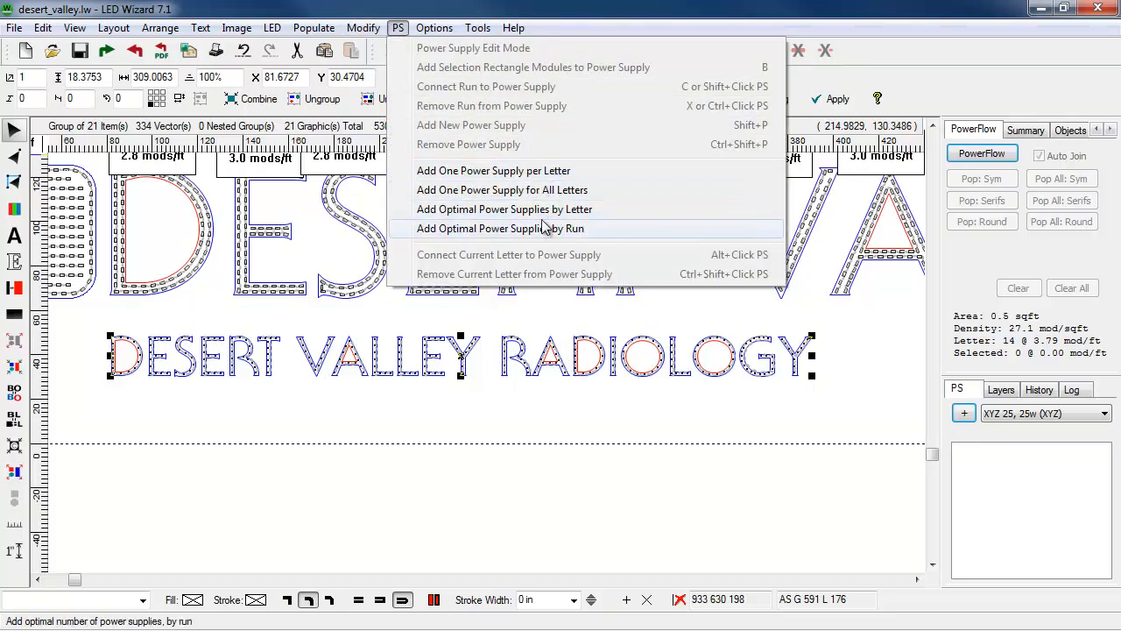
click(610, 355)
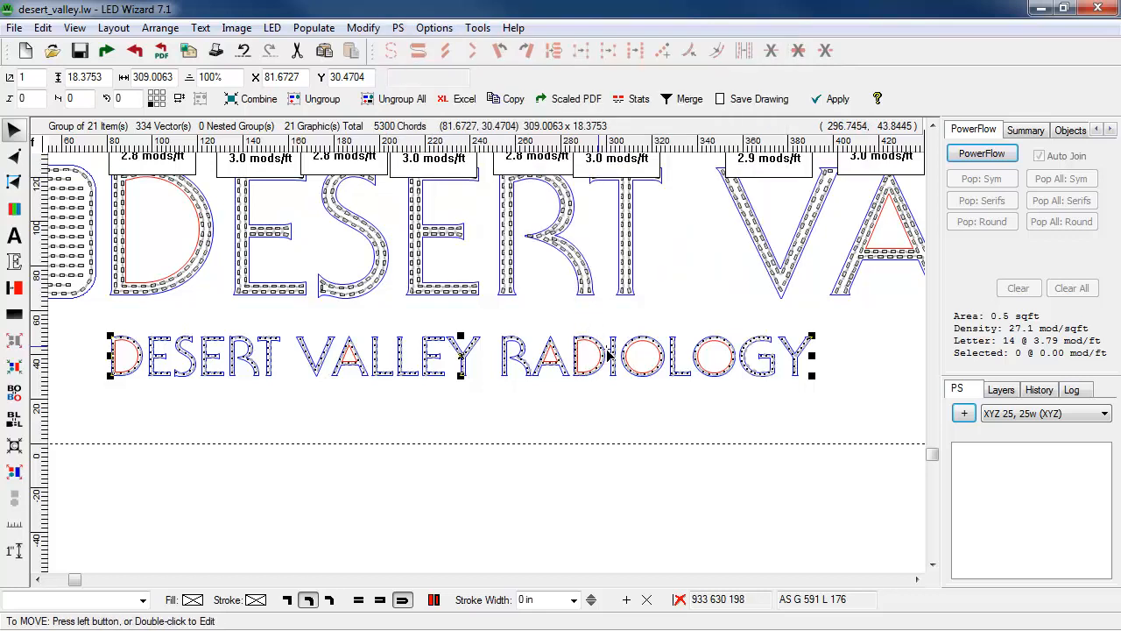
Look through the available power supply models and choose XYZ 25, 25w (XYZ) for the selected lettering.
click(1051, 419)
click(1045, 419)
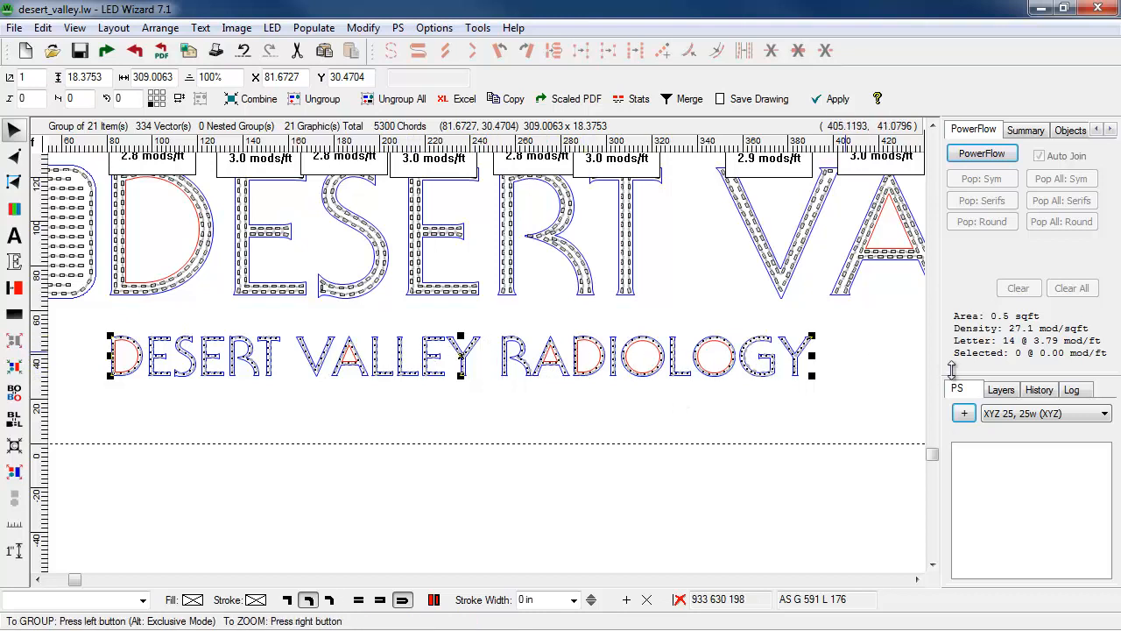
click(1045, 417)
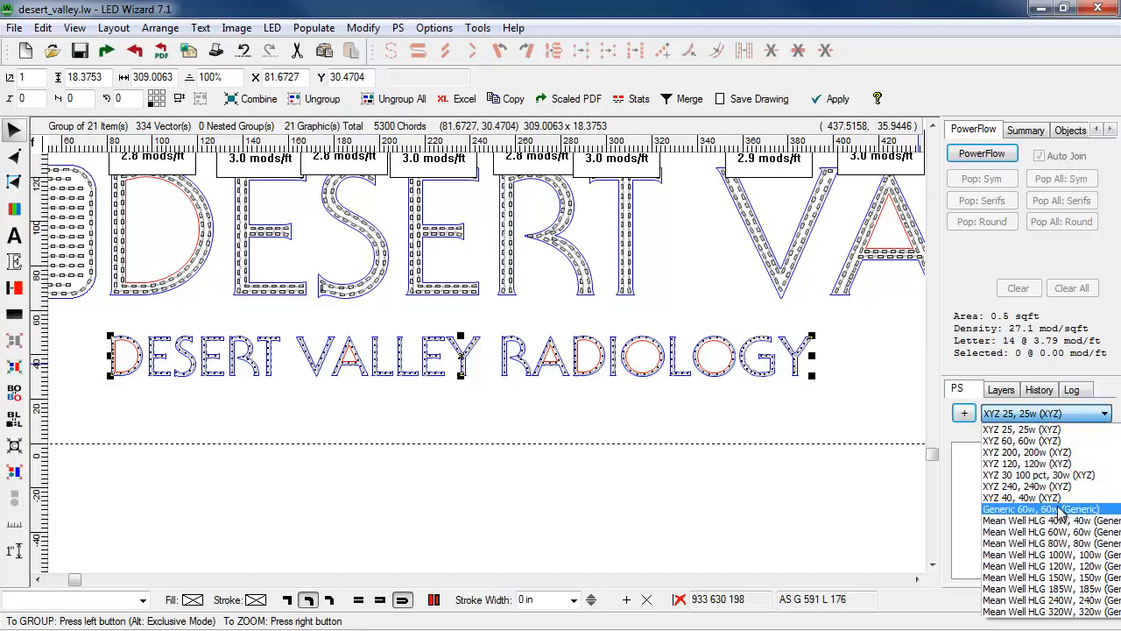
click(1043, 429)
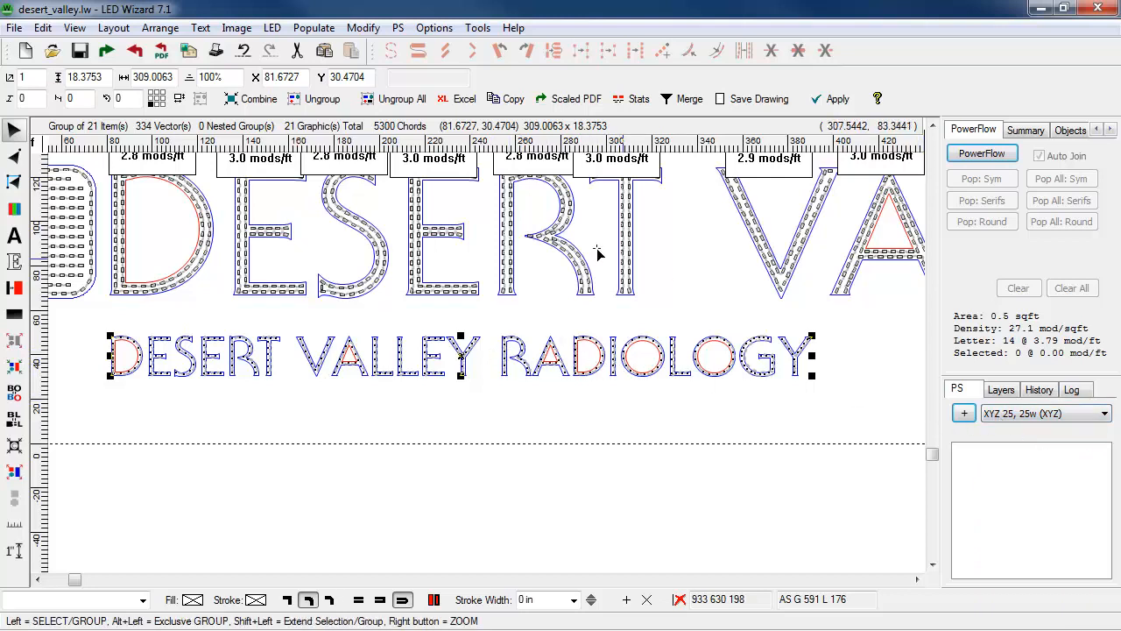
Add optimal power supplies by letter to the selected smallest DESERT VALLEY RADIOLOGY lettering group.
click(398, 28)
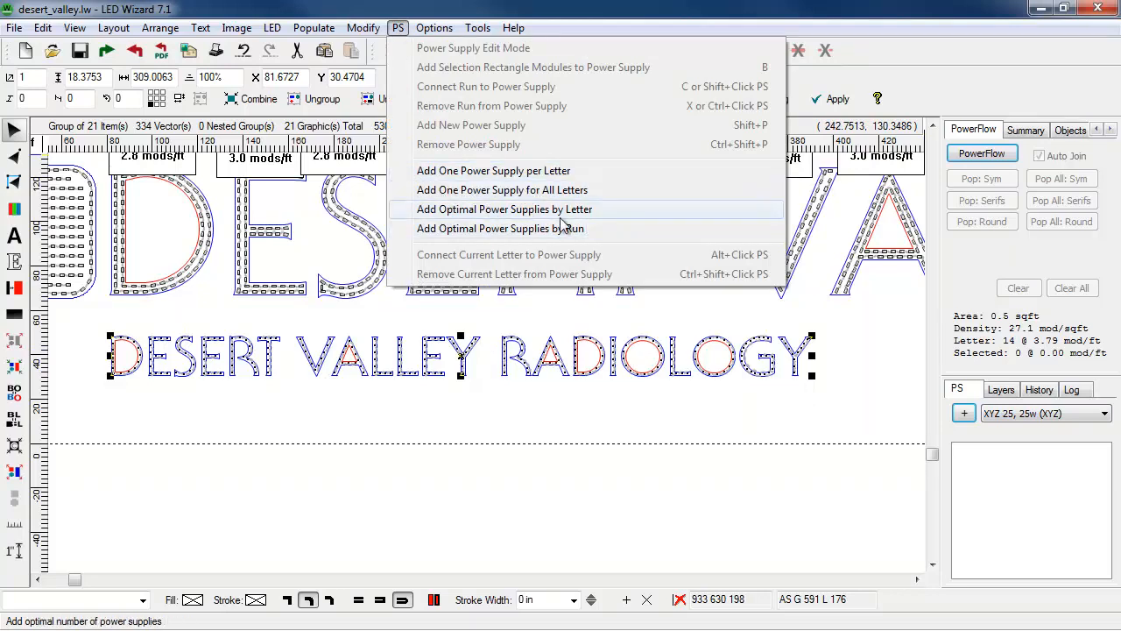
click(614, 218)
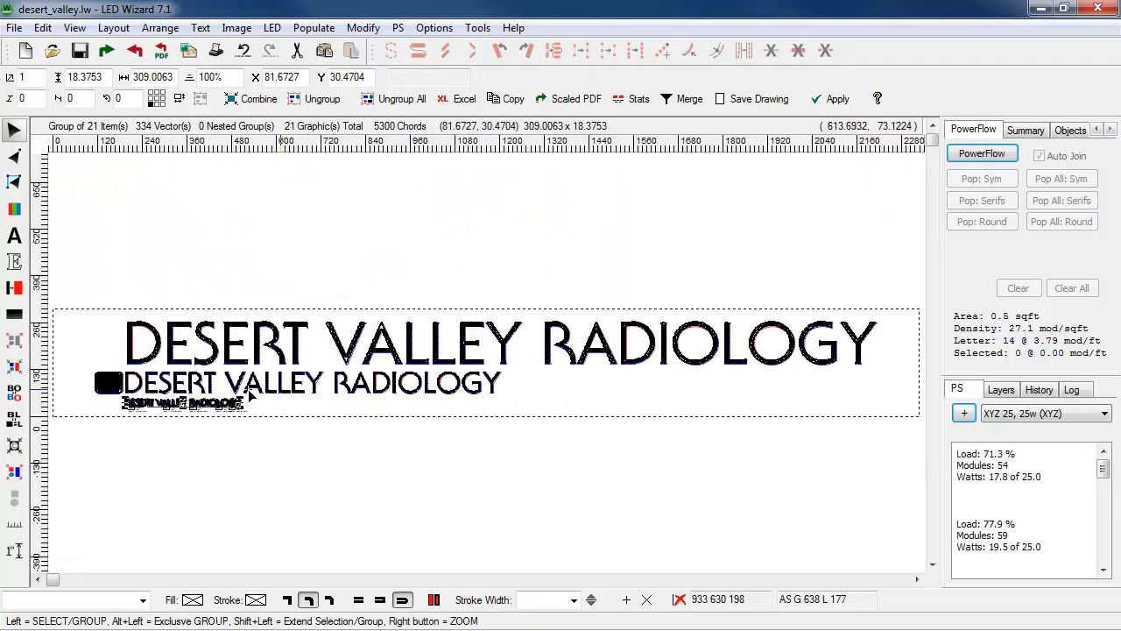
drag(101, 421, 266, 394)
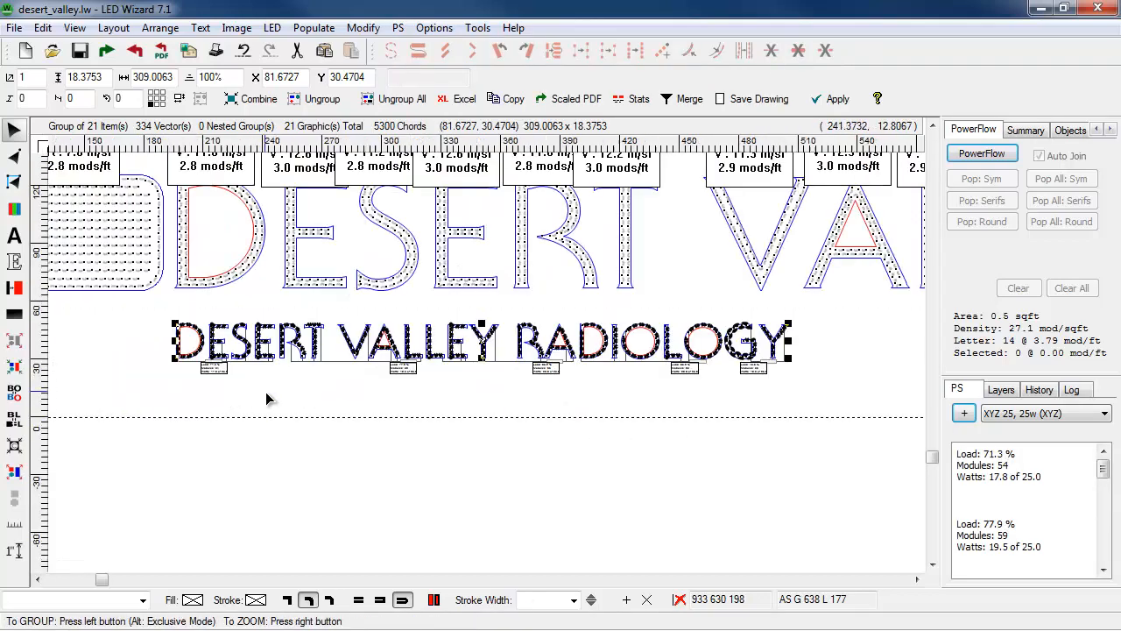
drag(165, 318, 448, 404)
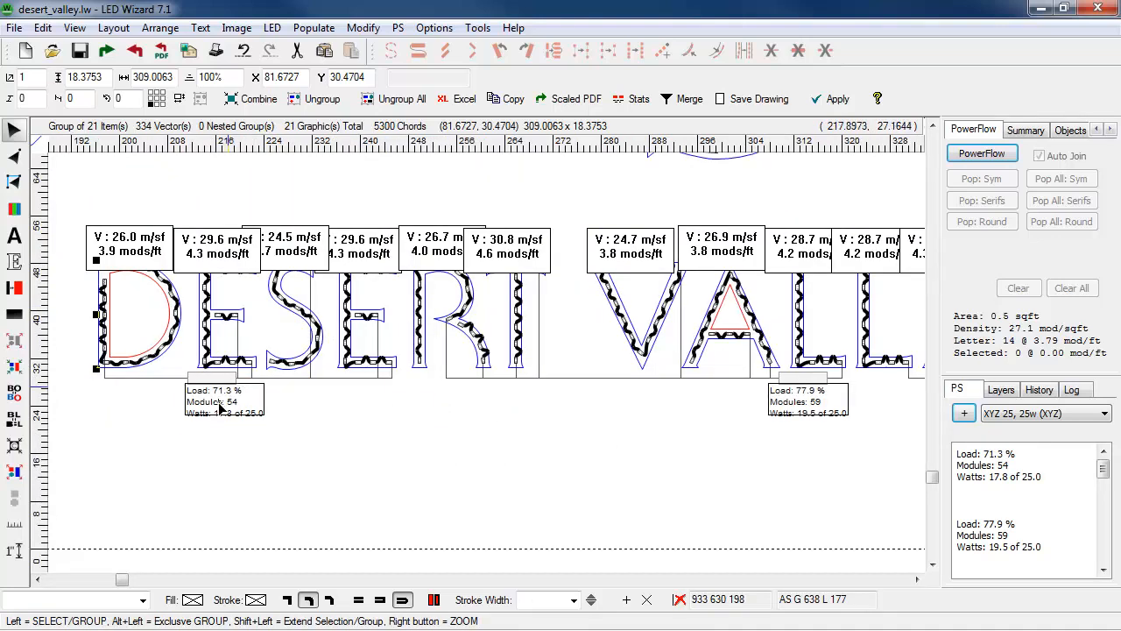
Reposition the first four power supplies below the smallest lettering, shifting the first slightly right and the next three left.
drag(231, 412, 277, 422)
click(371, 415)
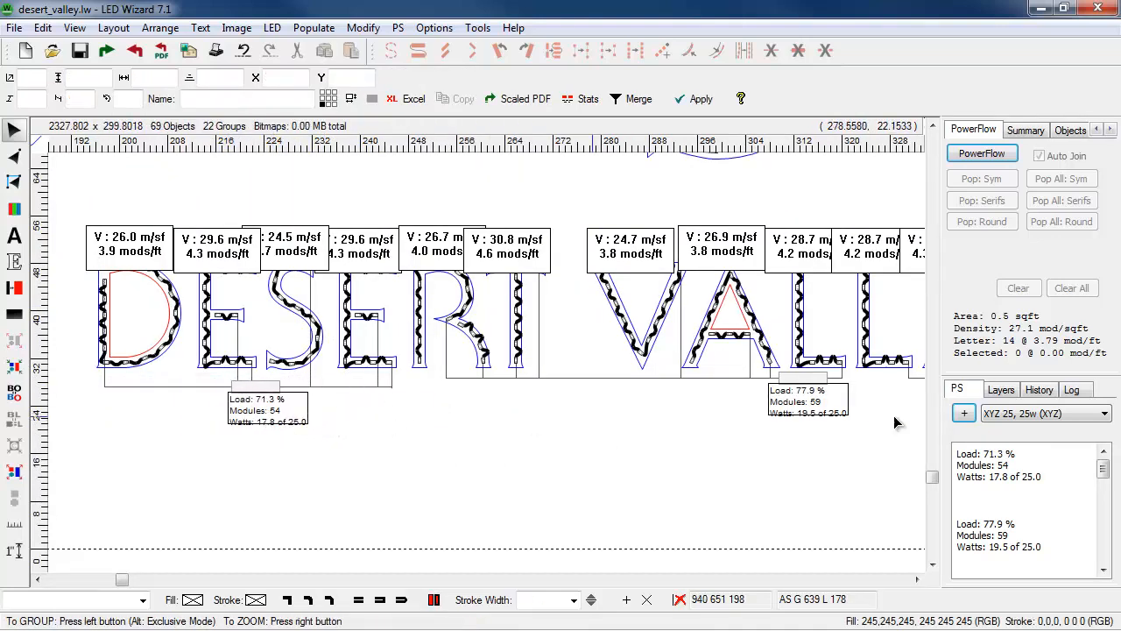
drag(813, 414, 638, 425)
scroll(672, 440, down, 2)
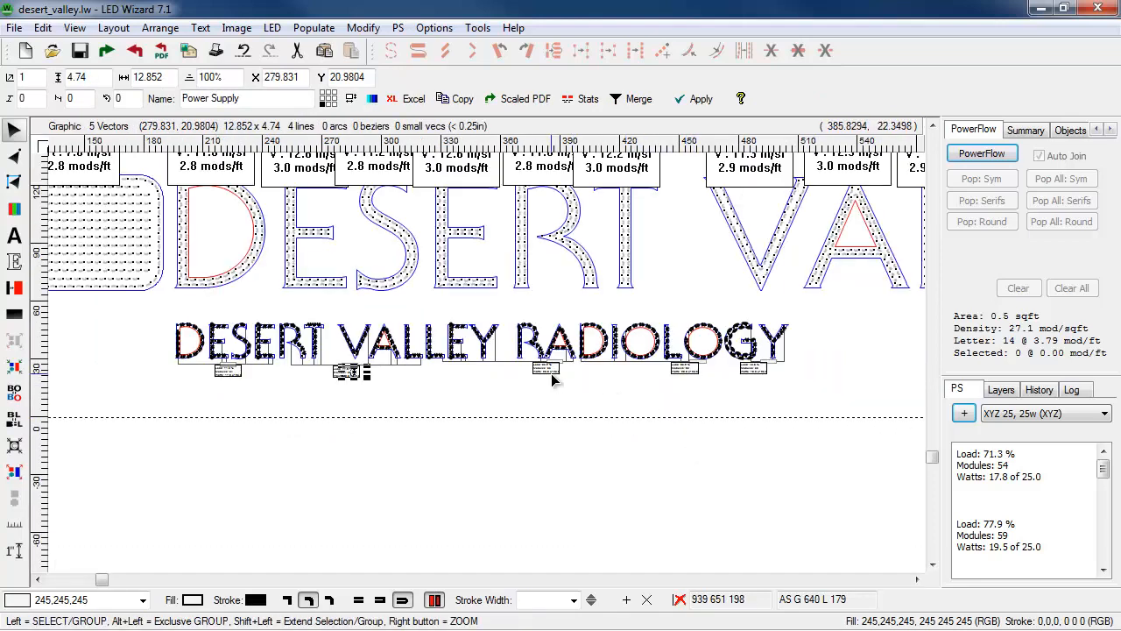
drag(551, 373, 504, 377)
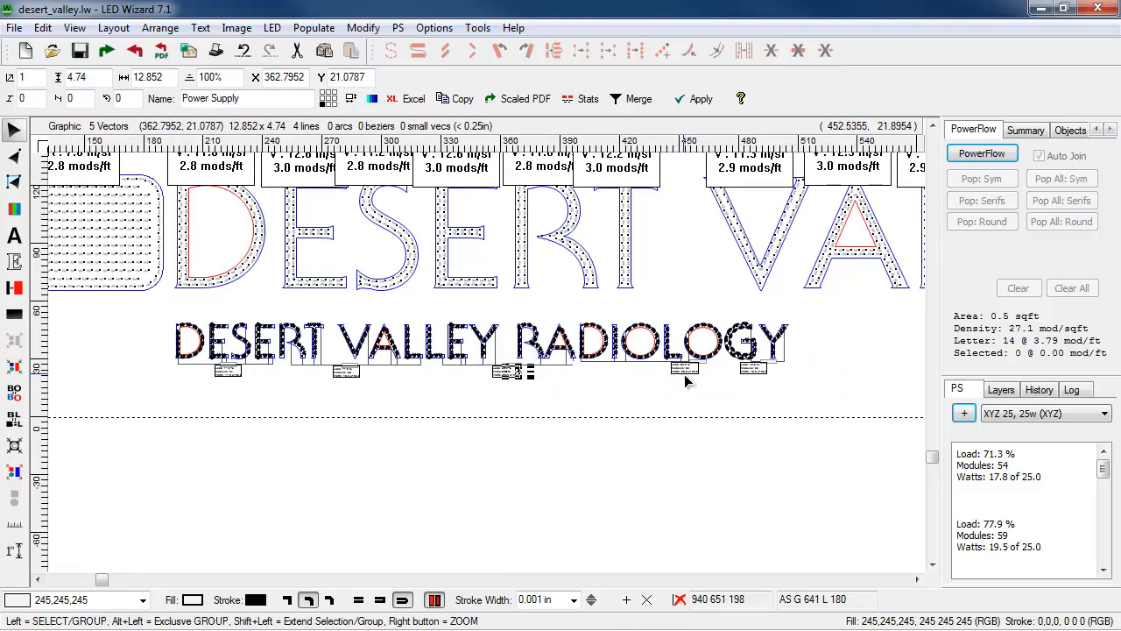
drag(646, 380, 650, 380)
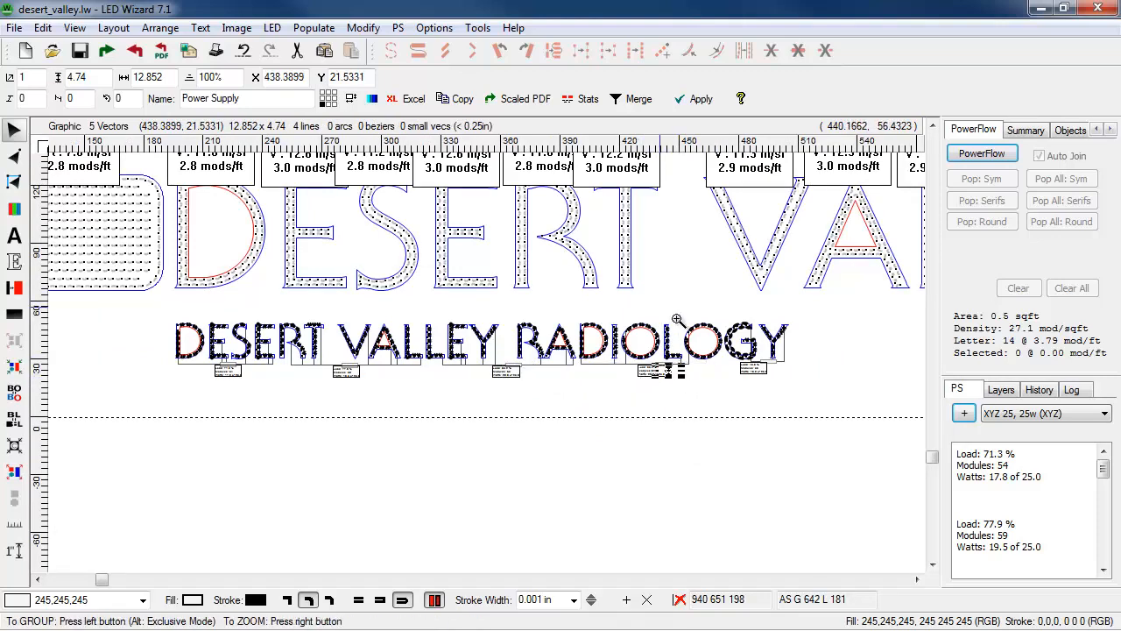
Move the last power supply from beside the G to below the Y of RADIOLOGY, at about X 498, Y 20.
drag(661, 310, 853, 406)
drag(595, 395, 609, 421)
click(661, 413)
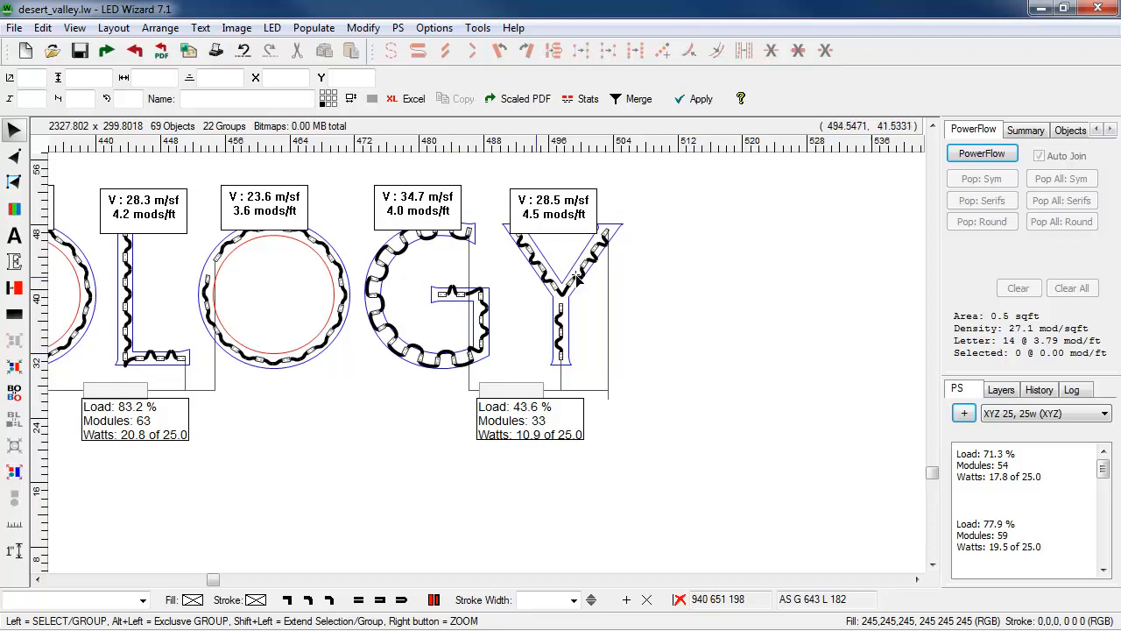
drag(435, 210, 662, 382)
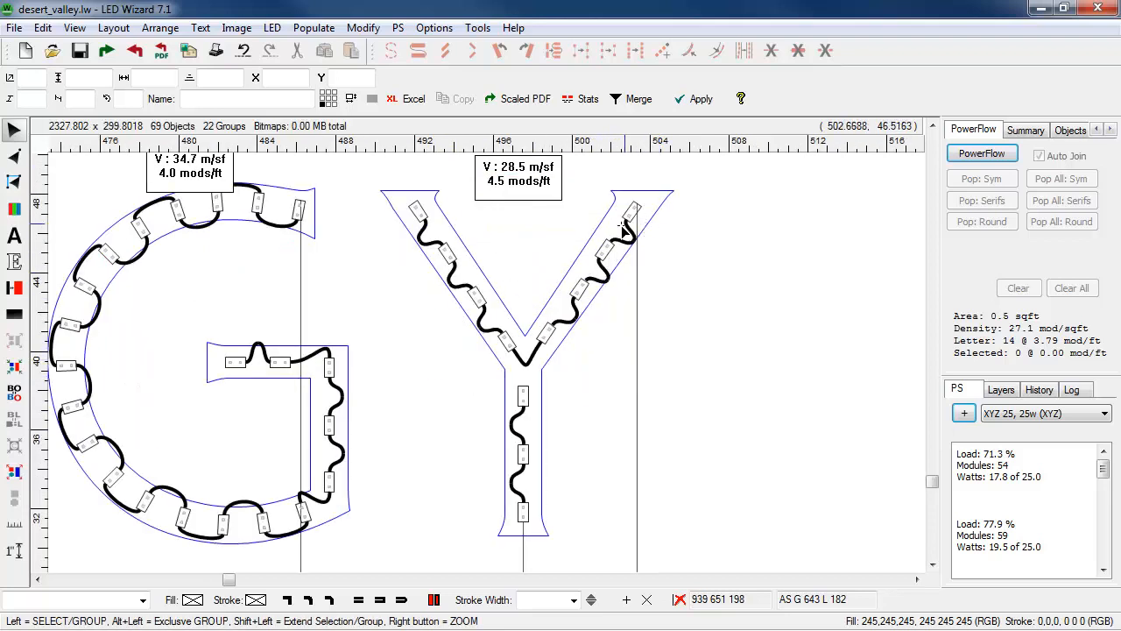
right_click(610, 270)
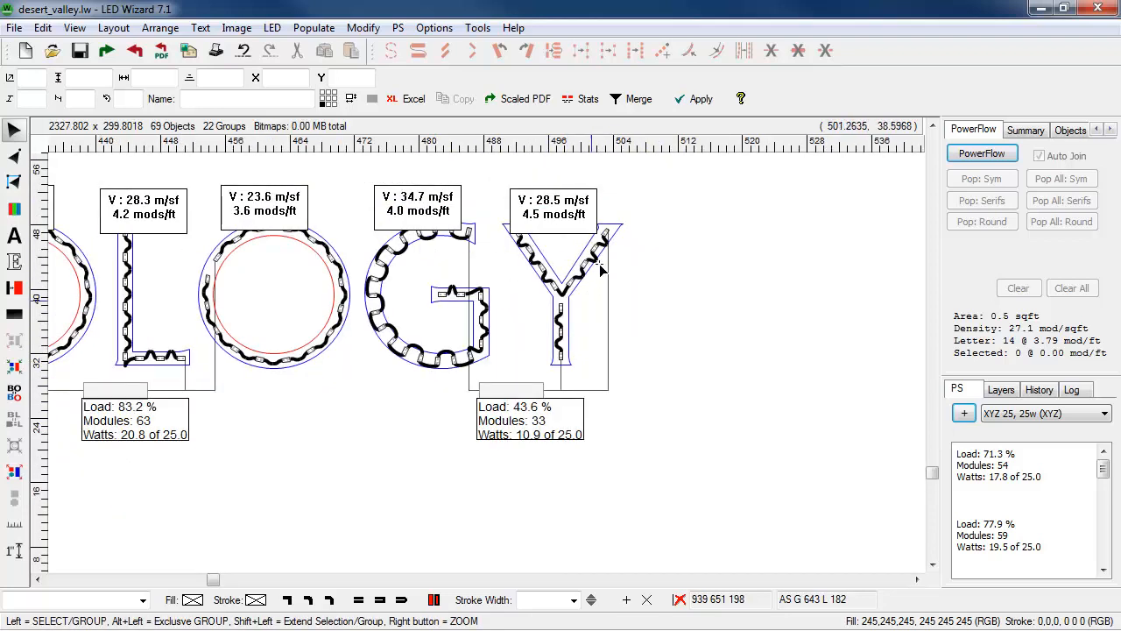
drag(528, 422, 682, 289)
right_click(718, 418)
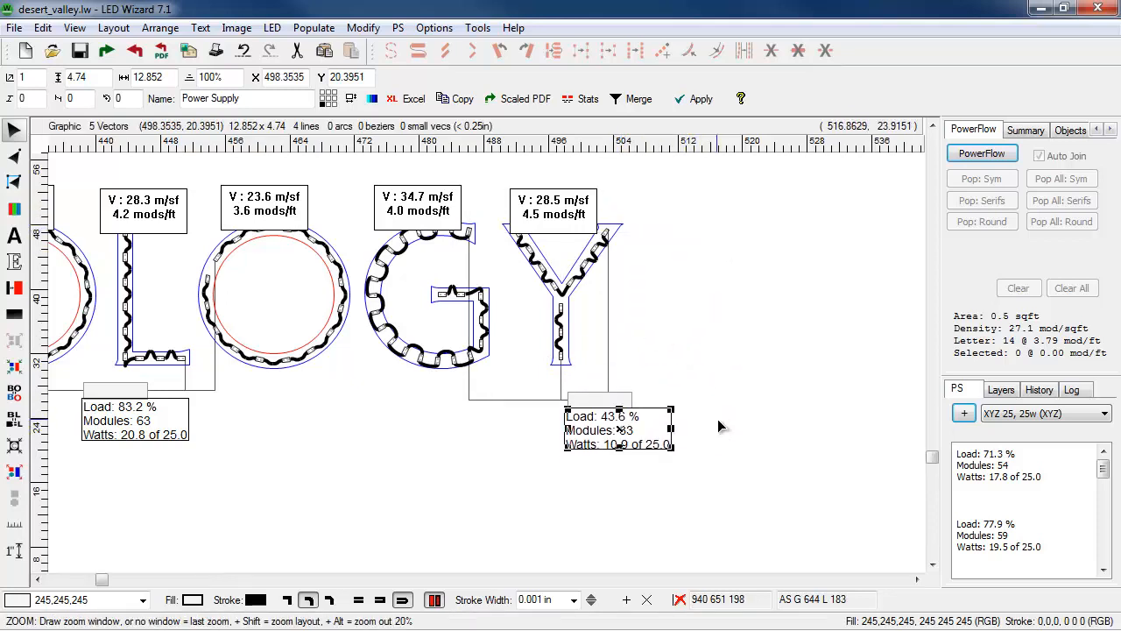
click(768, 405)
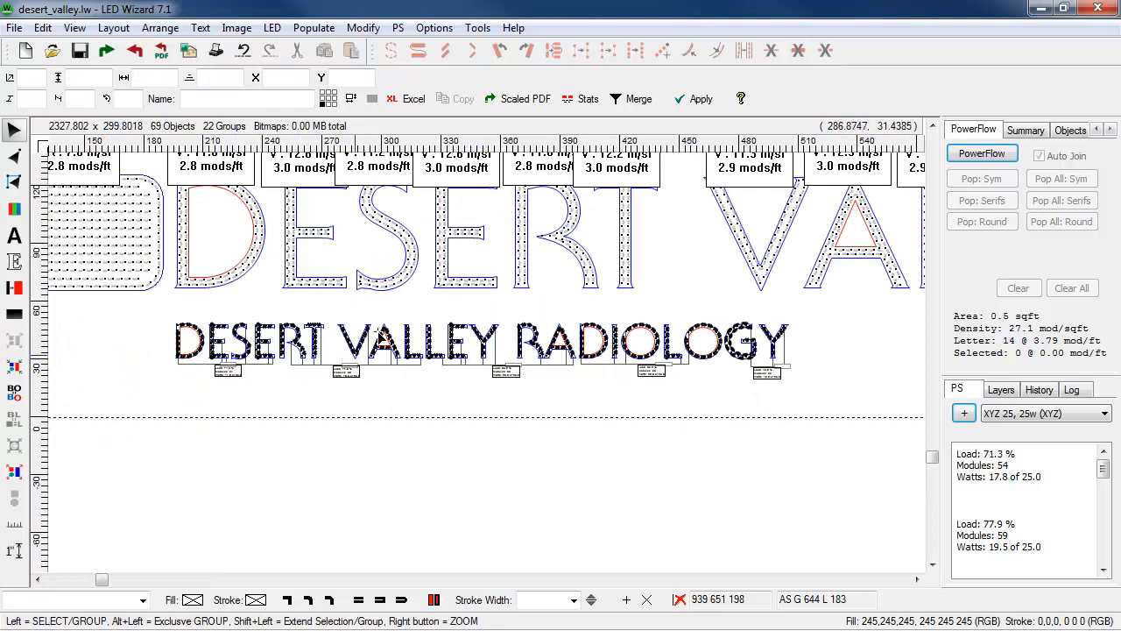
Select the mid-size DESERT VALLEY RADIOLOGY lettering group.
right_click(574, 355)
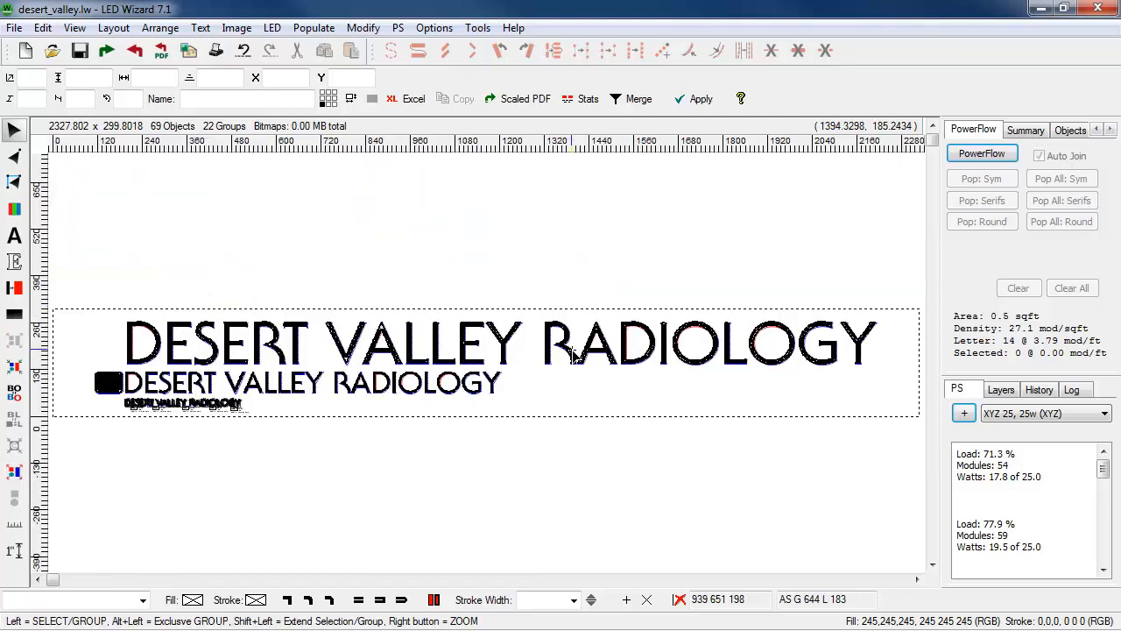
click(430, 386)
drag(116, 361, 361, 432)
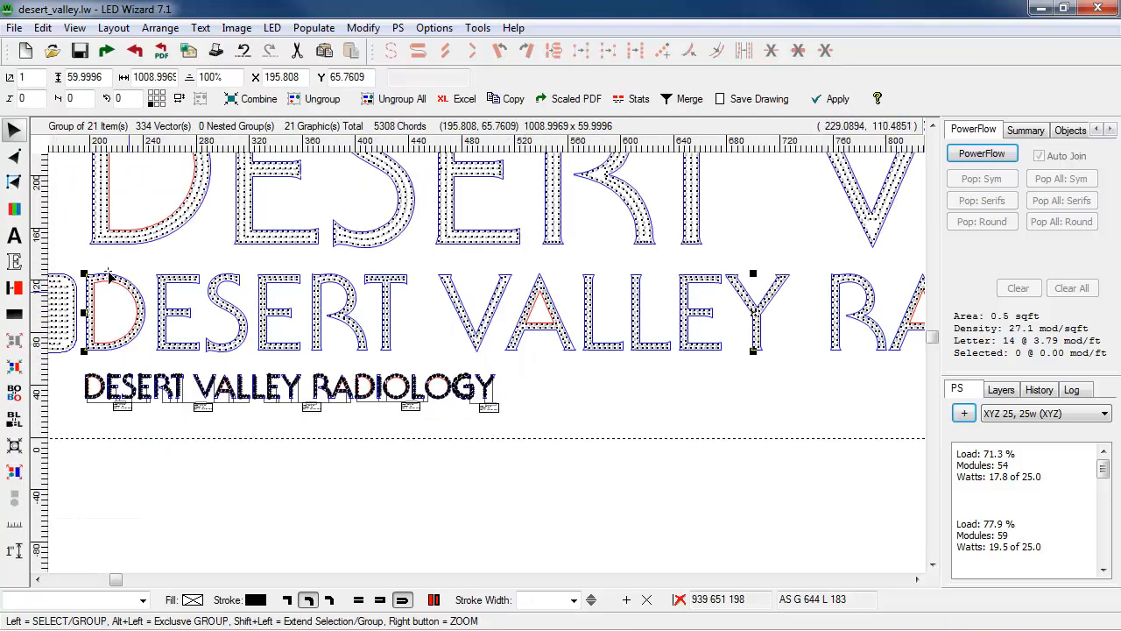
drag(276, 366, 319, 385)
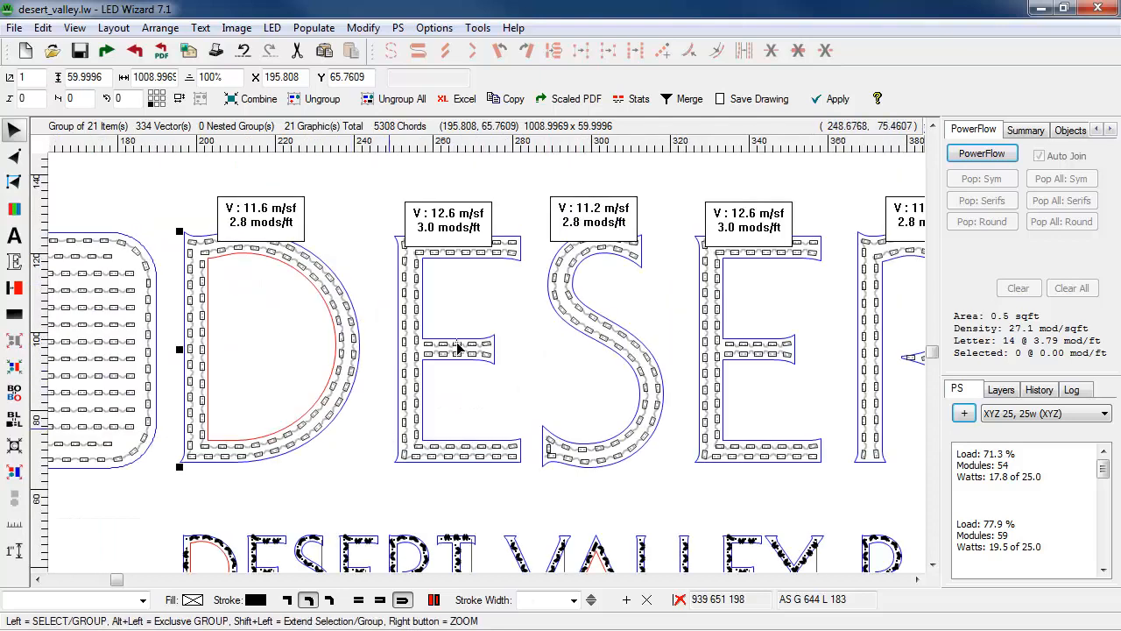
Choose the XYZ 120, 120w (XYZ) model and add one power supply per letter to the mid-size lettering.
click(1062, 414)
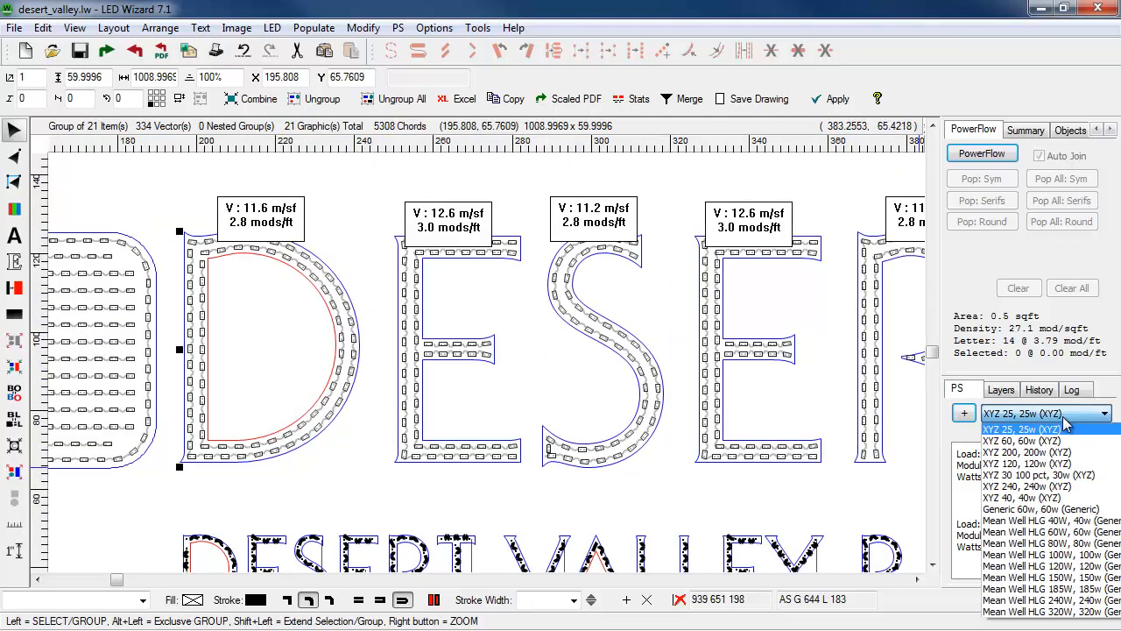
click(1070, 465)
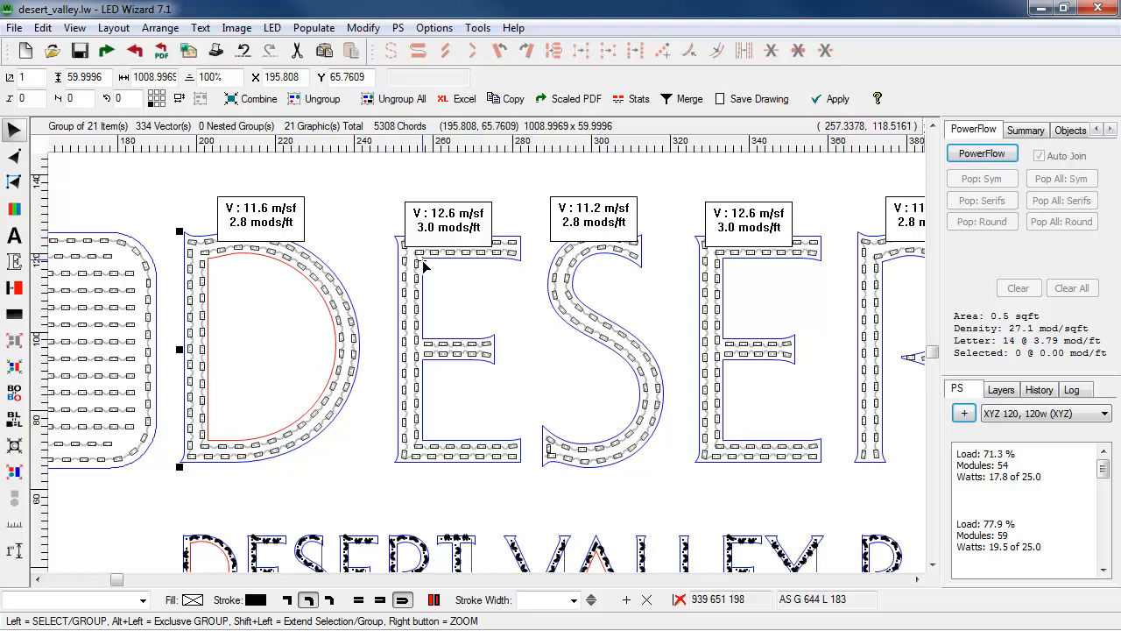
click(398, 30)
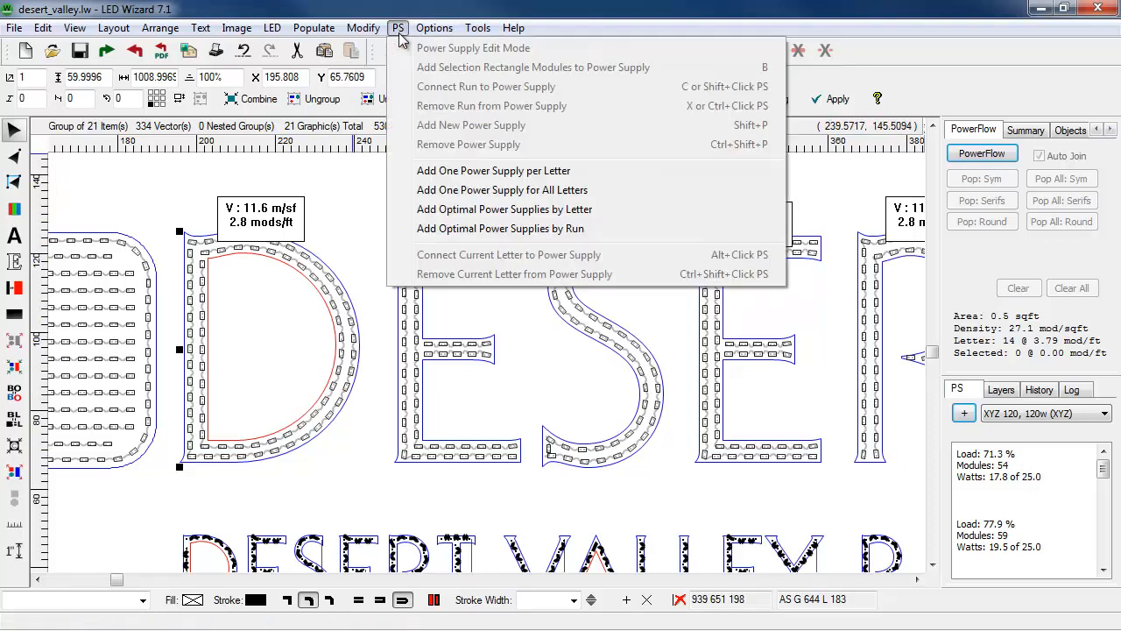
click(601, 172)
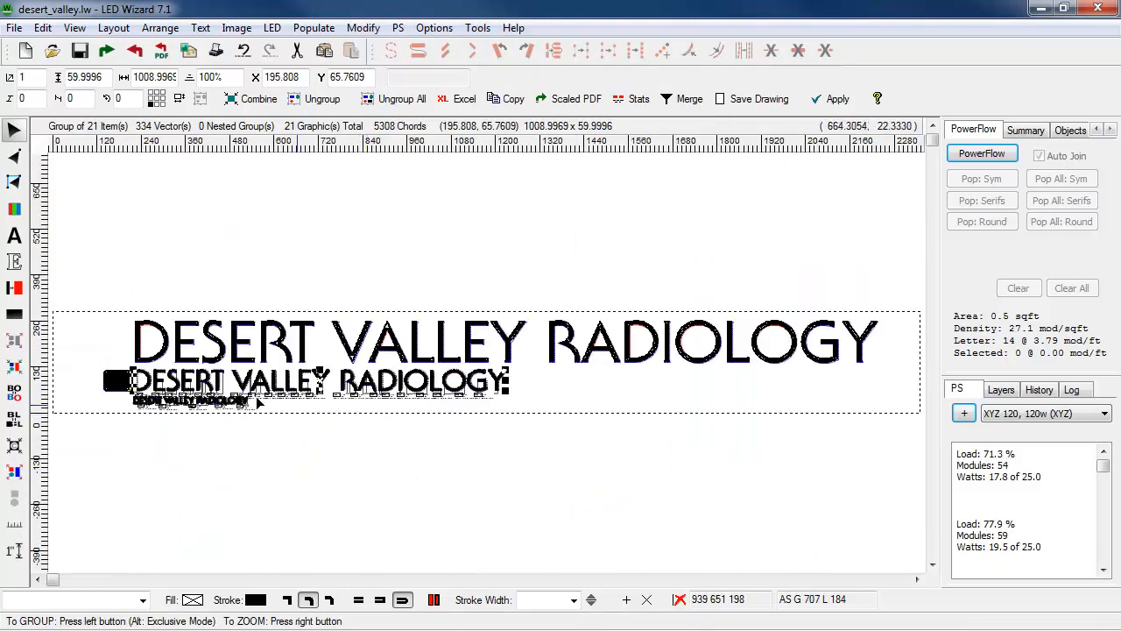
right_click(134, 355)
drag(133, 355, 352, 431)
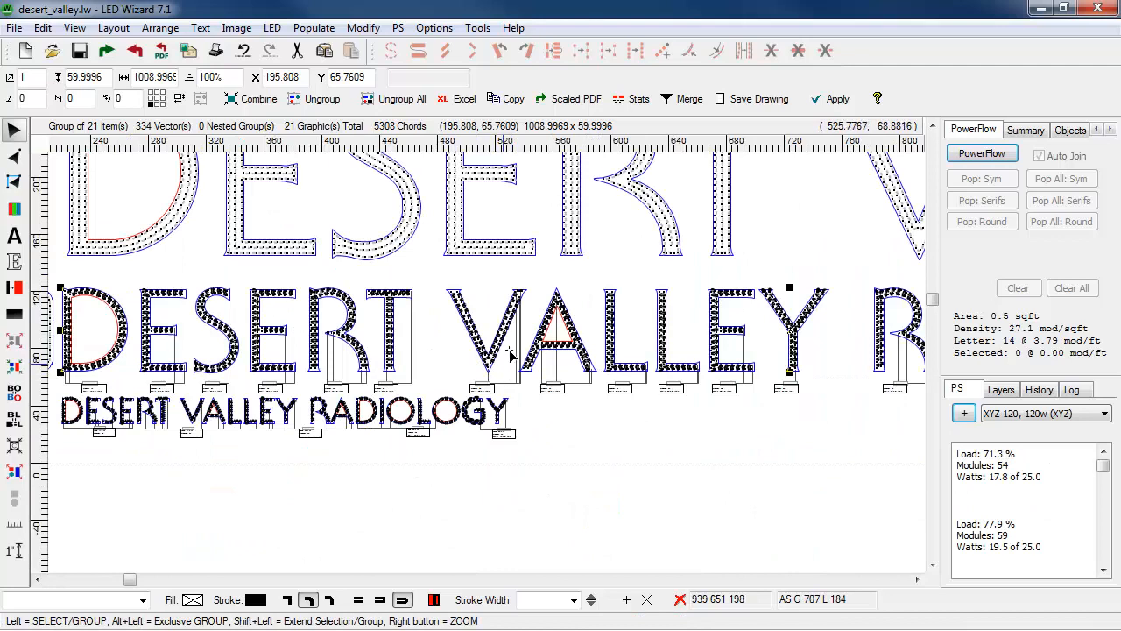
Check the power supply loads under the two Ls of the mid-size VALLEY, and undo the per-letter supplies.
right_click(428, 259)
drag(428, 260, 823, 404)
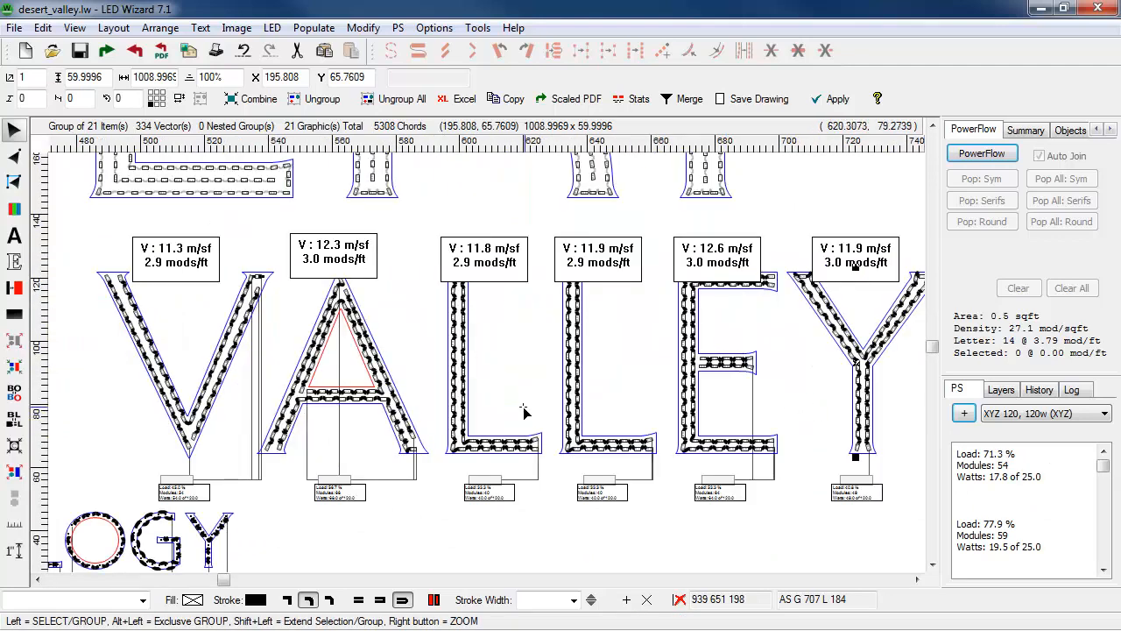
right_click(423, 424)
drag(423, 424, 667, 541)
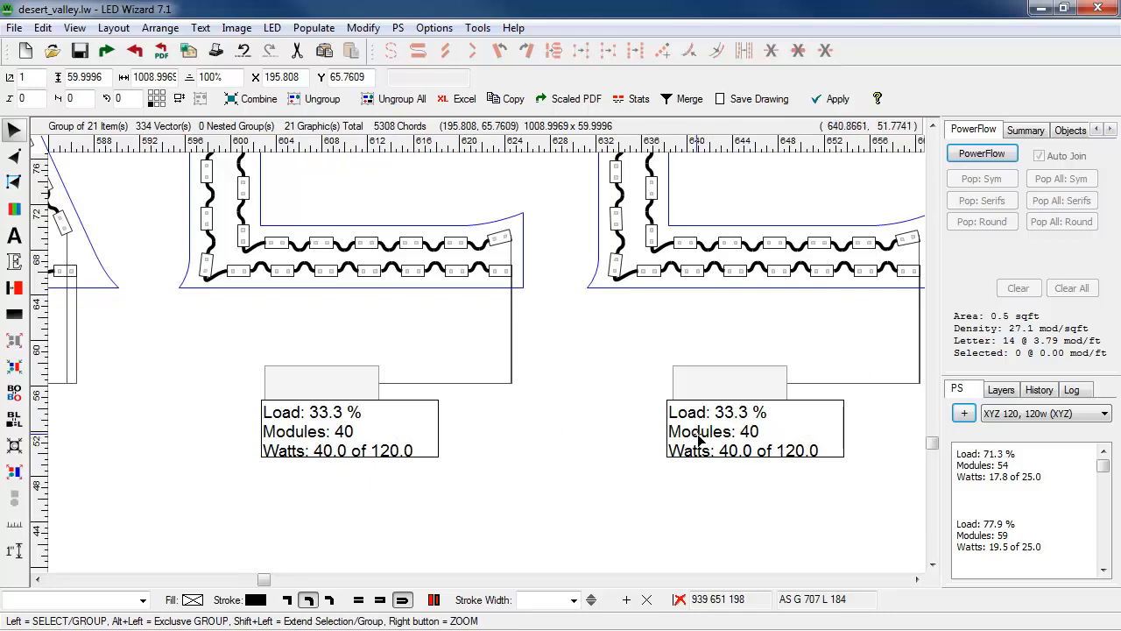
key(ctrl+z)
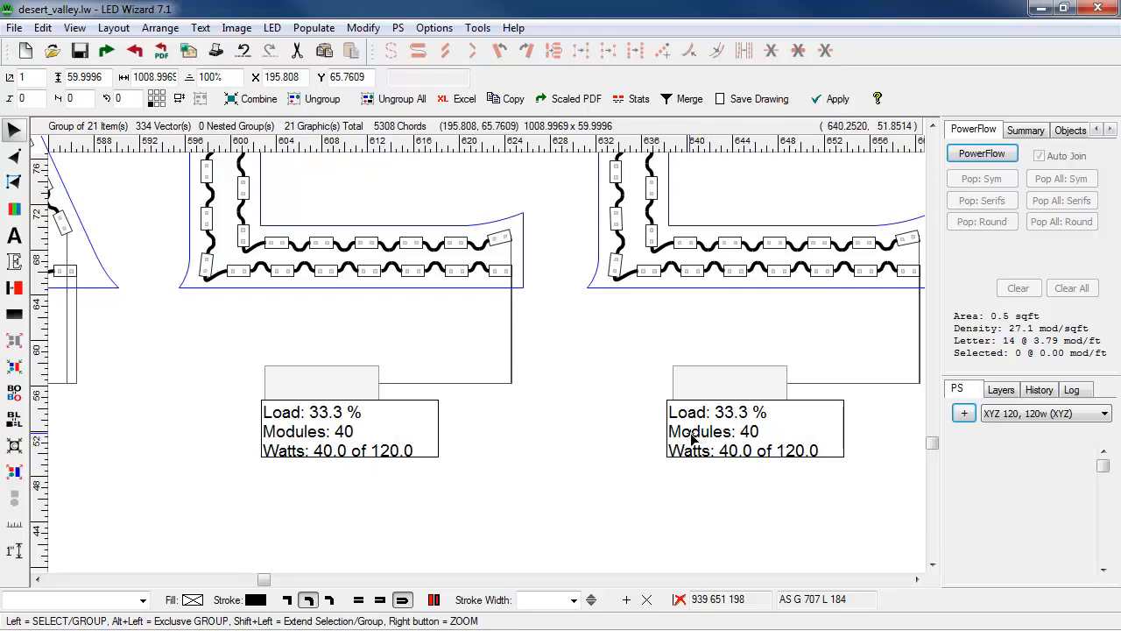
right_click(616, 258)
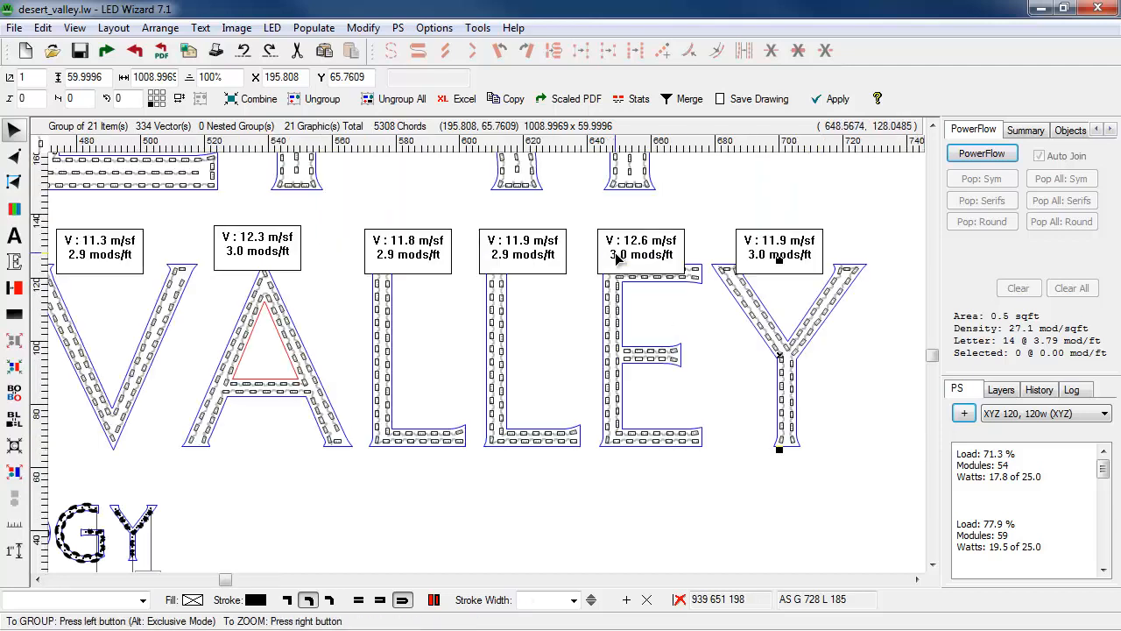
Open the mid-size lettering in PowerFlow and place an XYZ 60, 60w (XYZ) power supply below the second L of VALLEY.
click(988, 155)
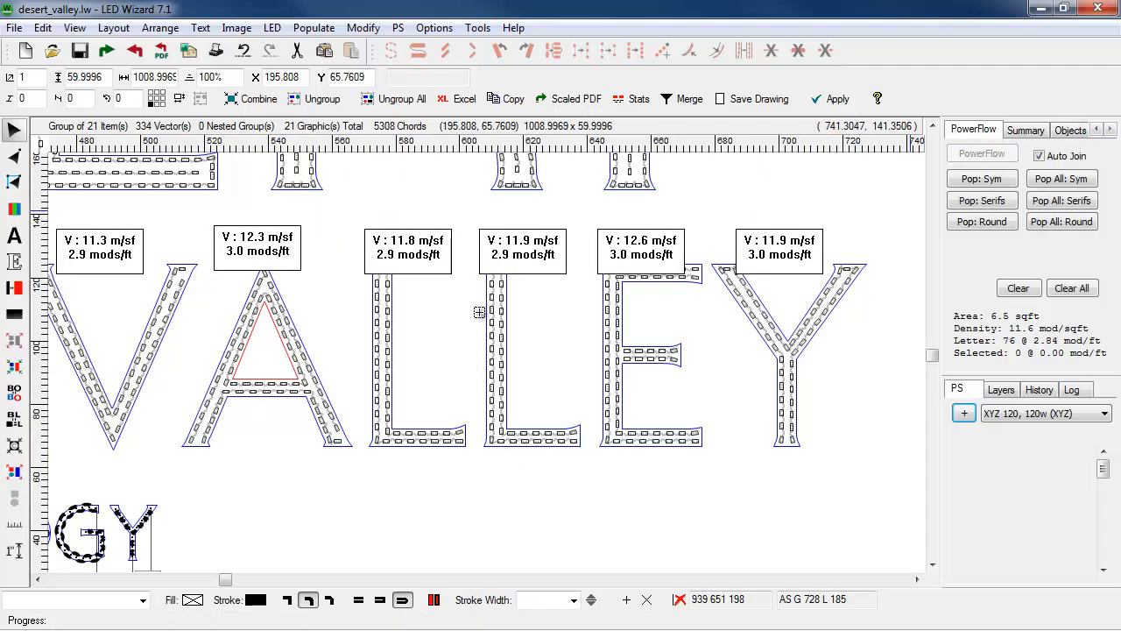
drag(455, 241, 692, 524)
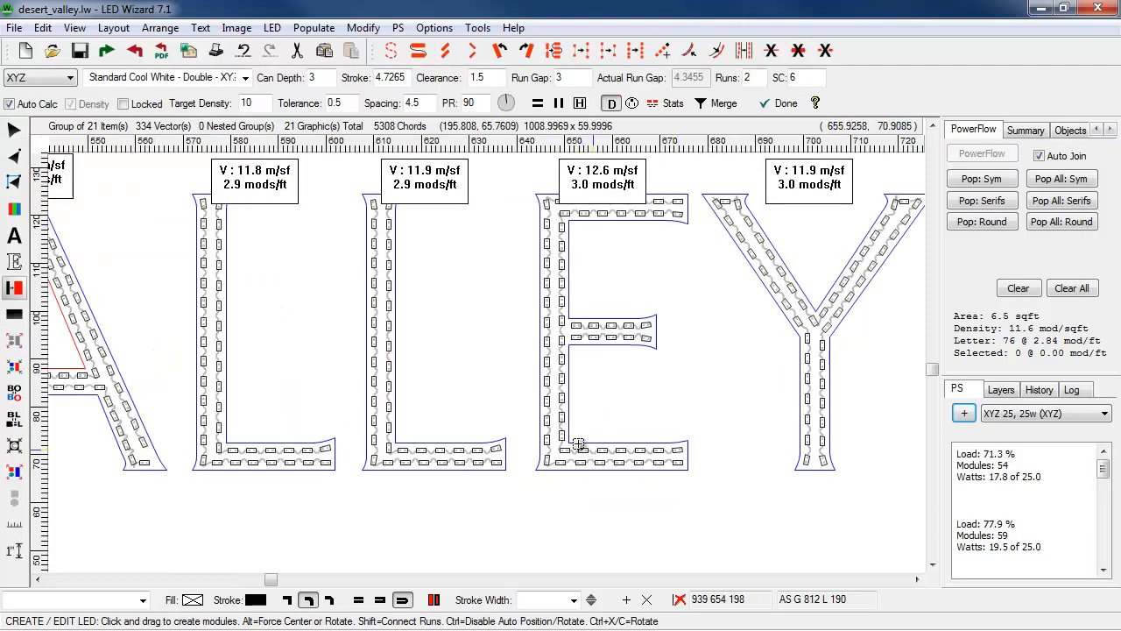
click(457, 449)
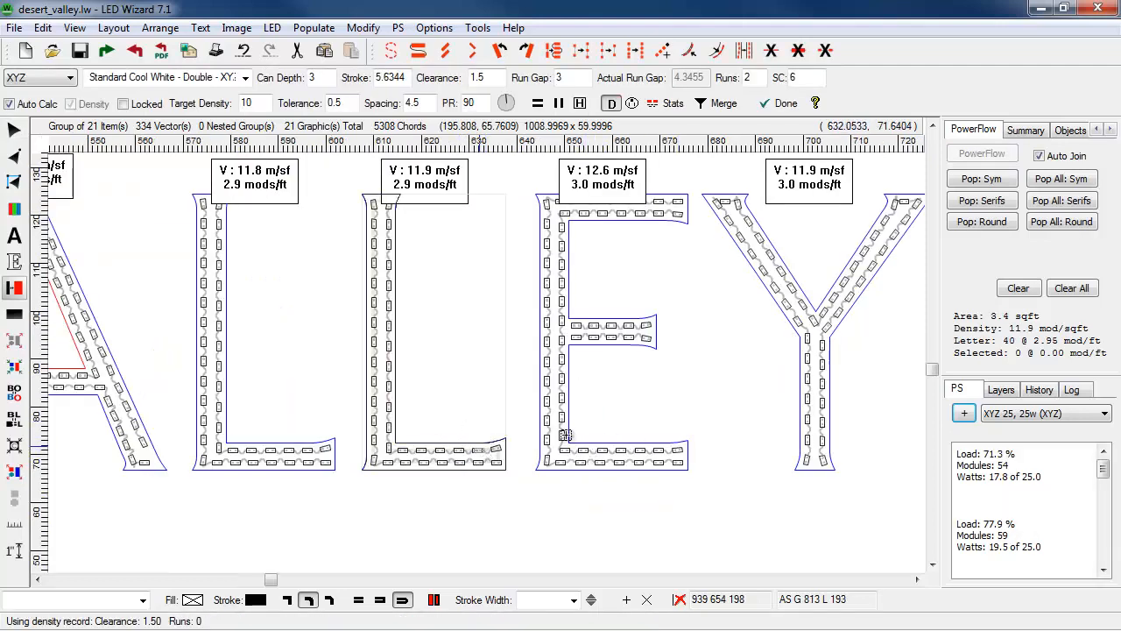
click(1035, 415)
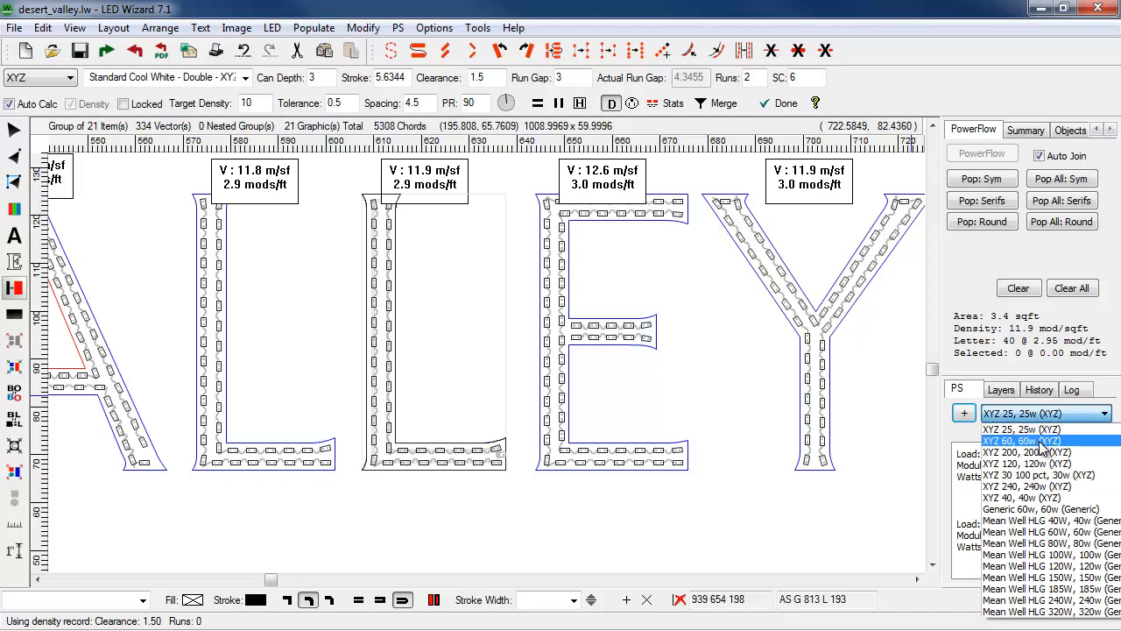
click(1046, 441)
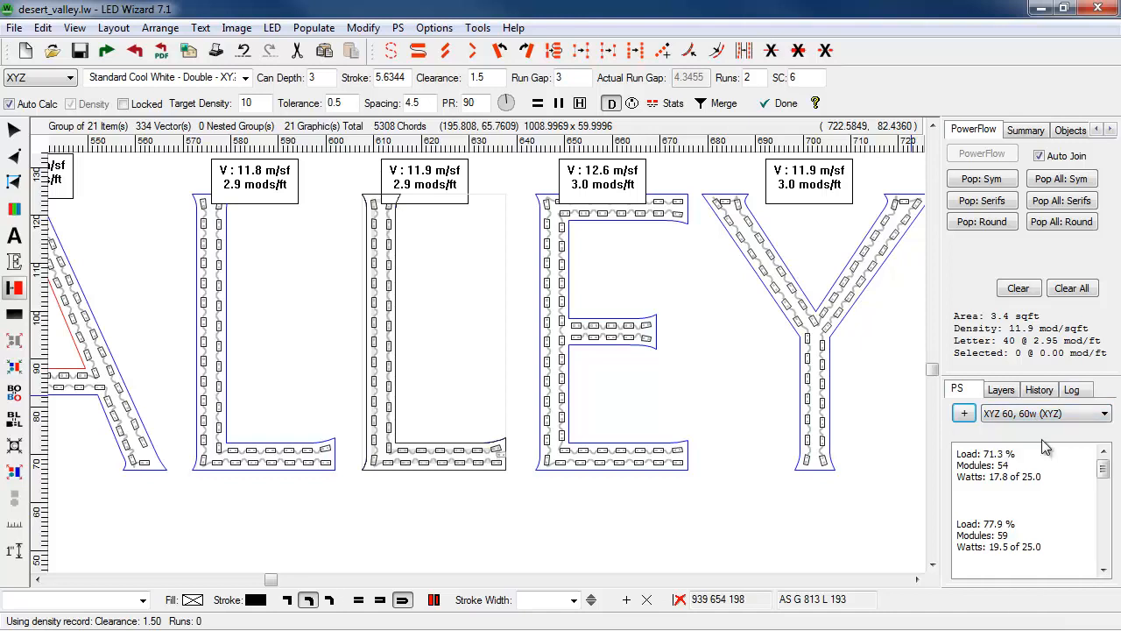
click(964, 416)
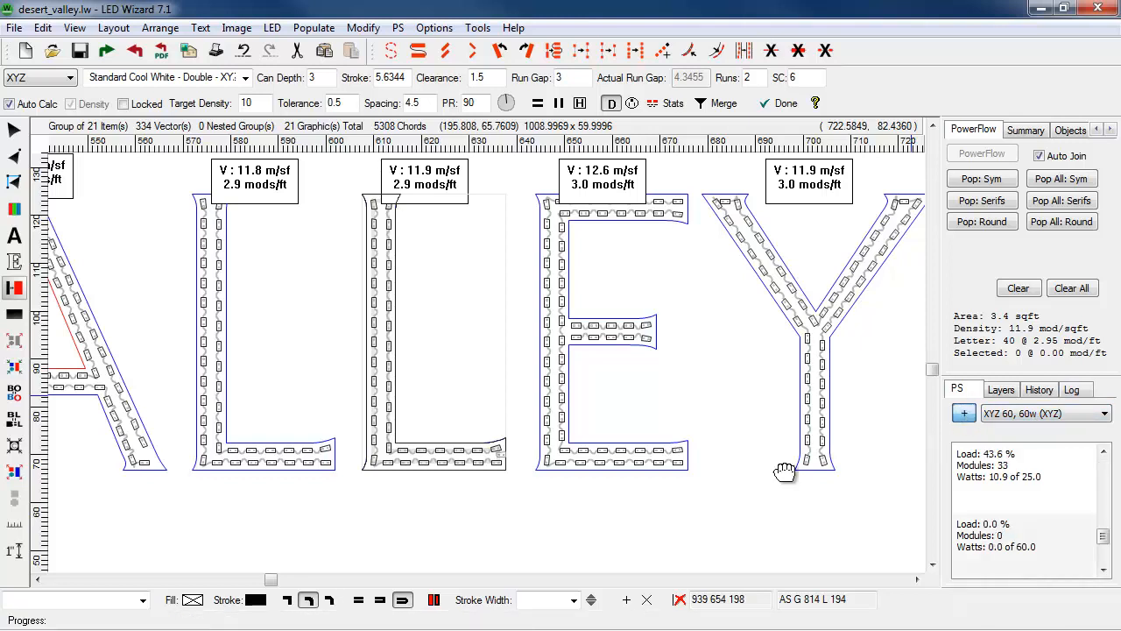
click(462, 496)
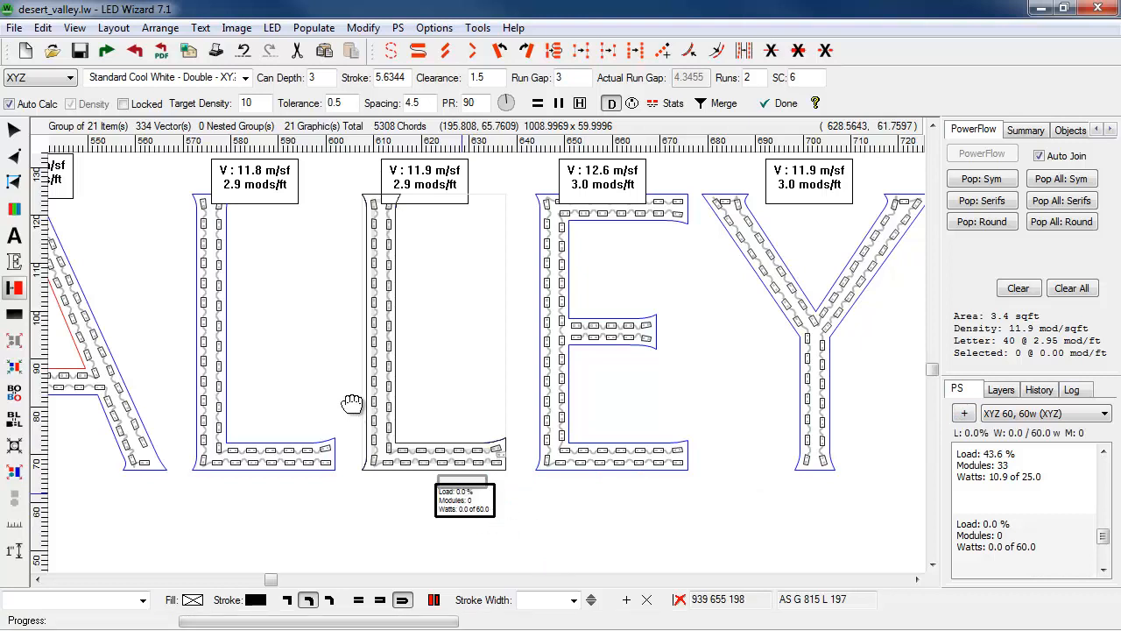
Connect all modules of the second L to its XYZ 60 power supply and move the supply slightly lower, clear of the letter.
key(z)
drag(325, 379, 672, 538)
click(454, 347)
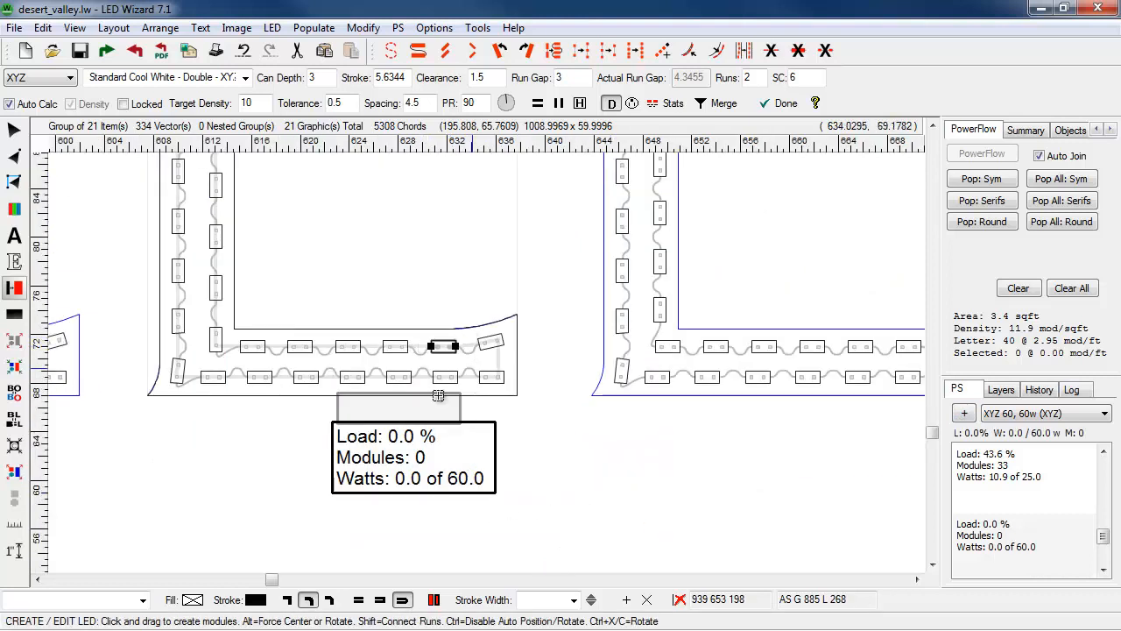
click(402, 464)
drag(424, 454, 432, 479)
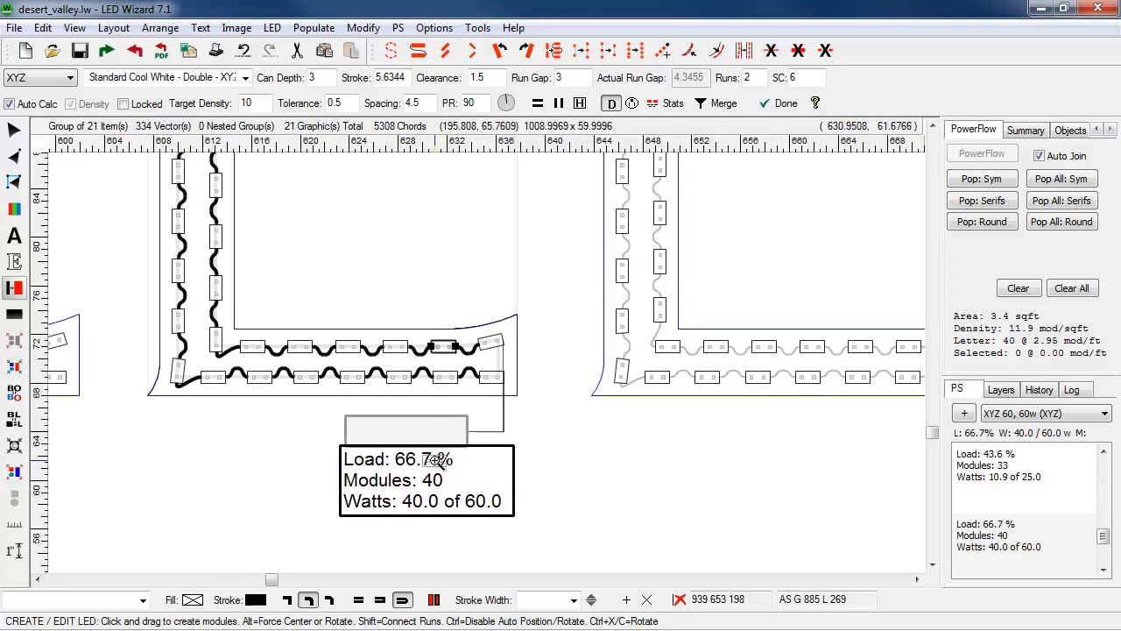
key(z)
click(452, 343)
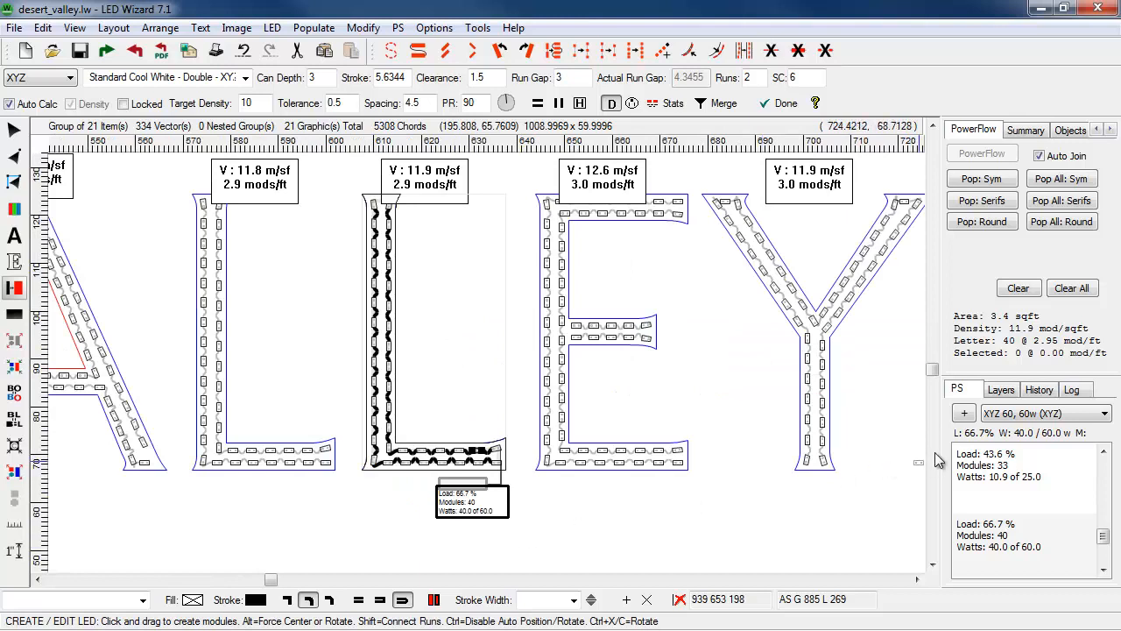
Place an XYZ 60 supply below the first L of VALLEY, connect that L's modules, and shift both L supplies slightly left and down.
click(964, 417)
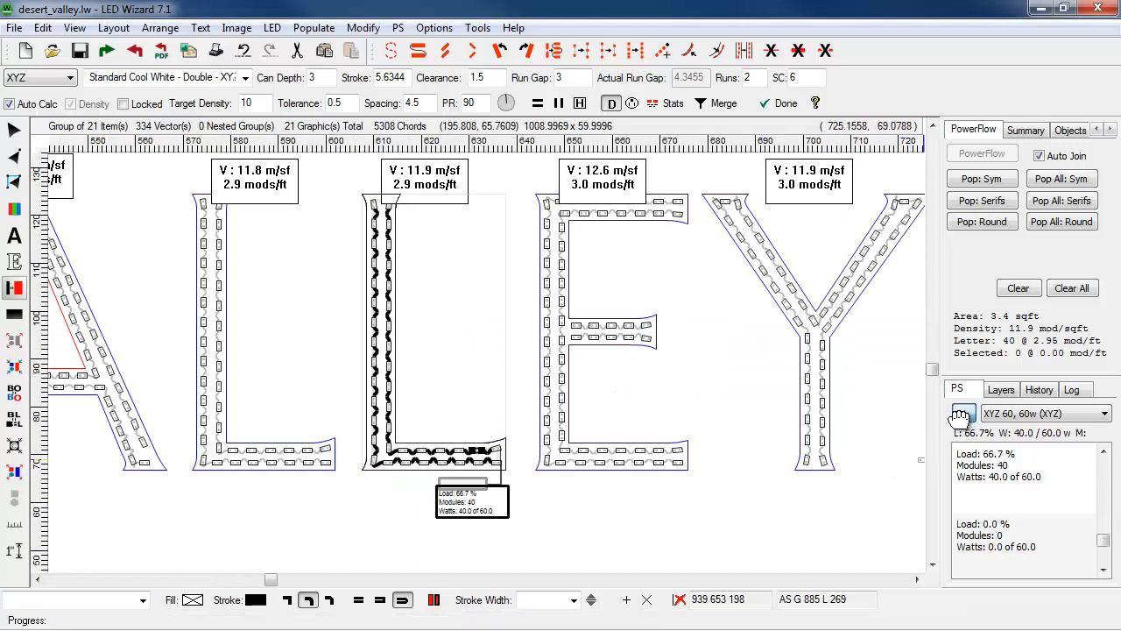
click(299, 504)
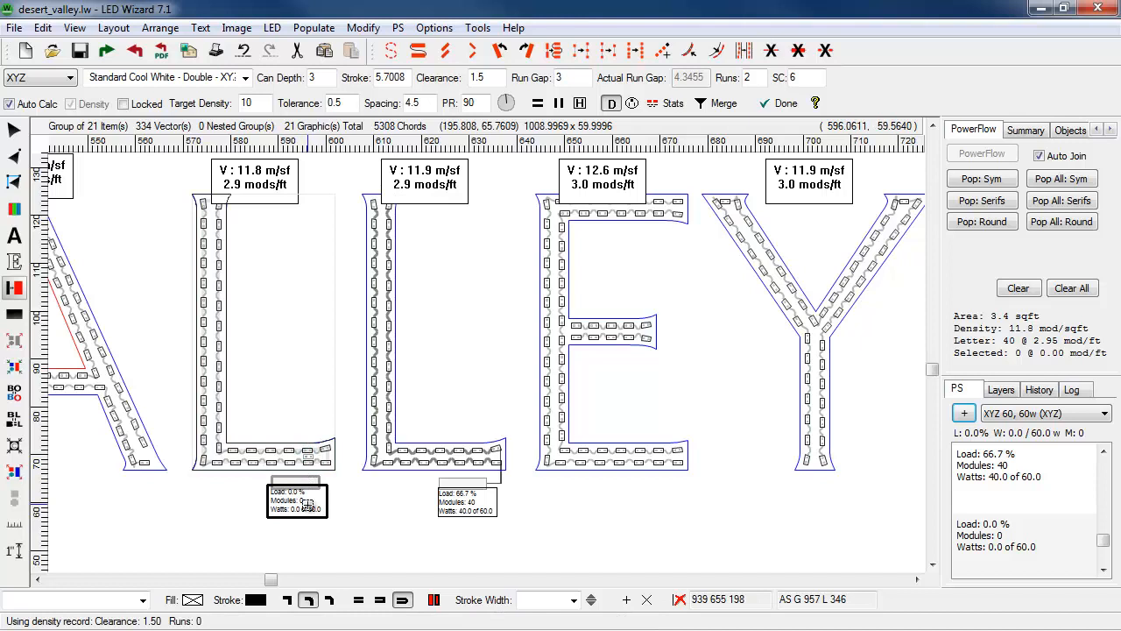
drag(306, 507, 239, 511)
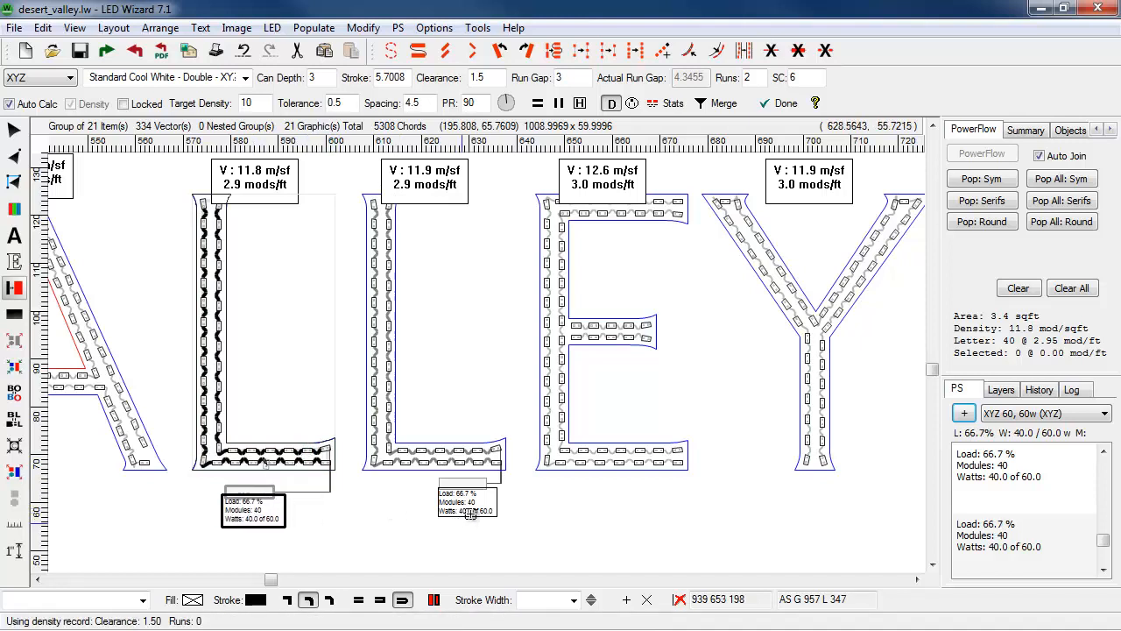
drag(466, 509, 433, 513)
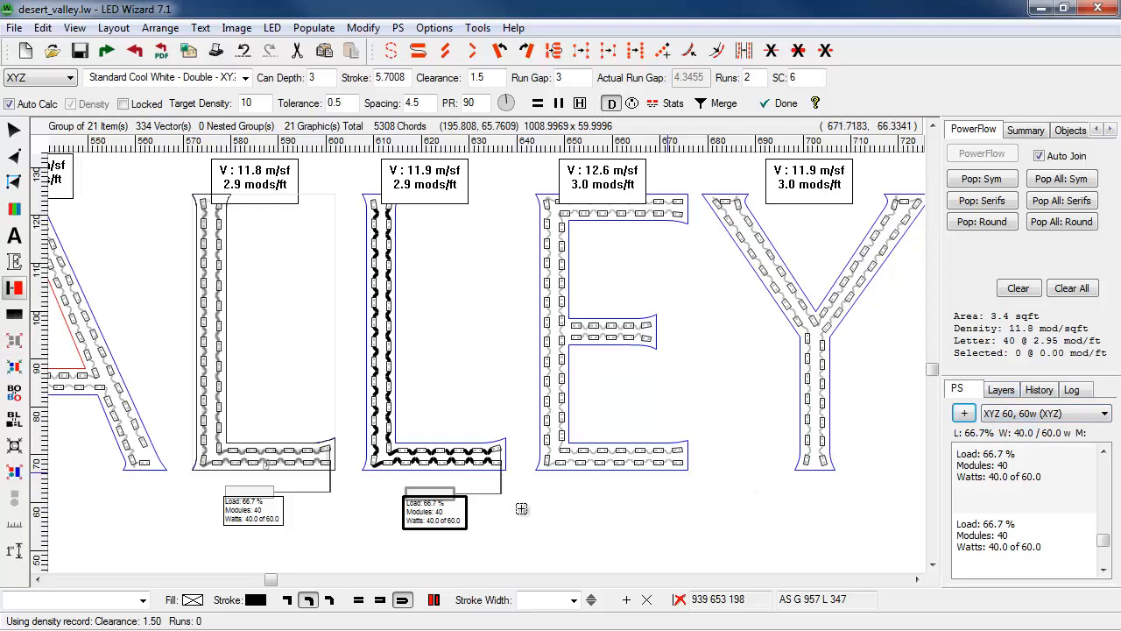
Turn on power supply edit mode and place an XYZ 60, 60w (XYZ) supply beside the lower left of the rounded box.
scroll(626, 409, down, 1)
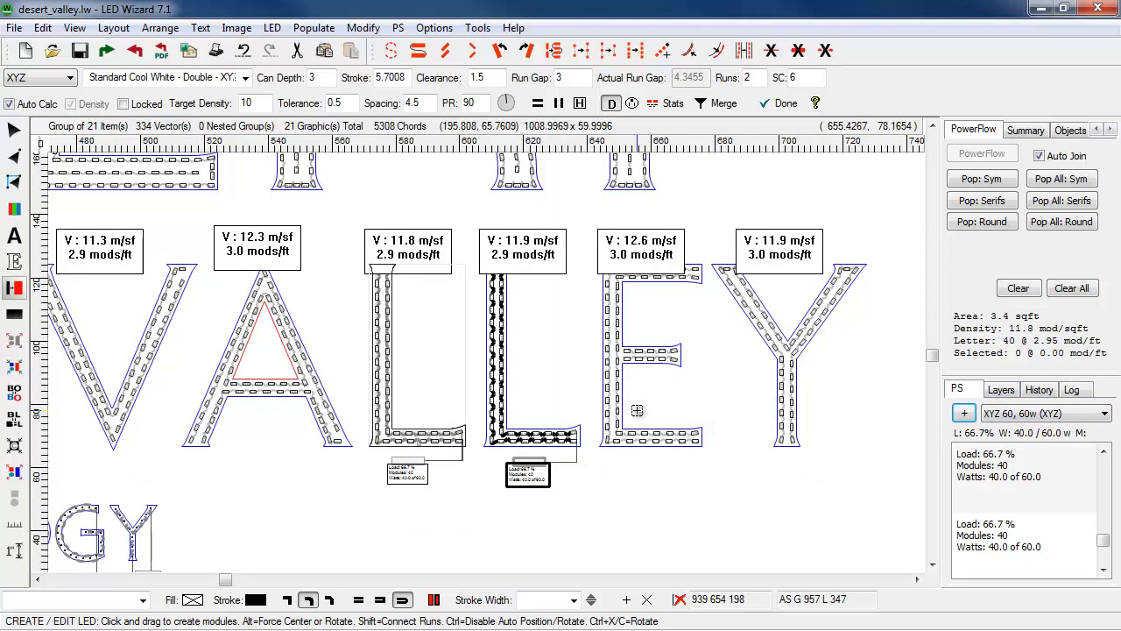
key(z)
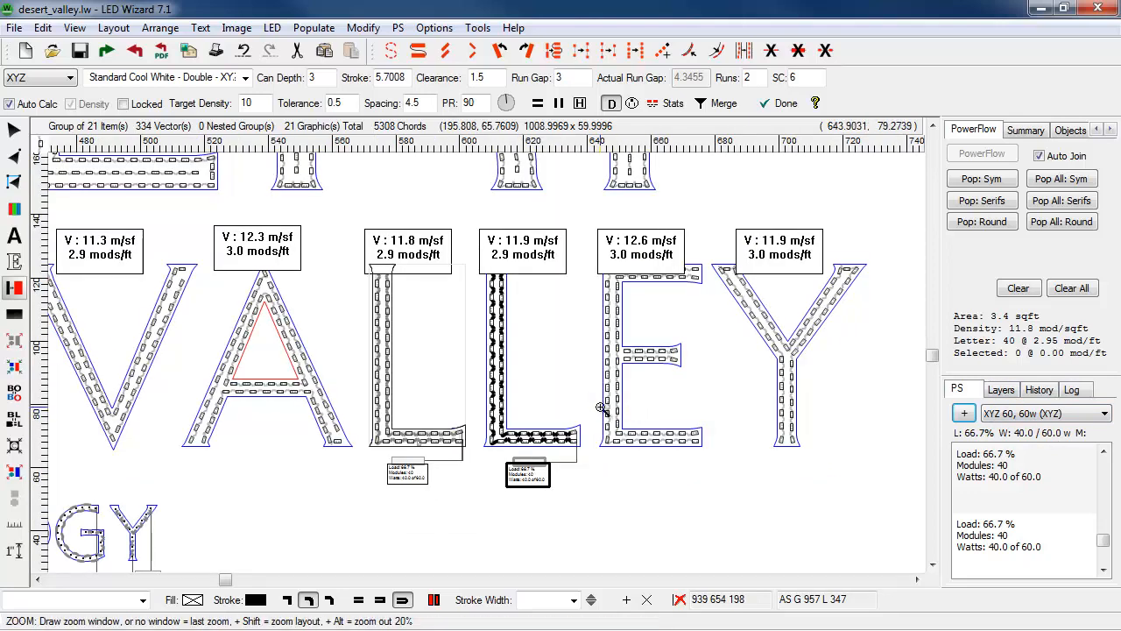
click(601, 409)
key(z)
click(178, 371)
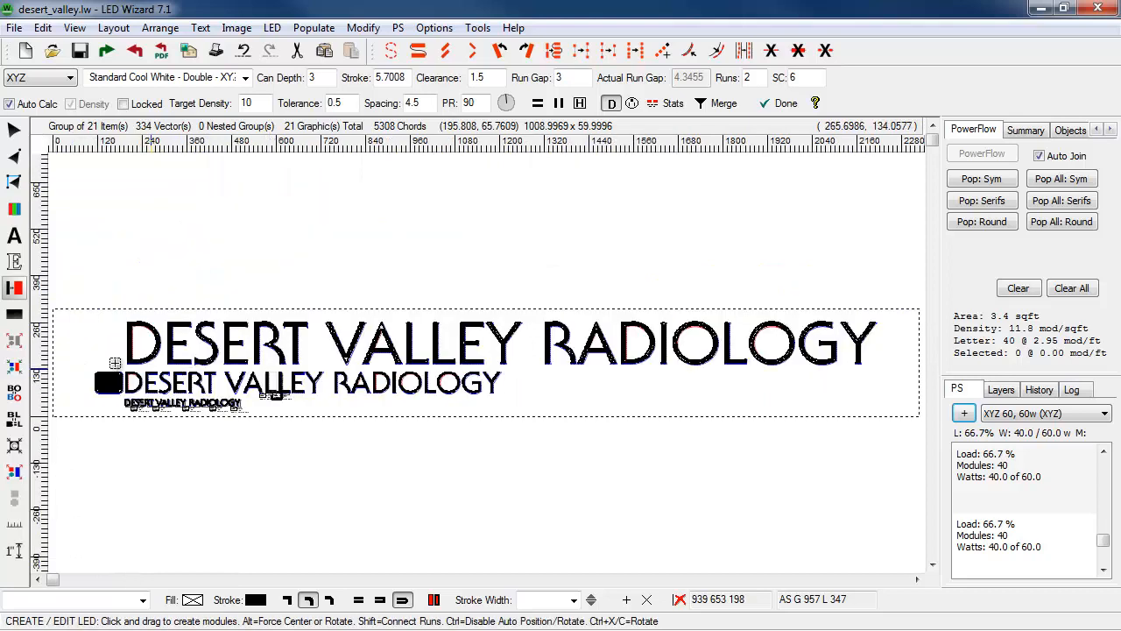
key(z)
drag(158, 403, 159, 405)
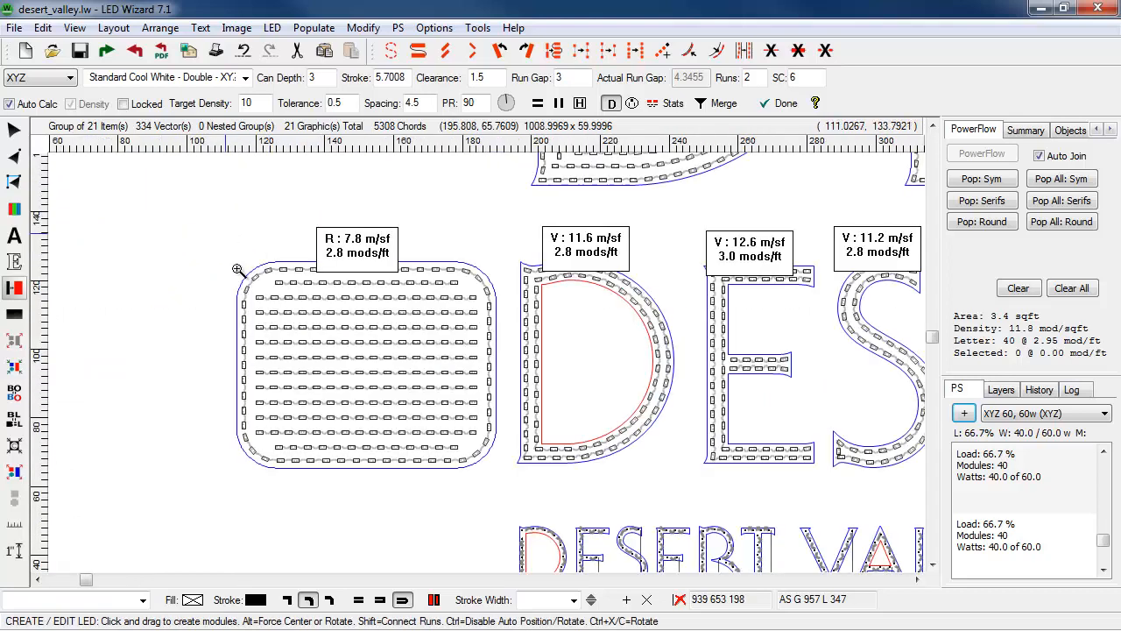
key(z)
drag(225, 232, 508, 488)
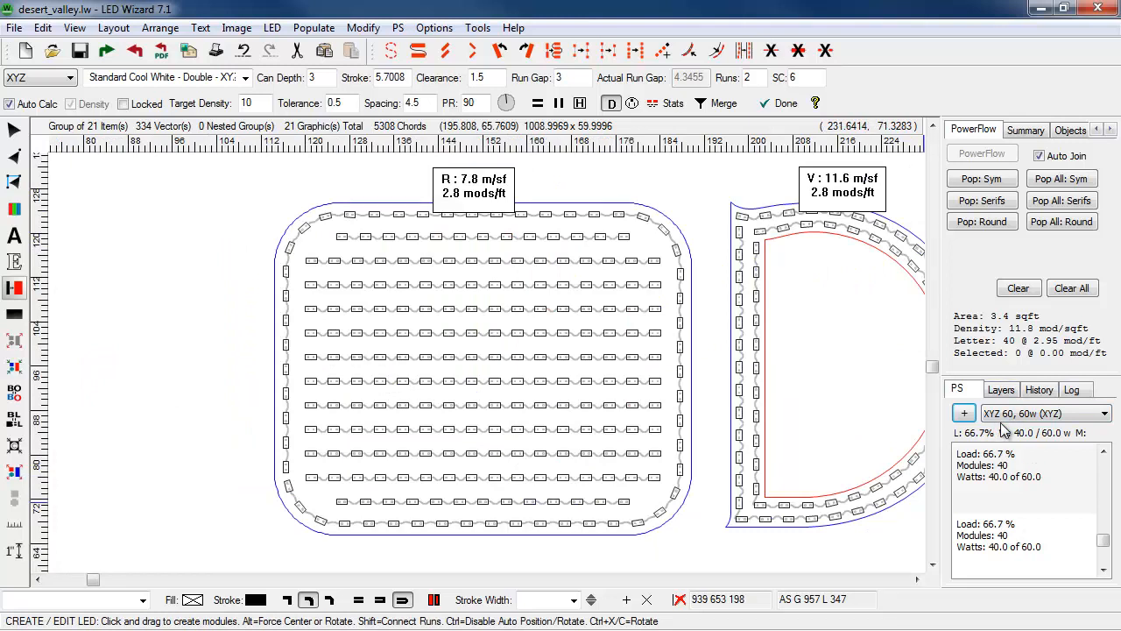
click(634, 105)
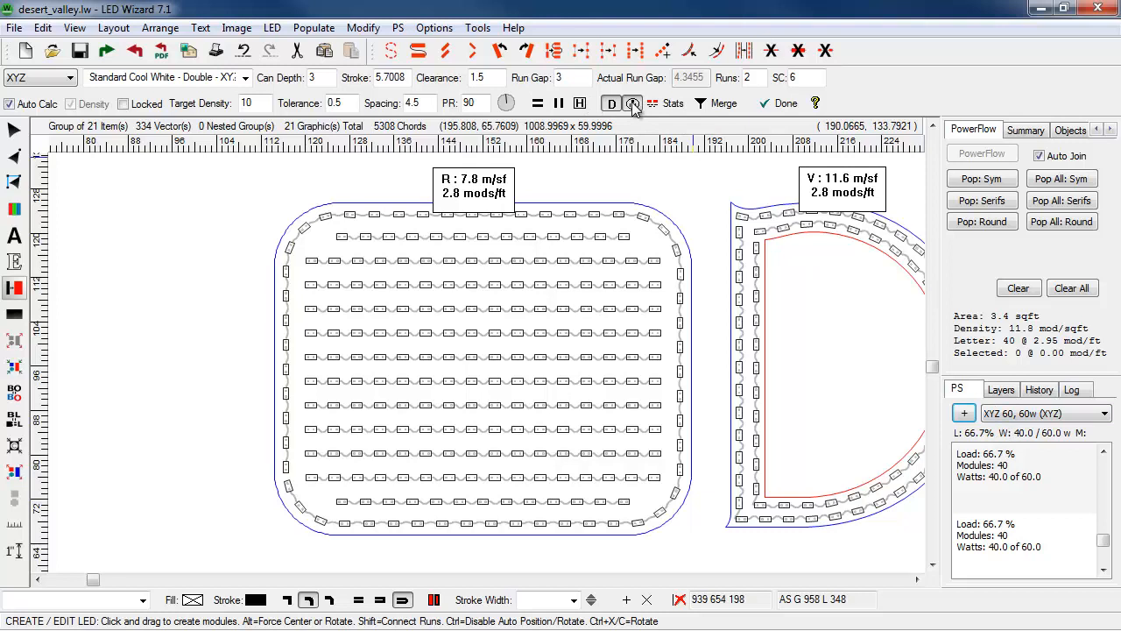
click(964, 414)
click(219, 521)
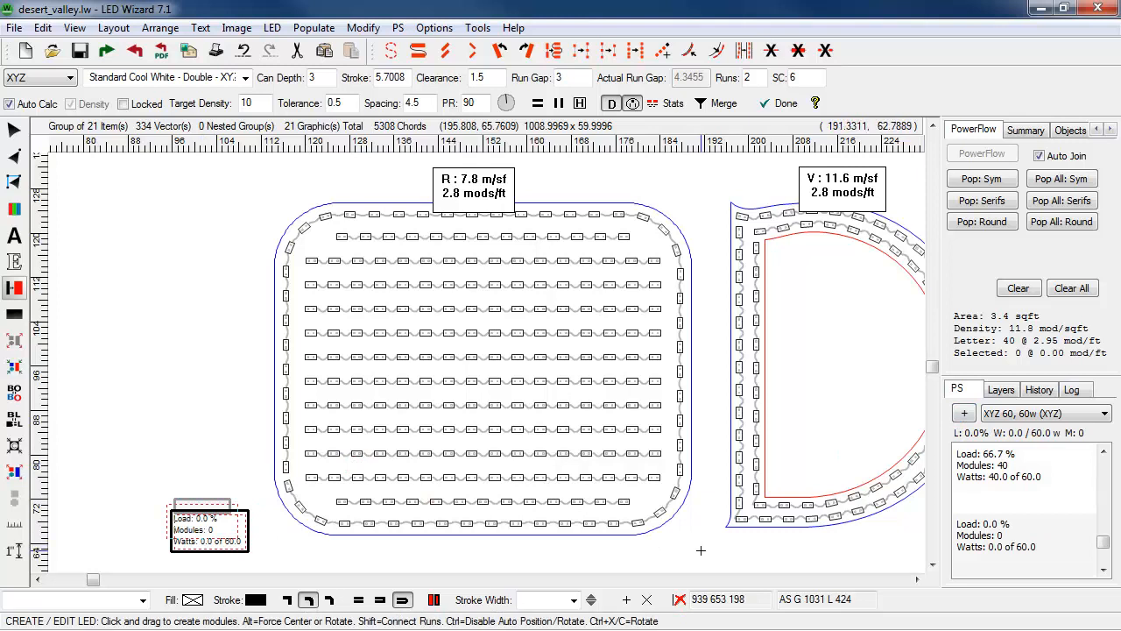
Select the modules in the rounded box's bottom three rows and add the selection rectangle's modules to its power supply.
drag(704, 552, 267, 466)
mouse_move(267, 467)
mouse_down()
mouse_move(280, 436)
mouse_move(276, 462)
mouse_up()
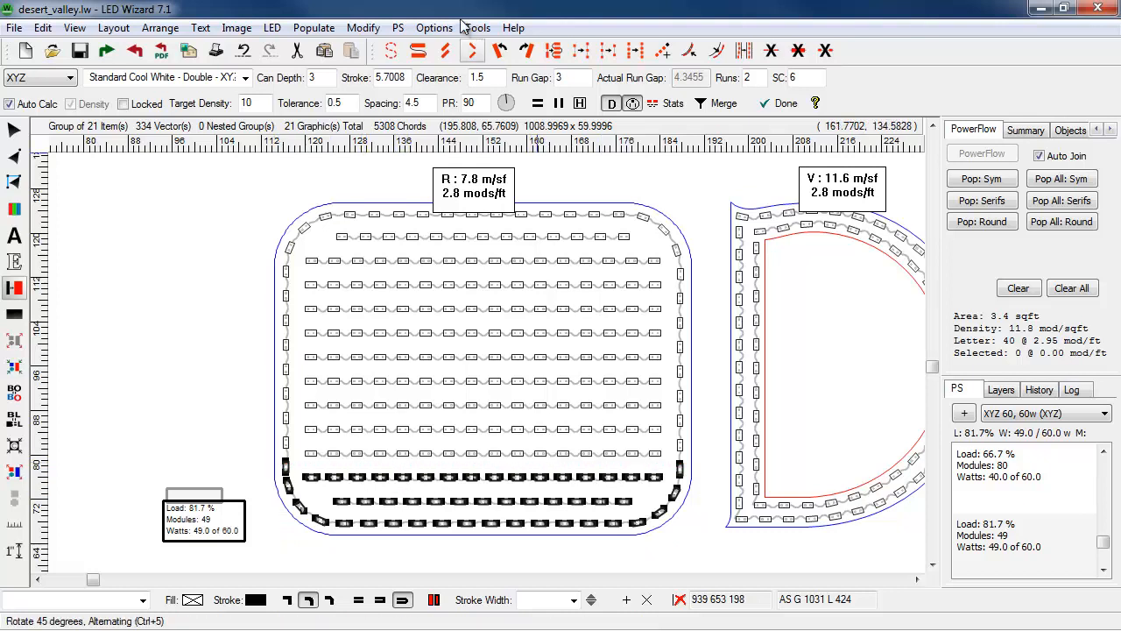
click(398, 28)
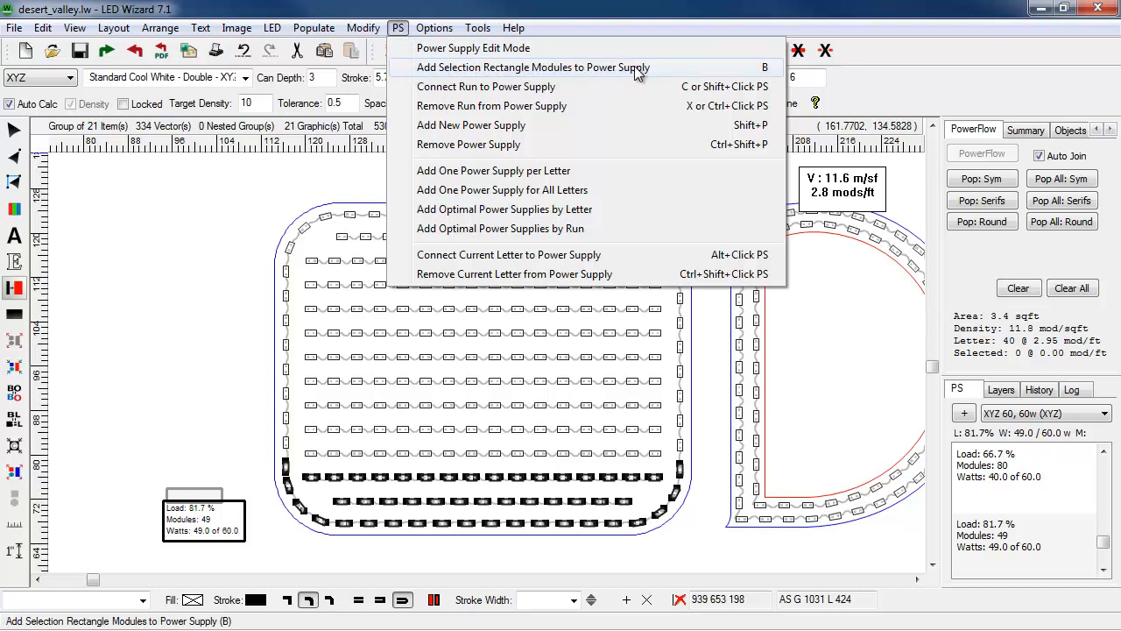
click(688, 71)
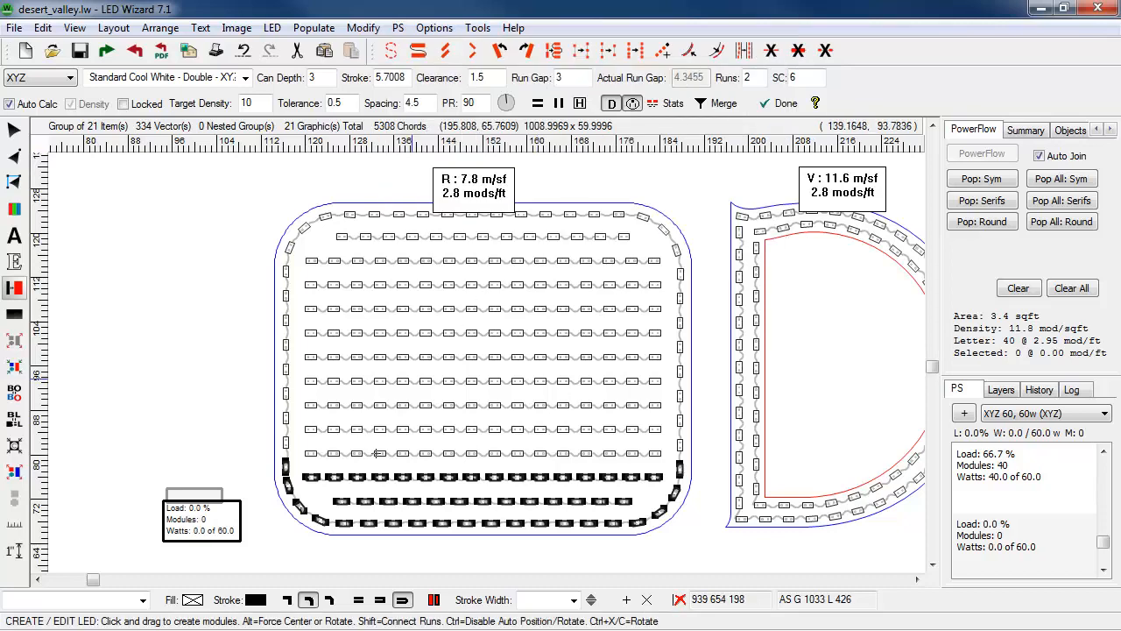
Check the load of the rounded box's power supply, disconnect its modules, and leave PowerFlow editing.
key(z)
drag(131, 398, 503, 592)
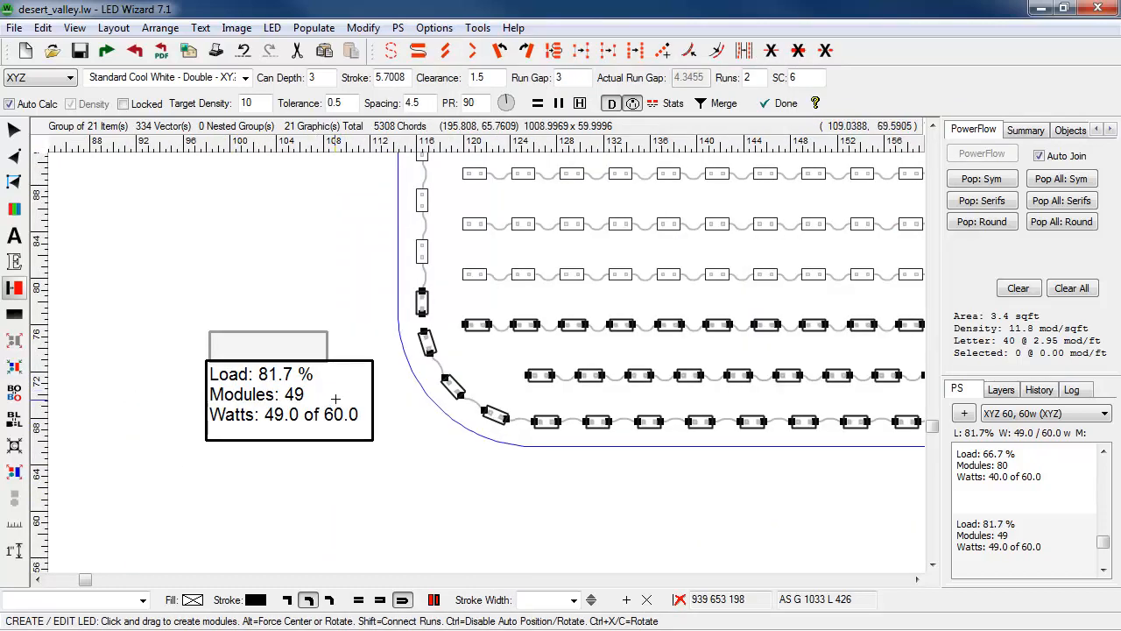
key(z)
right_click(425, 402)
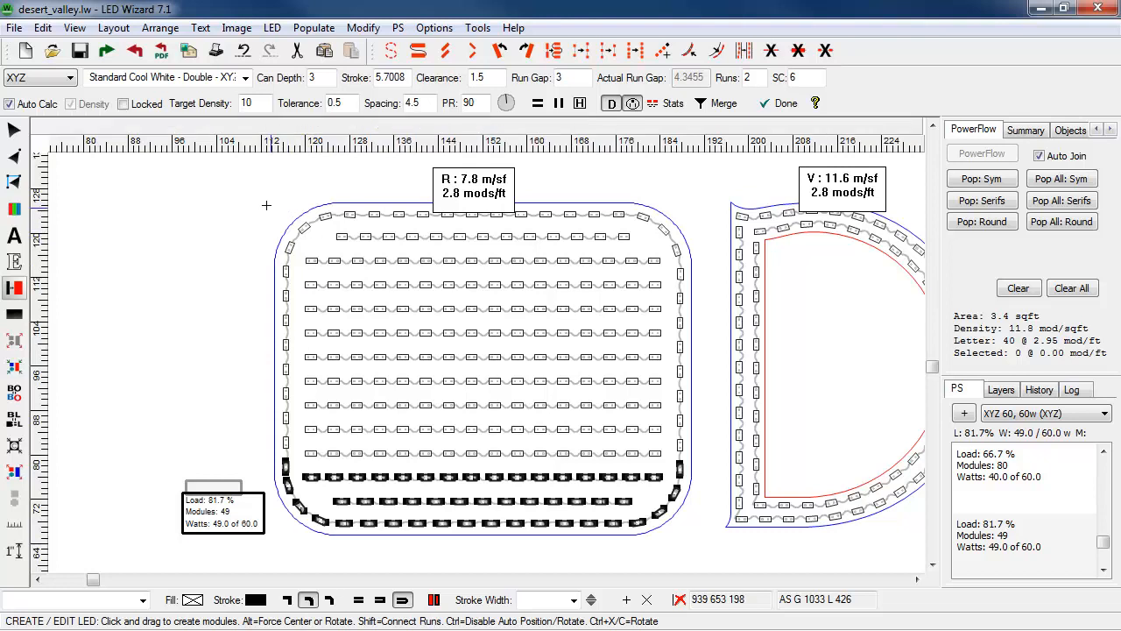
drag(259, 199, 257, 336)
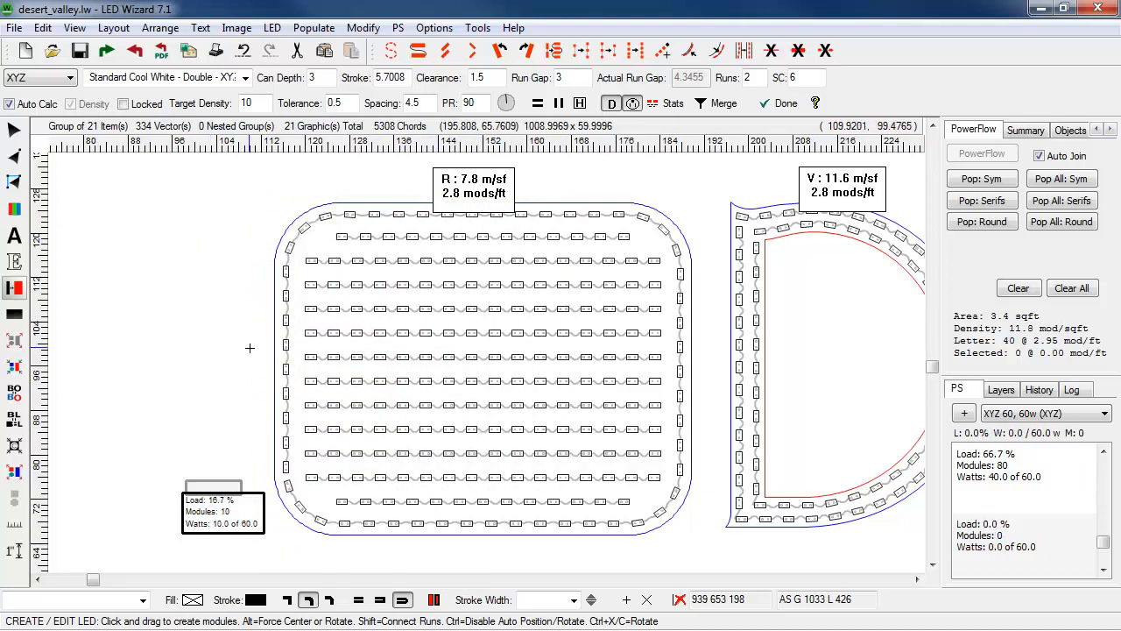
key(Escape)
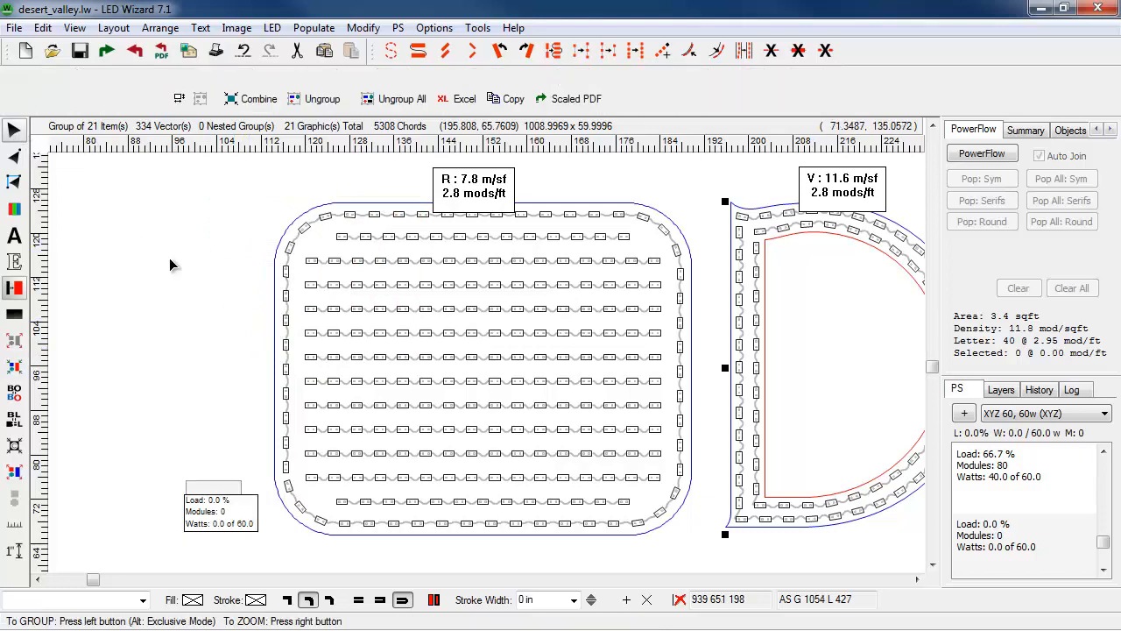
Switch to desert_valley2.lw and examine the power supply layout of the small lettering, the rounded box and the large lettering.
scroll(193, 273, down, 2)
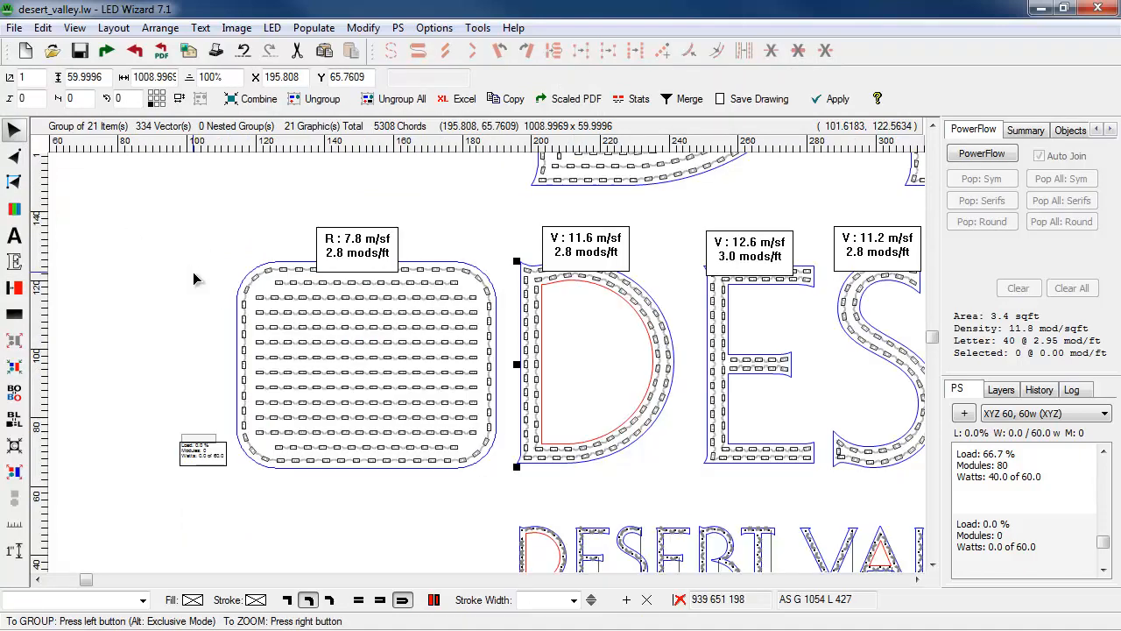
click(299, 482)
shift+right_click(299, 482)
drag(267, 412, 105, 360)
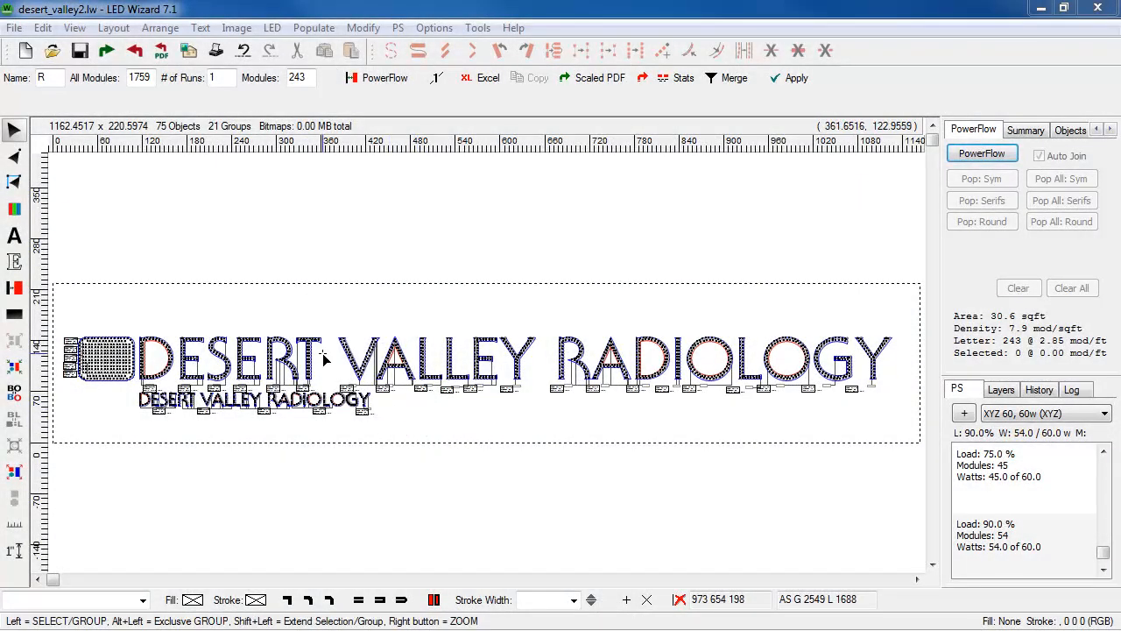
drag(125, 316, 388, 422)
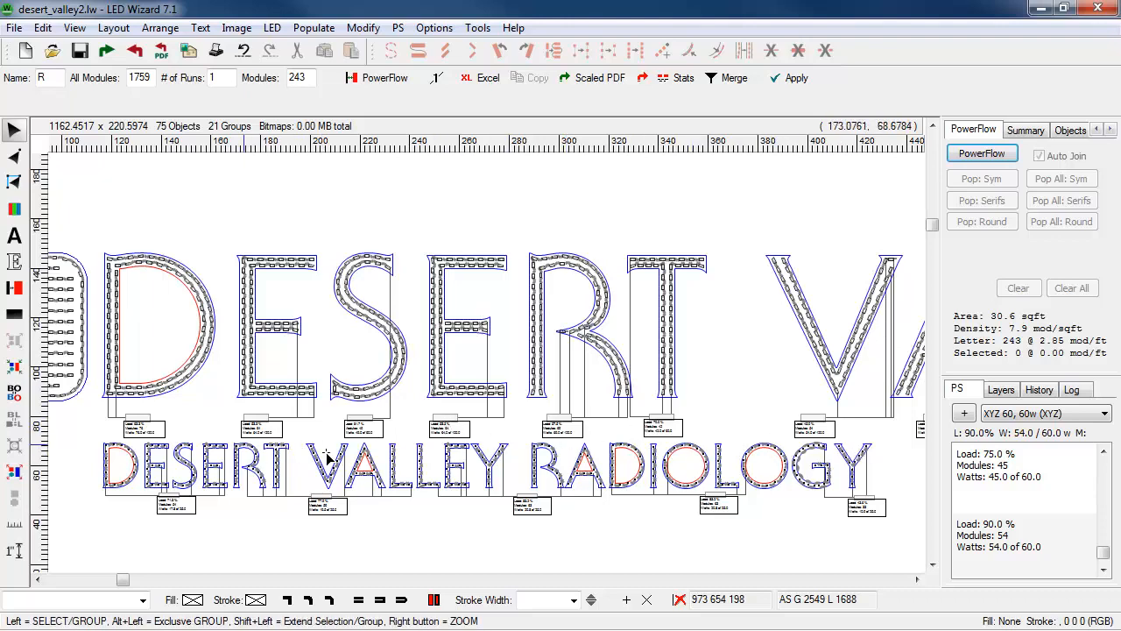
right_click(358, 471)
drag(145, 400, 48, 322)
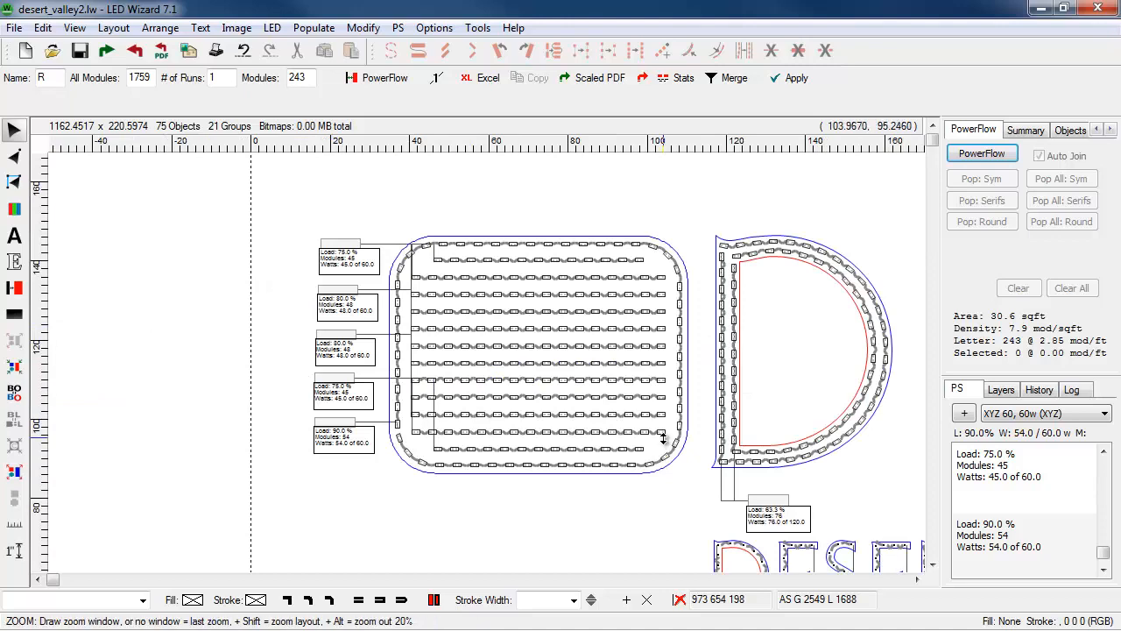
right_click(662, 438)
drag(507, 328, 727, 418)
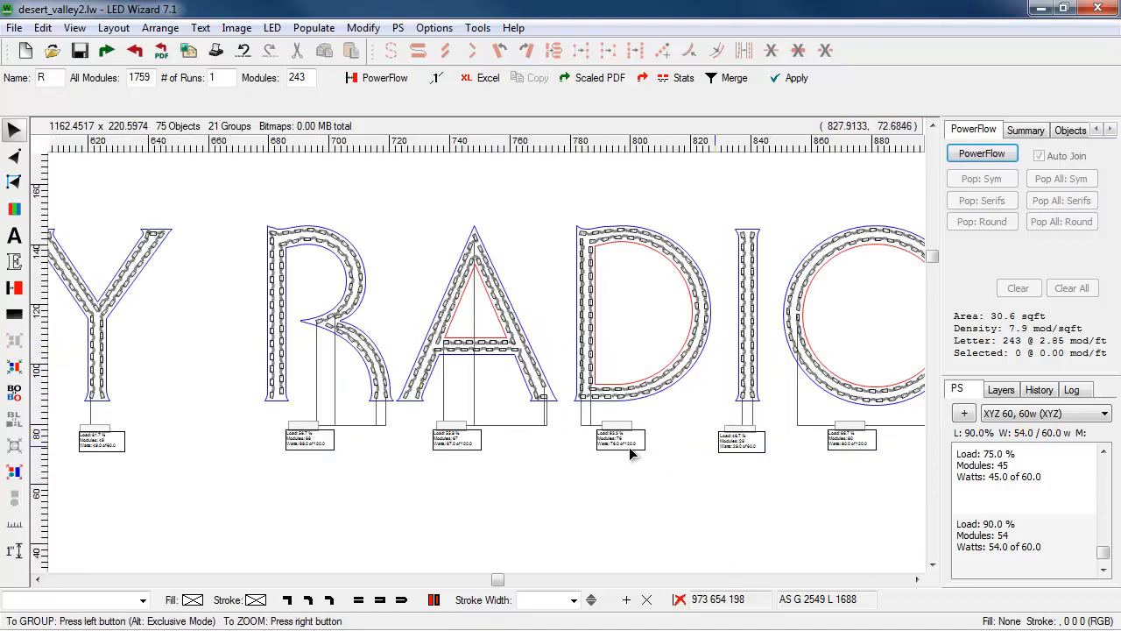
right_click(578, 366)
drag(152, 419, 421, 377)
Assign the letter names DESERT VALLEY RADIOLOGY to the graphics of the small lettering group.
click(323, 354)
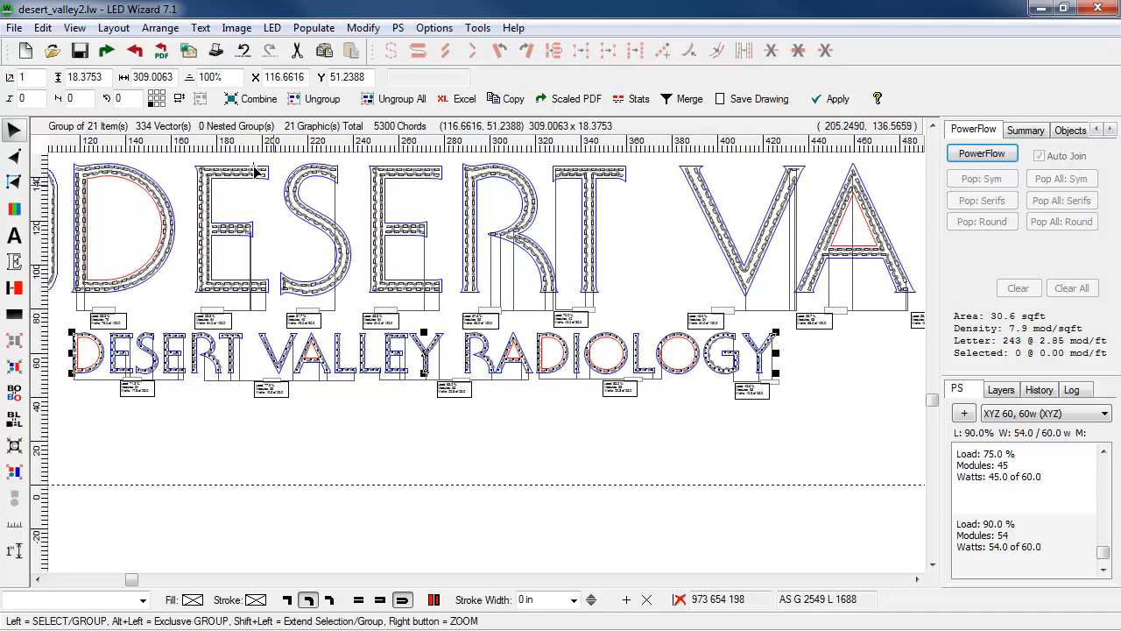
click(272, 28)
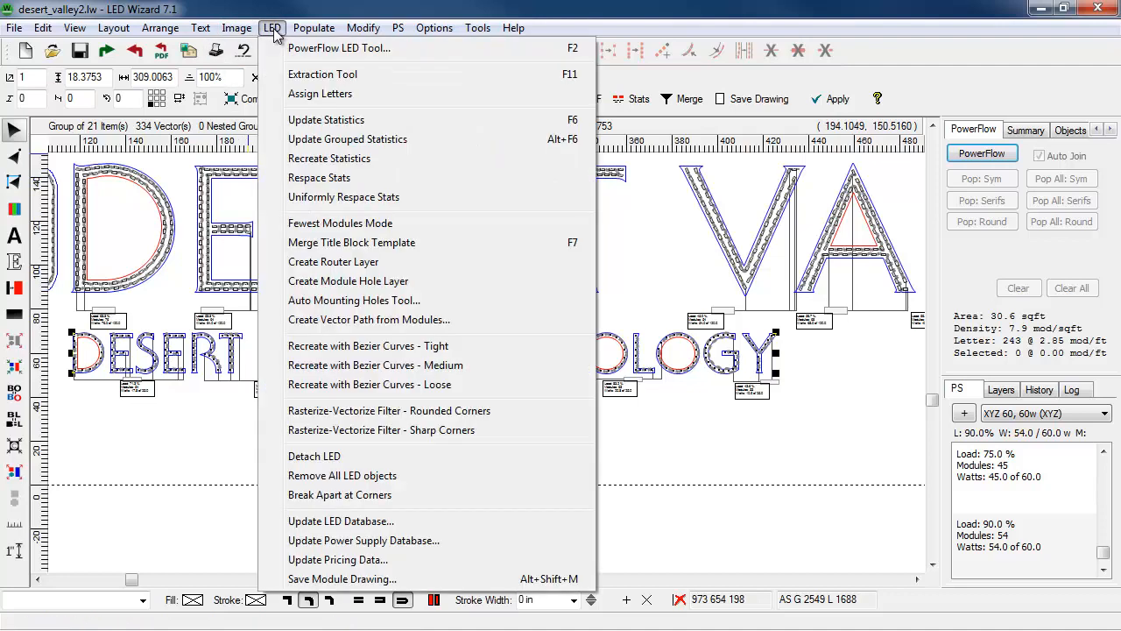
click(337, 94)
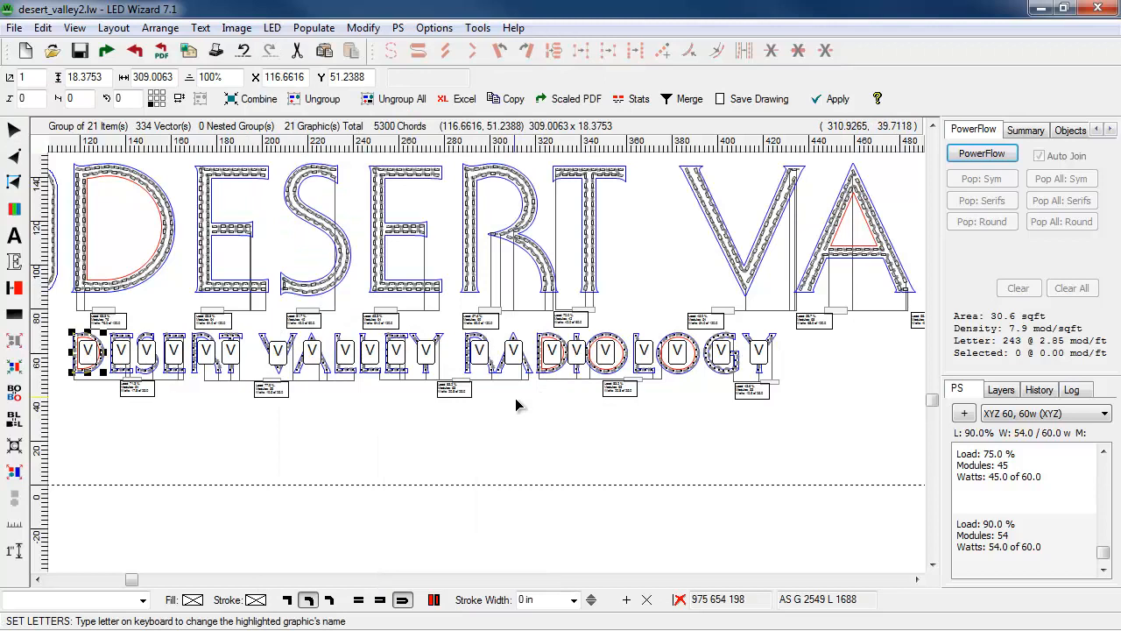
text(DE)
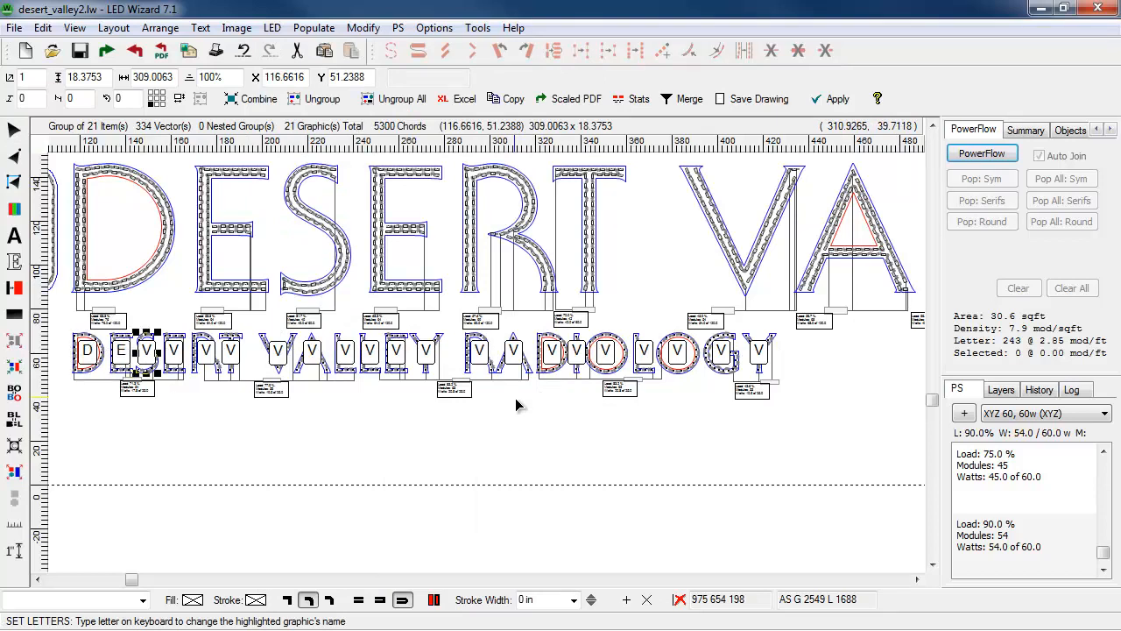
text(SERT)
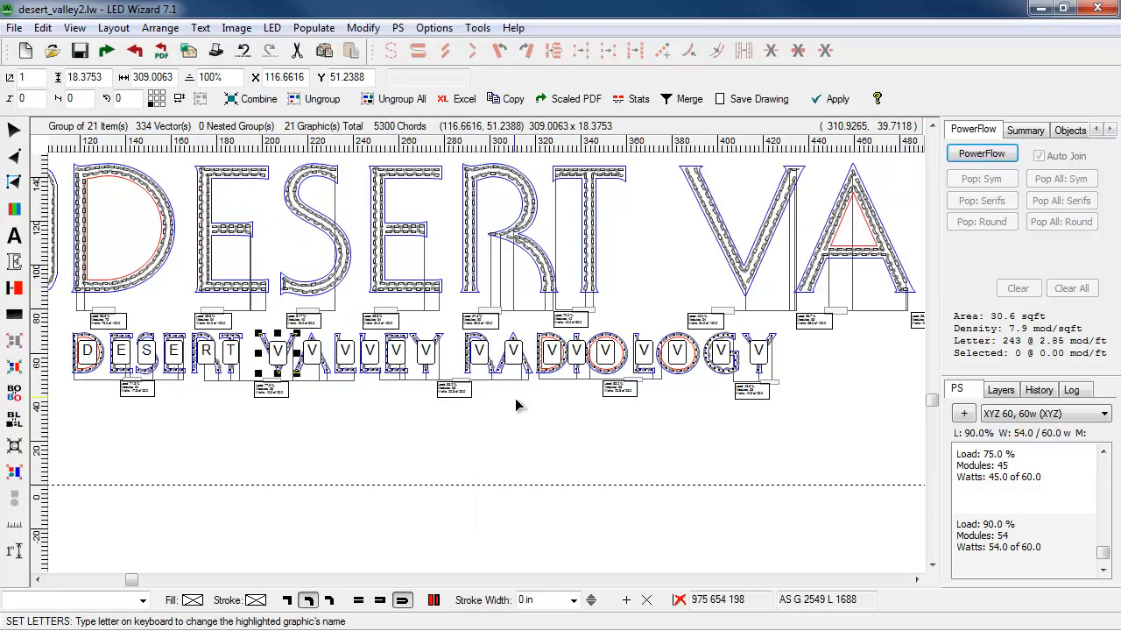
text(VALLEY)
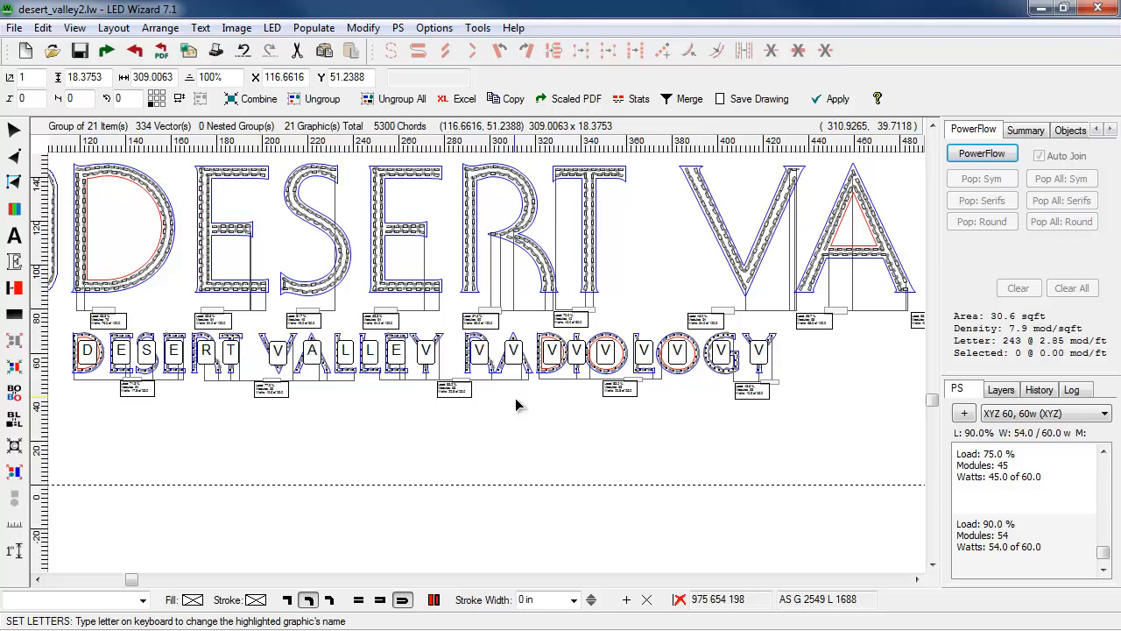
text(RADIOLO)
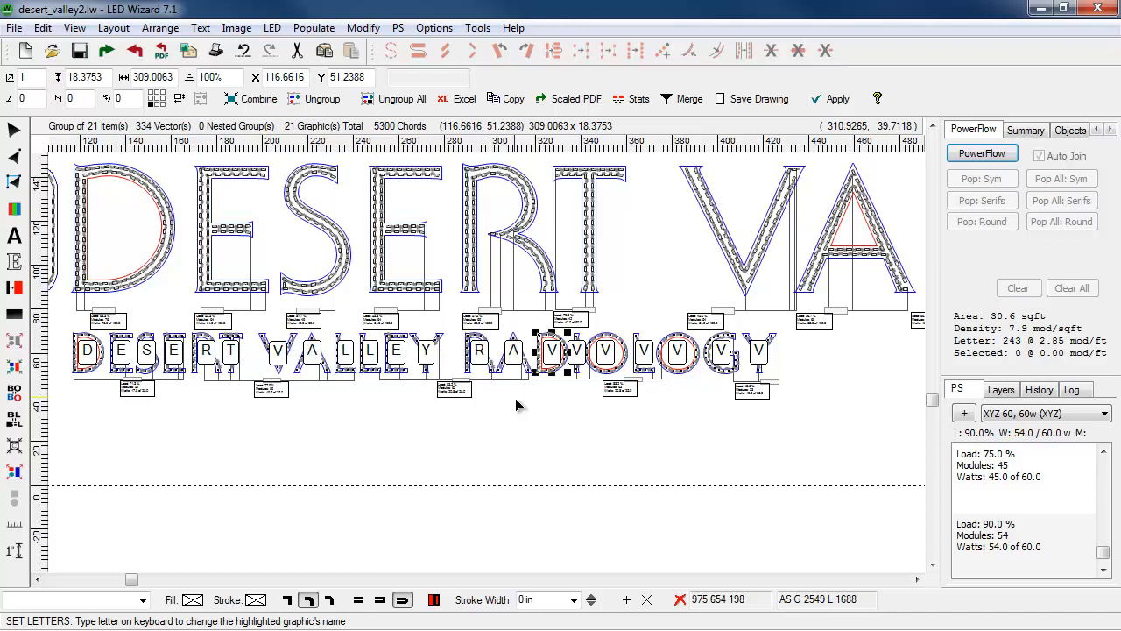
text(GY)
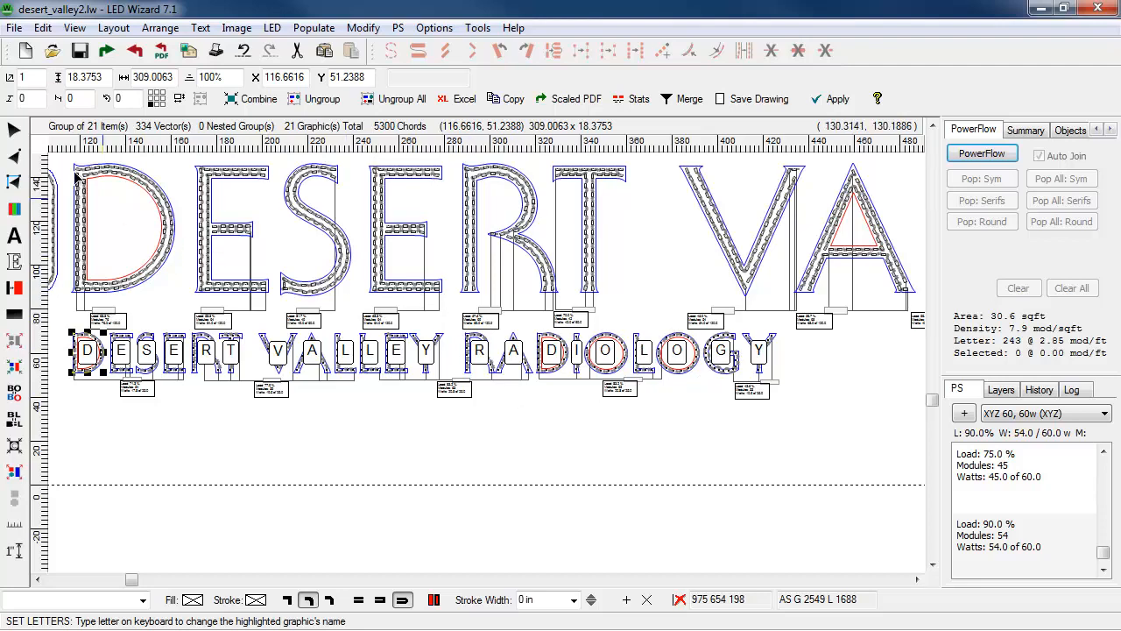
key(Escape)
Assign the letter names DESERT VALLEY RADIOLOGY to the graphics of the large lettering group.
right_click(236, 245)
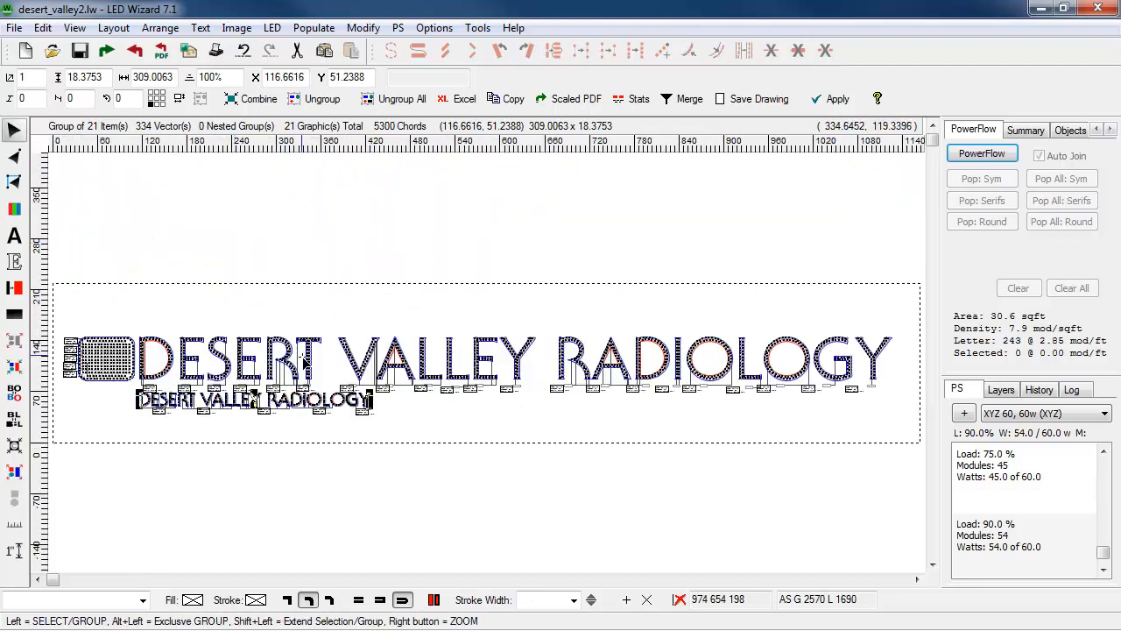
click(305, 361)
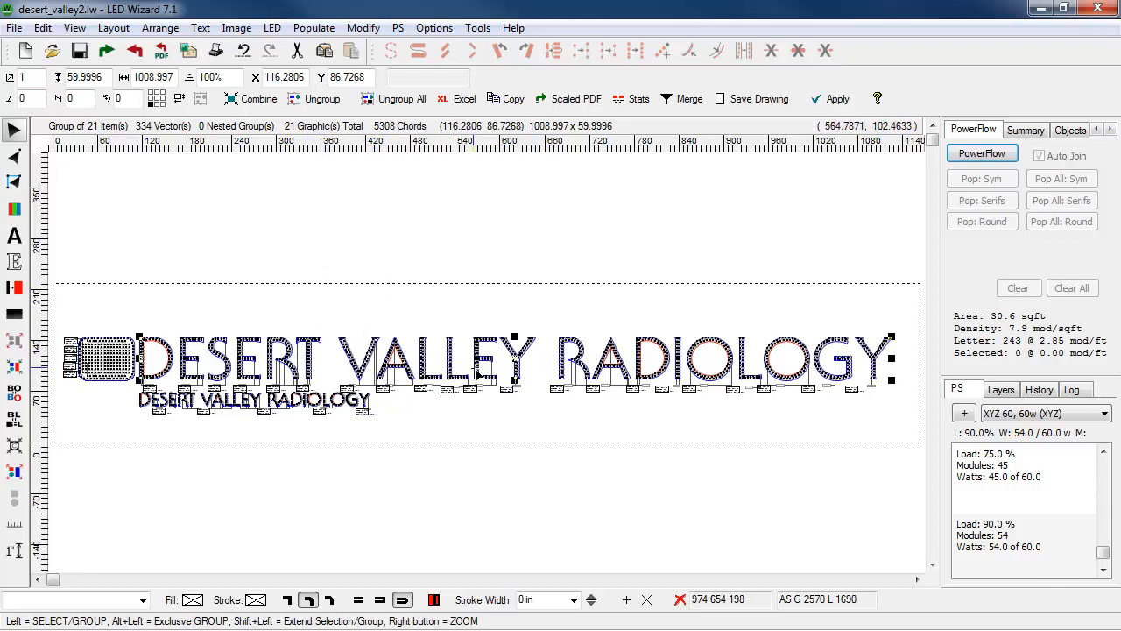
click(273, 29)
click(319, 93)
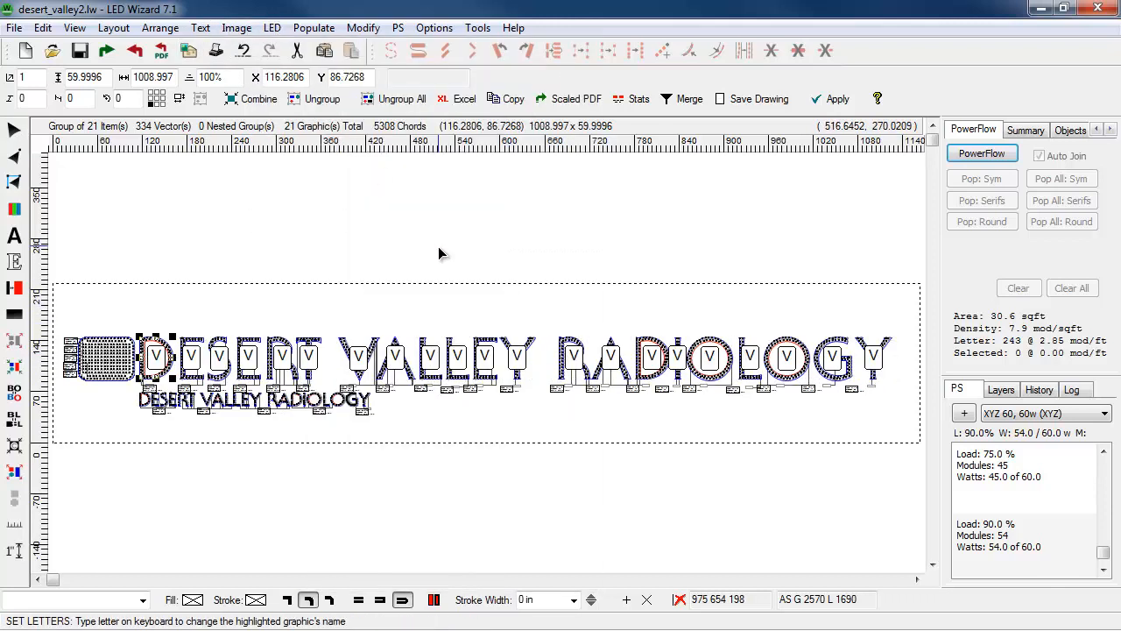
text(de)
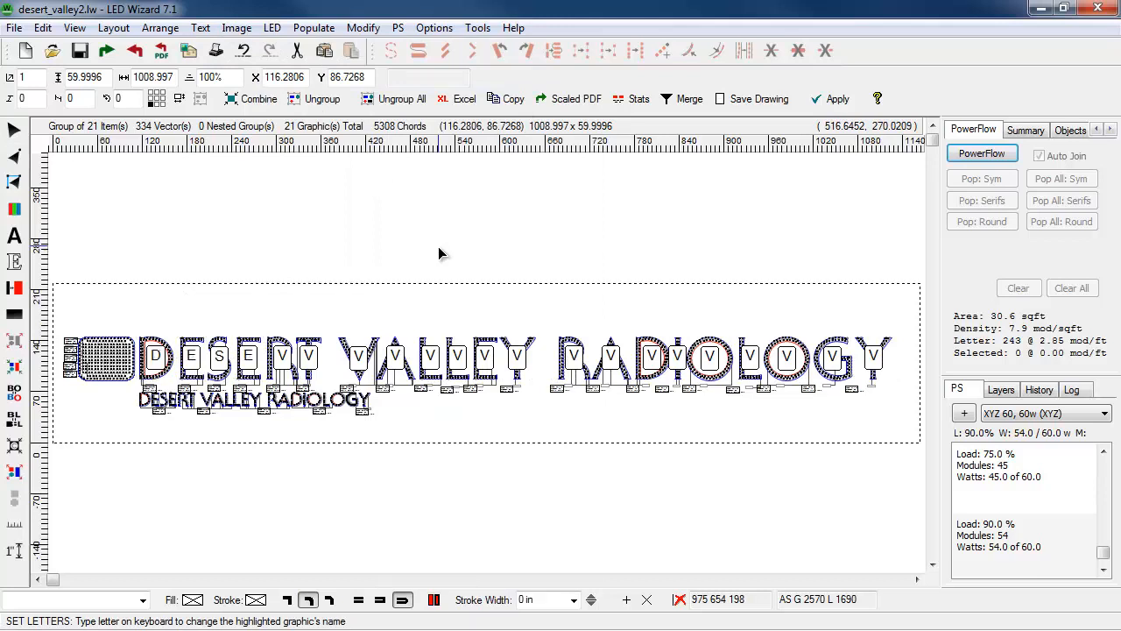
text(rt)
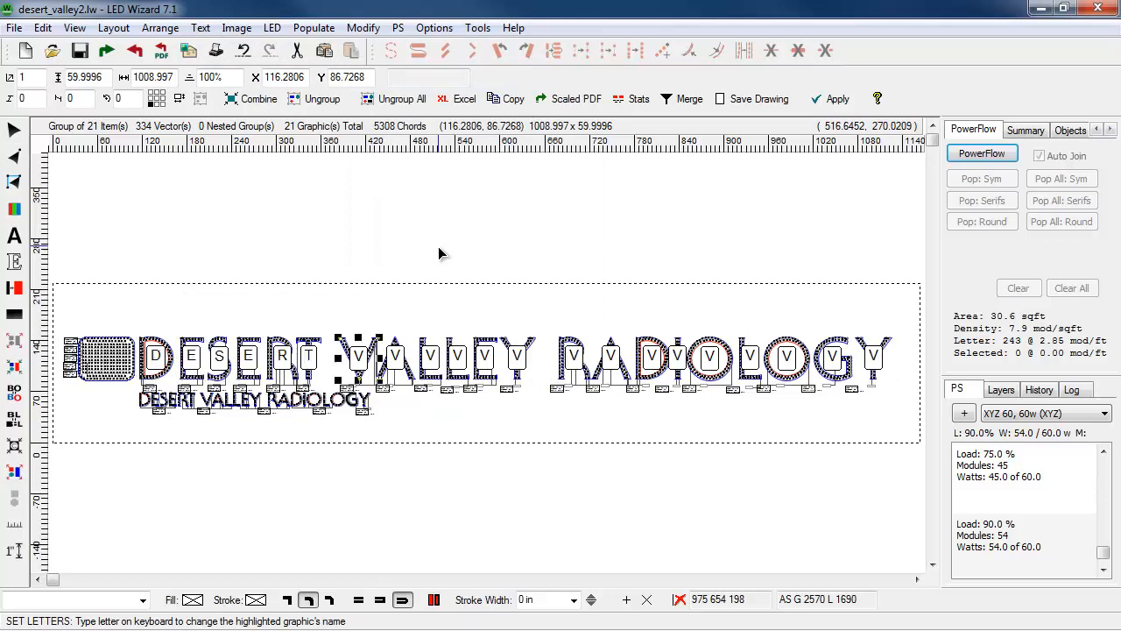
text(valley)
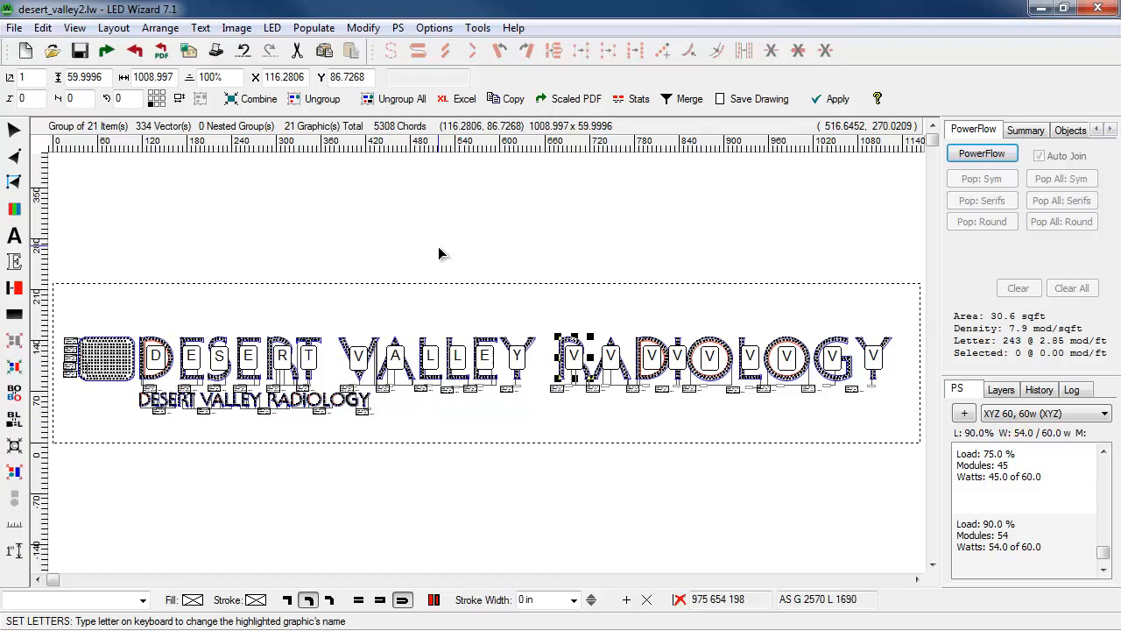
text(radio)
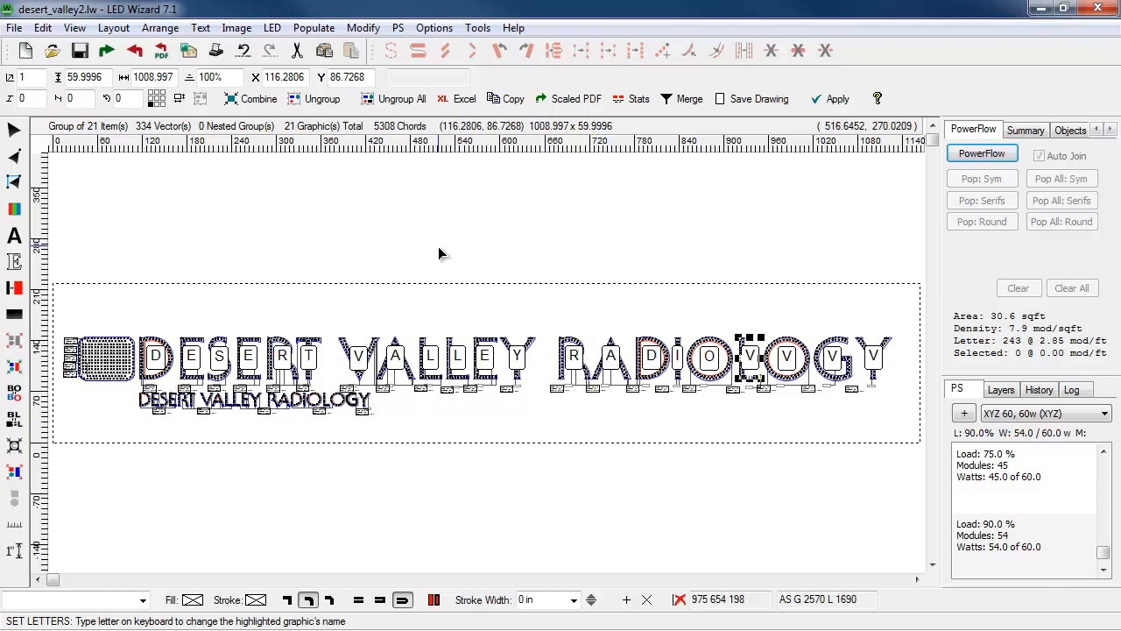
text(logy)
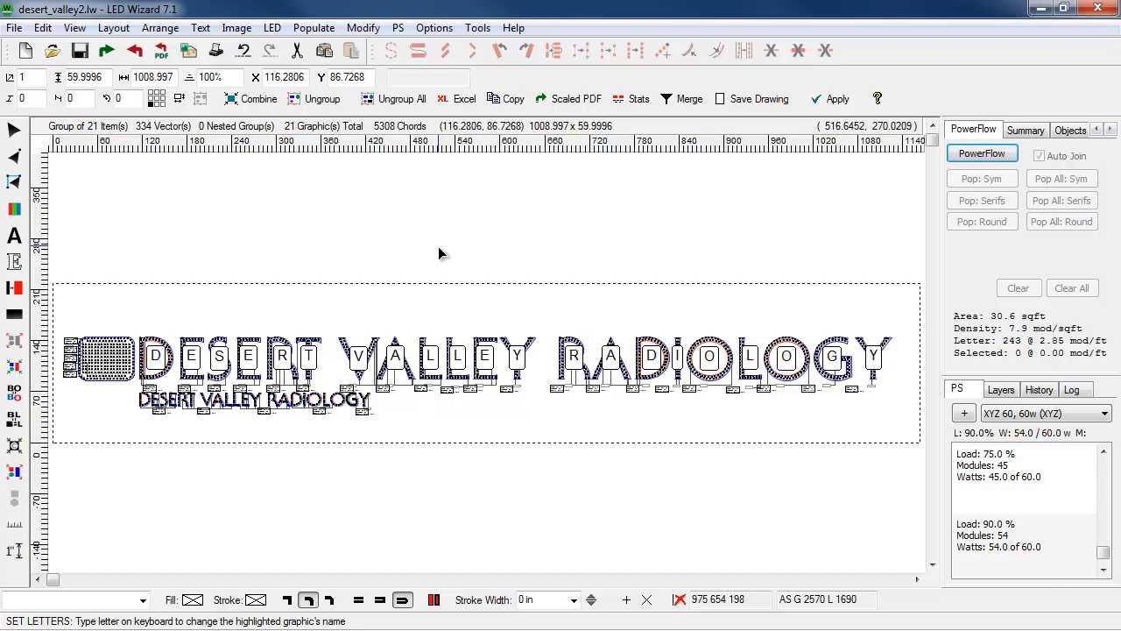
key(Escape)
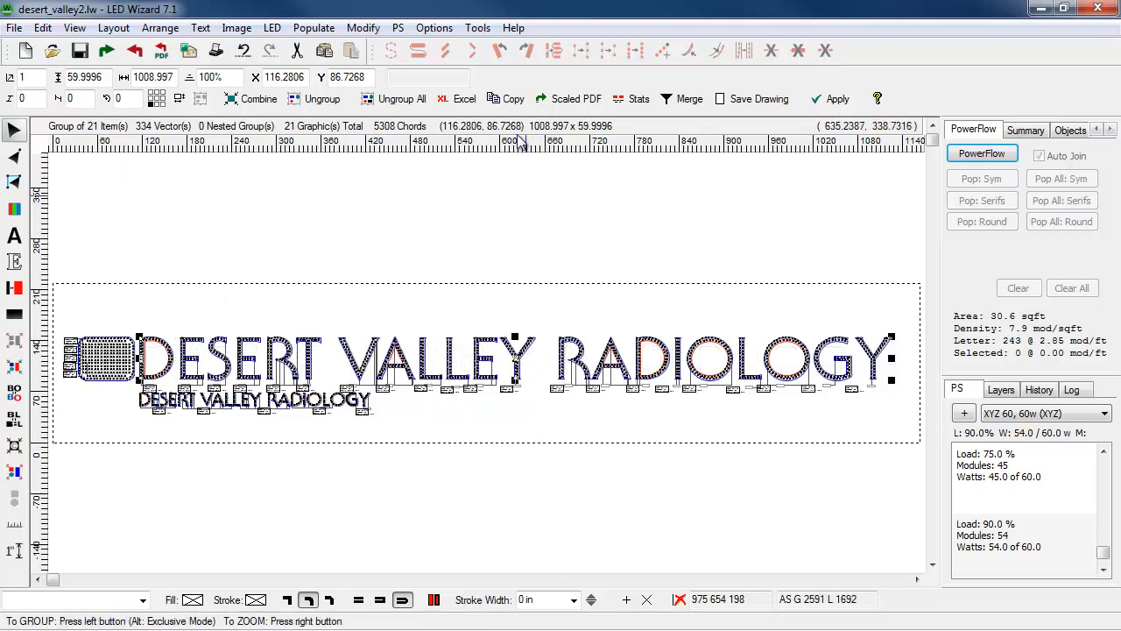
Add the LED stats to the layout and check the per-letter figures of the small and the large lettering.
click(637, 103)
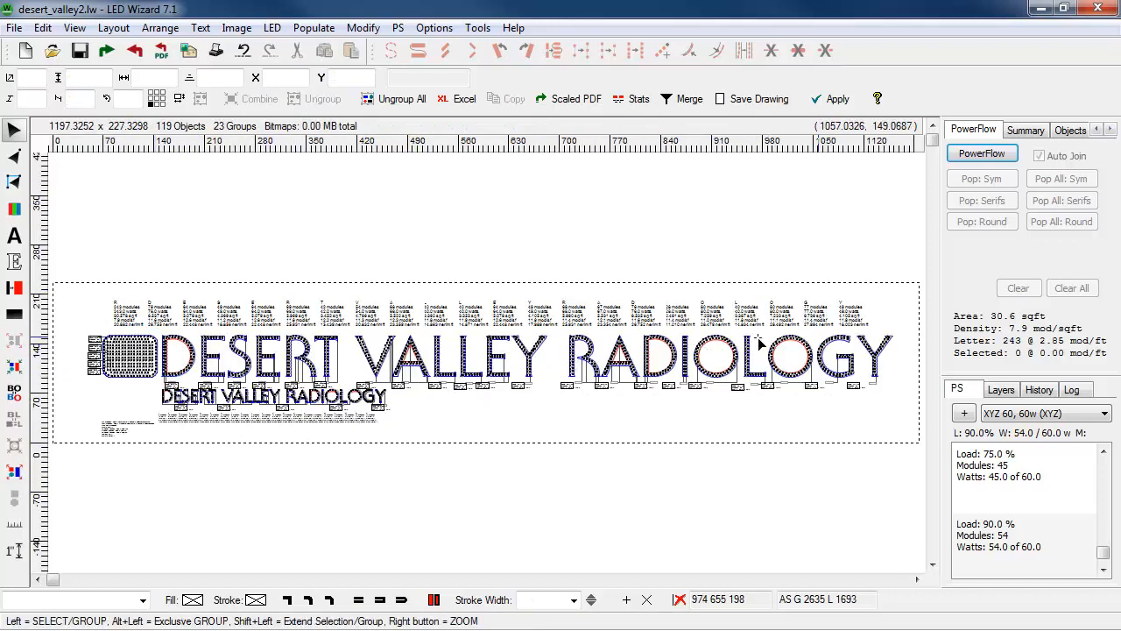
drag(140, 361, 424, 452)
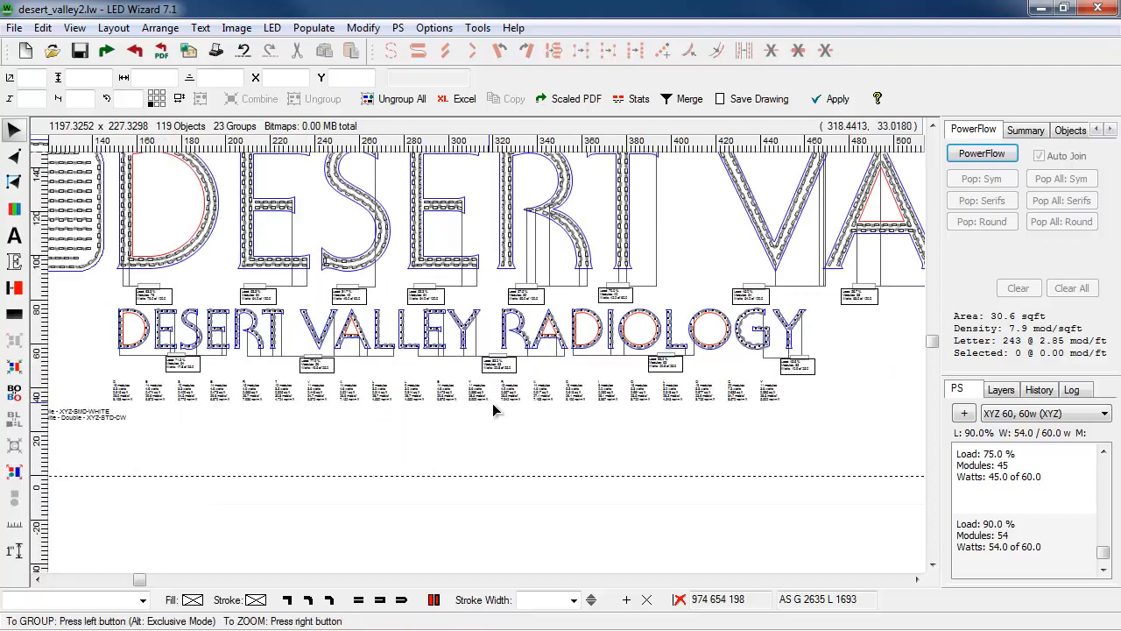
drag(69, 300, 336, 447)
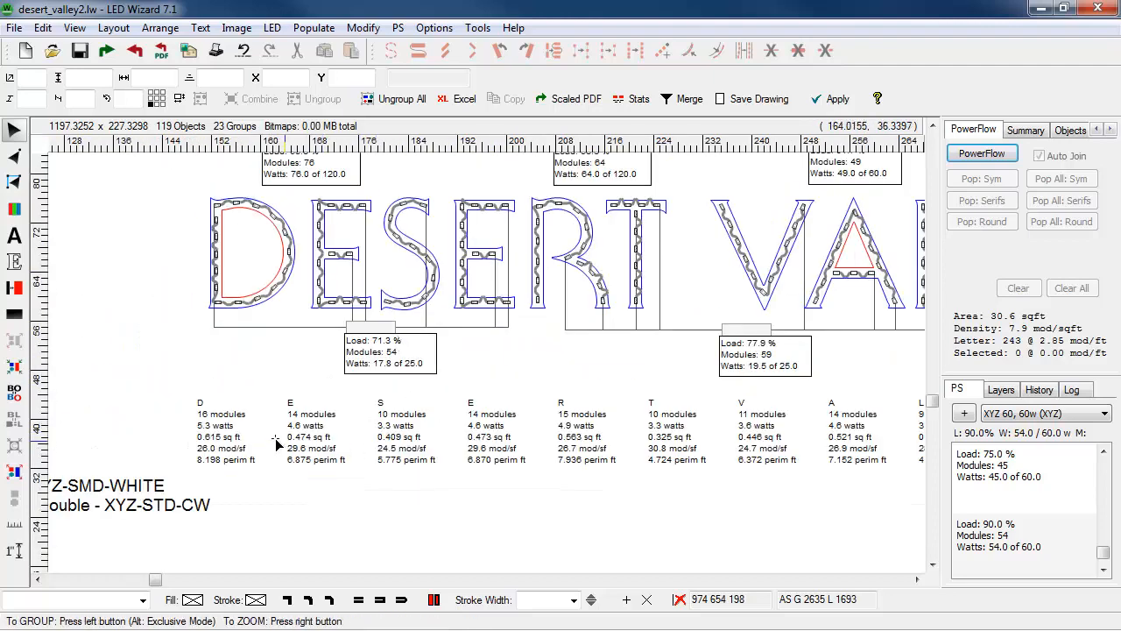
right_click(504, 308)
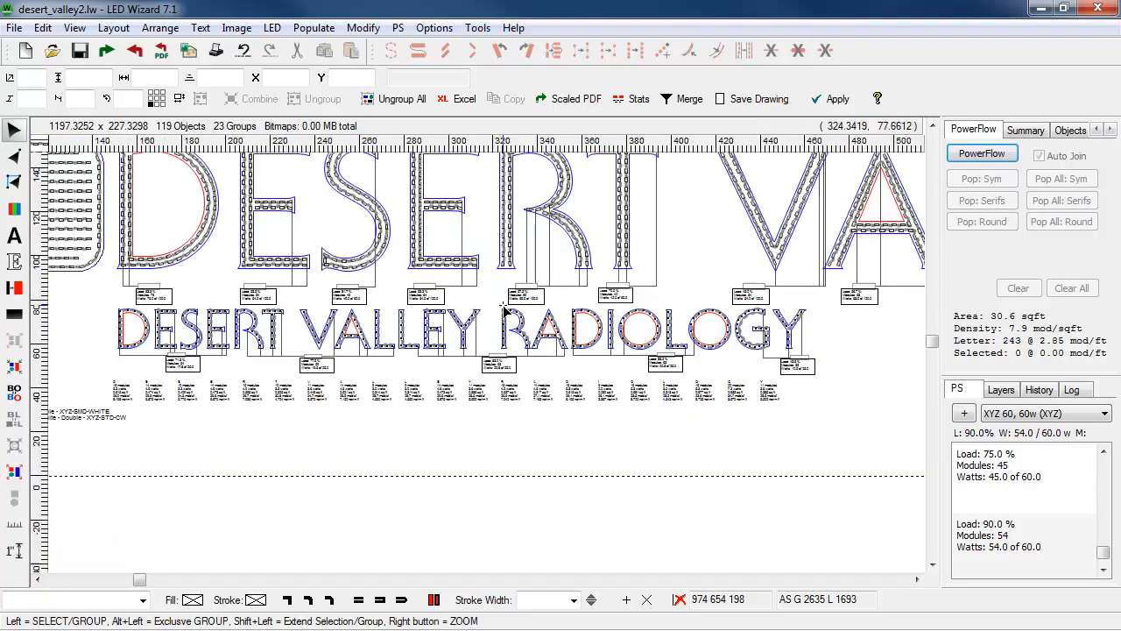
right_click(505, 231)
drag(492, 287, 629, 354)
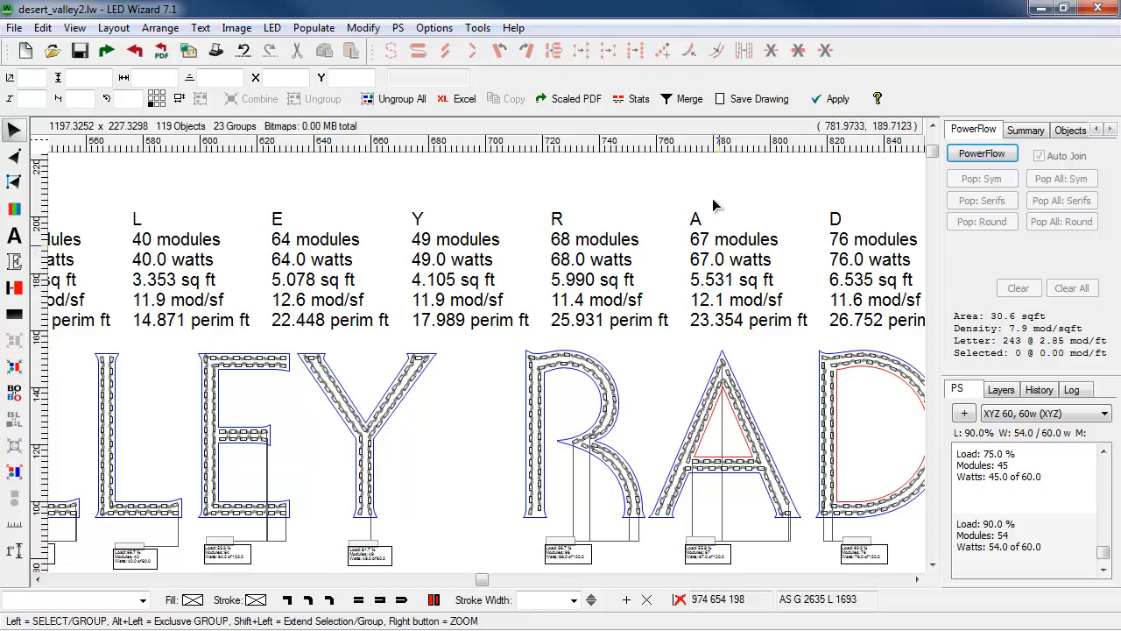
right_click(725, 292)
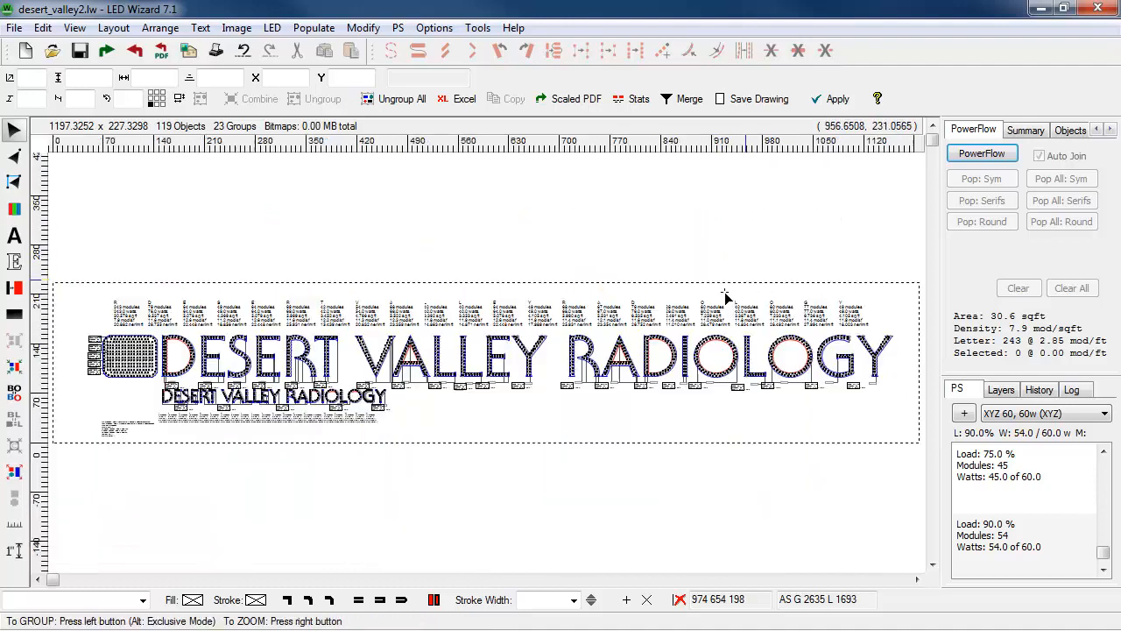
Examine the overall stats summary for modules, watts, power supplies, area and perimeter.
drag(76, 408, 228, 460)
drag(166, 269, 592, 470)
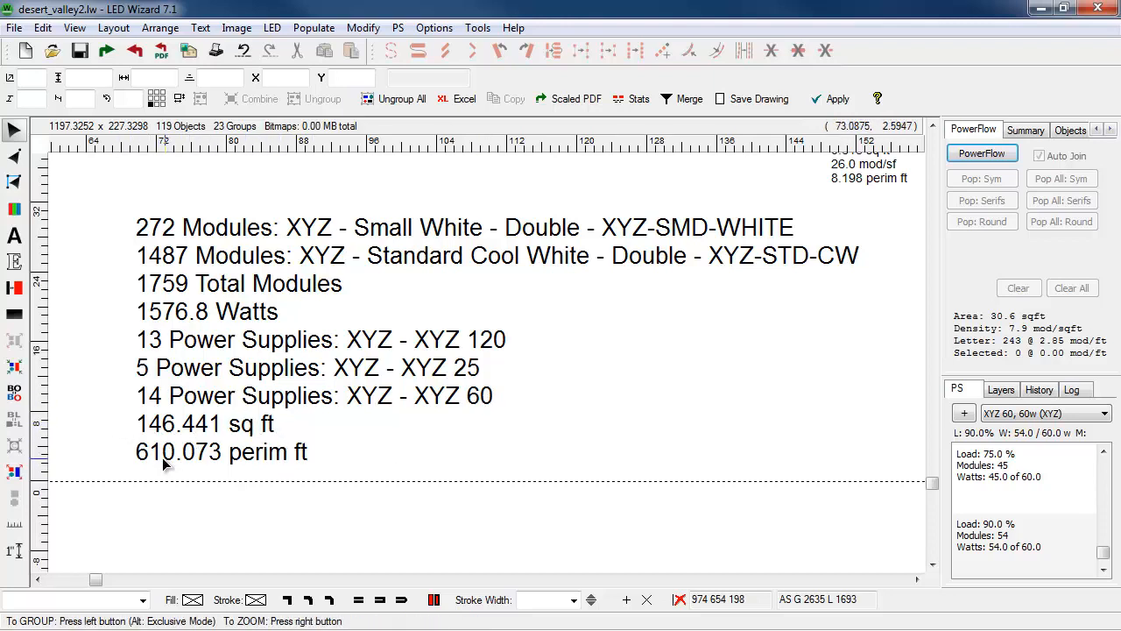
right_click(394, 444)
right_click(416, 392)
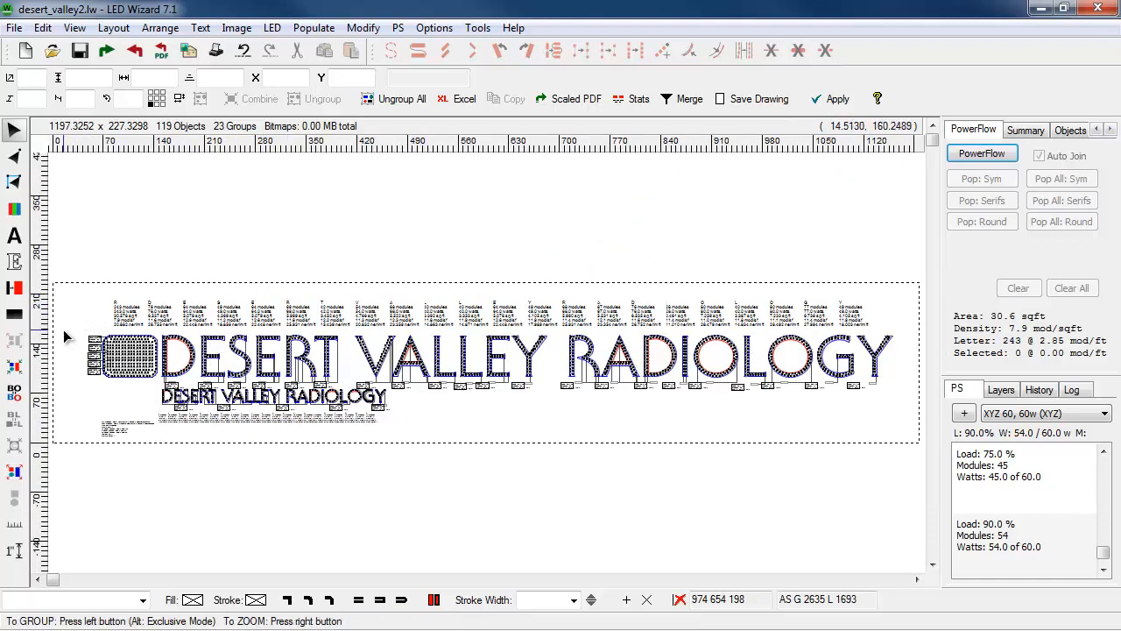
Shift the large lettering's row of letter stats to the right and resize the group to about 1044 x 36.
click(739, 315)
drag(738, 316, 764, 321)
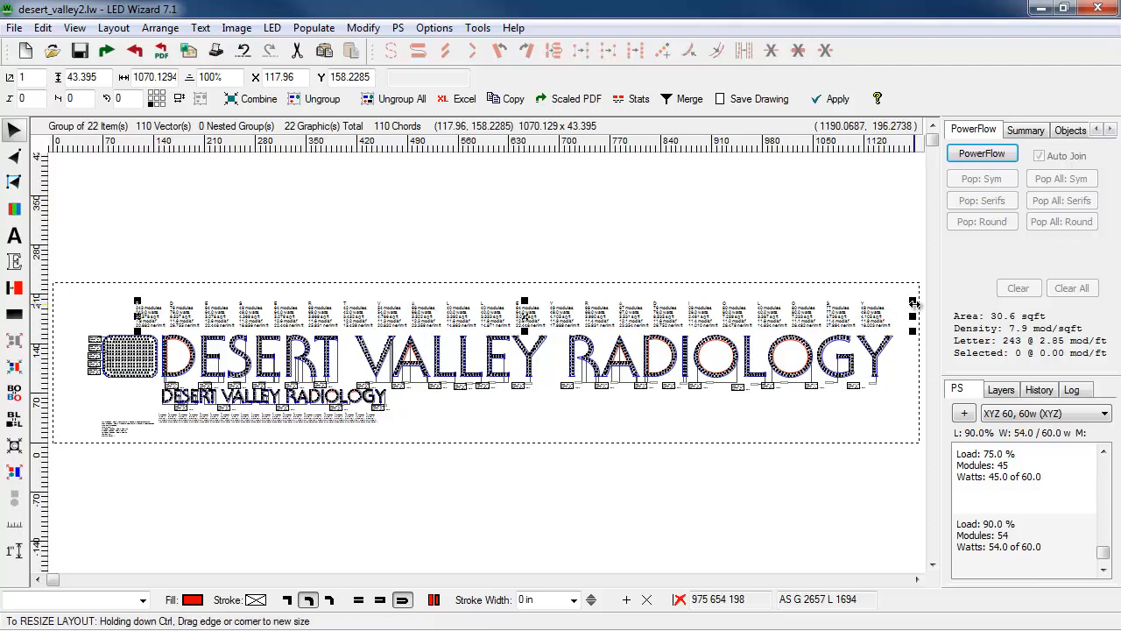
drag(914, 303, 784, 323)
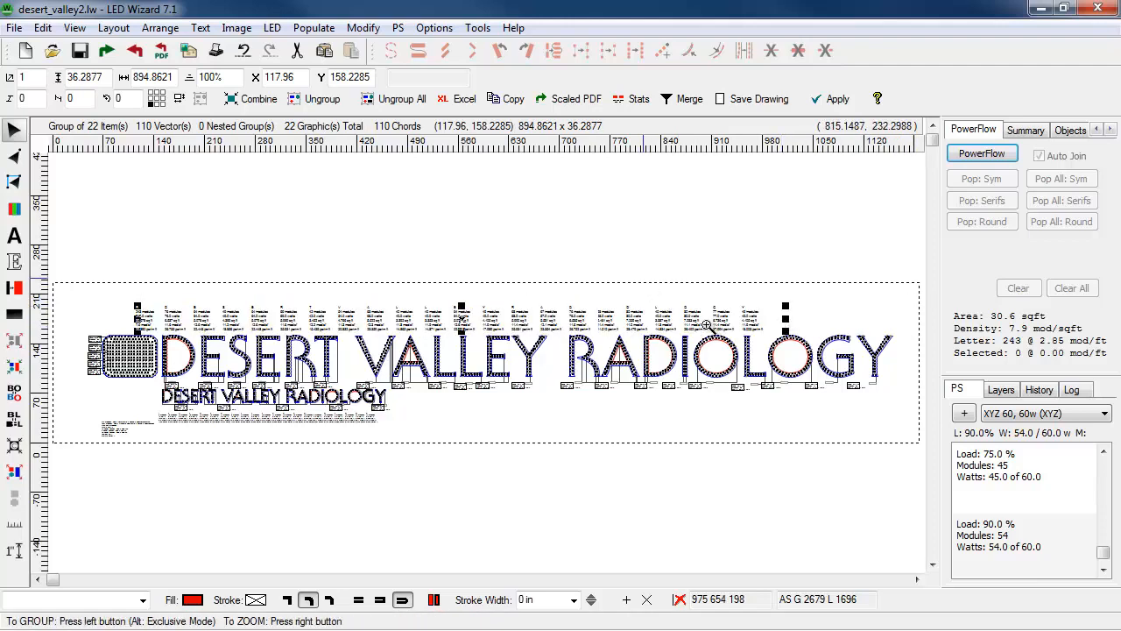
right_click(768, 354)
right_click(772, 365)
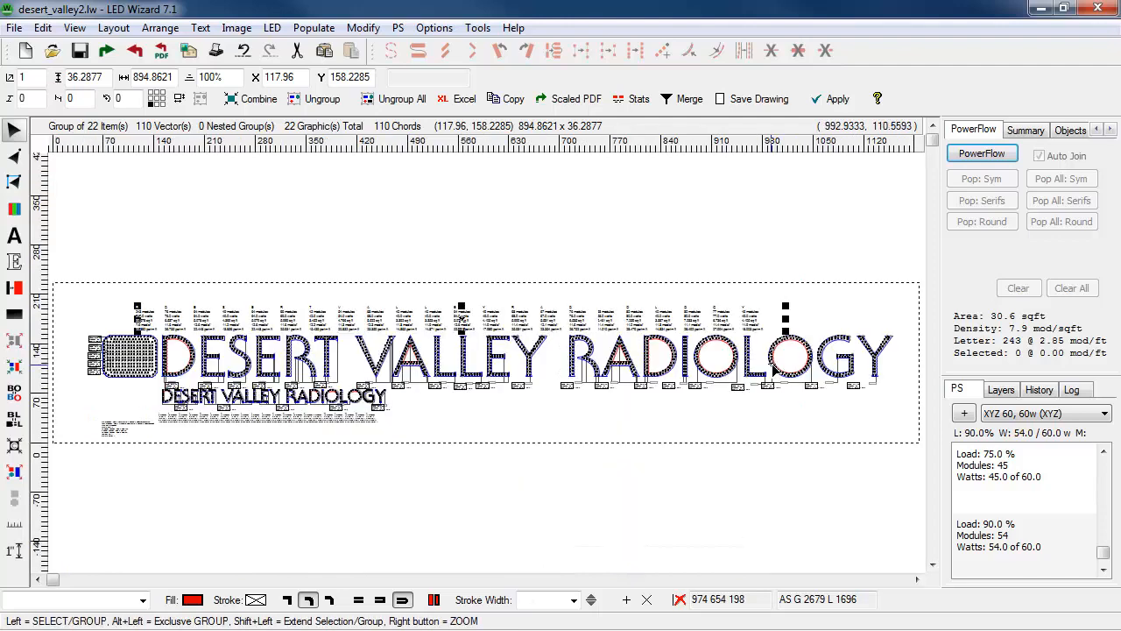
drag(787, 323, 894, 322)
drag(705, 370, 904, 293)
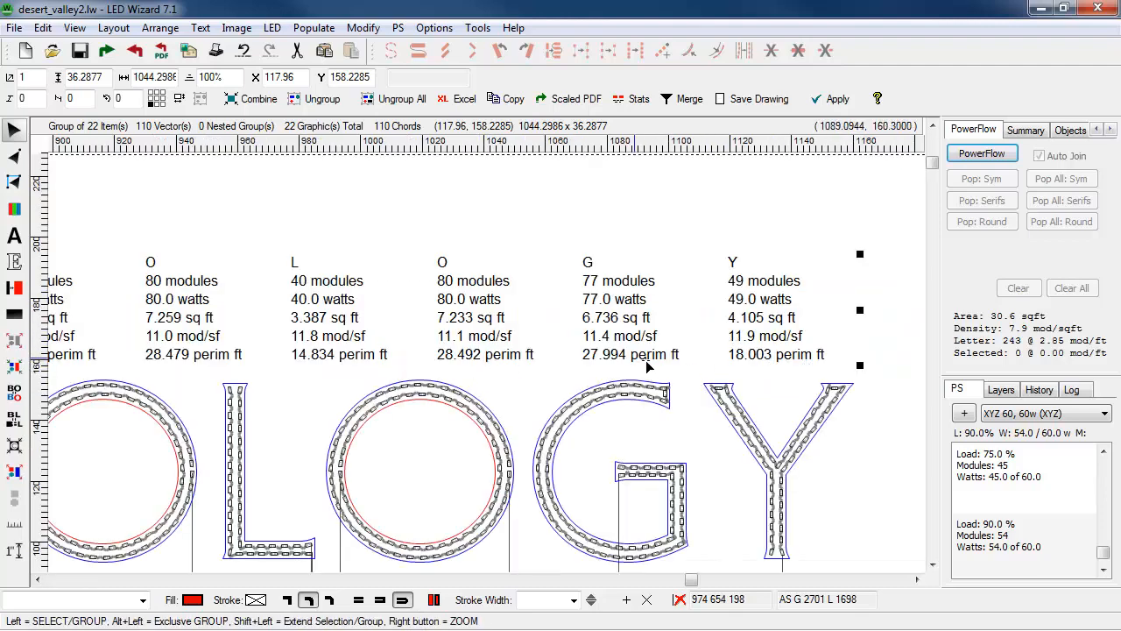
right_click(532, 348)
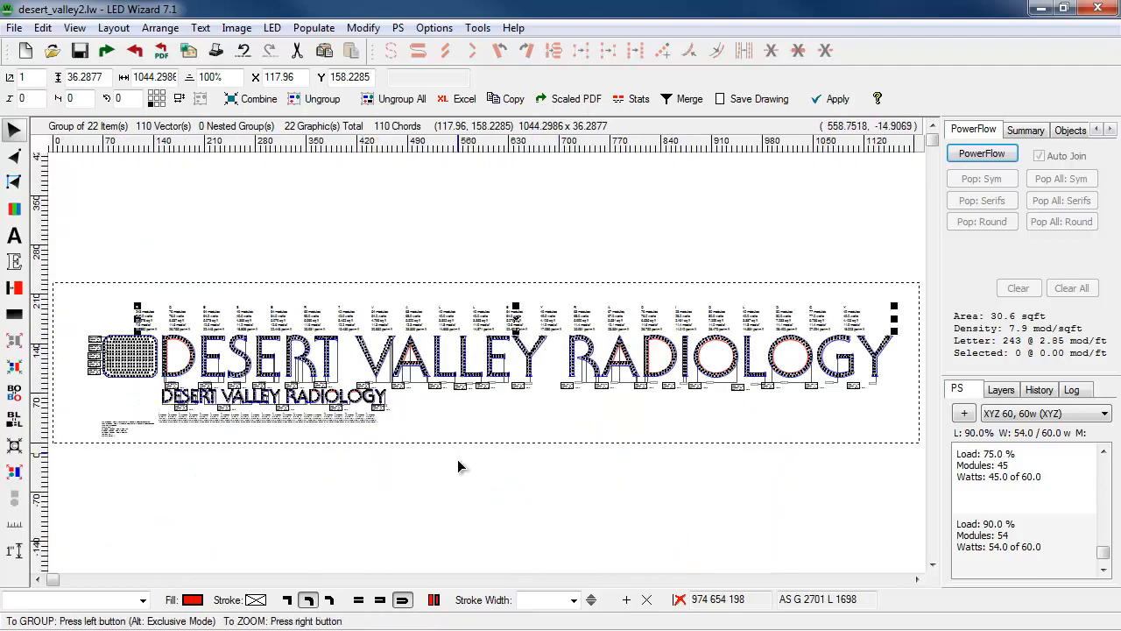
drag(417, 440, 140, 366)
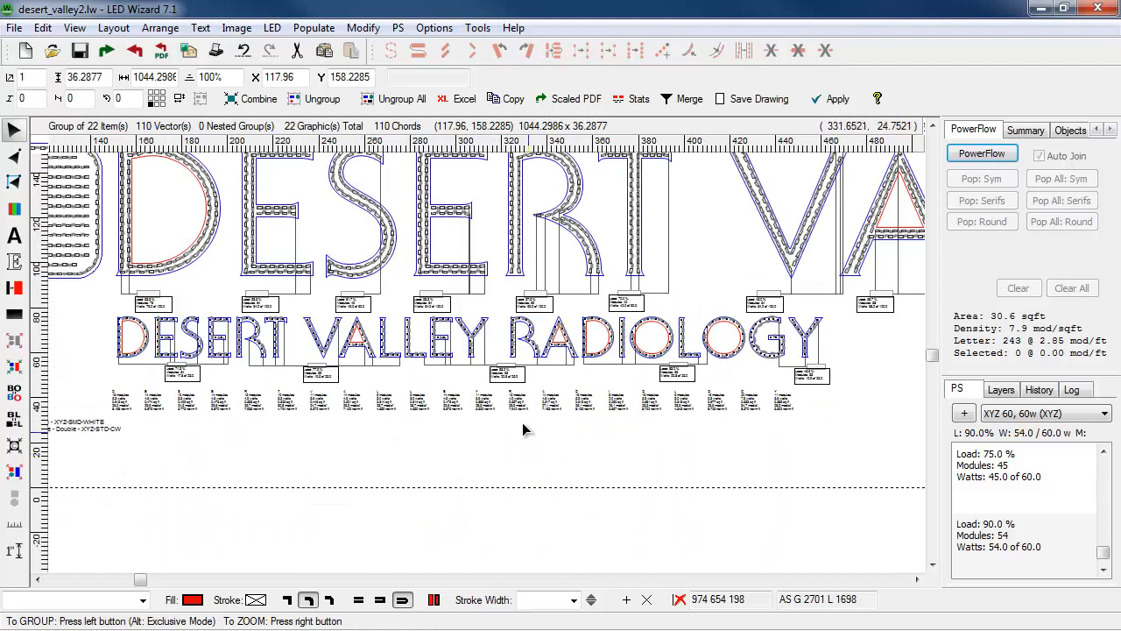
key(n)
click(612, 455)
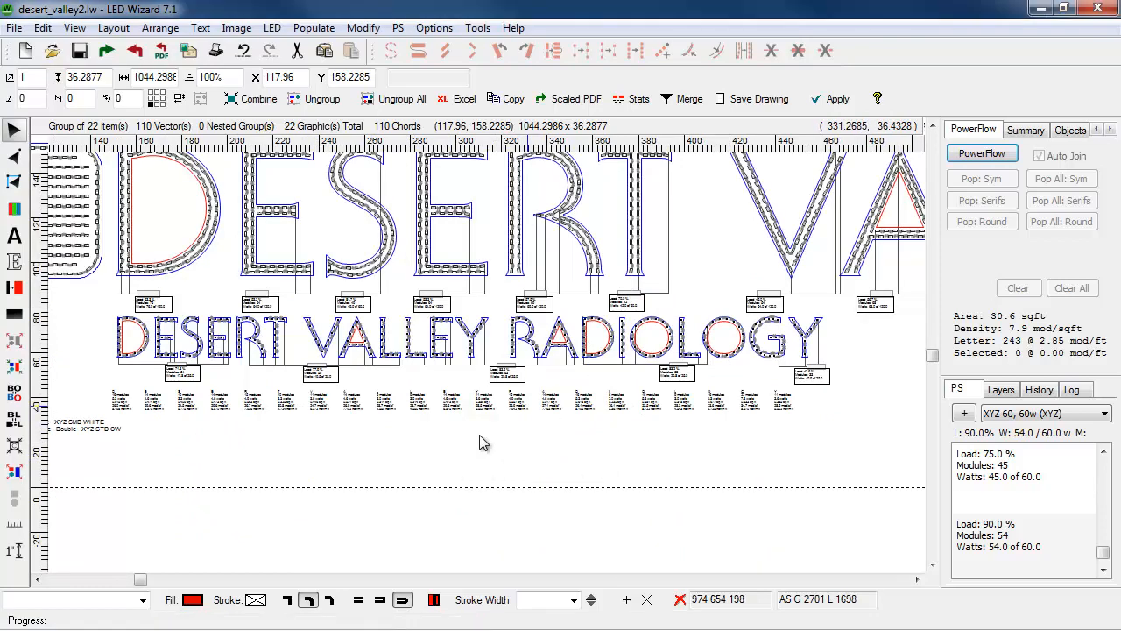
drag(400, 441, 628, 357)
click(551, 385)
drag(551, 386, 551, 388)
double_click(740, 396)
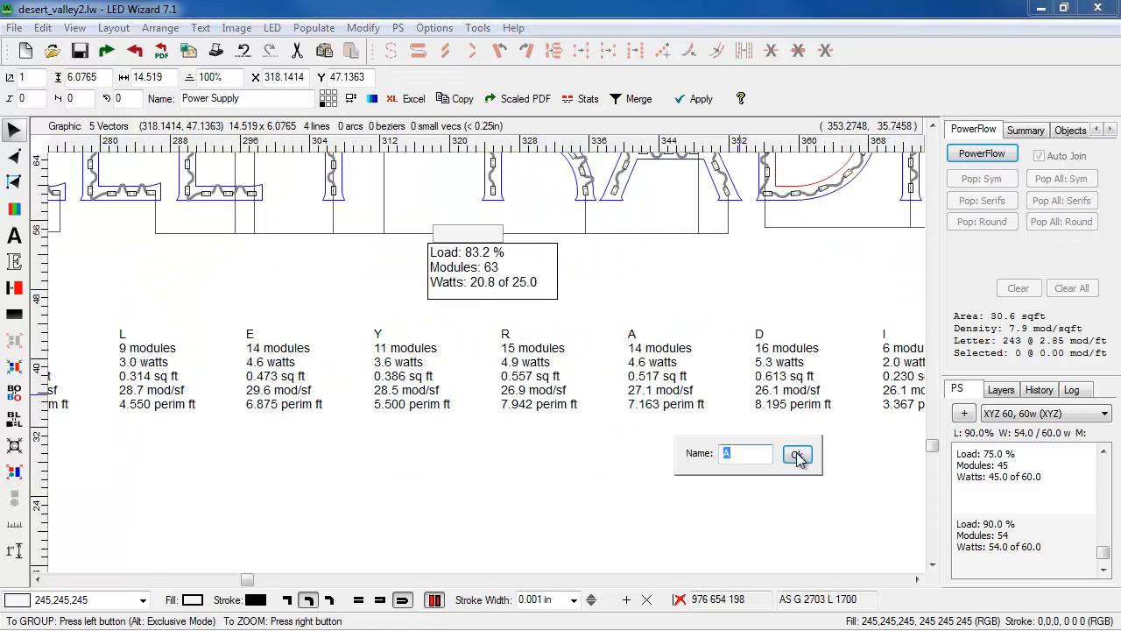
click(796, 454)
double_click(769, 409)
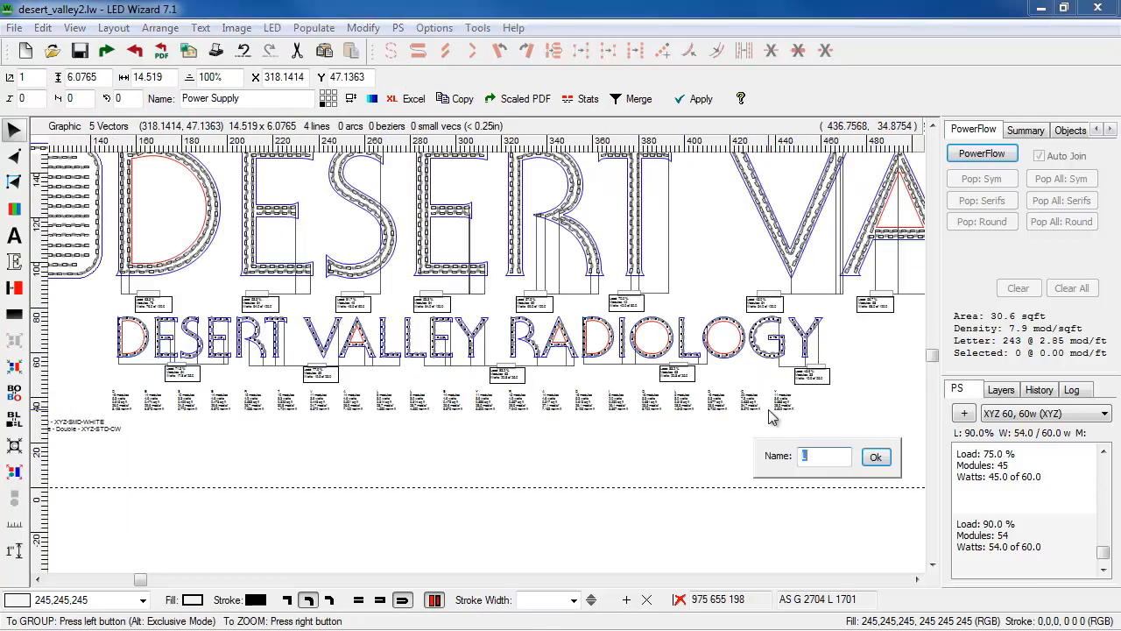
click(867, 454)
Move the small lettering's row of letter stats slightly up and right, to X 150.8882 and Y 39.249, and check its alignment.
drag(91, 427, 264, 368)
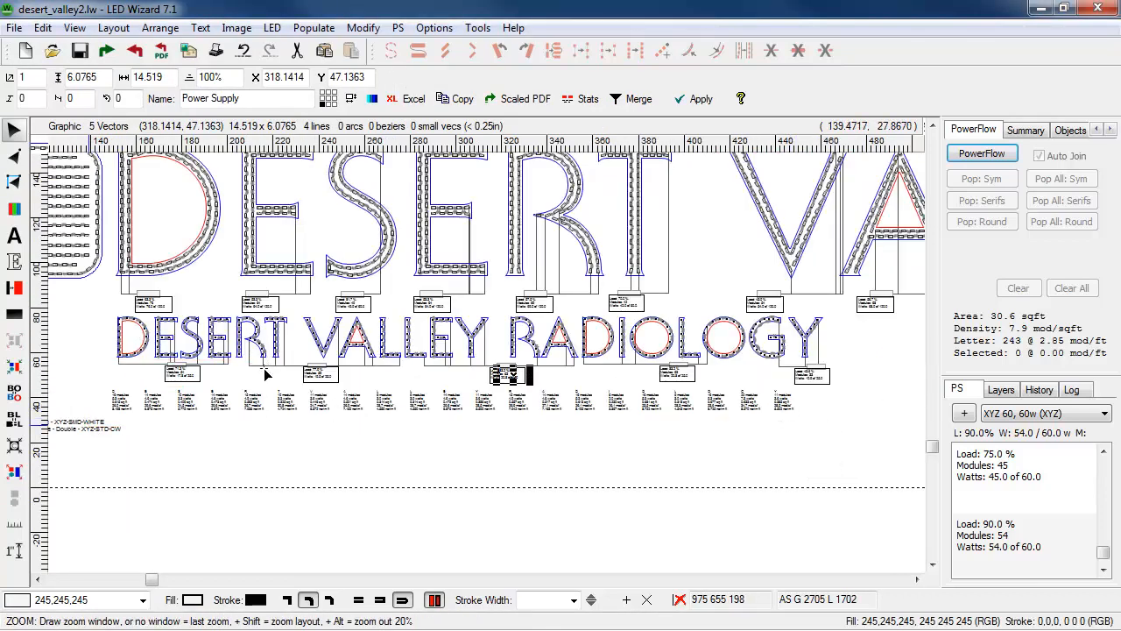
double_click(217, 418)
click(267, 454)
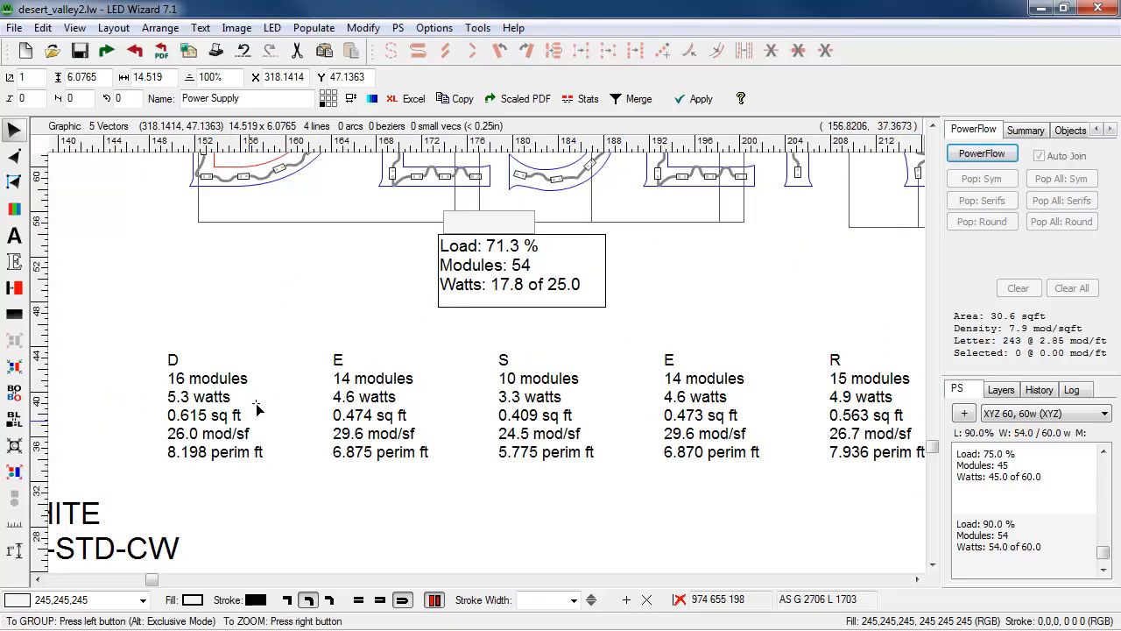
click(368, 378)
drag(368, 378, 382, 364)
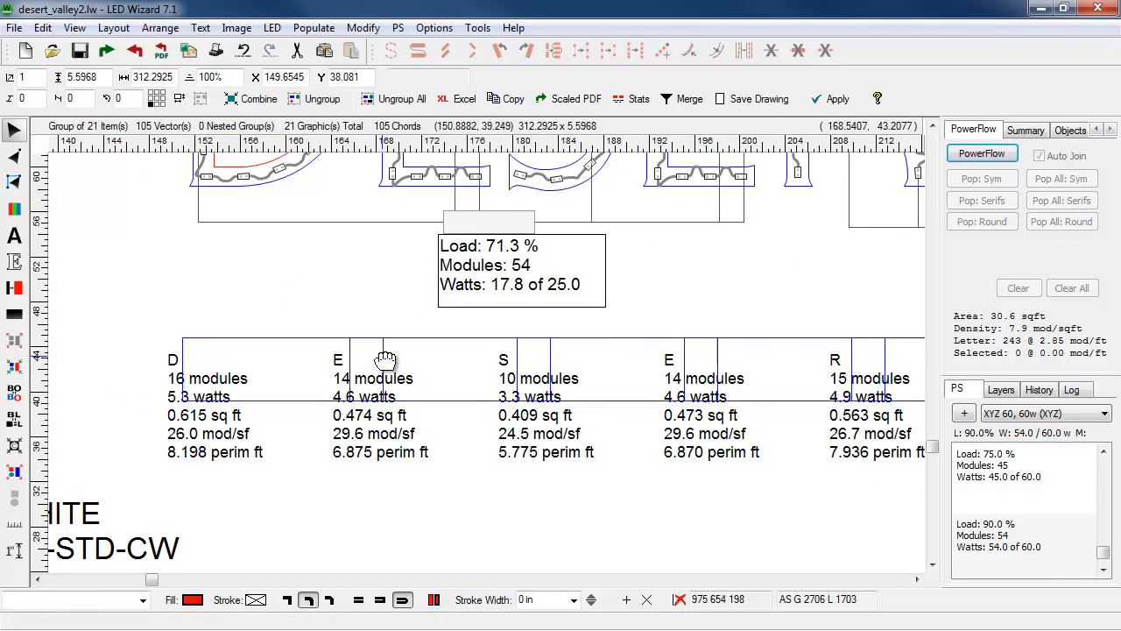
right_click(472, 399)
drag(428, 370, 688, 444)
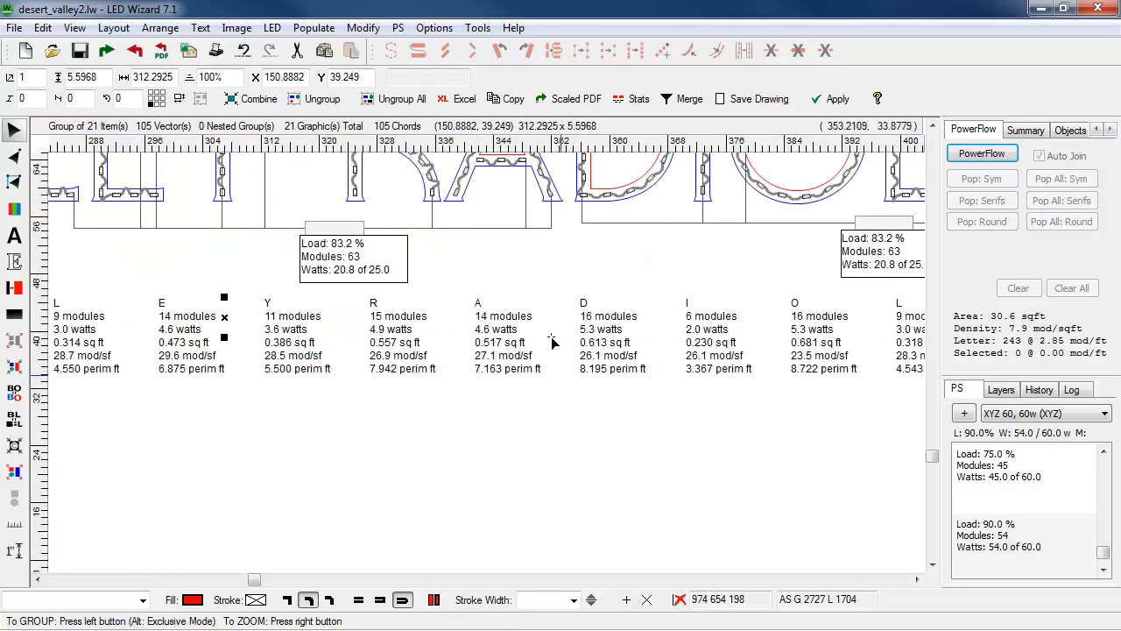
right_click(517, 337)
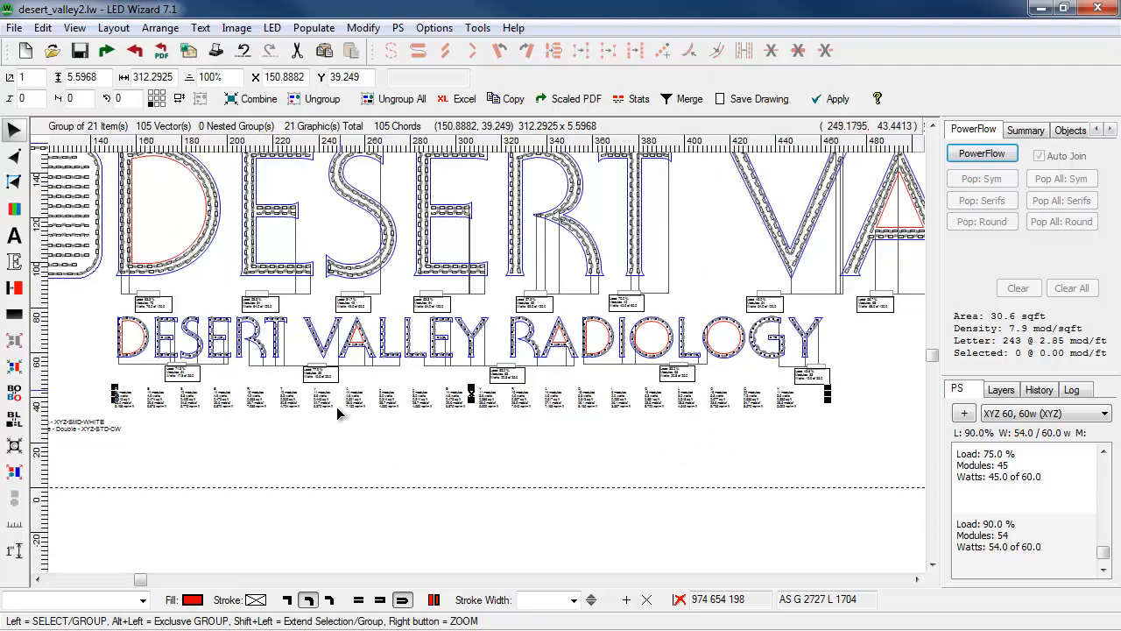
Review the module and power supply quantities per model in the layout's stats summary.
right_click(296, 386)
right_click(289, 391)
right_click(152, 434)
drag(85, 443, 169, 414)
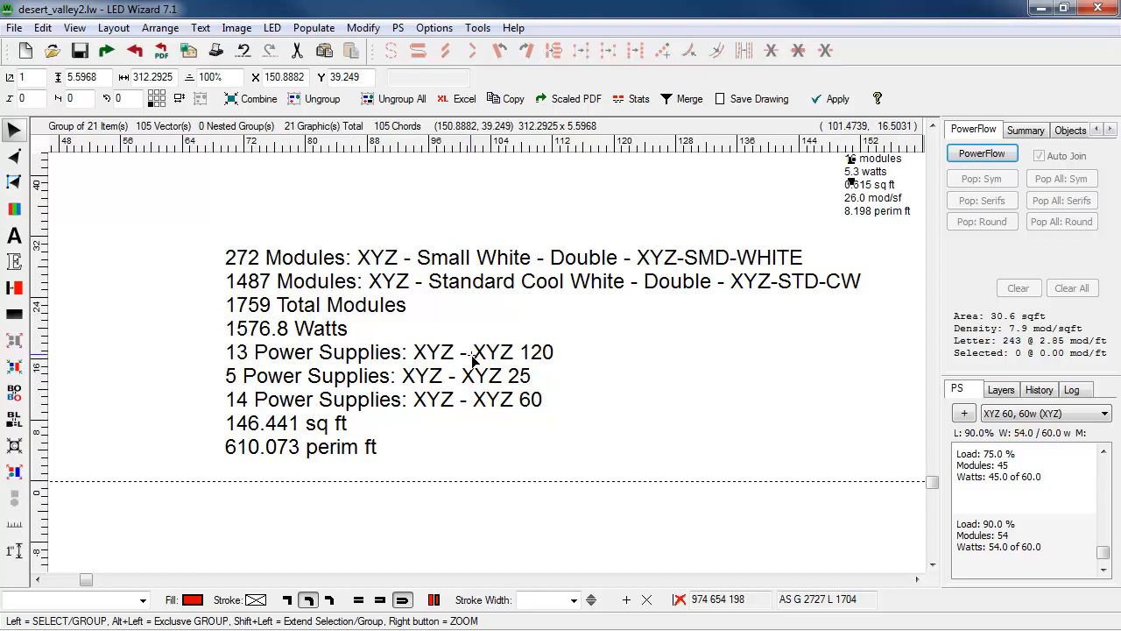
right_click(547, 351)
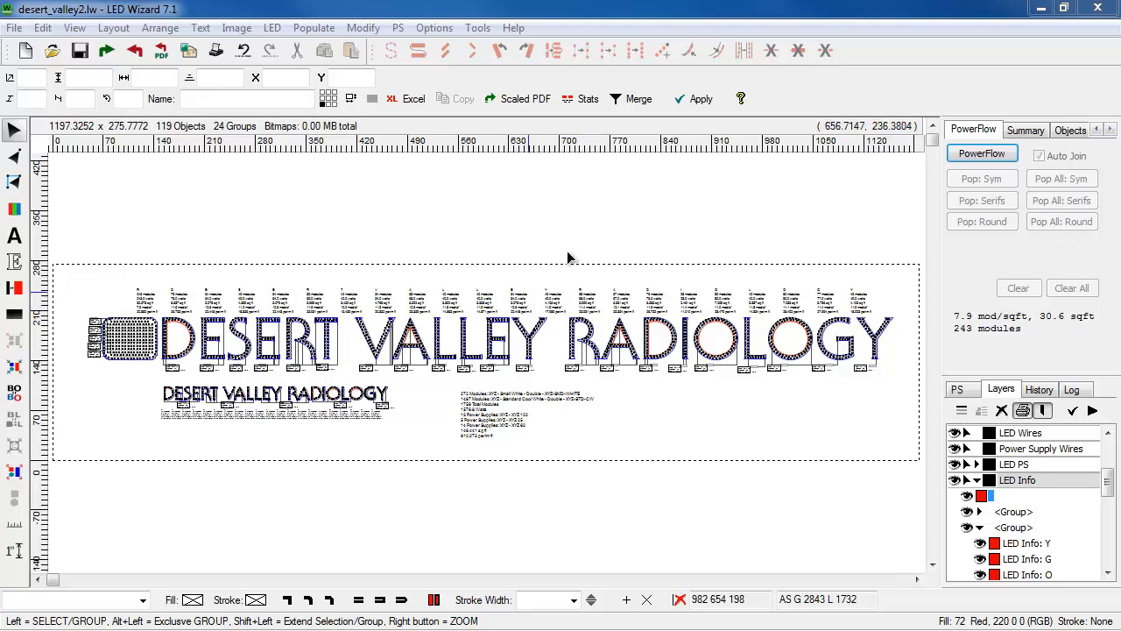
Merge the title block template into the layout and display the drawing with its fill colors.
click(635, 100)
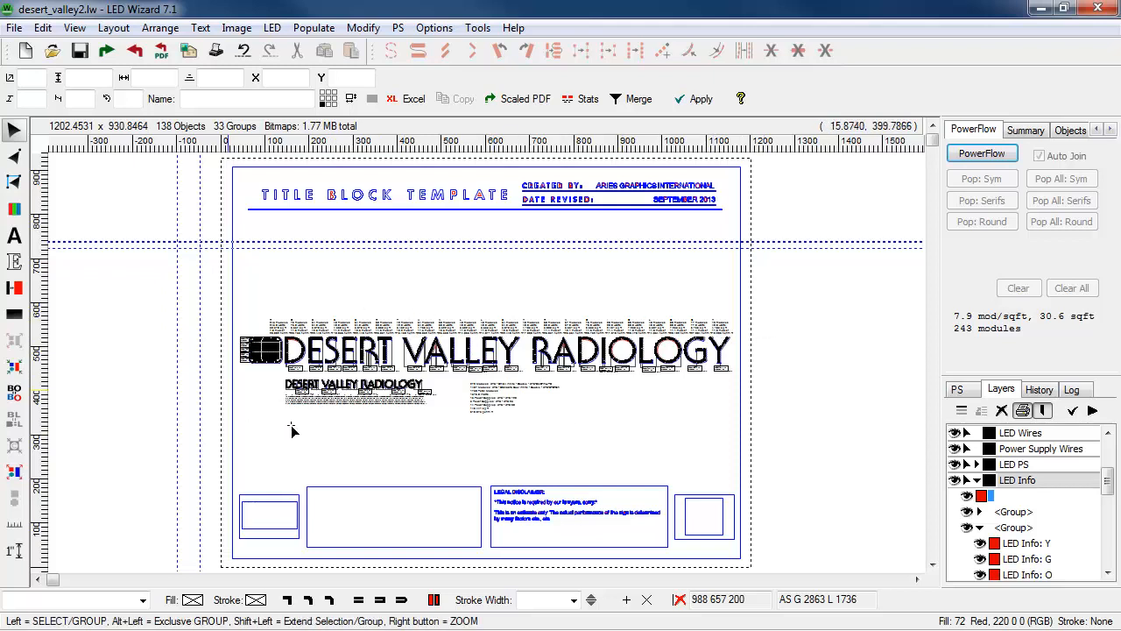
click(14, 211)
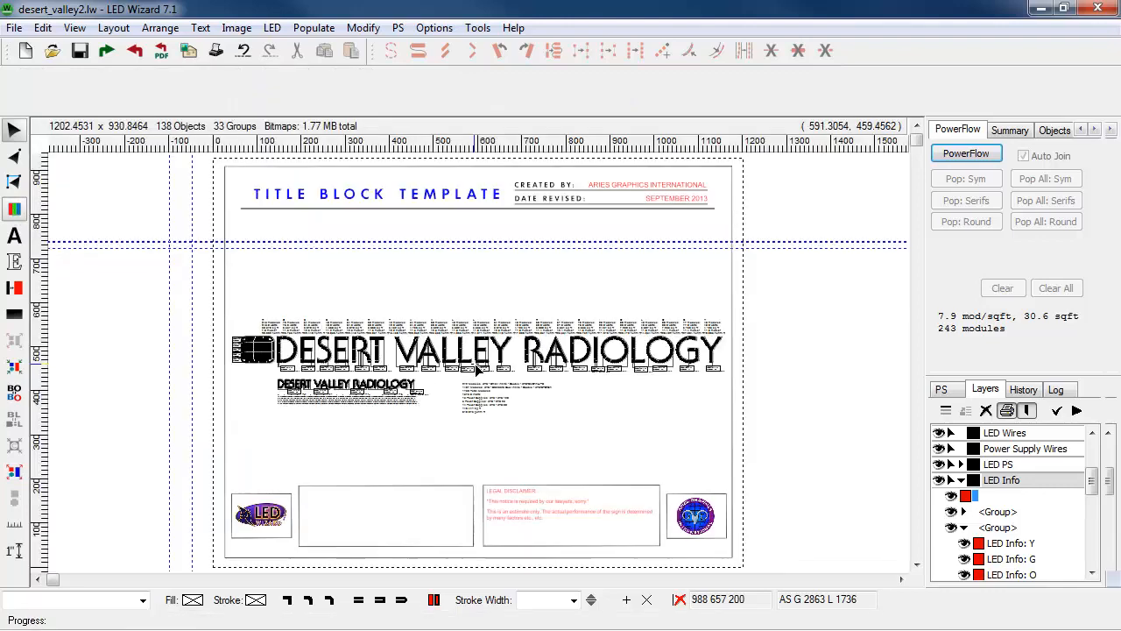
Remove the horizontal guides crossing the page above the lettering, between the title header and the letter stats.
drag(303, 291, 594, 423)
right_click(594, 423)
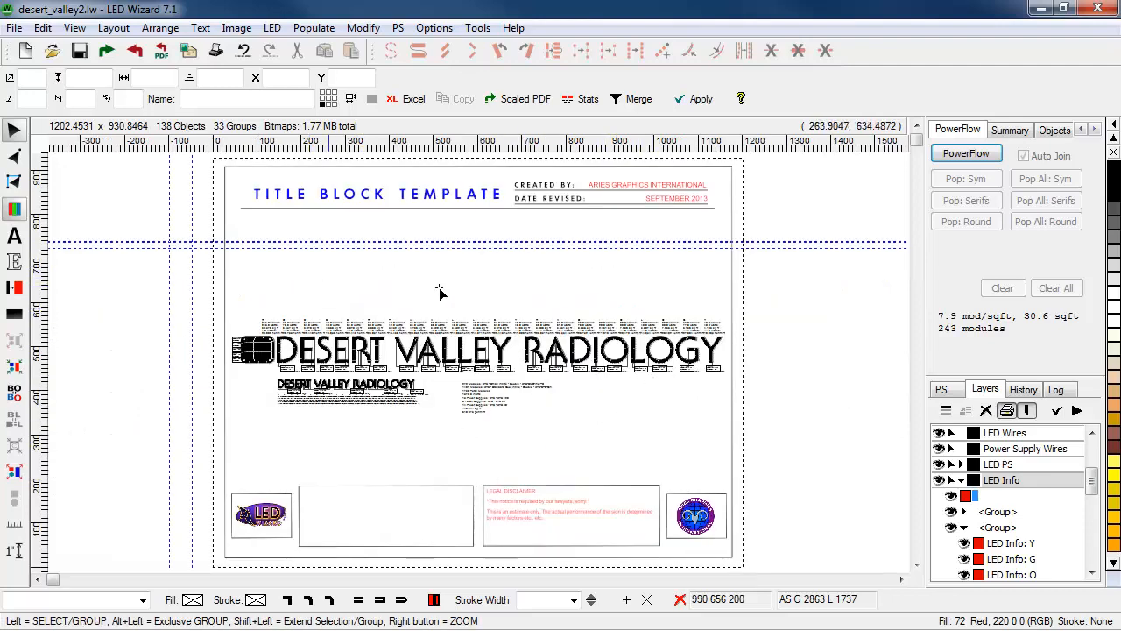
drag(515, 245, 541, 91)
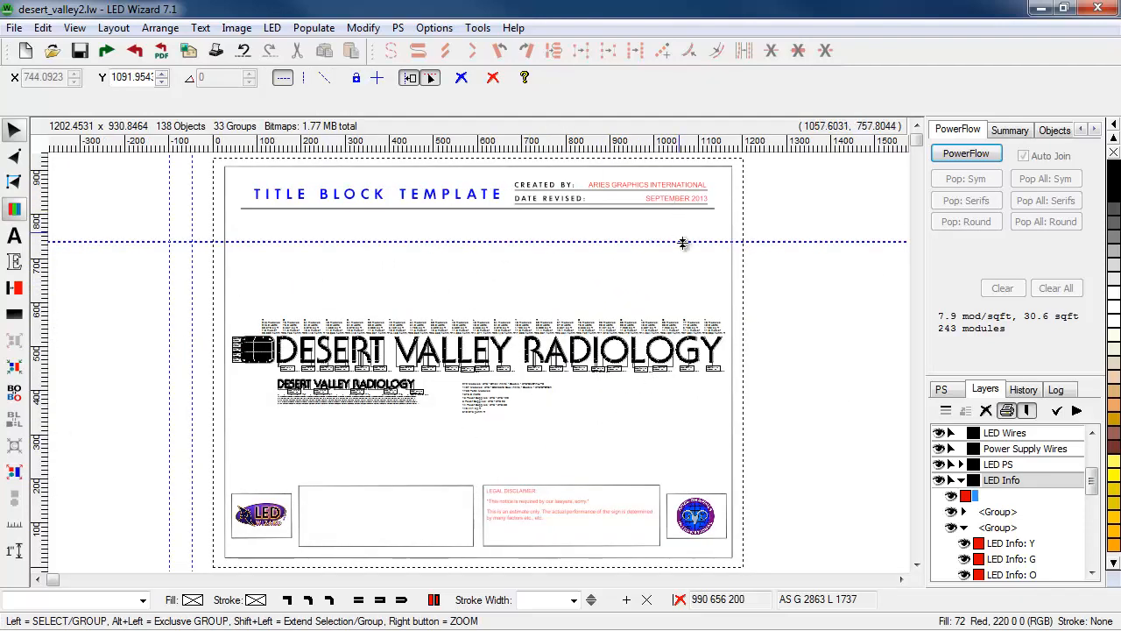
drag(688, 243, 709, 98)
drag(712, 151, 712, 144)
drag(701, 240, 710, 96)
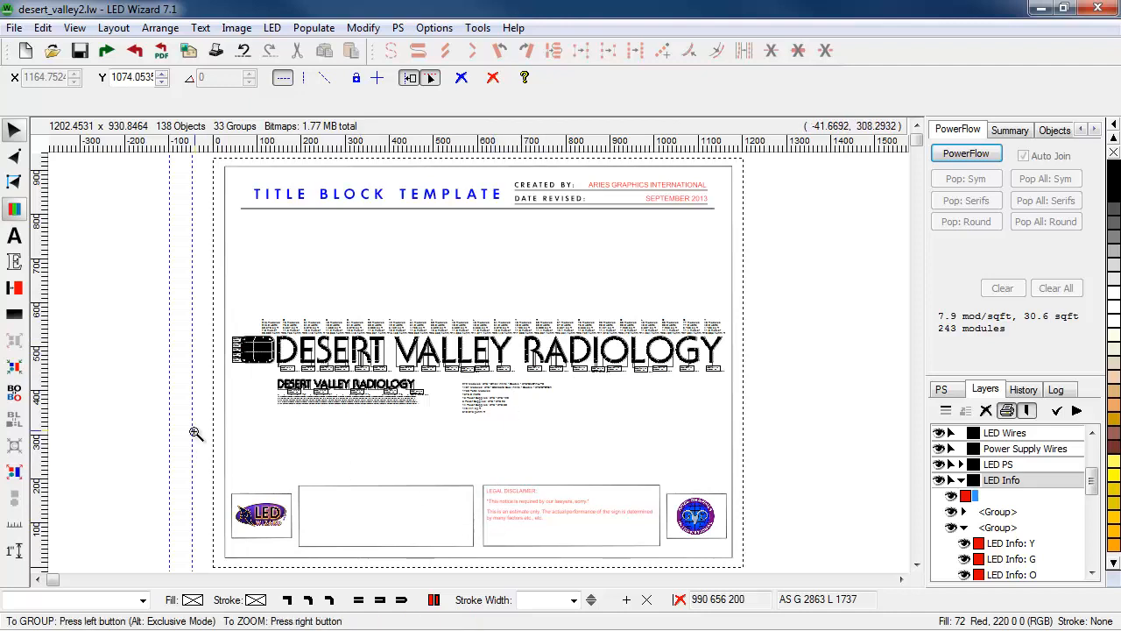
Examine the title block's logo boxes, empty box and legal disclaimer along the lower edge of the page.
drag(192, 430, 538, 575)
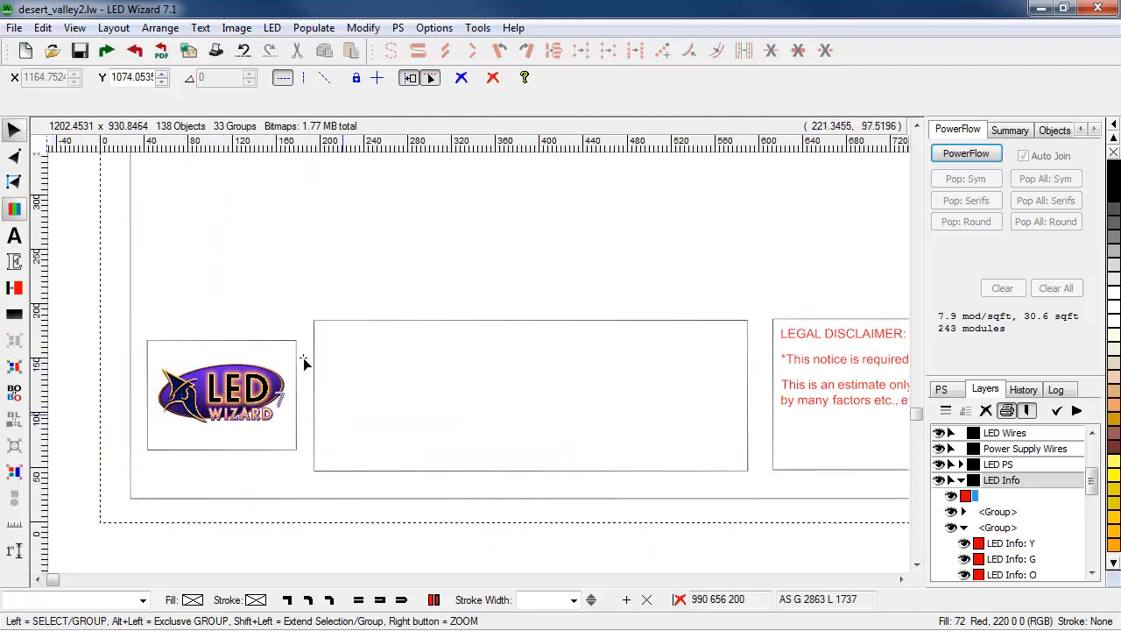
right_click(243, 390)
drag(643, 473, 791, 565)
right_click(493, 461)
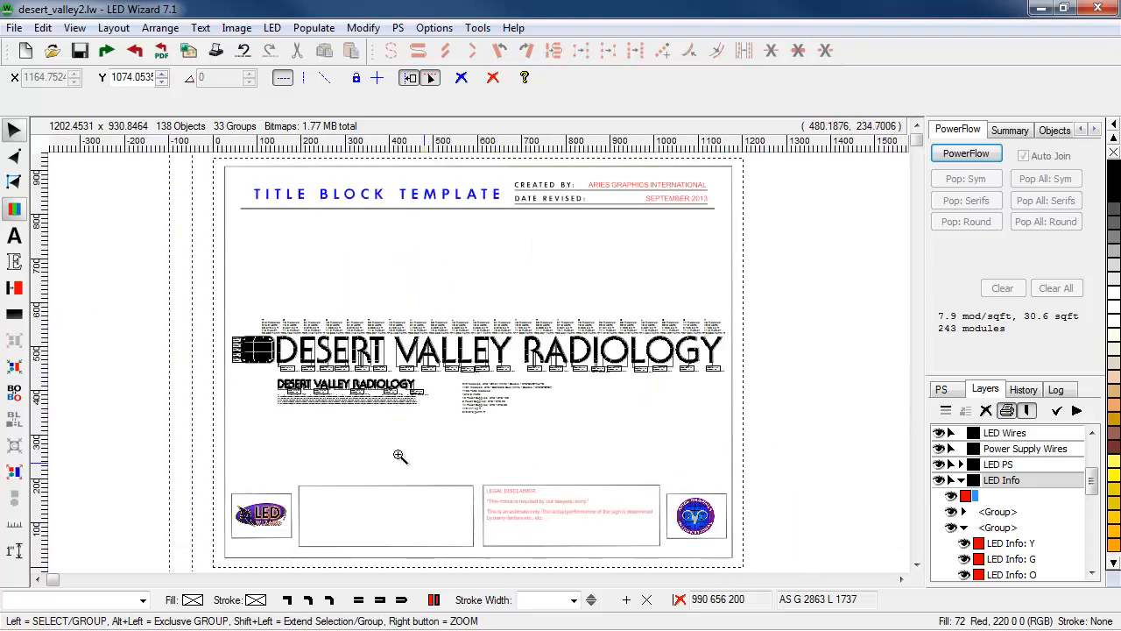
drag(400, 458, 723, 587)
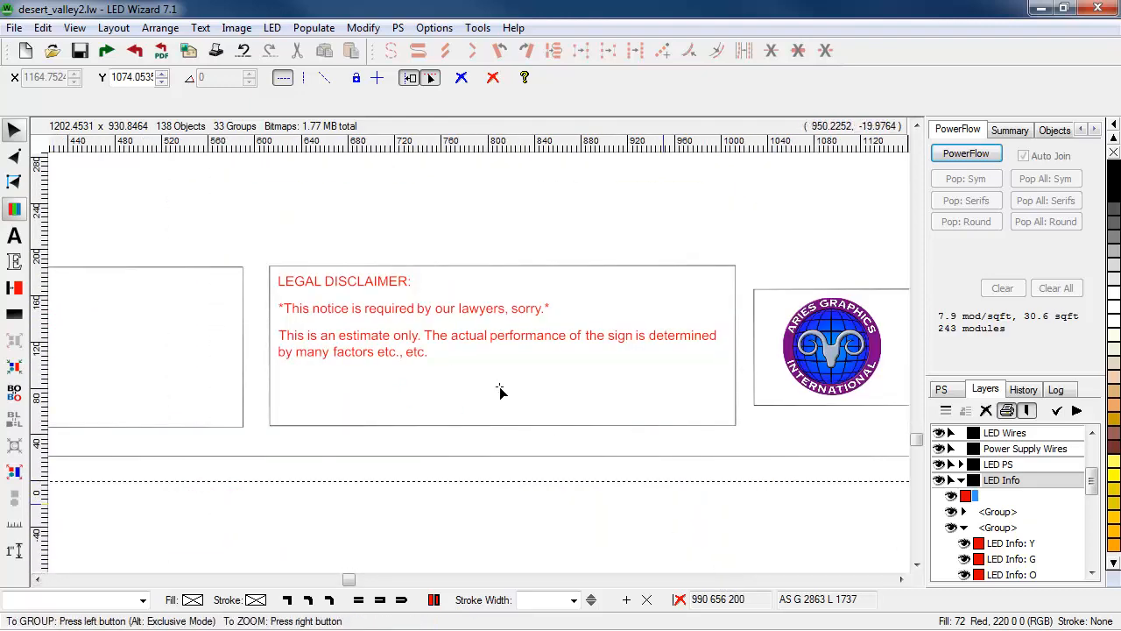
right_click(433, 340)
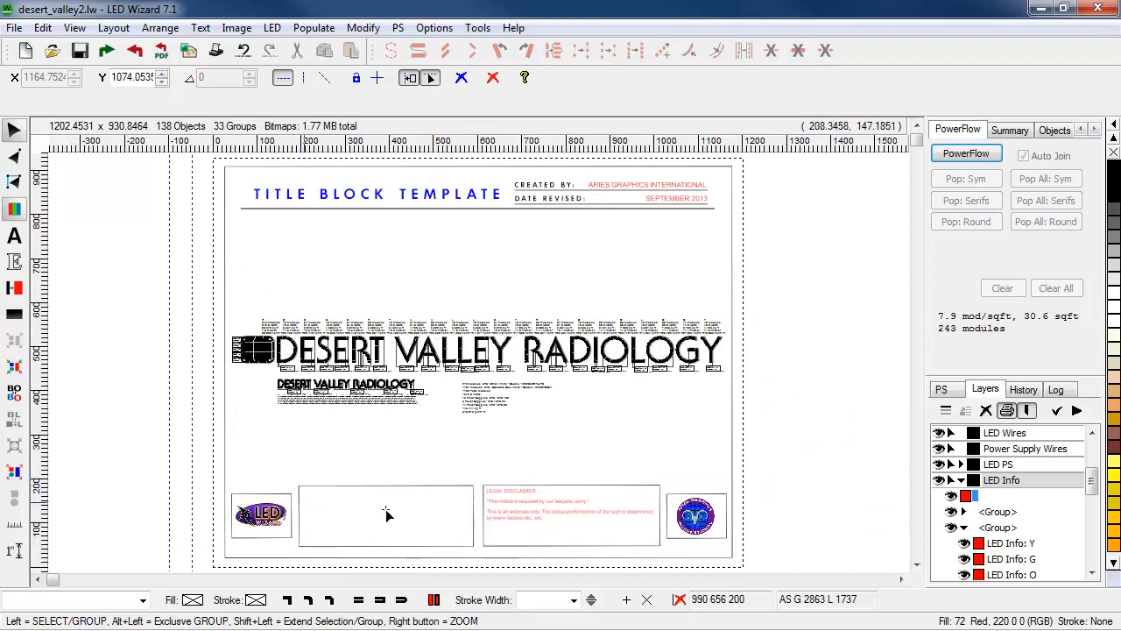
Move the layout's stats summary into the title block's empty box beside the LED Wizard logo and enlarge it to fill the box.
drag(270, 344, 660, 574)
drag(518, 263, 232, 505)
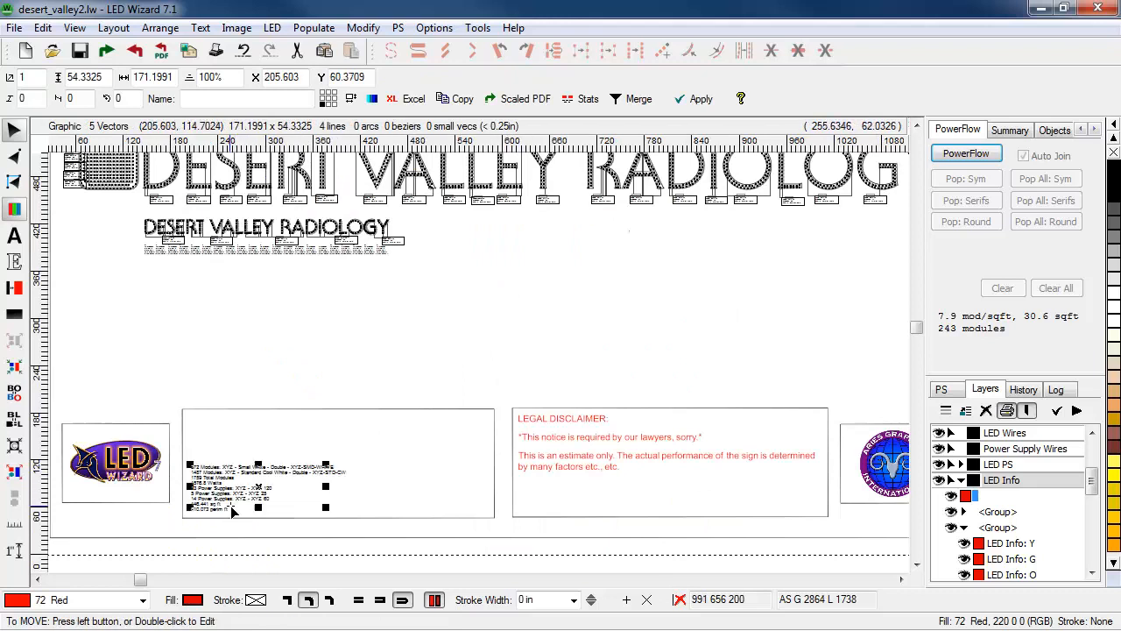
drag(324, 467, 520, 476)
click(472, 345)
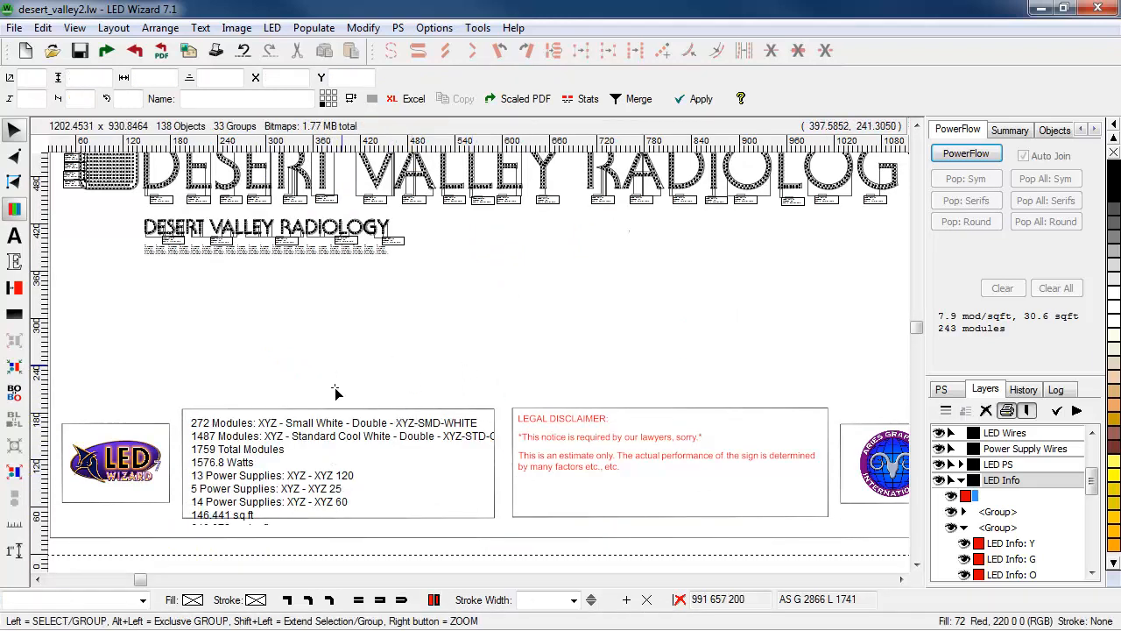
Examine the per-letter stats and power supply labels on the large and small lettering up close.
right_click(338, 389)
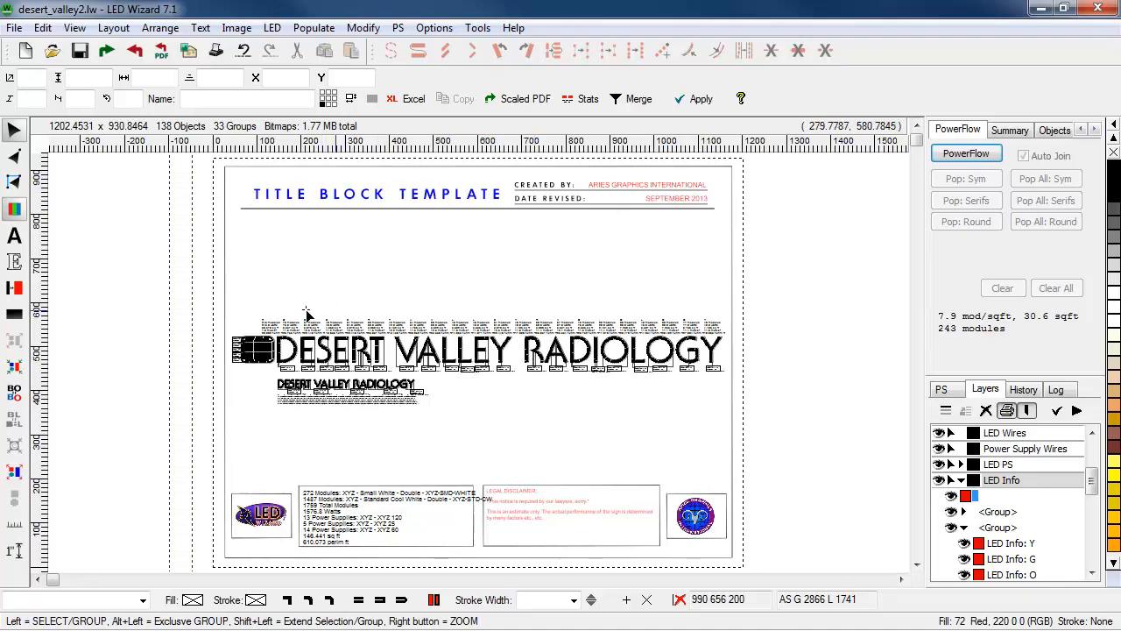
drag(232, 302, 444, 419)
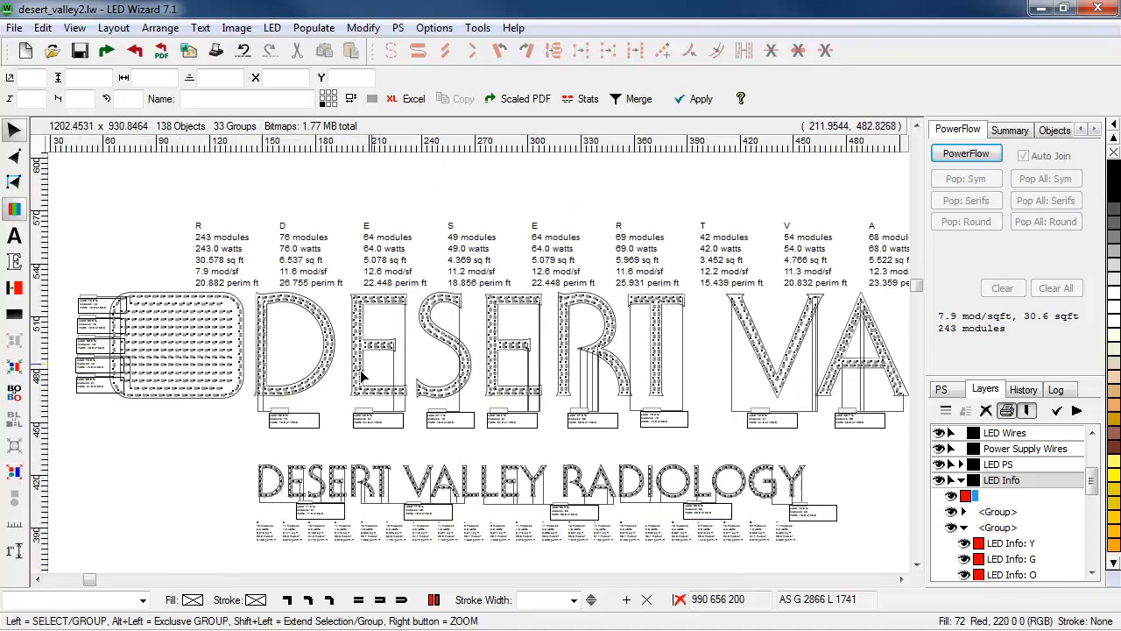
right_click(458, 481)
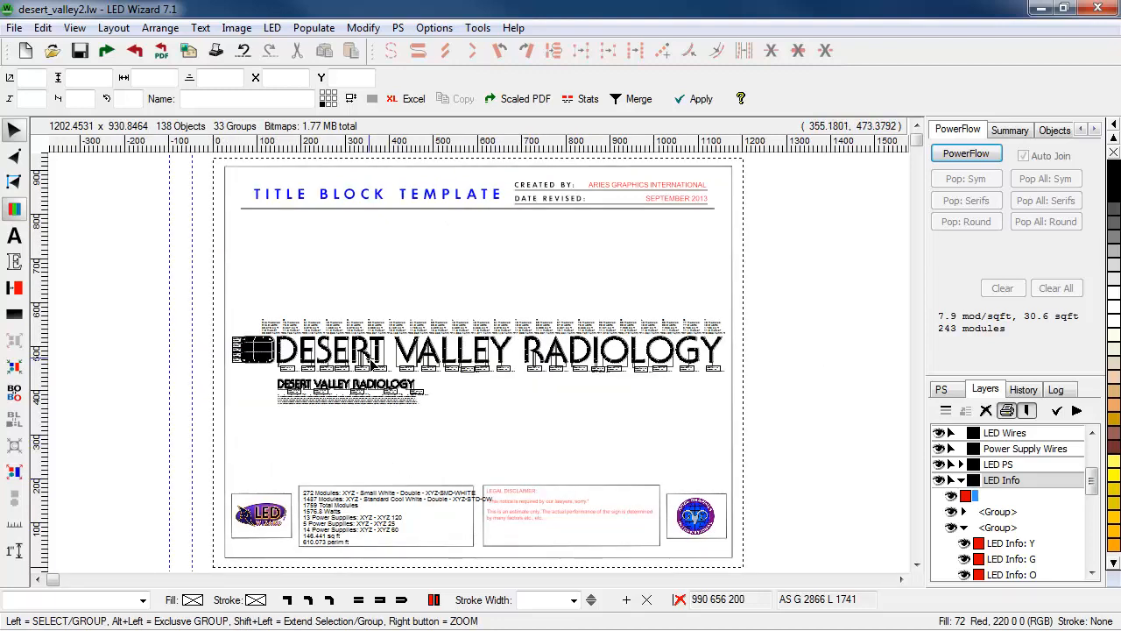
drag(326, 343, 521, 467)
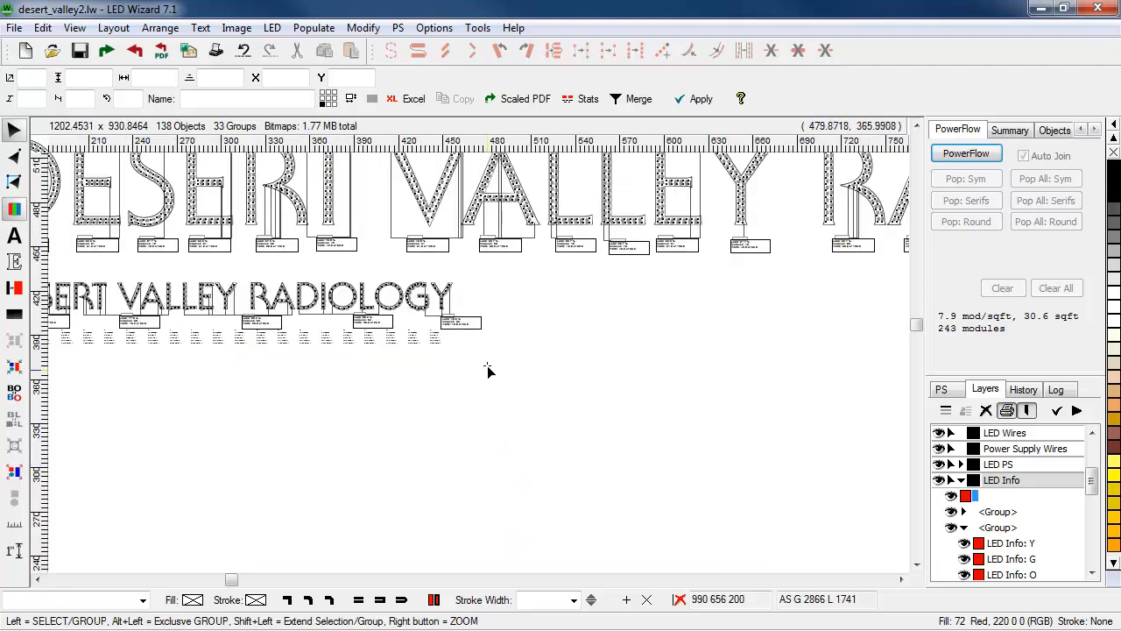
drag(391, 372, 575, 269)
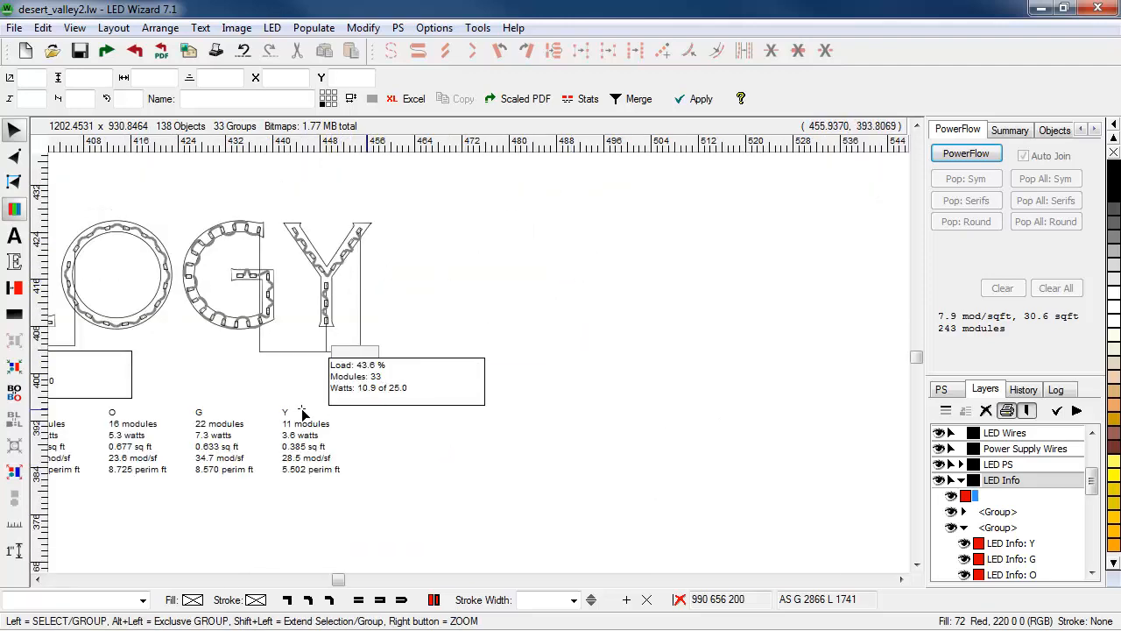
right_click(417, 410)
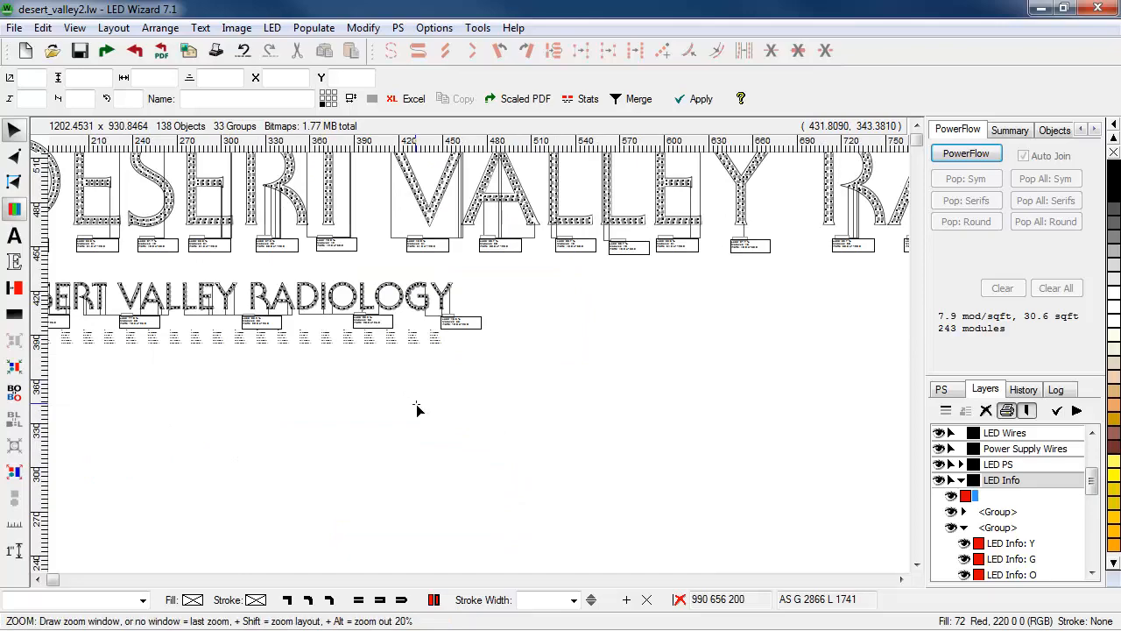
right_click(417, 409)
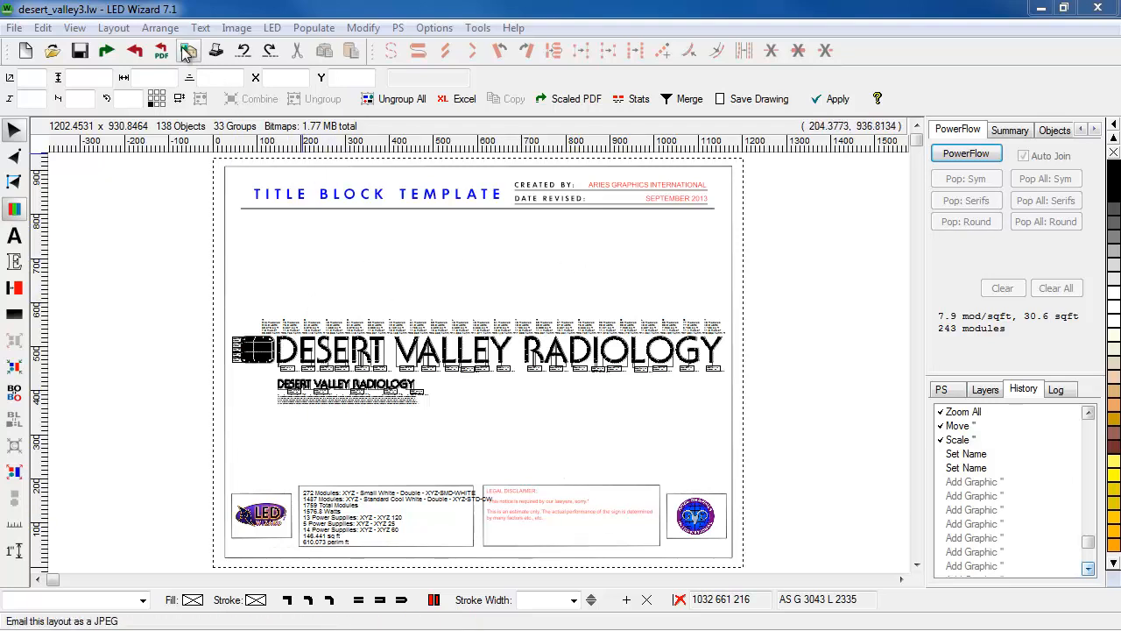
Preview the layout's PDF export with the Title Block layer excluded and review the available export file types.
click(162, 53)
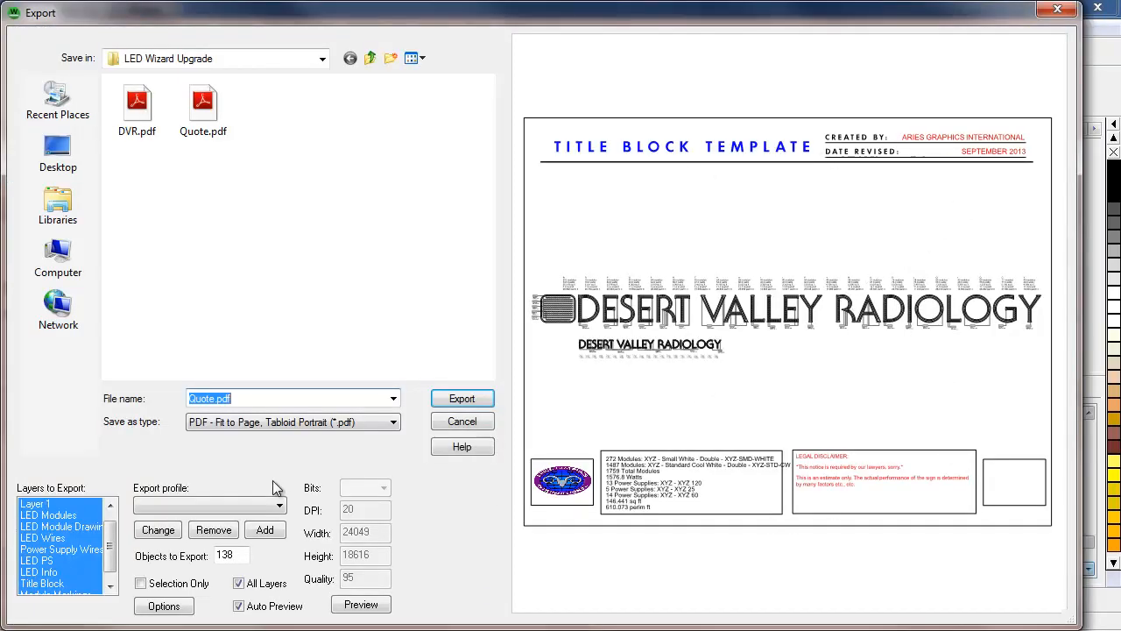
ctrl+click(63, 585)
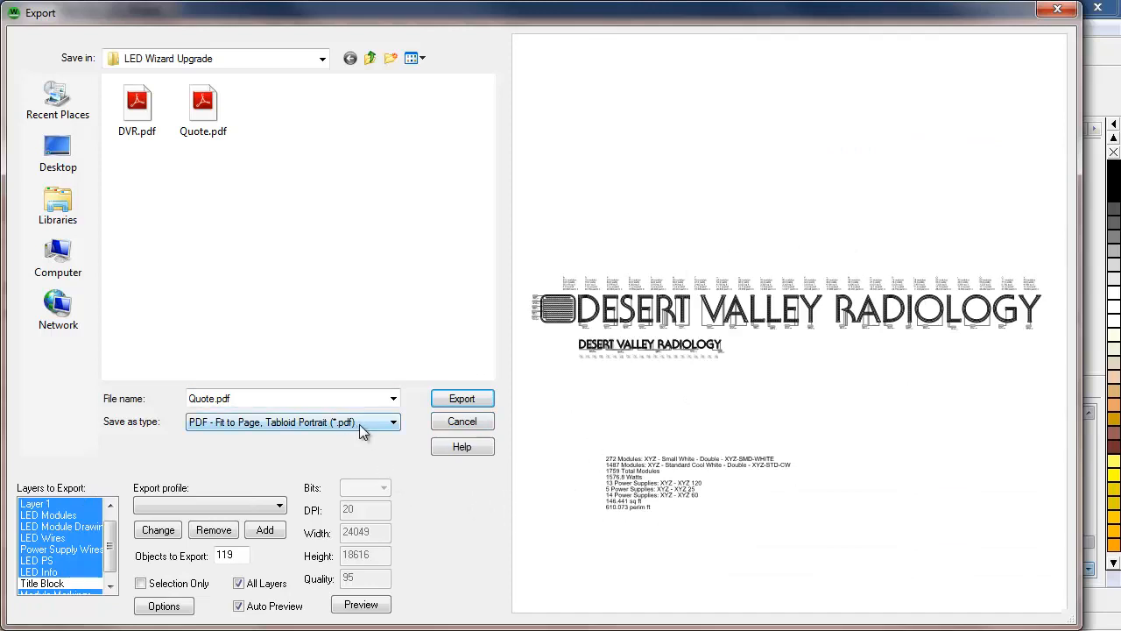
click(394, 423)
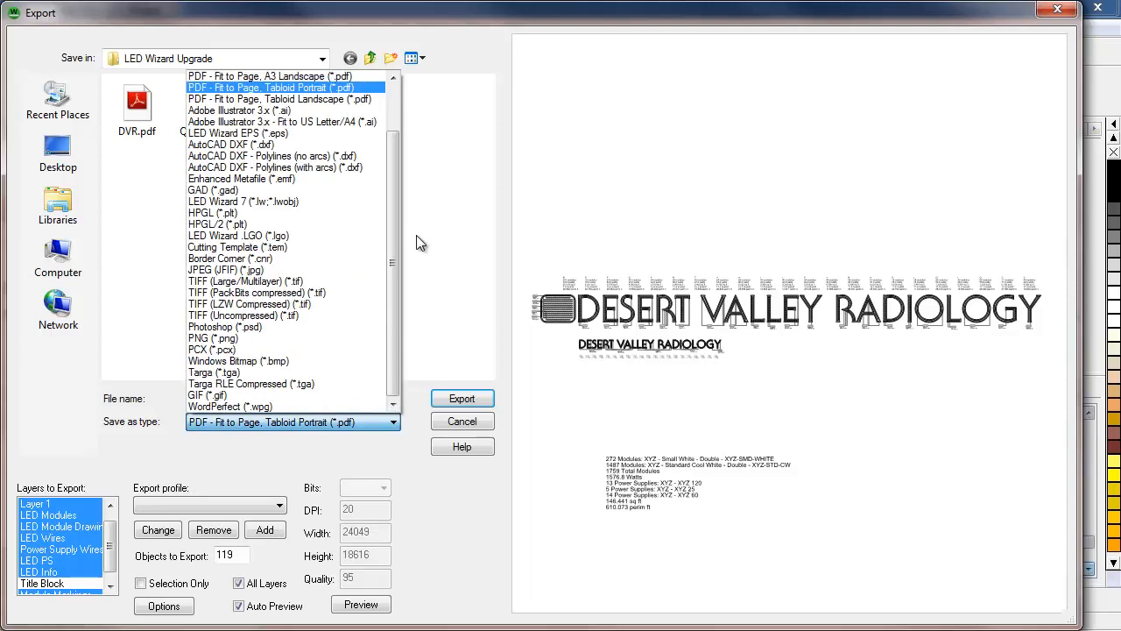
scroll(394, 210, up, 2)
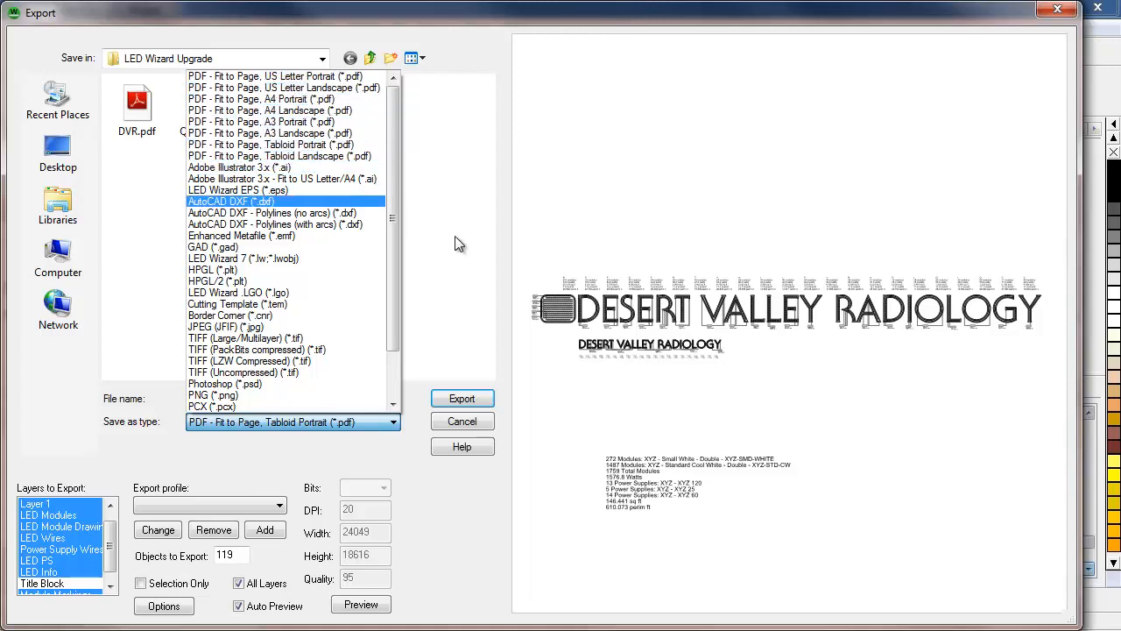
click(479, 503)
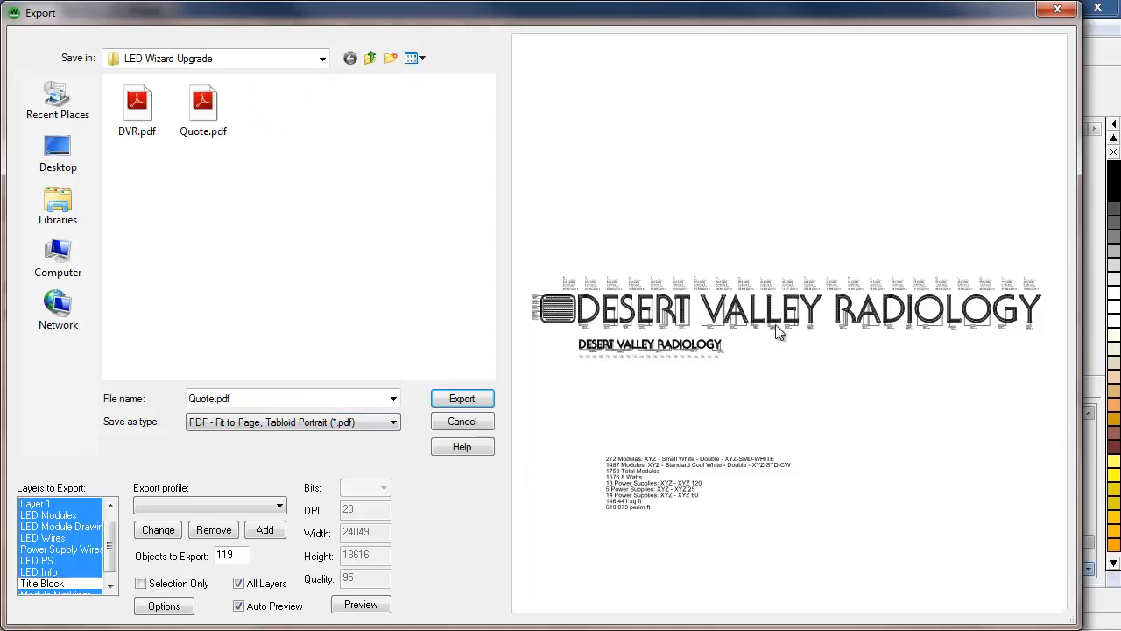
click(470, 424)
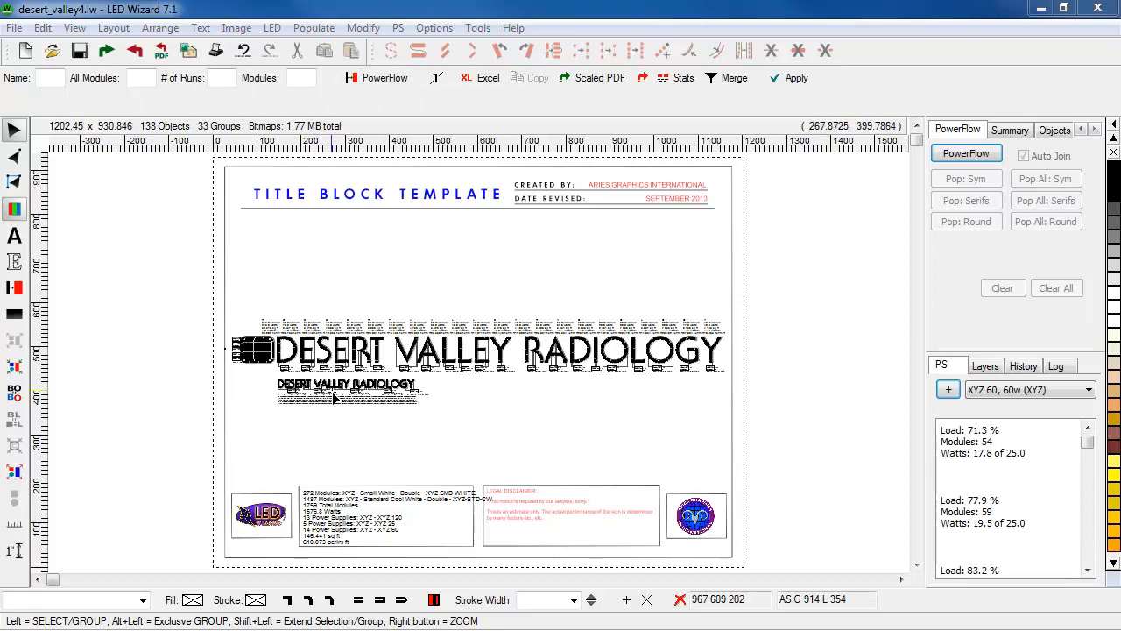
Create a router layer with lines marking where the LED modules are placed, and inspect the marks on the first large letter E.
mouse_move(345, 396)
mouse_down()
mouse_move(263, 346)
mouse_move(258, 326)
mouse_up()
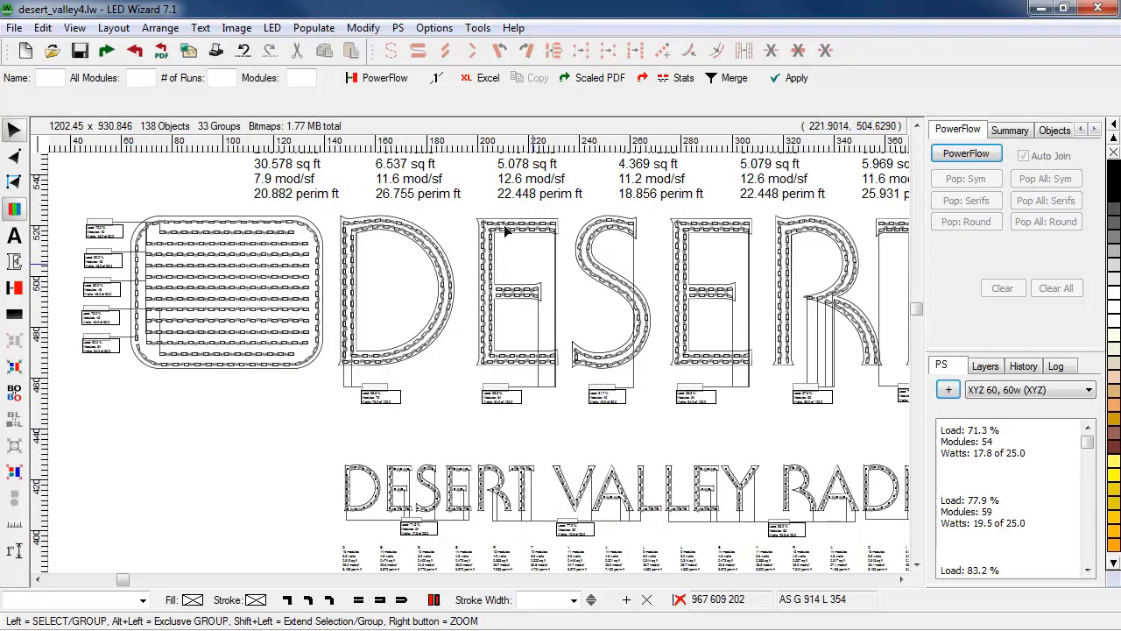
drag(472, 208, 633, 378)
click(397, 217)
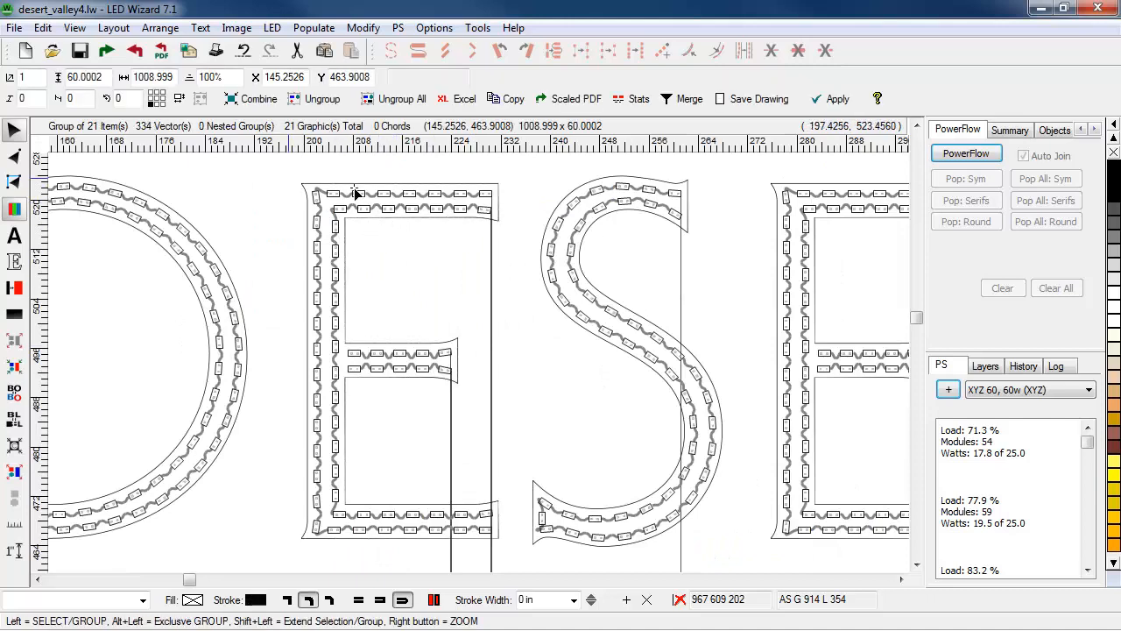
click(272, 27)
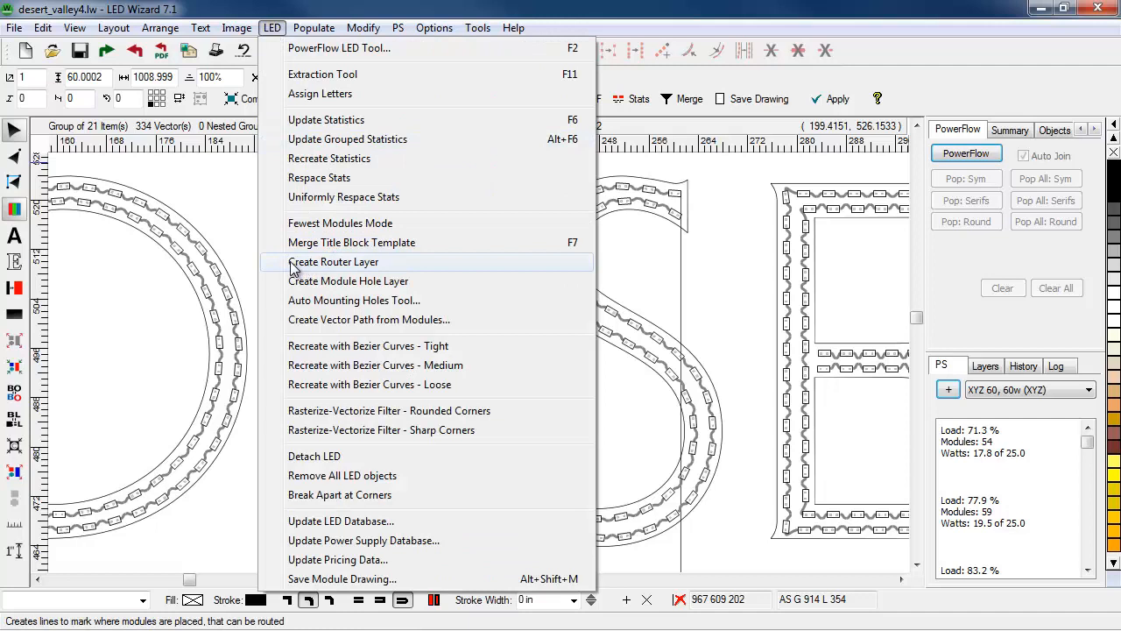
click(412, 264)
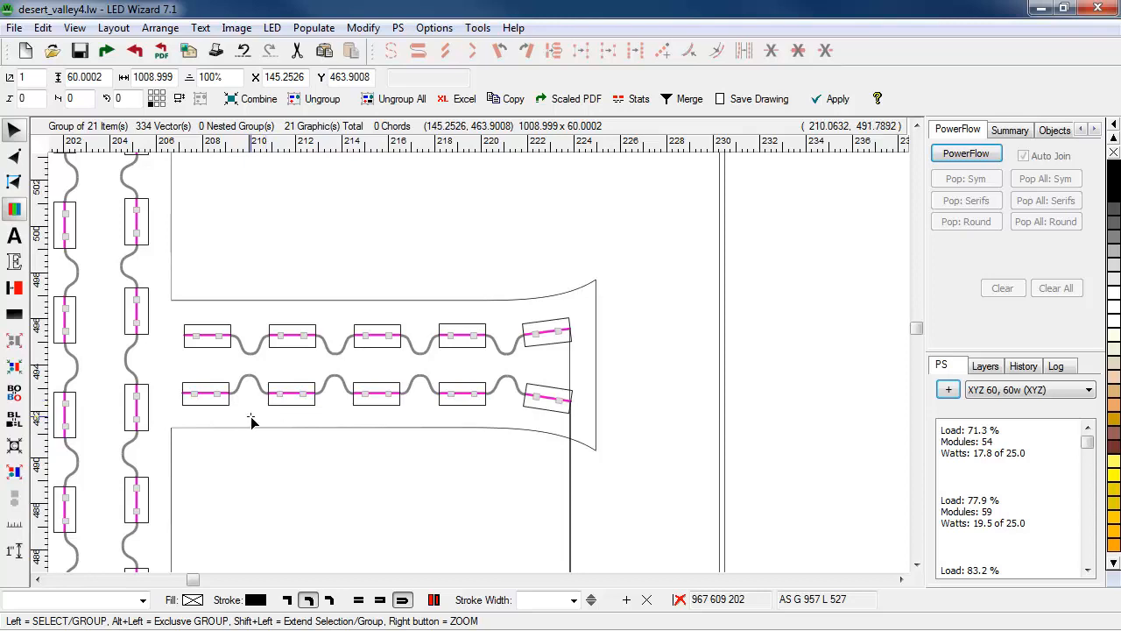
right_click(318, 349)
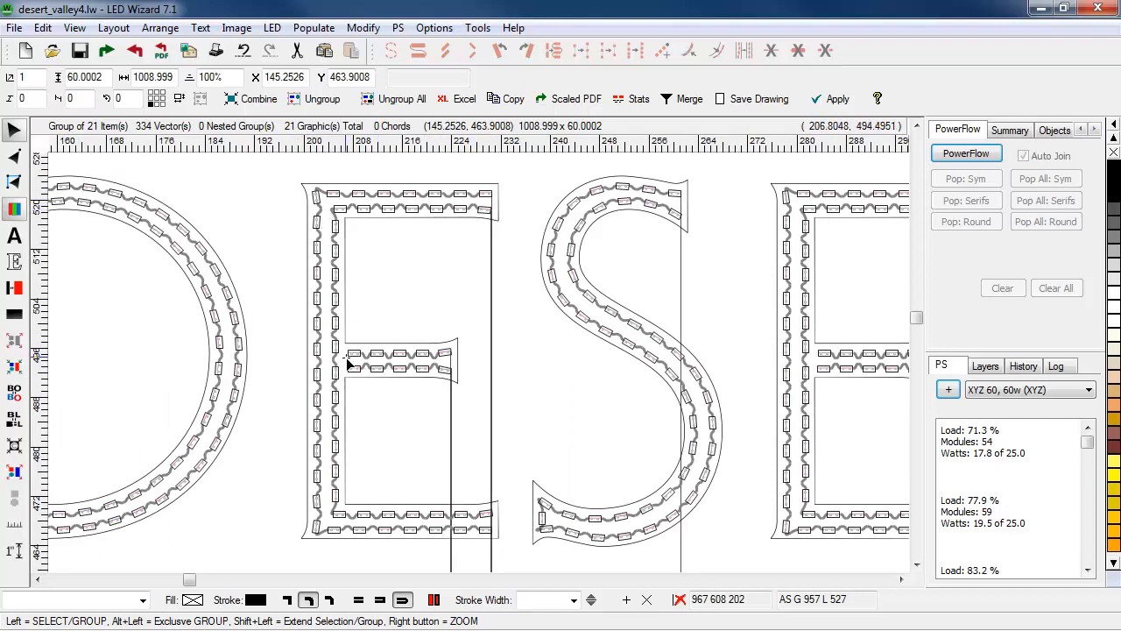
right_click(352, 408)
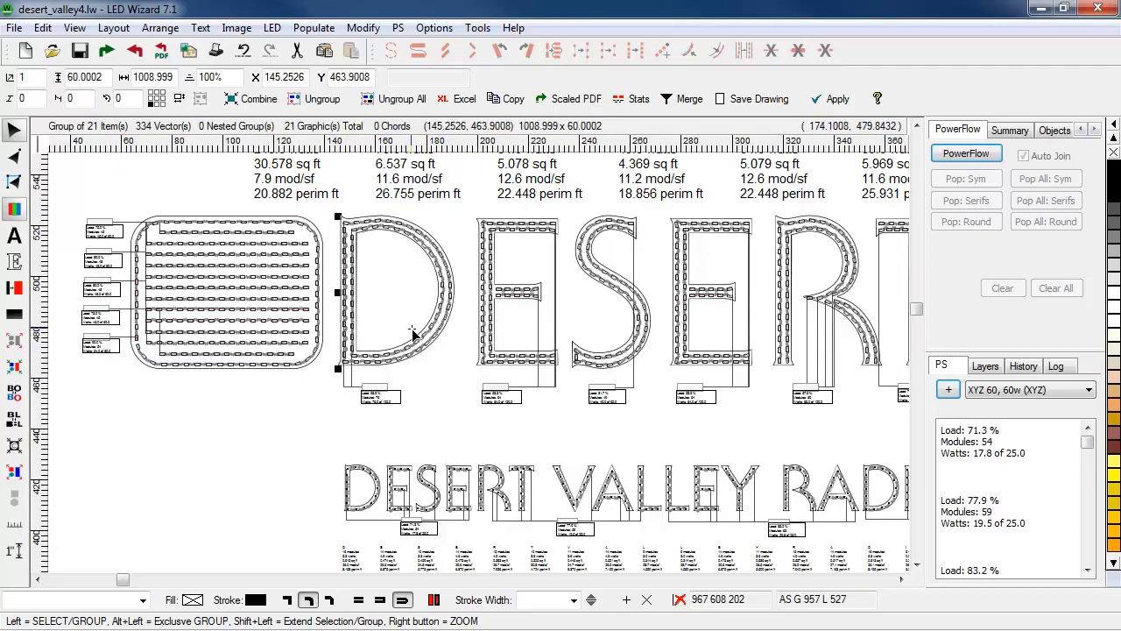
click(266, 450)
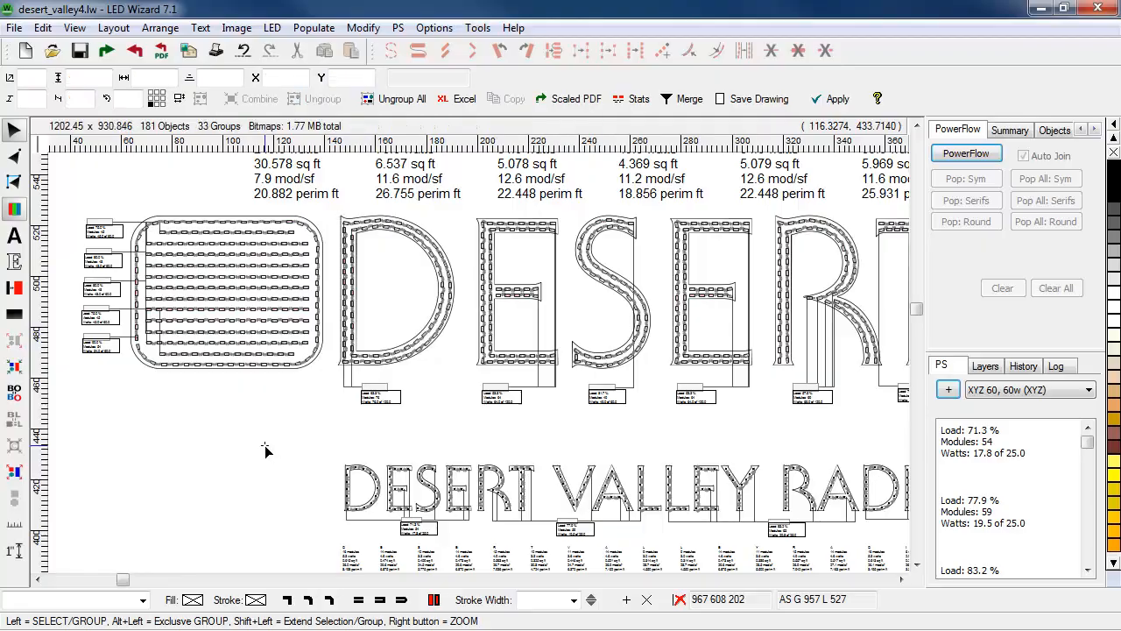
right_click(266, 451)
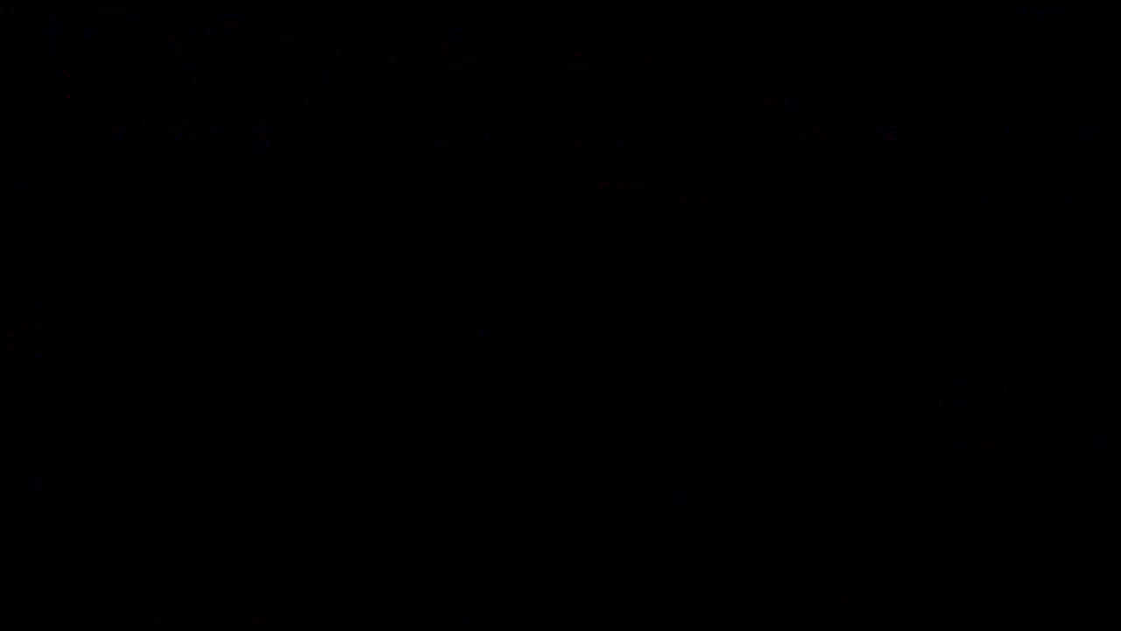